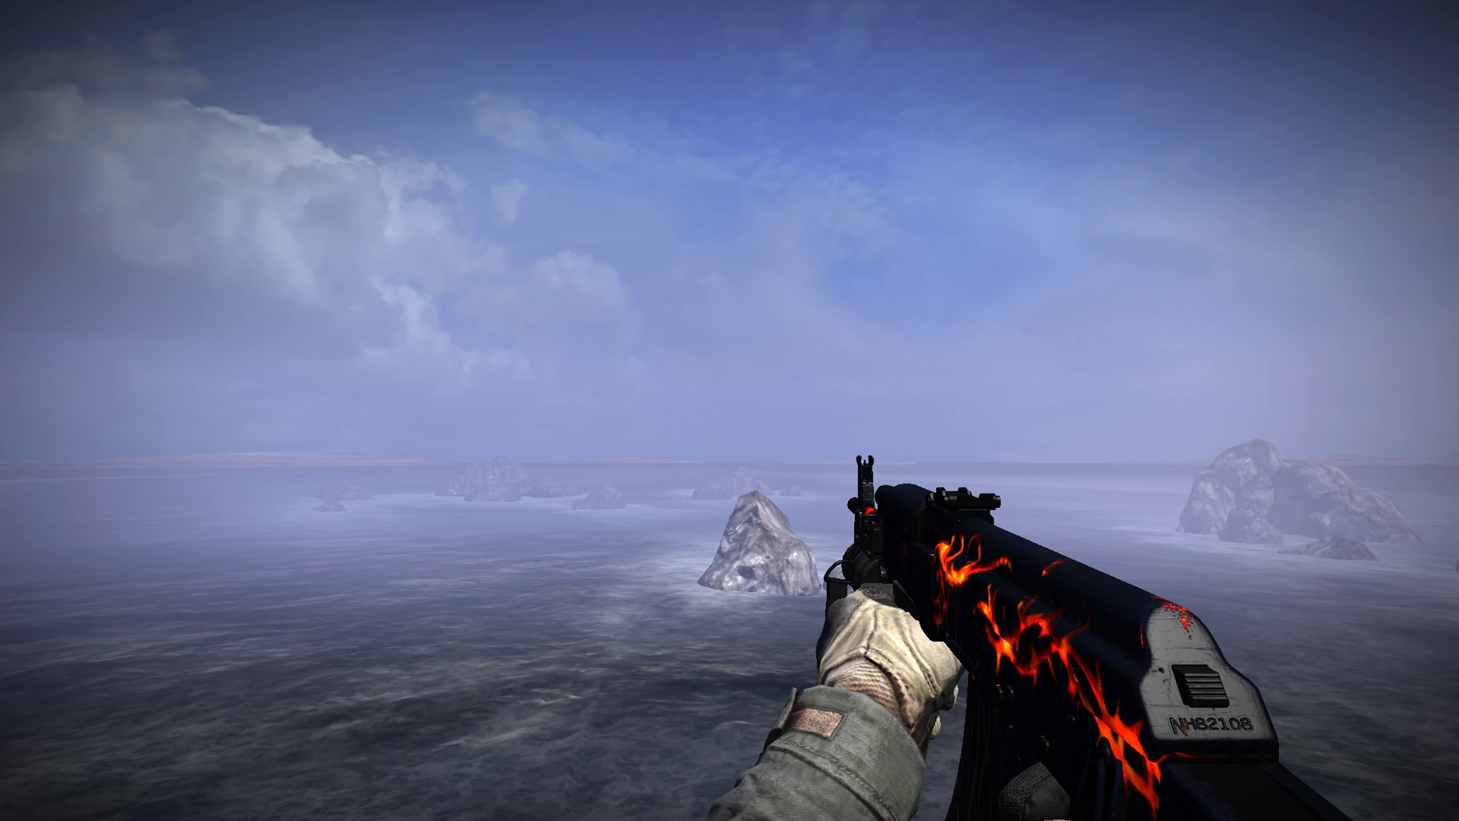
Step: Inspect the rifle, then confirm the AK47 Undertaker preset and spawn into Outskirt
{"action": "key", "text": "f"}
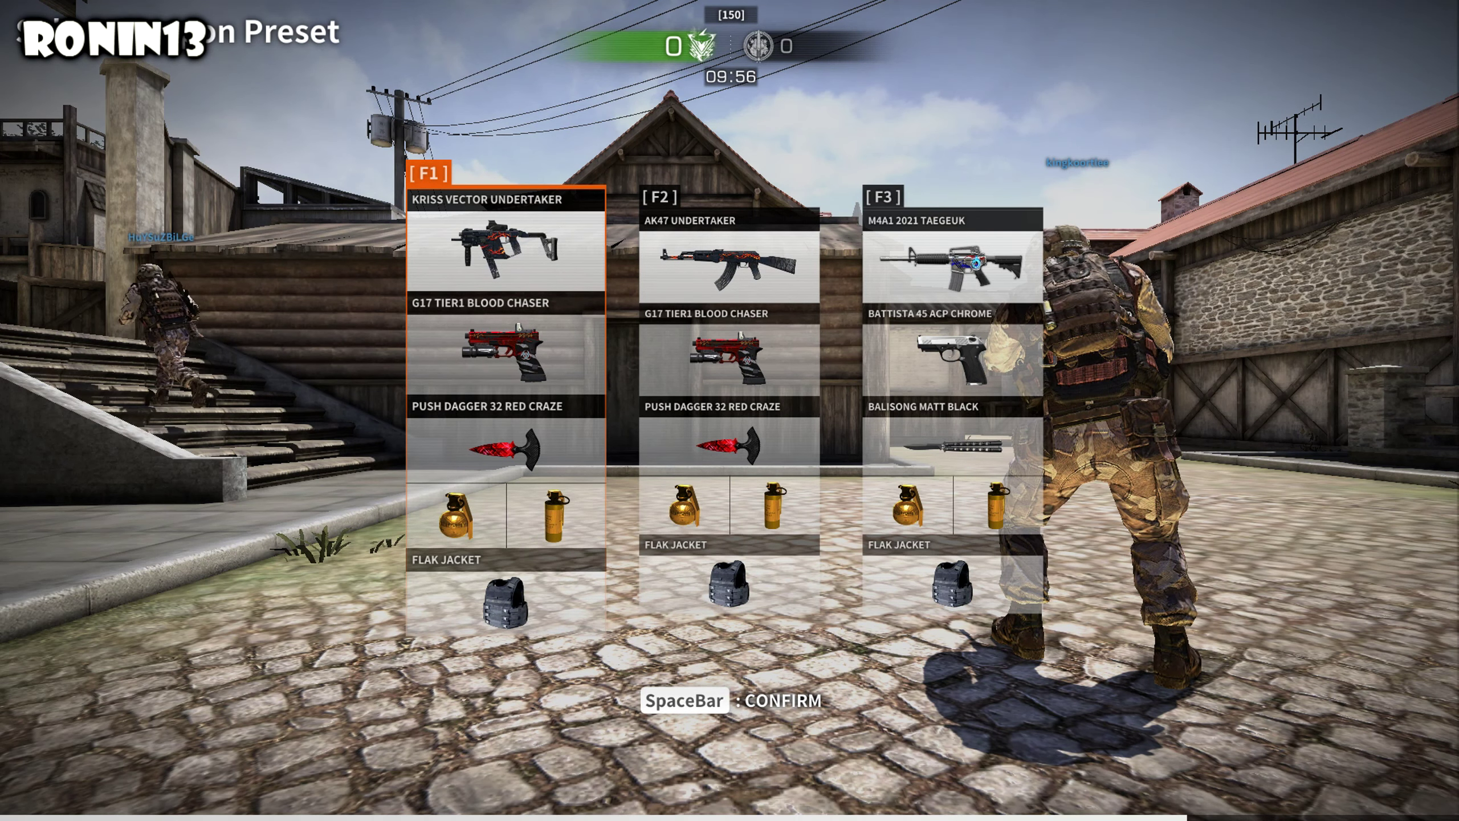
{"action": "key", "text": "space"}
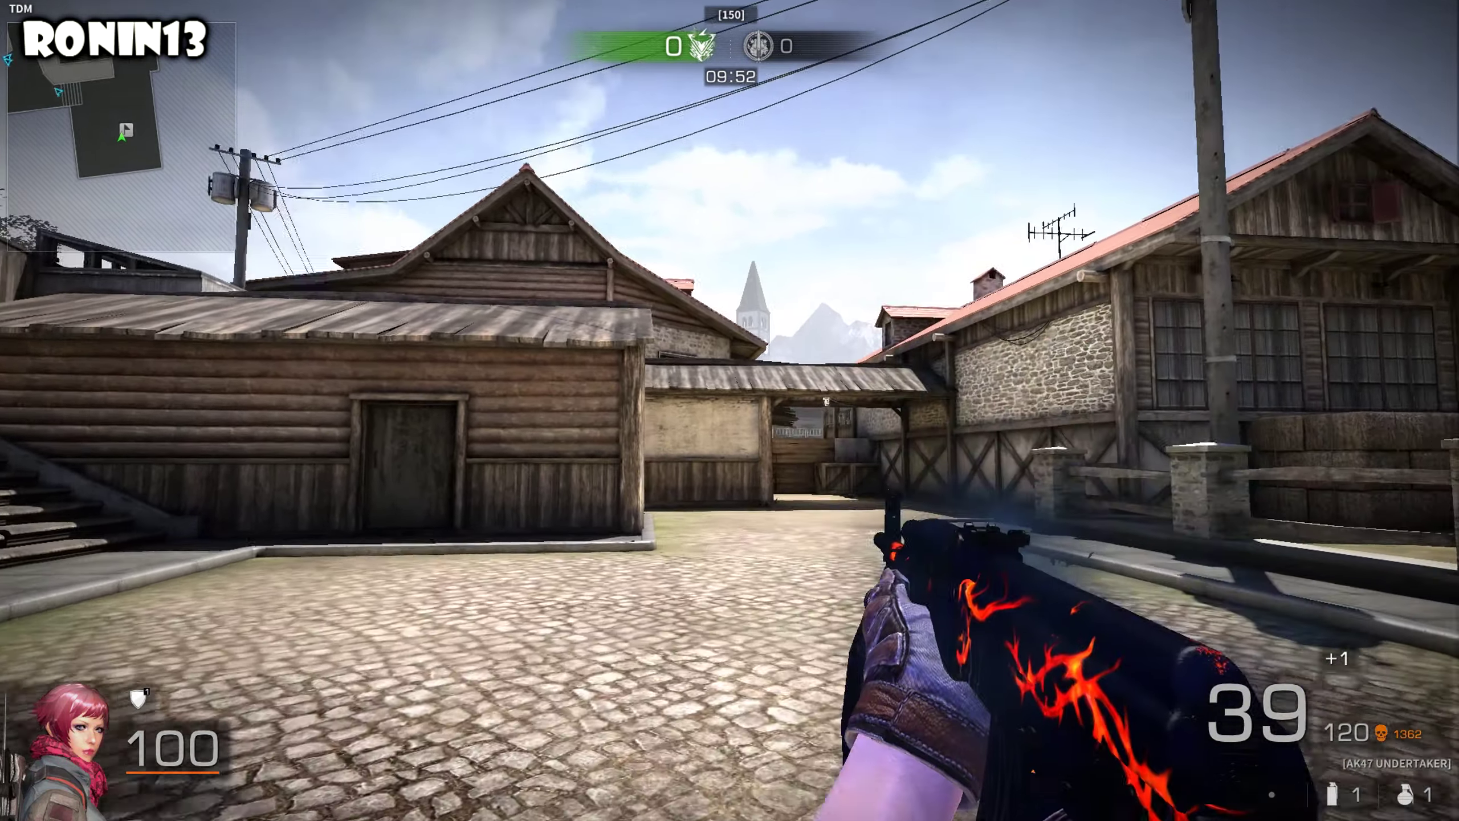
Step: Run forward under the roof and through the courtyard, checking the team scores
{"action": "key", "text": "3"}
{"action": "key", "text": "Tab"}
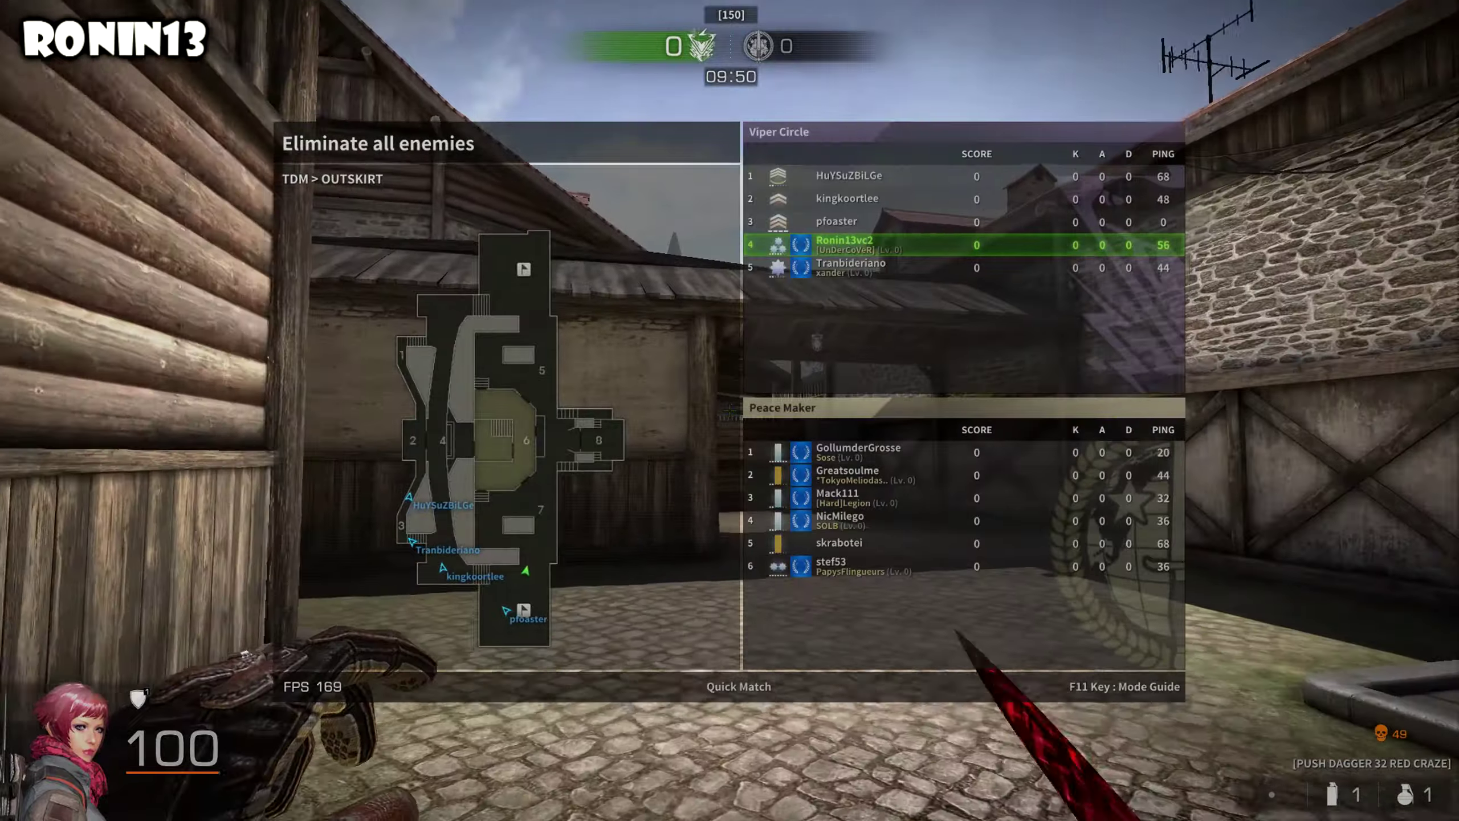
{"action": "key", "text": "w"}
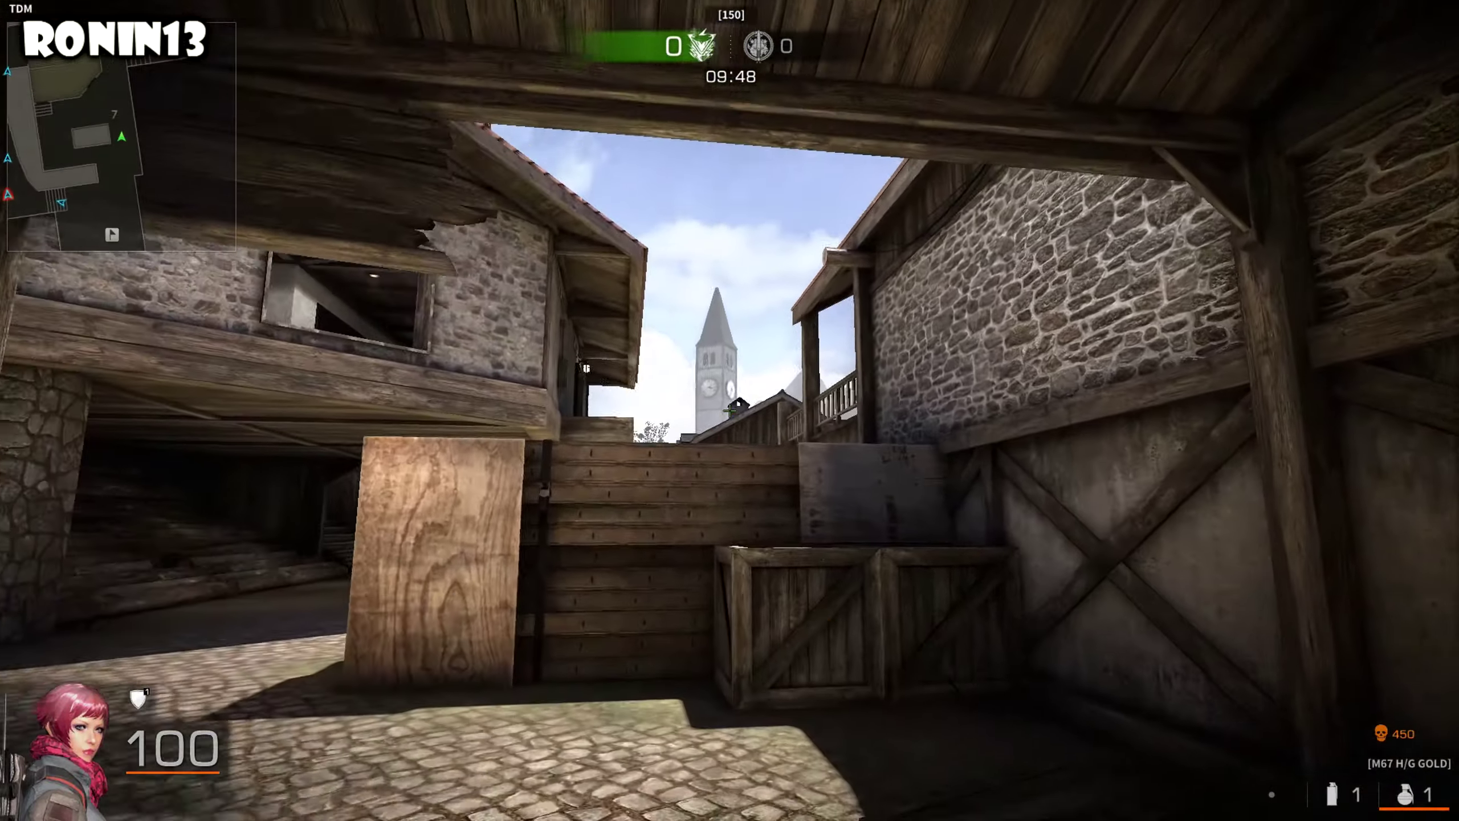
{"action": "key", "text": "2"}
{"action": "key", "text": "1"}
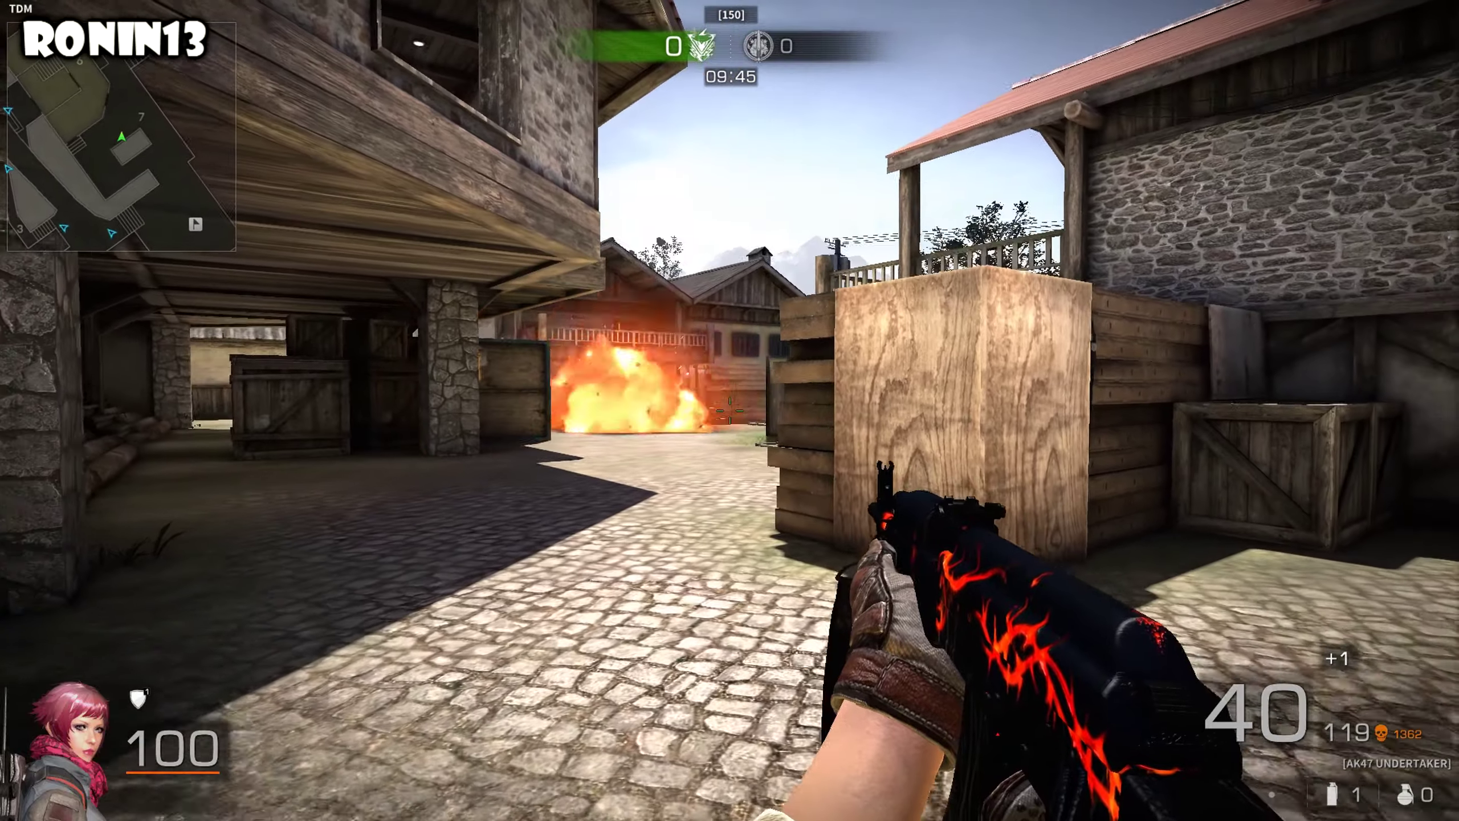
{"action": "key", "text": "3"}
{"action": "key", "text": "w"}
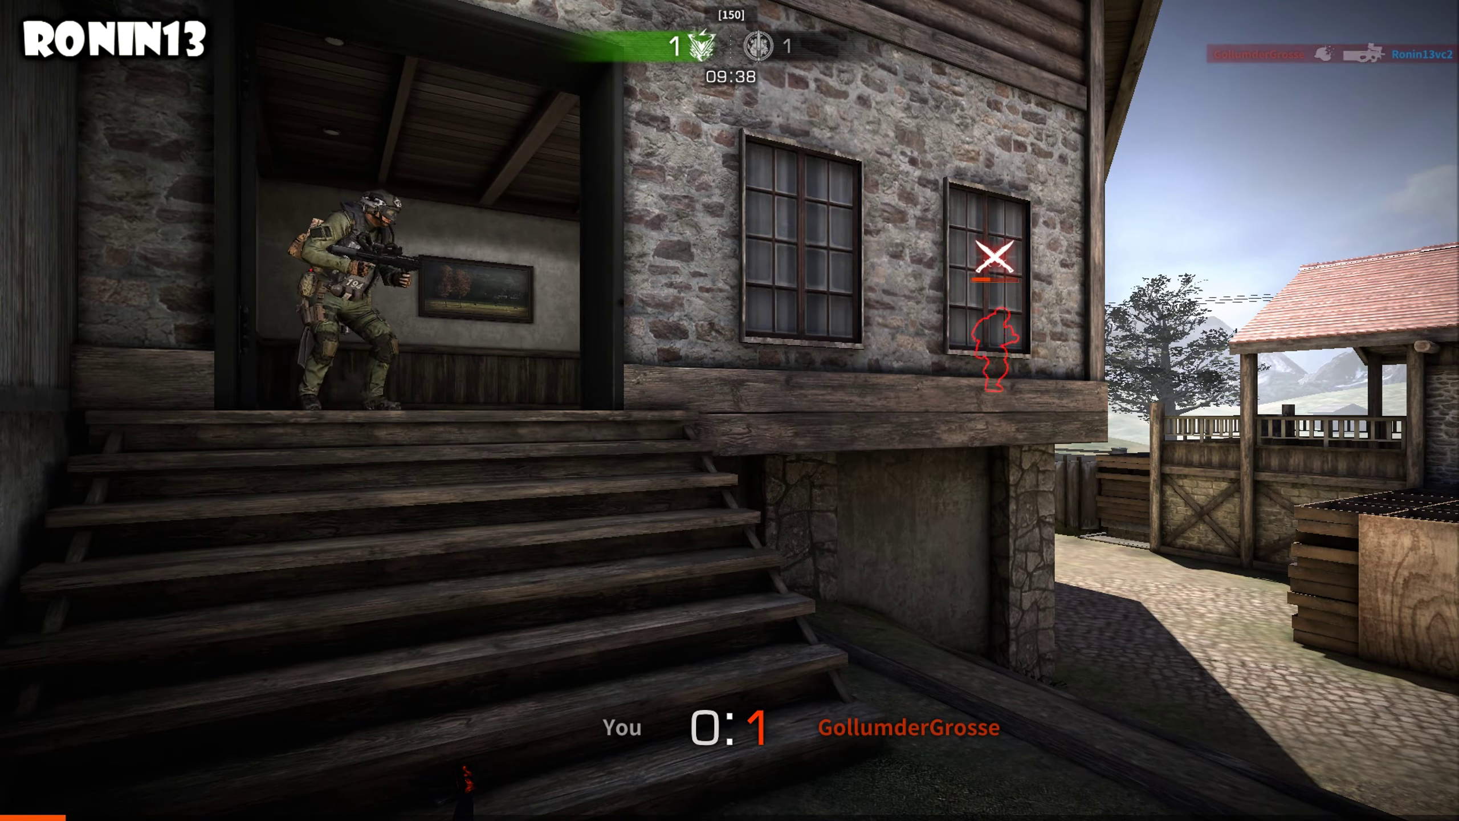
Step: Shoot enemies near the hay bales and stone house for a kill and an assist
{"action": "key", "text": "3"}
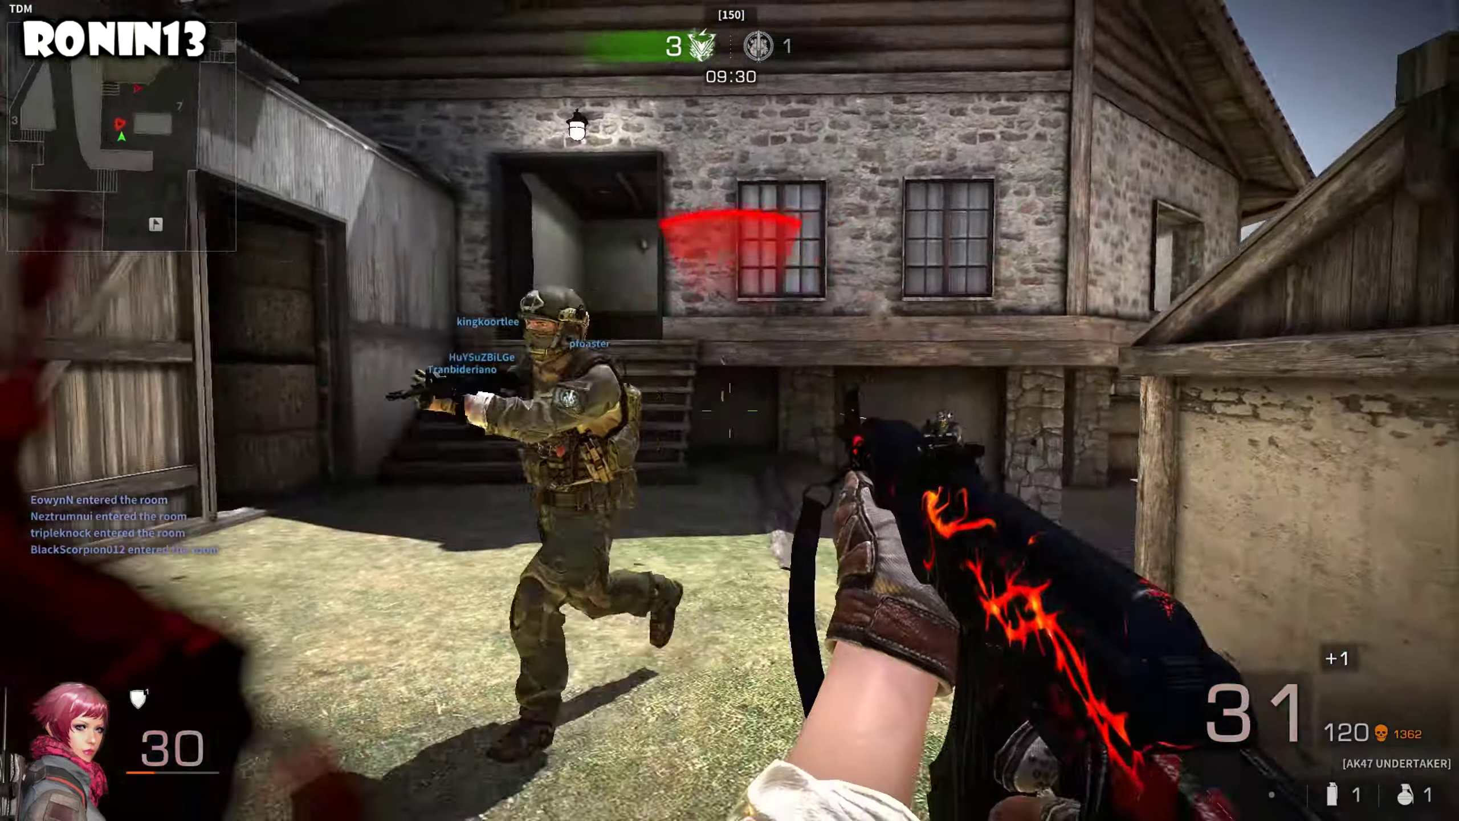
{"action": "left_click", "coordinate": [729, 411]}
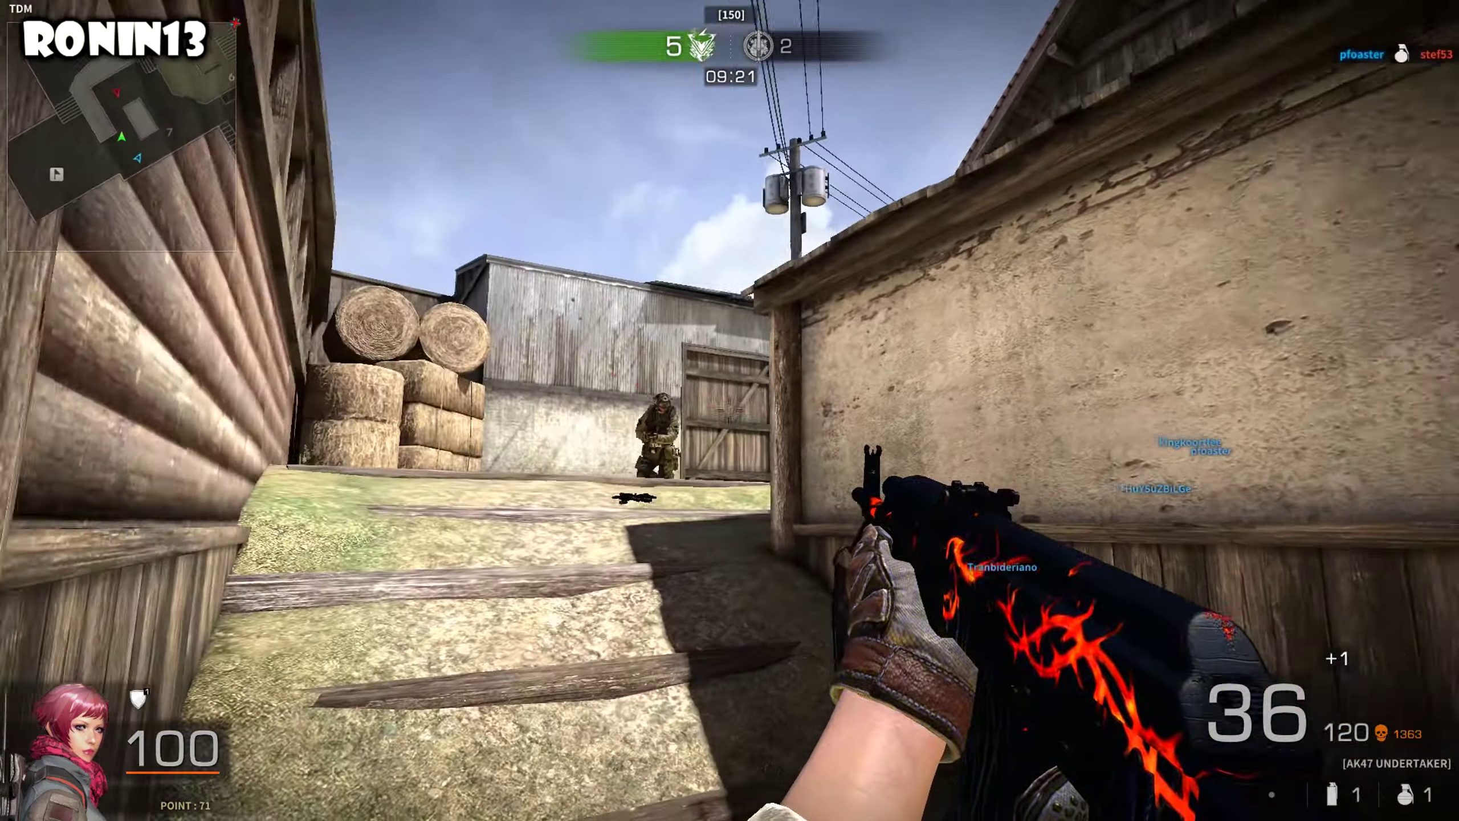
{"action": "left_click", "coordinate": [731, 410]}
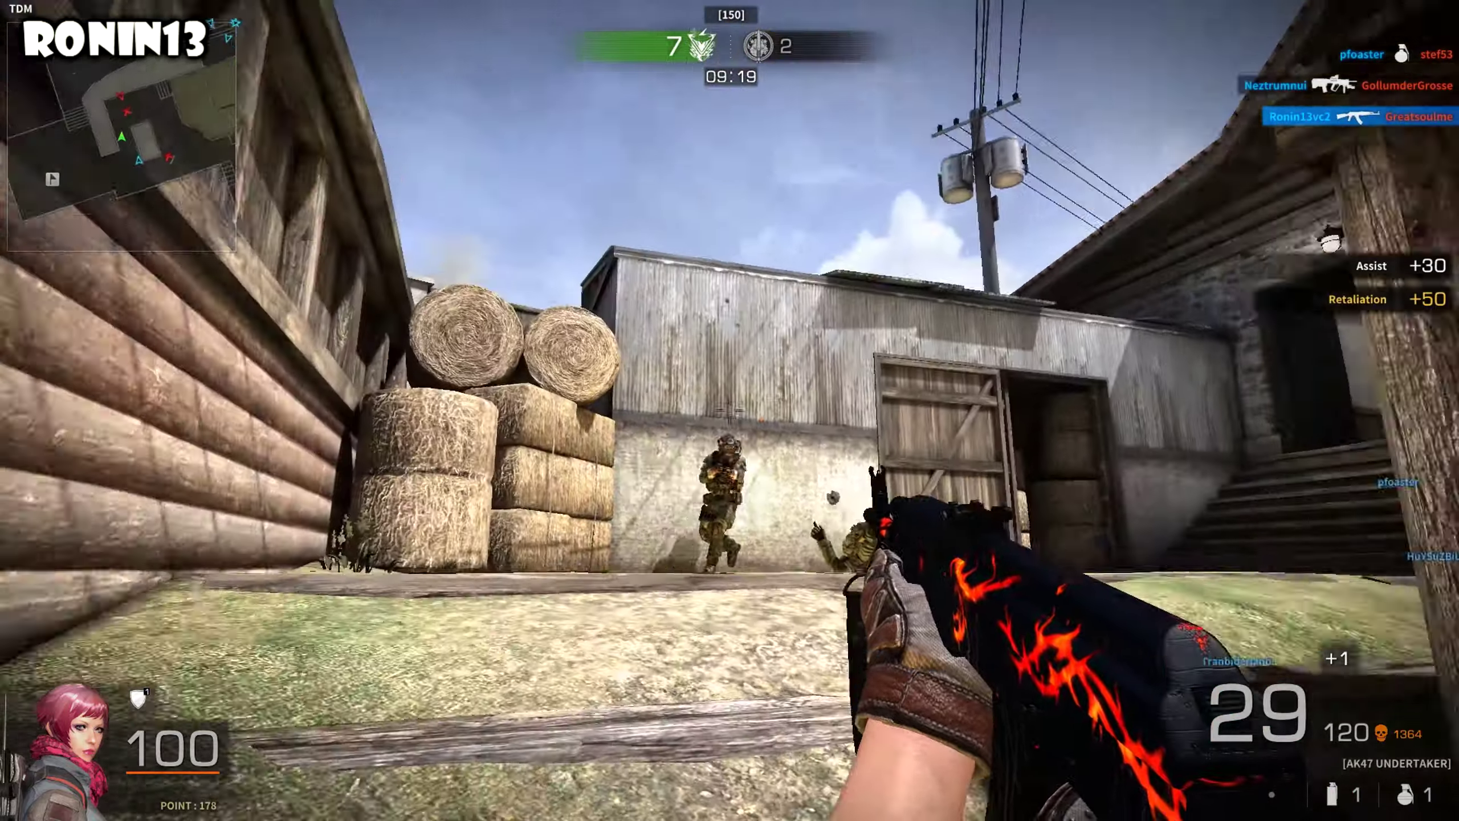
{"action": "left_click", "coordinate": [731, 411]}
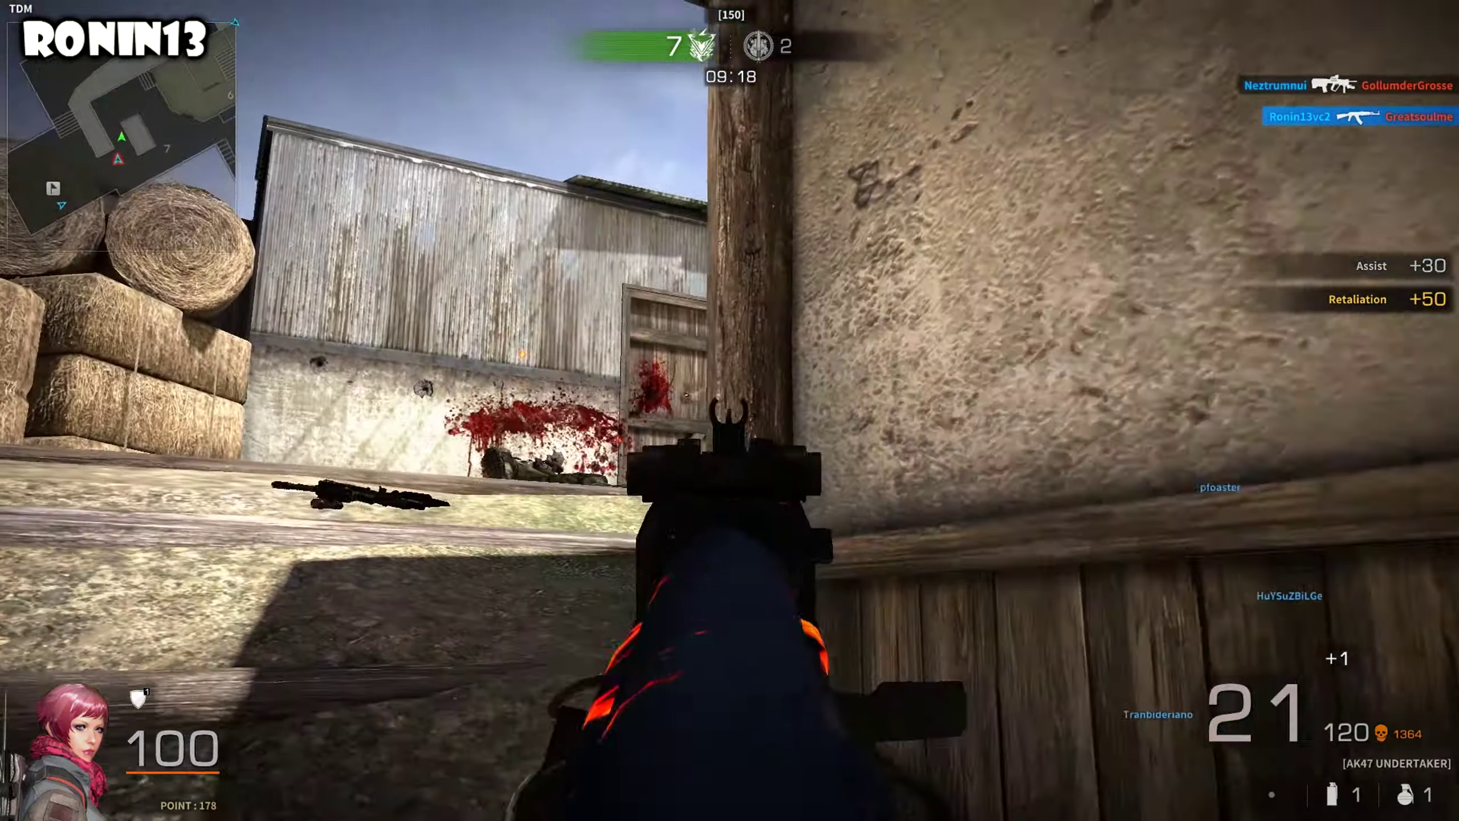
{"action": "left_click", "coordinate": [730, 410]}
{"action": "left_click", "coordinate": [729, 411]}
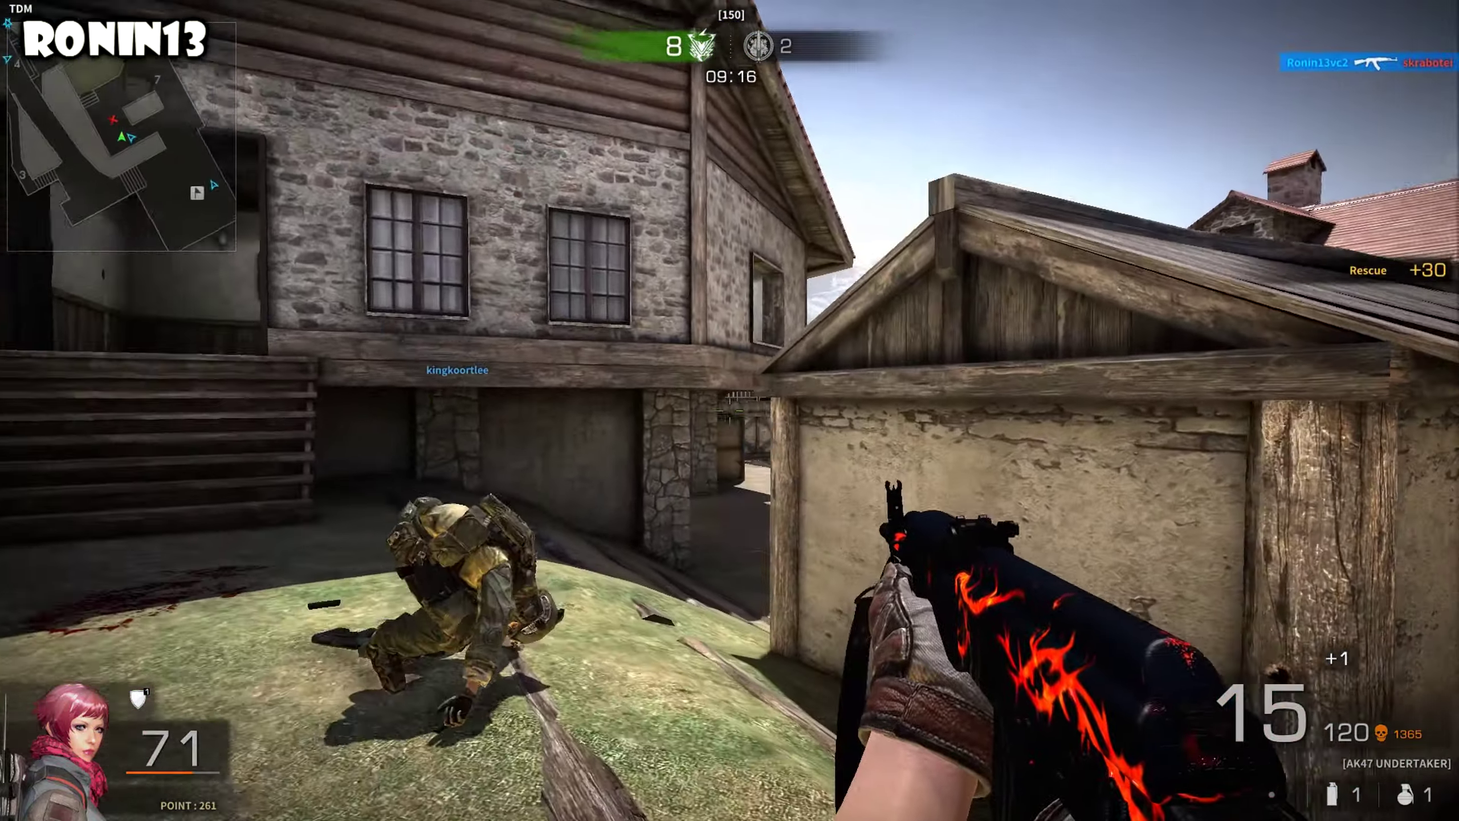
Step: Clear the painting room and window room, shooting enemies in the doorway and hallway
{"action": "key", "text": "w"}
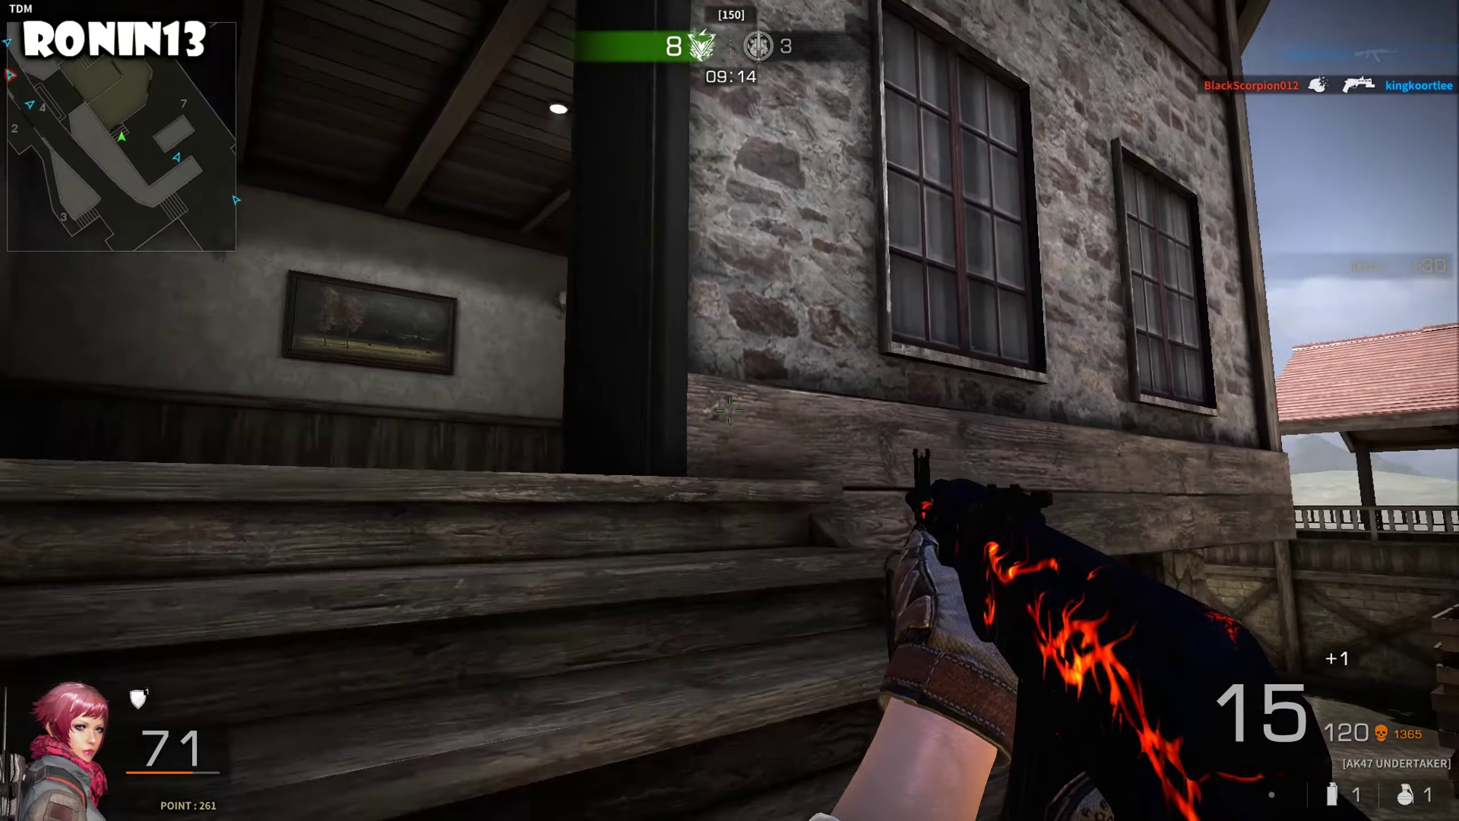
{"action": "key", "text": "w"}
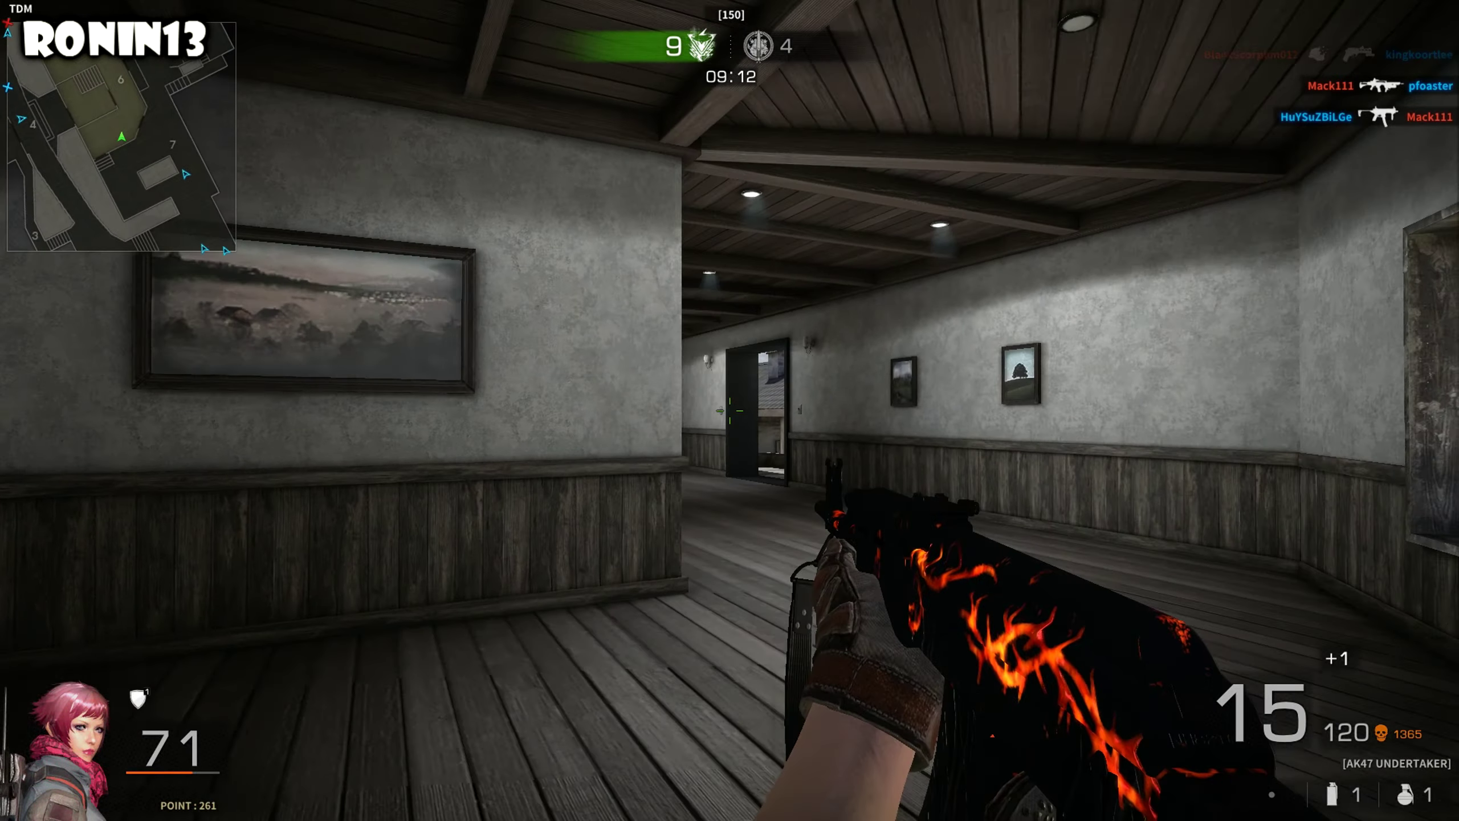
{"action": "left_click", "coordinate": [731, 411]}
{"action": "key", "text": "w"}
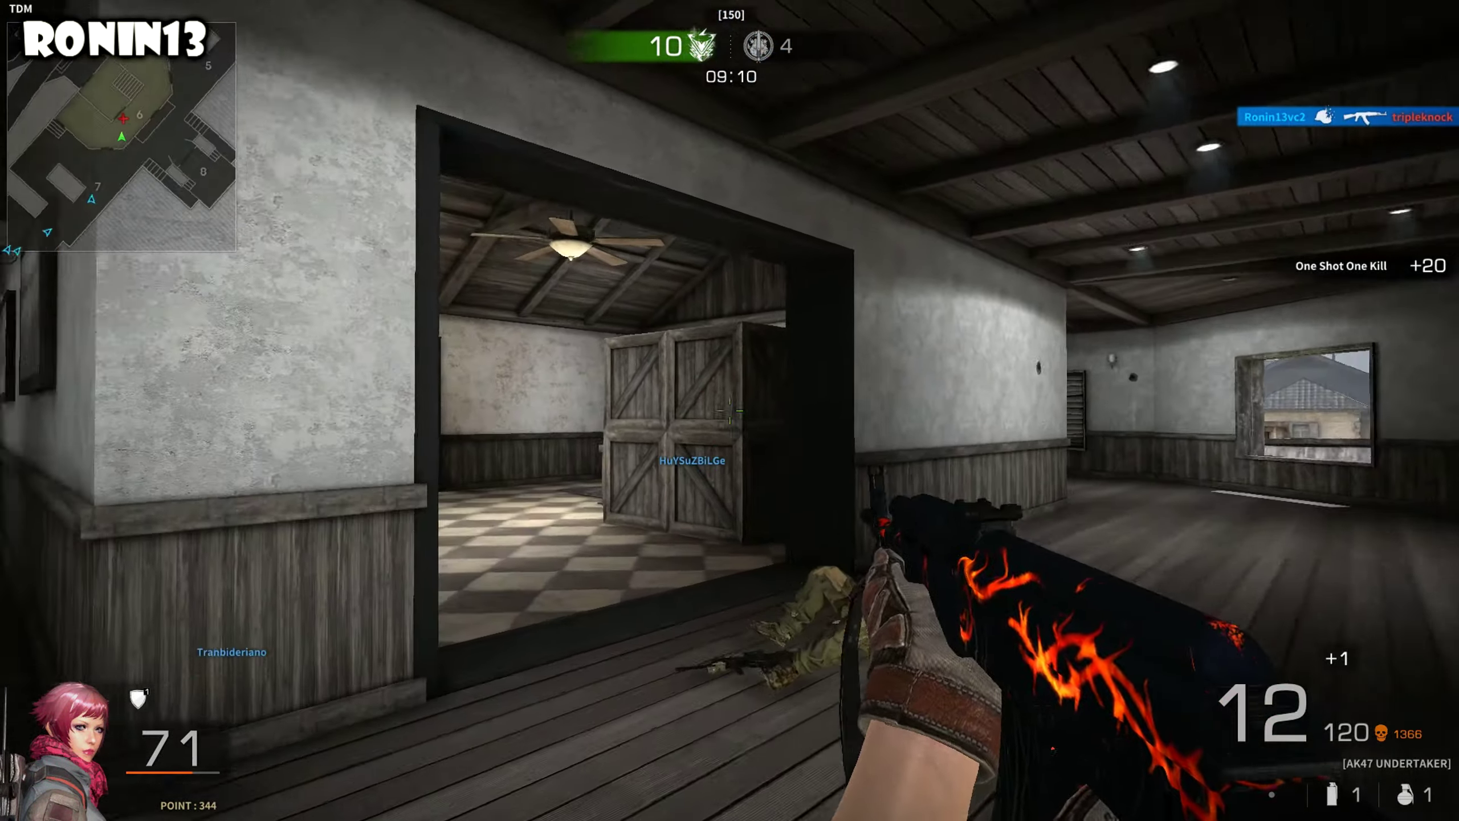
{"action": "key", "text": "w"}
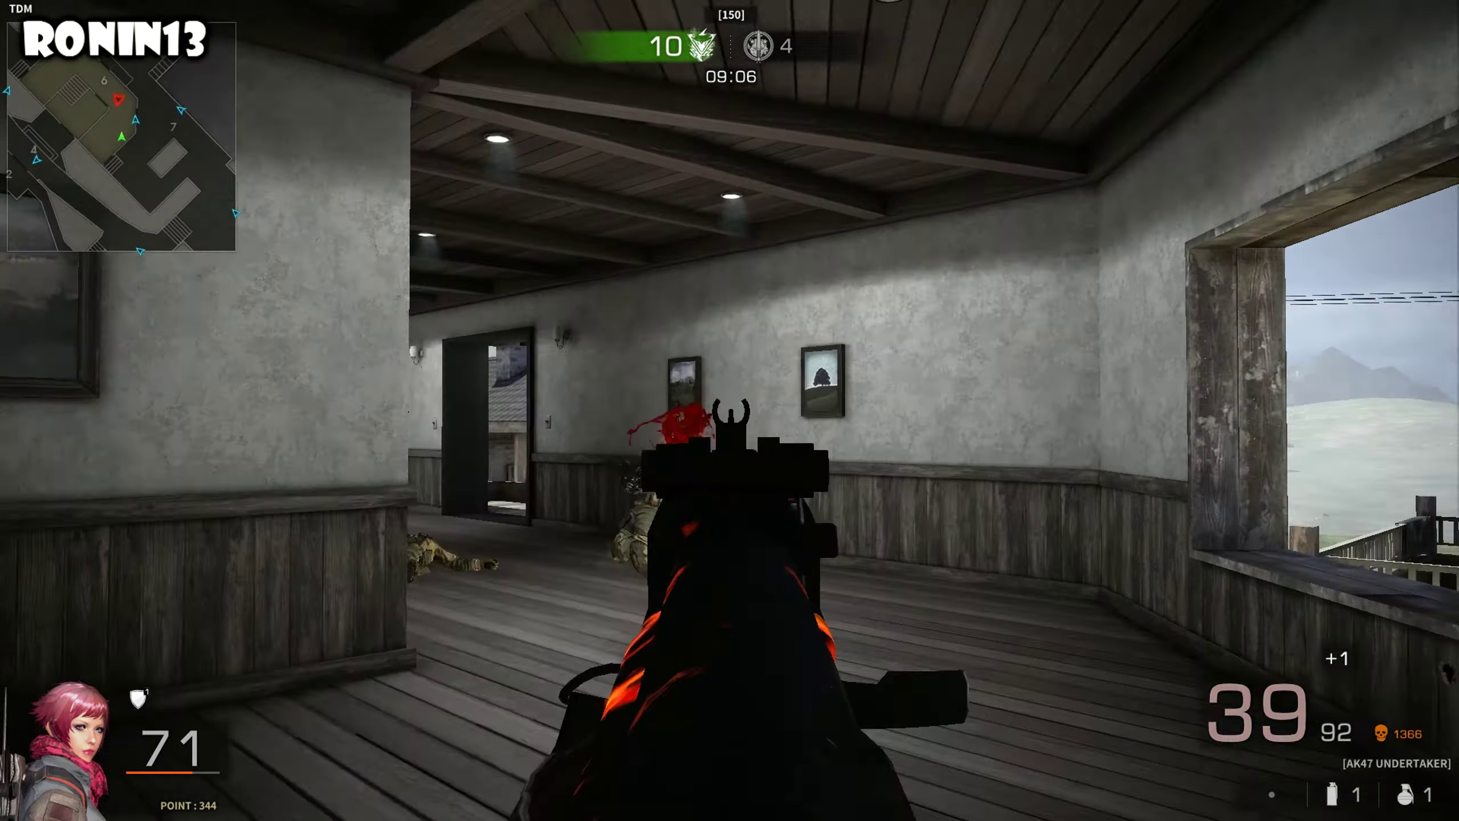
{"action": "left_click", "coordinate": [730, 411]}
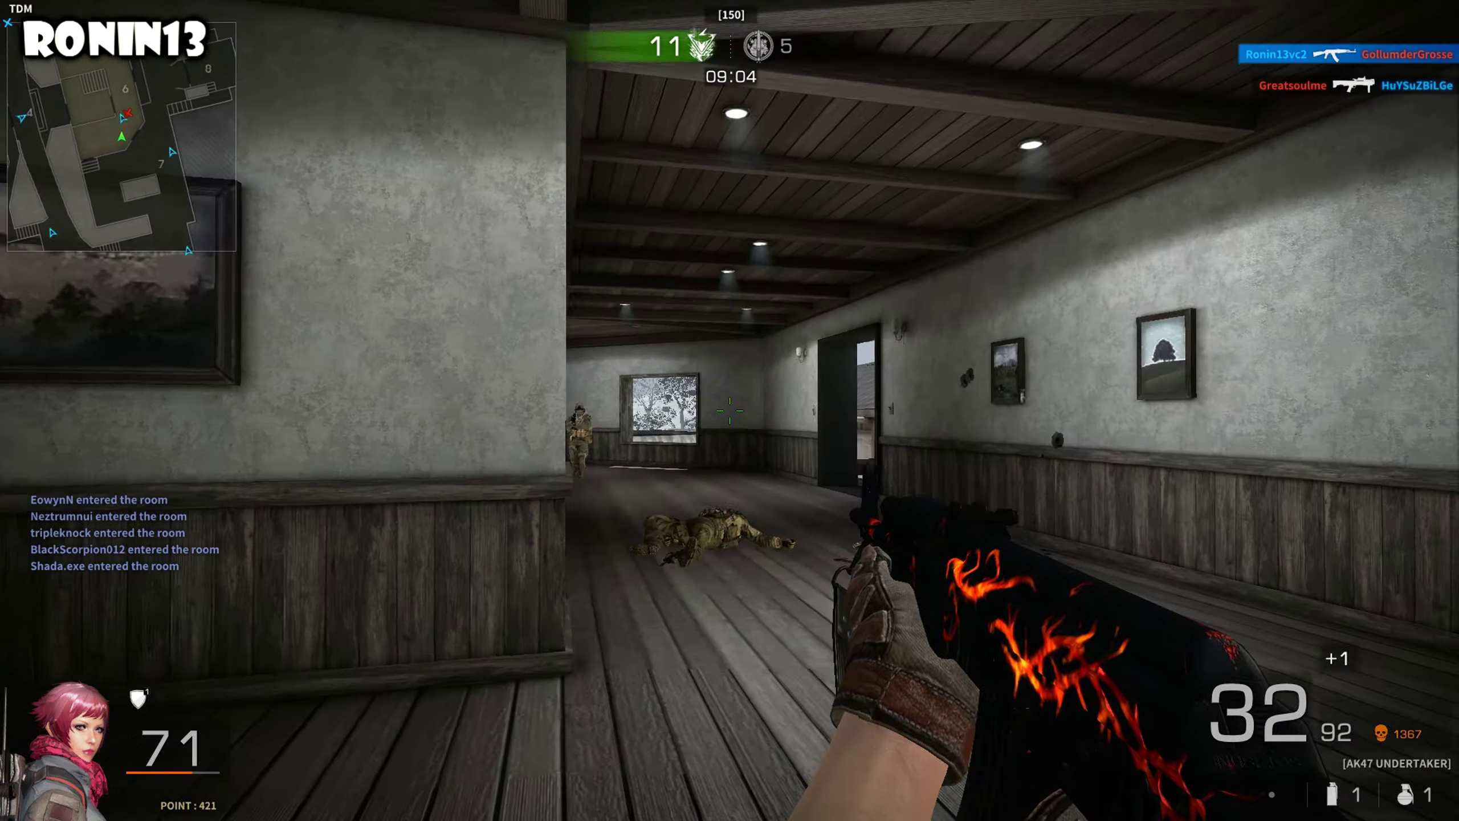
{"action": "right_click", "coordinate": [730, 411]}
{"action": "left_click", "coordinate": [731, 410]}
Step: Cross the side room, gun down the enemy below the stairs, then skip to respawn
{"action": "key", "text": "w"}
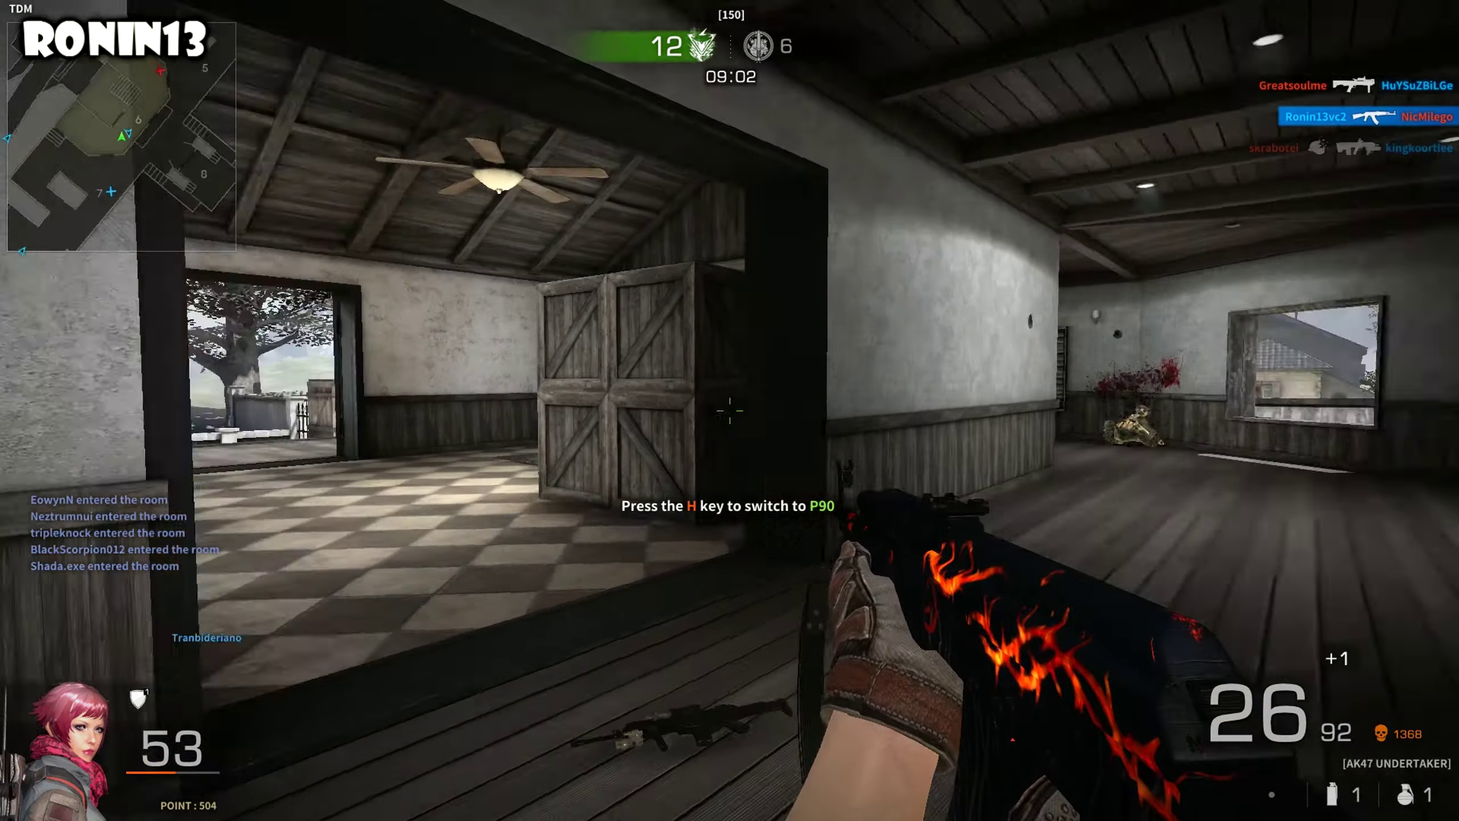
{"action": "key", "text": "w"}
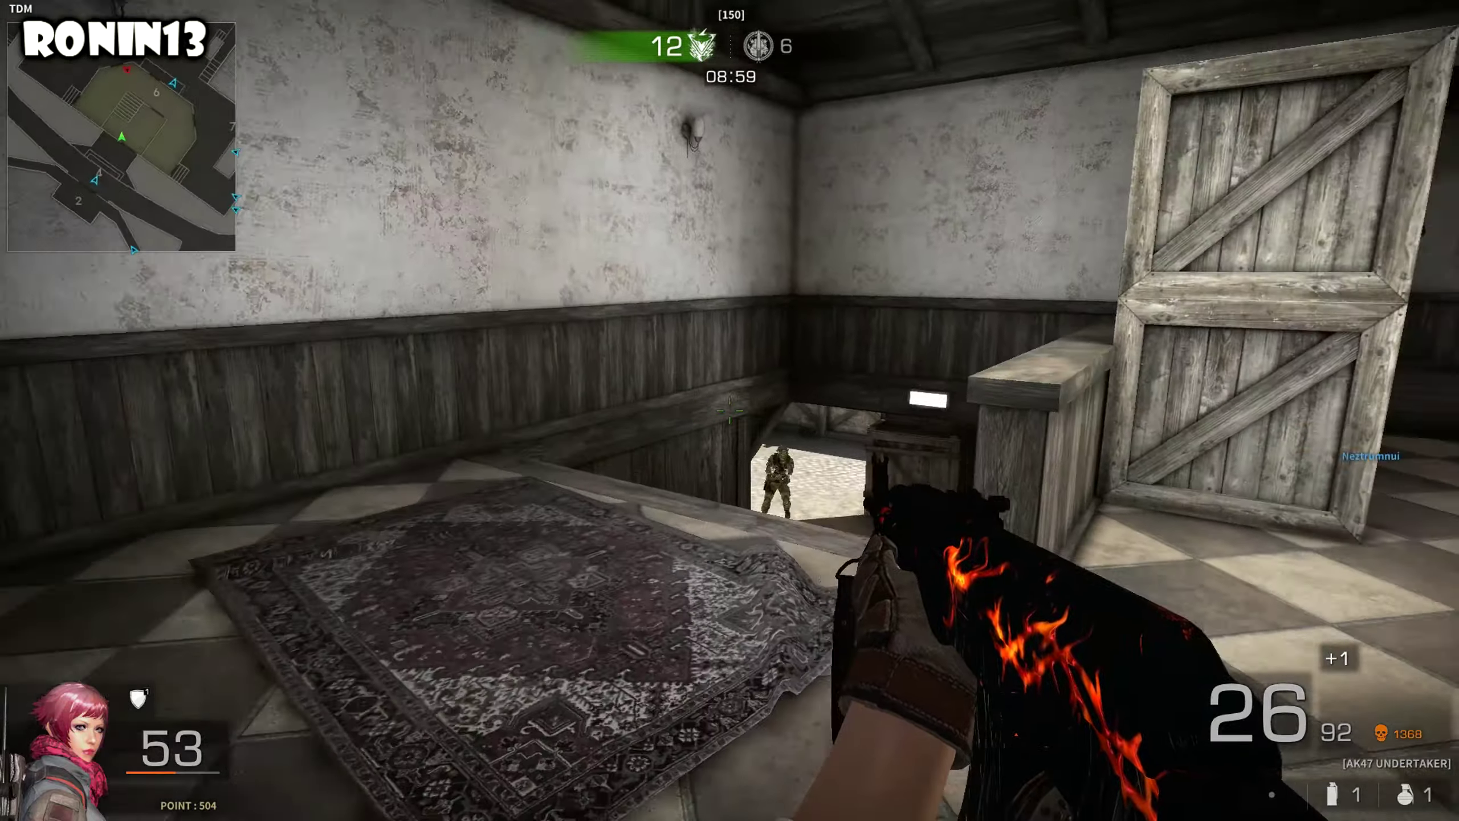
{"action": "right_click", "coordinate": [730, 411]}
{"action": "left_click", "coordinate": [730, 410]}
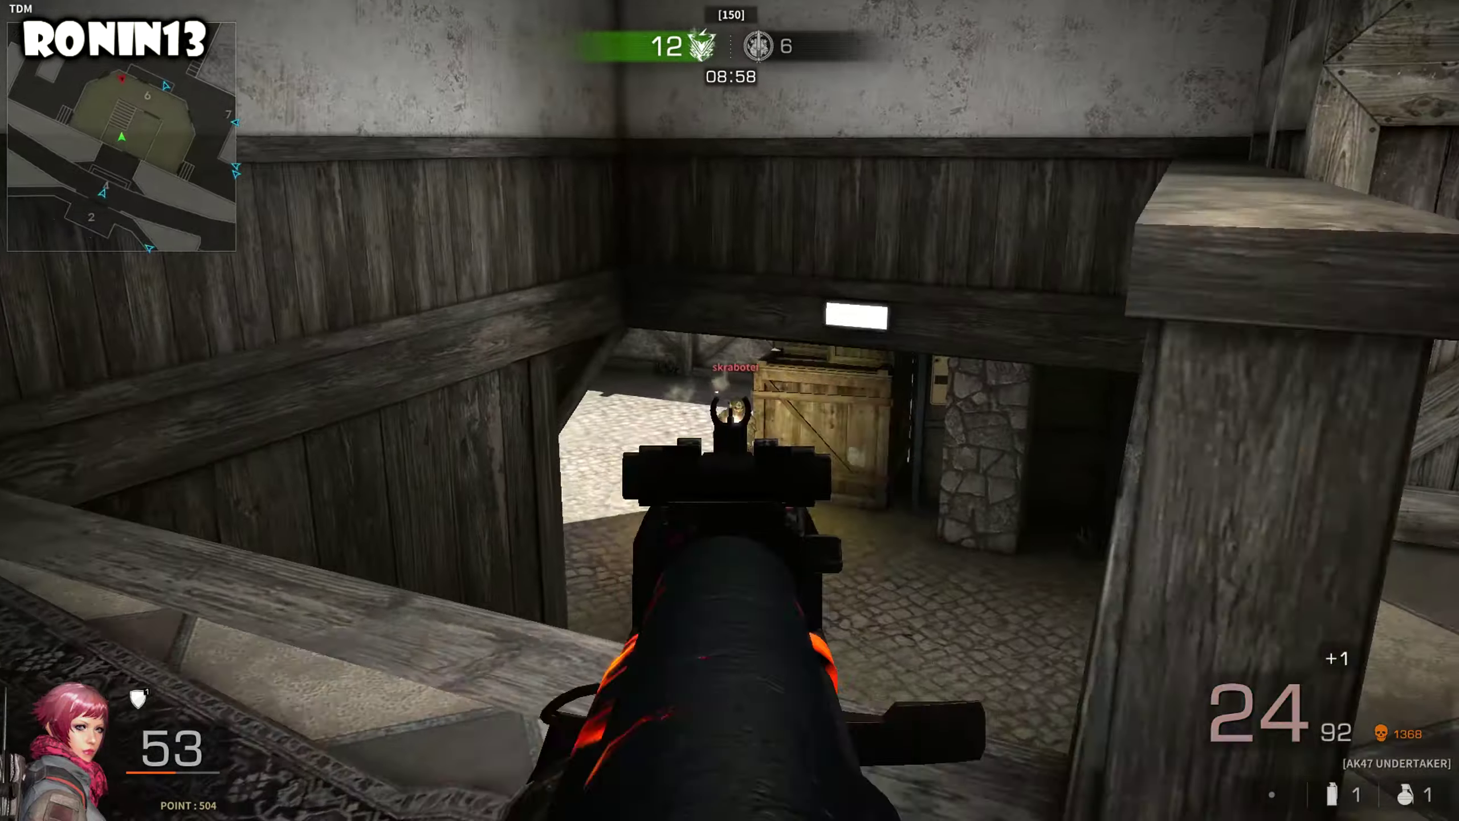
{"action": "left_click", "coordinate": [730, 410]}
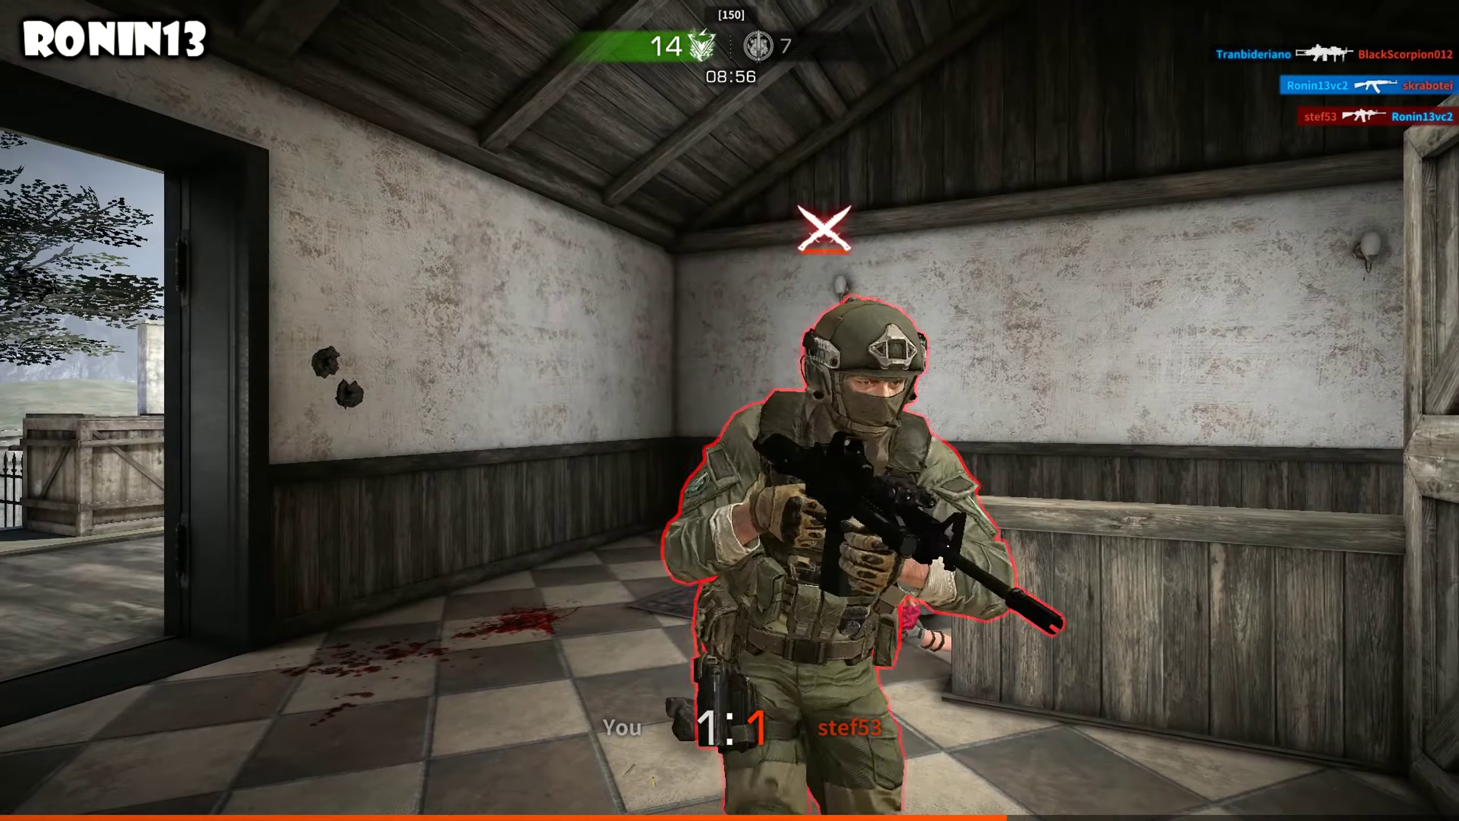
{"action": "key", "text": "Tab"}
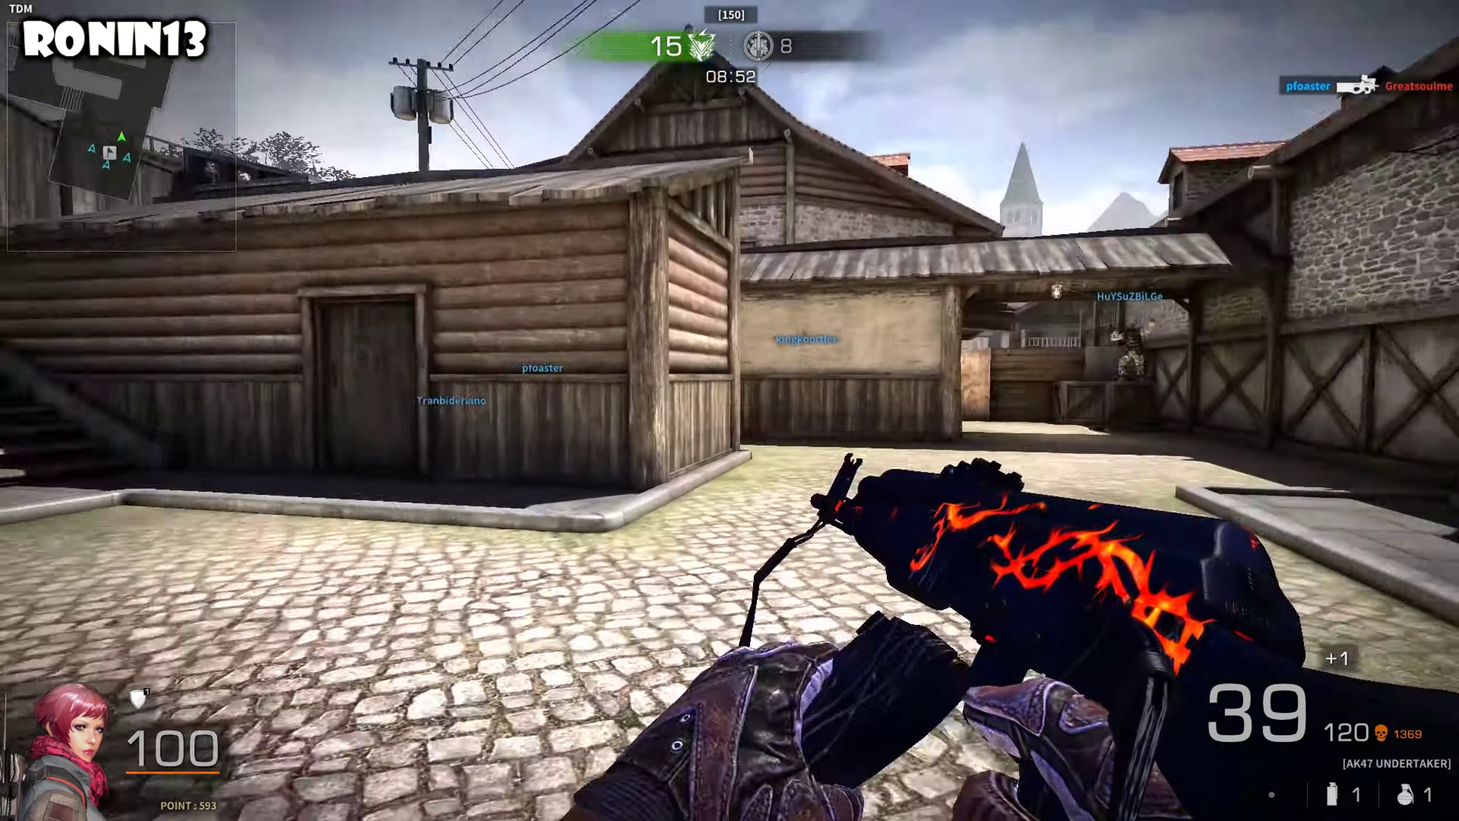
Step: Run into the barn and throw the gold flash grenade toward the house
{"action": "key", "text": "3"}
{"action": "key", "text": "1"}
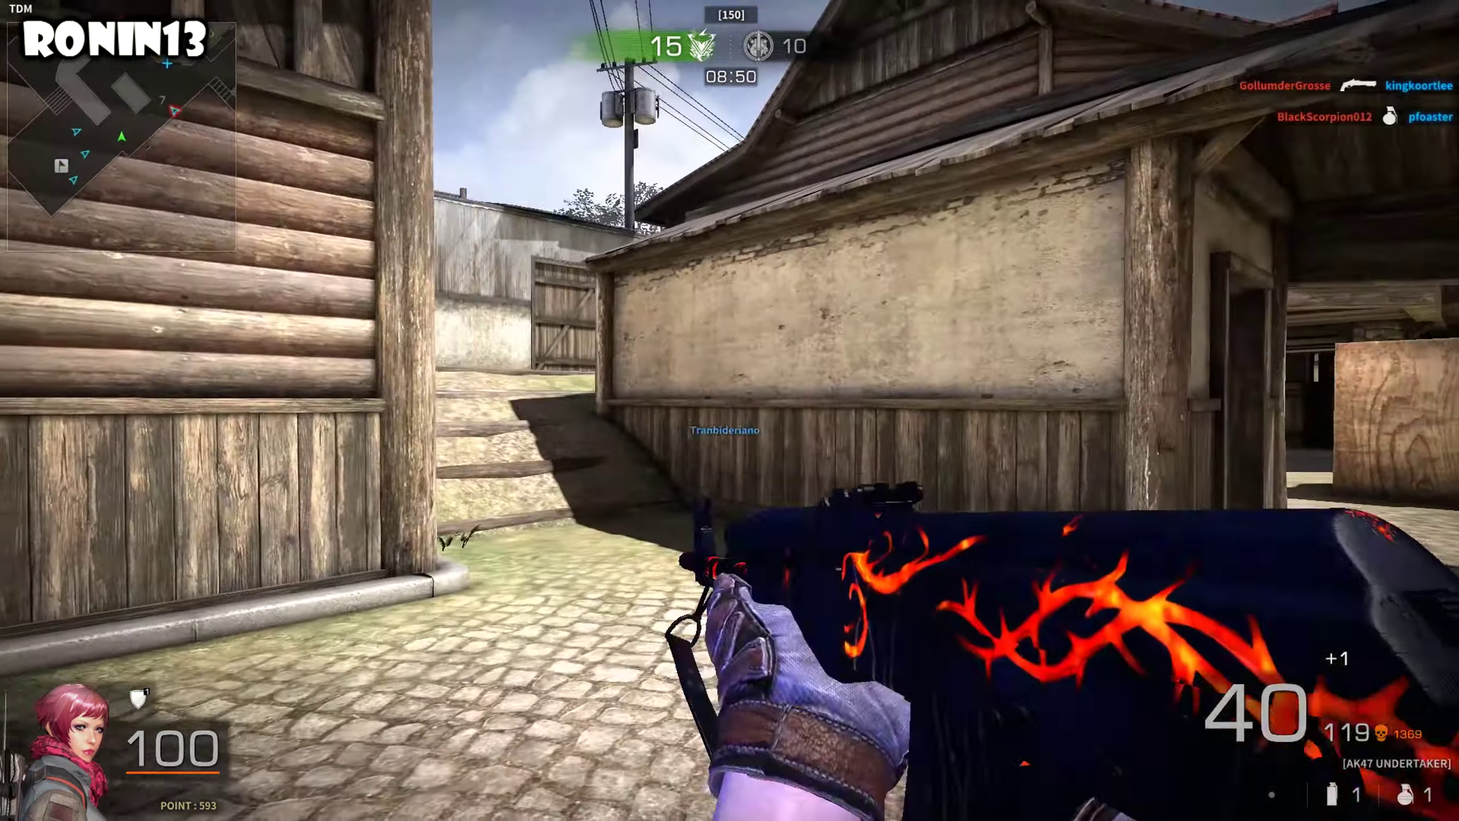
{"action": "key", "text": "3"}
{"action": "key", "text": "4"}
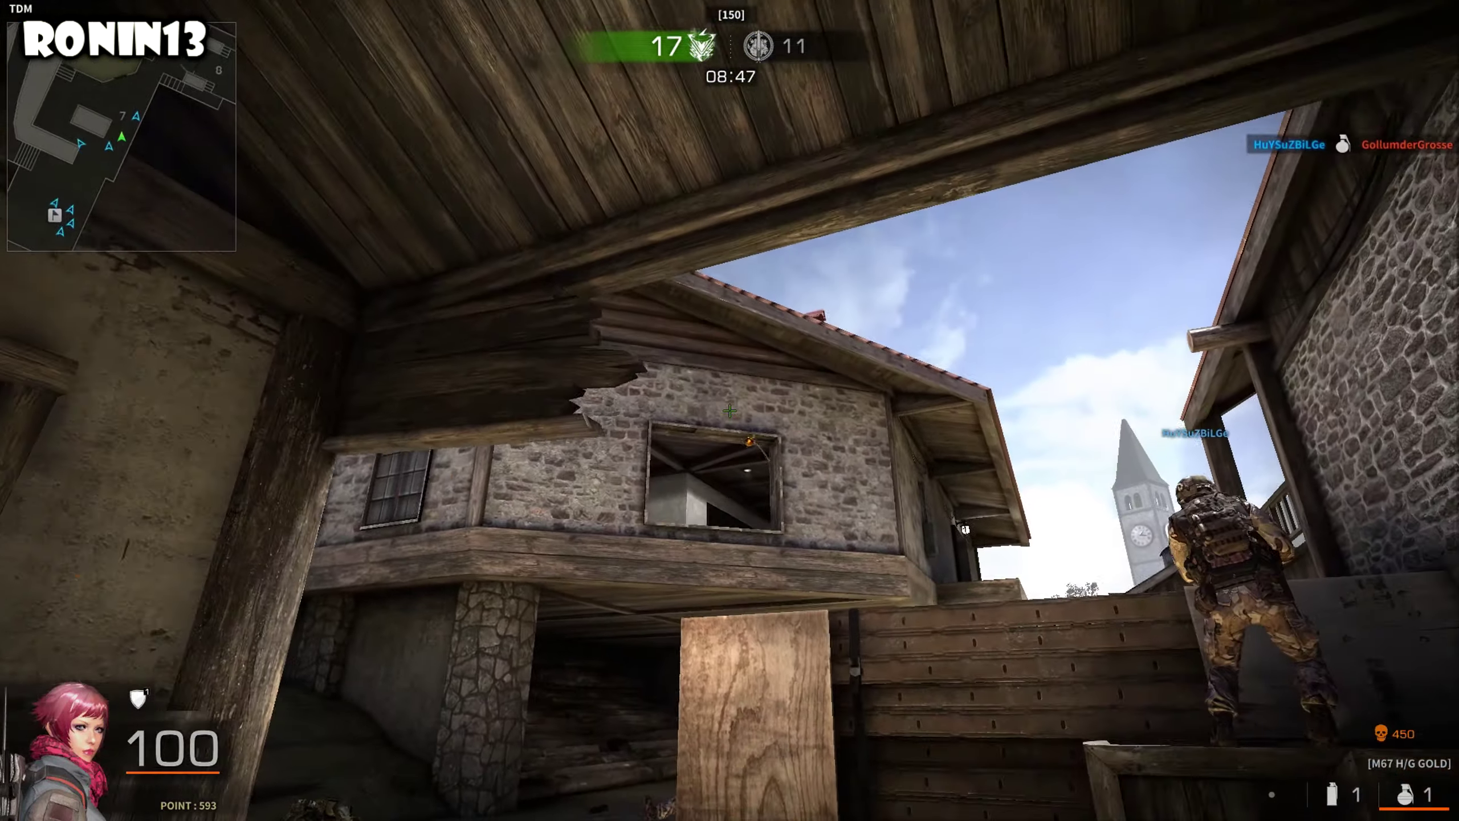
{"action": "left_click", "coordinate": [730, 411]}
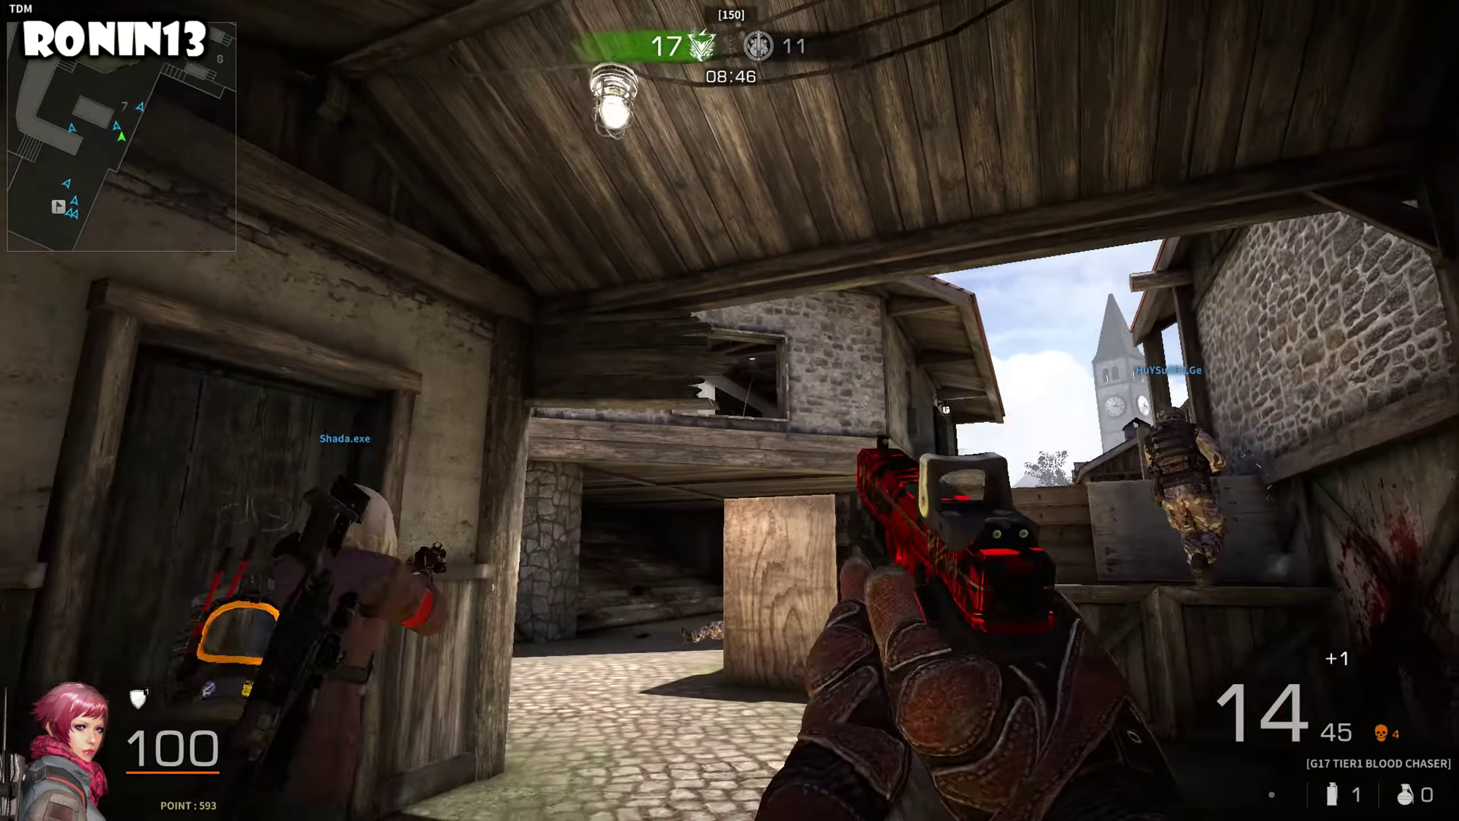
{"action": "key", "text": "1"}
Step: Shoot enemies in the barn doorway, the courtyard and the smoky hallway
{"action": "left_click", "coordinate": [729, 411]}
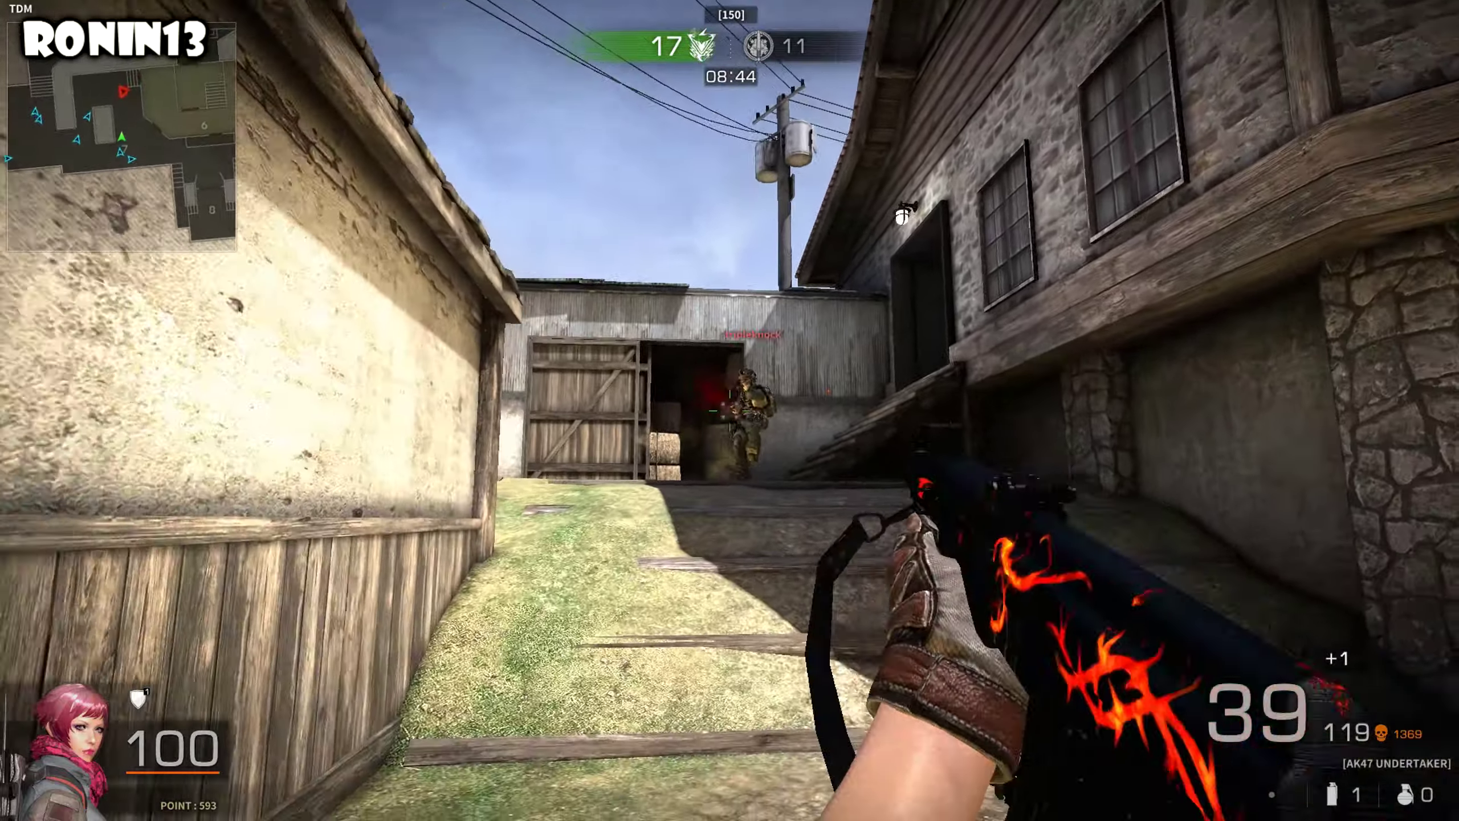
{"action": "left_click", "coordinate": [731, 411]}
{"action": "left_click", "coordinate": [729, 411]}
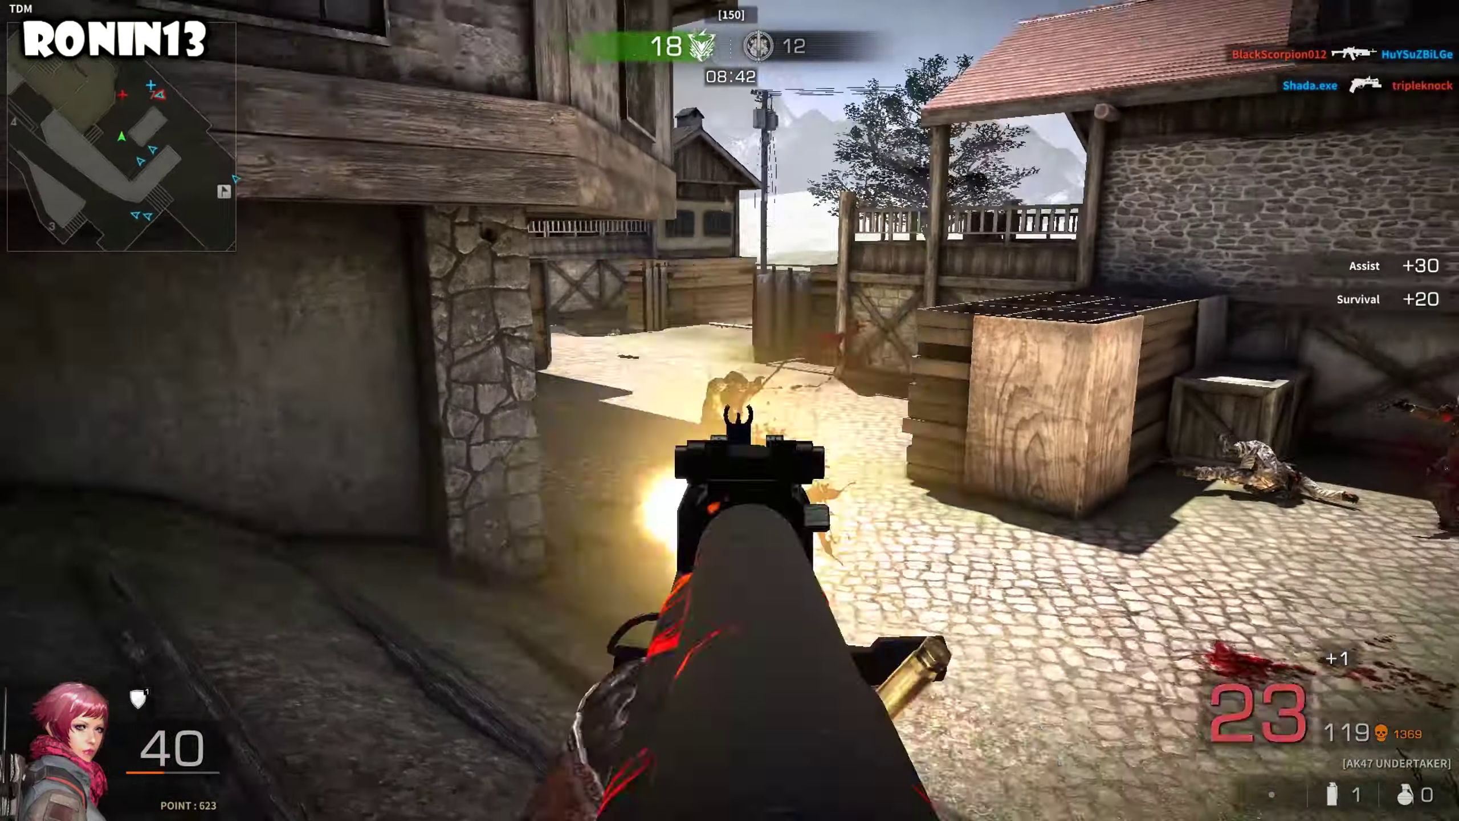
{"action": "key", "text": "w"}
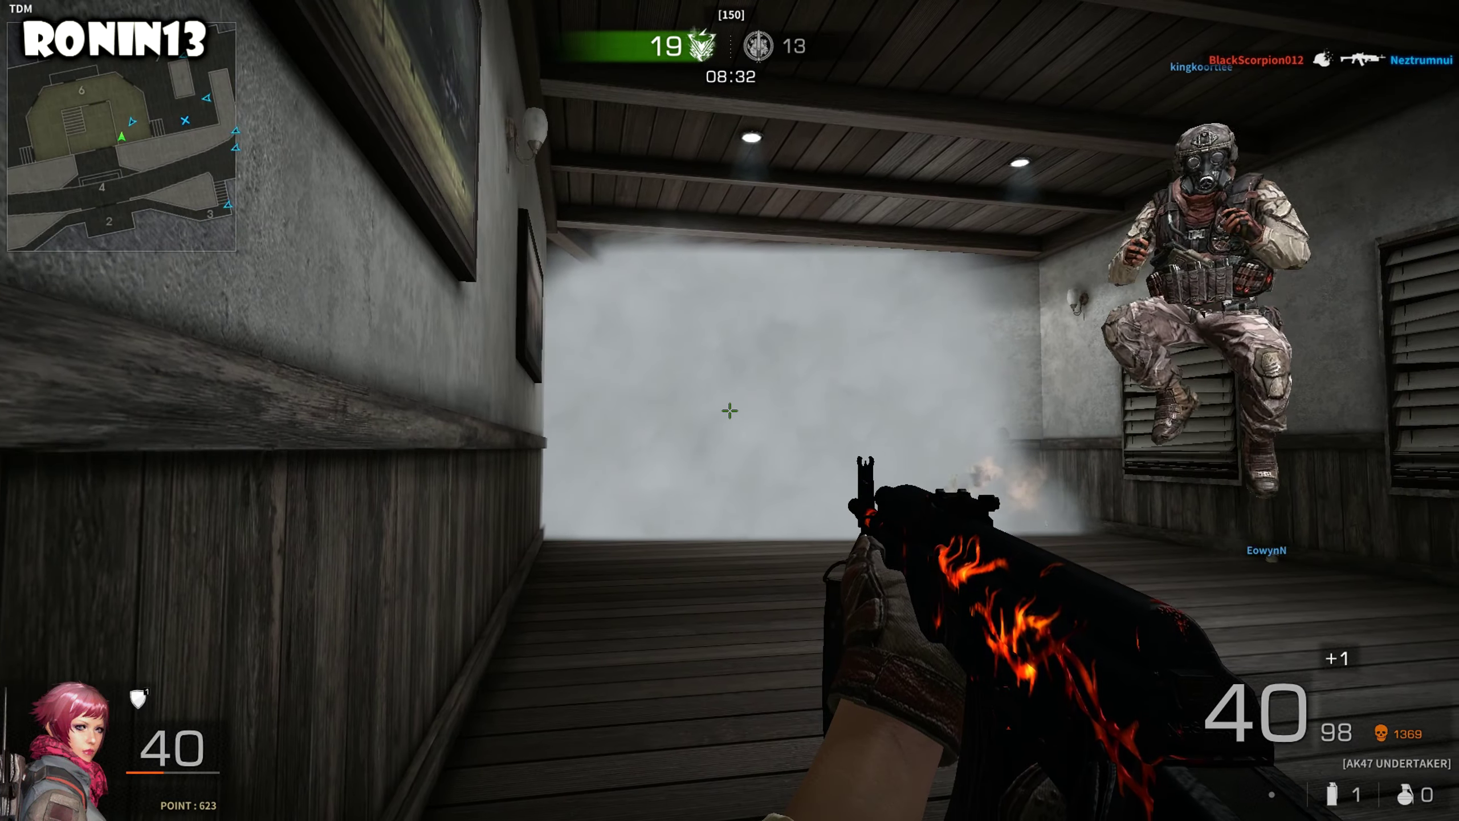
{"action": "key", "text": "2"}
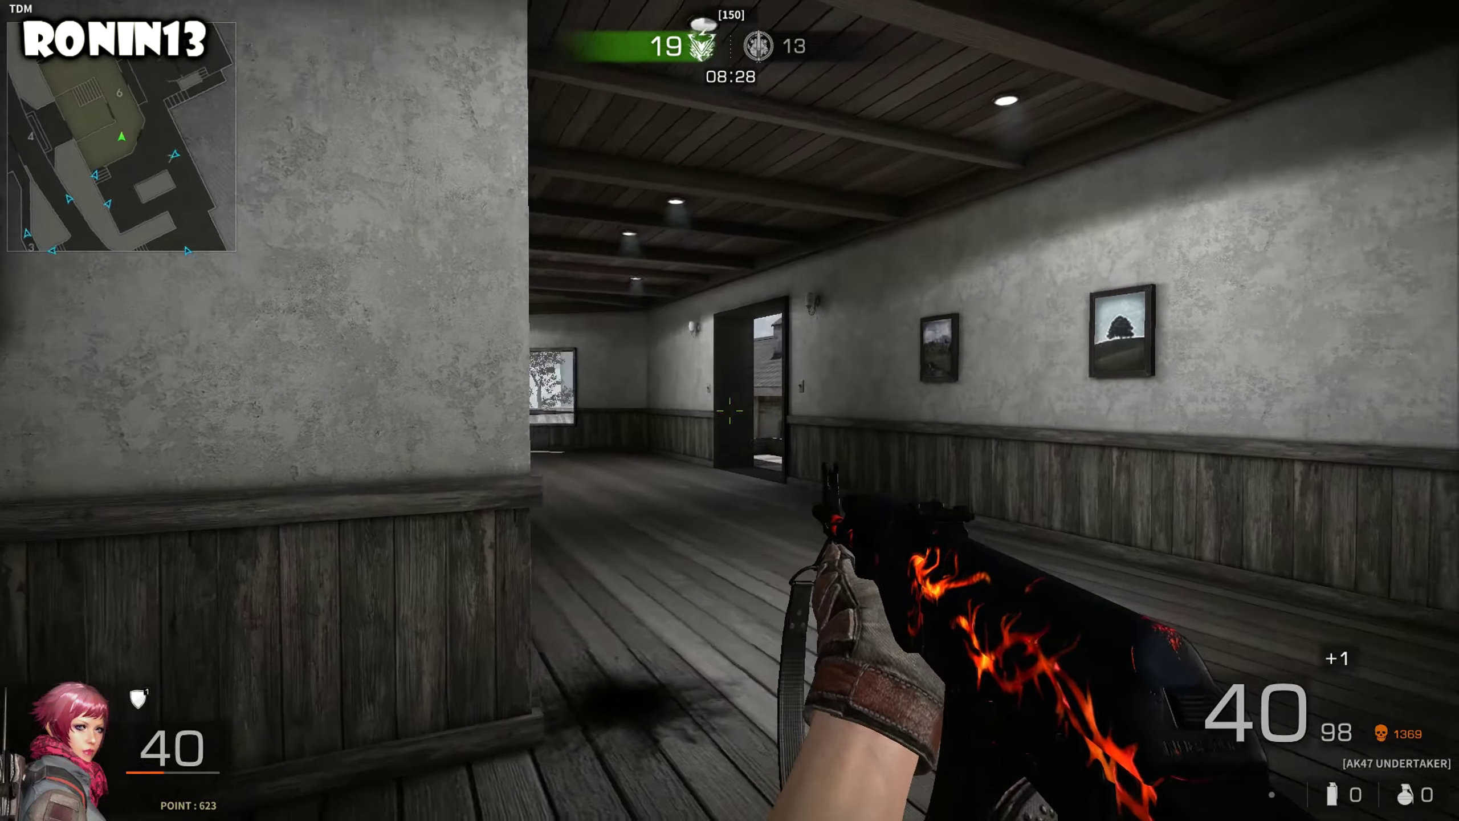
{"action": "right_click", "coordinate": [730, 410]}
{"action": "left_click", "coordinate": [730, 411]}
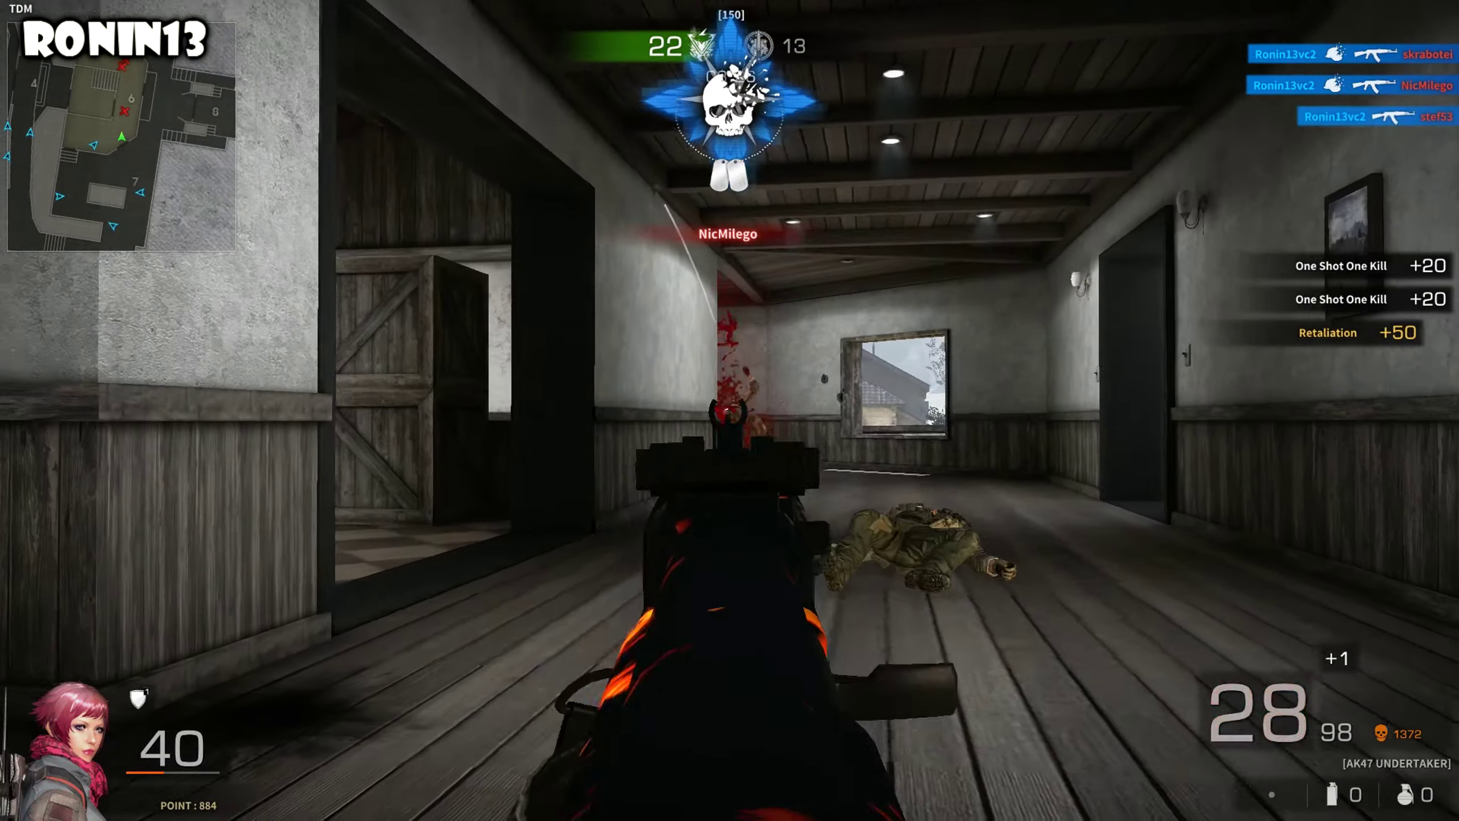
{"action": "left_click", "coordinate": [730, 411]}
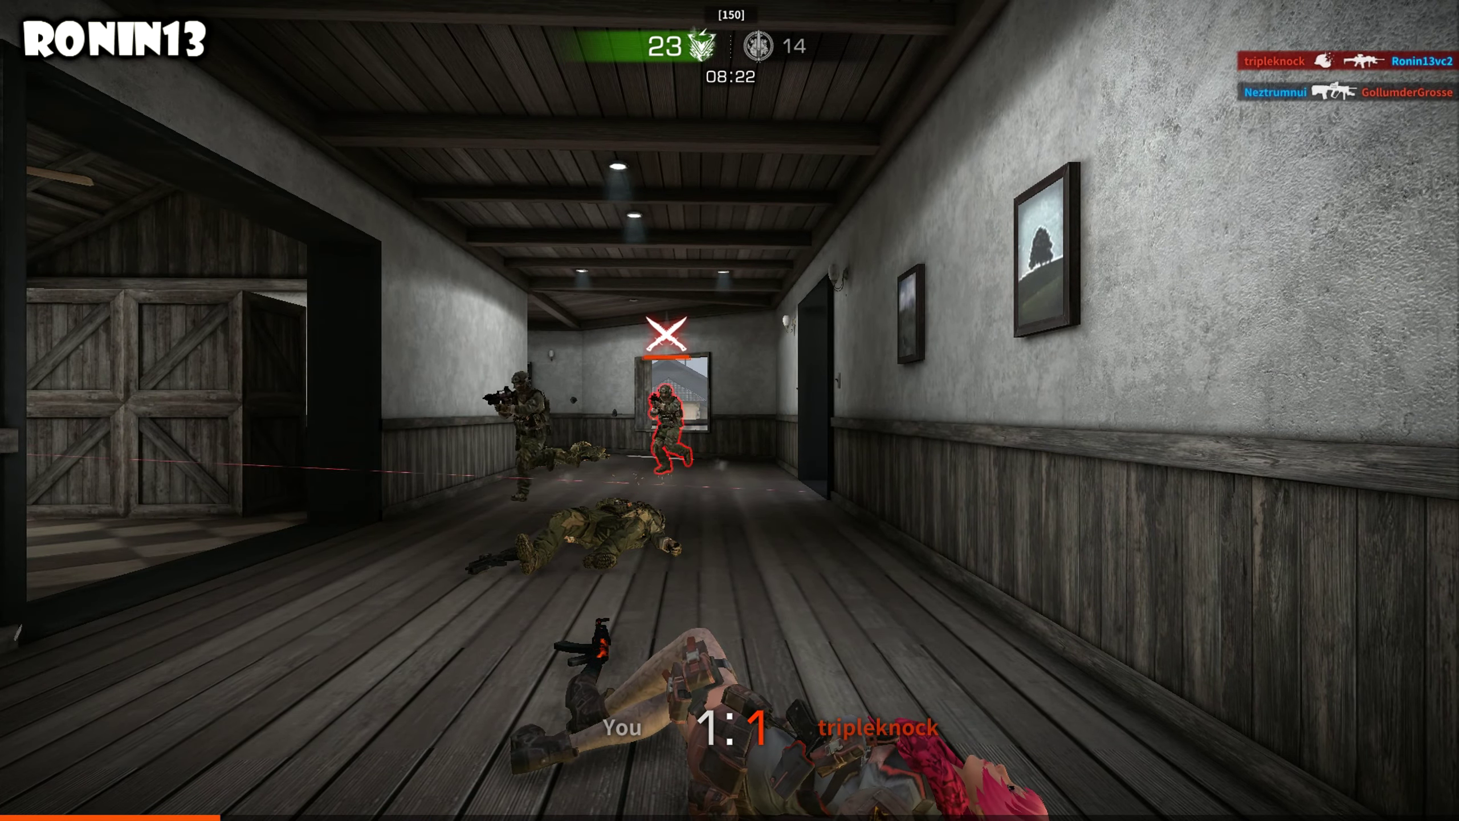
Step: After respawning, throw an M67 grenade toward the enemy area and draw the AK47
{"action": "key", "text": "3"}
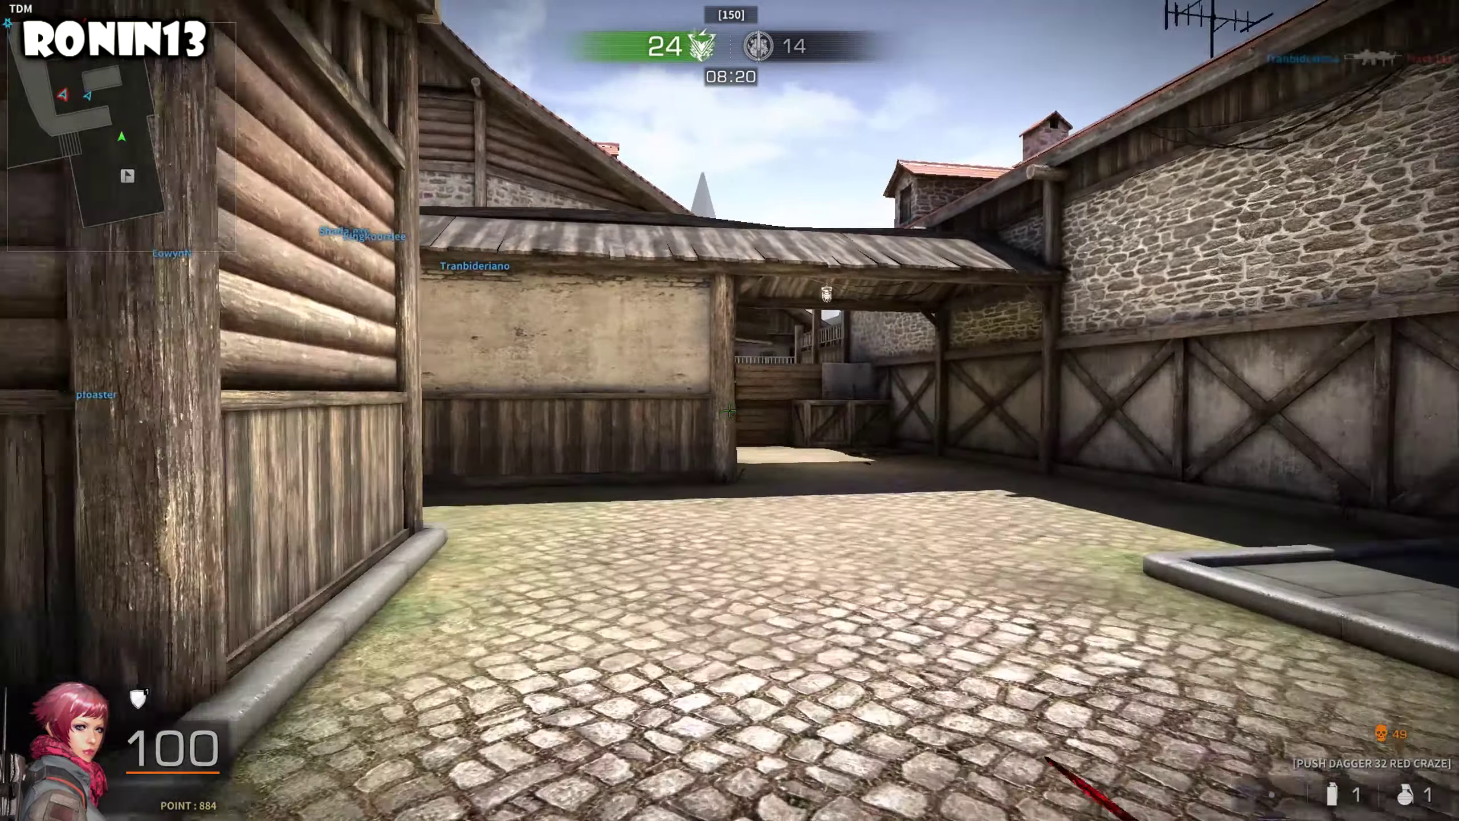
{"action": "key", "text": "4"}
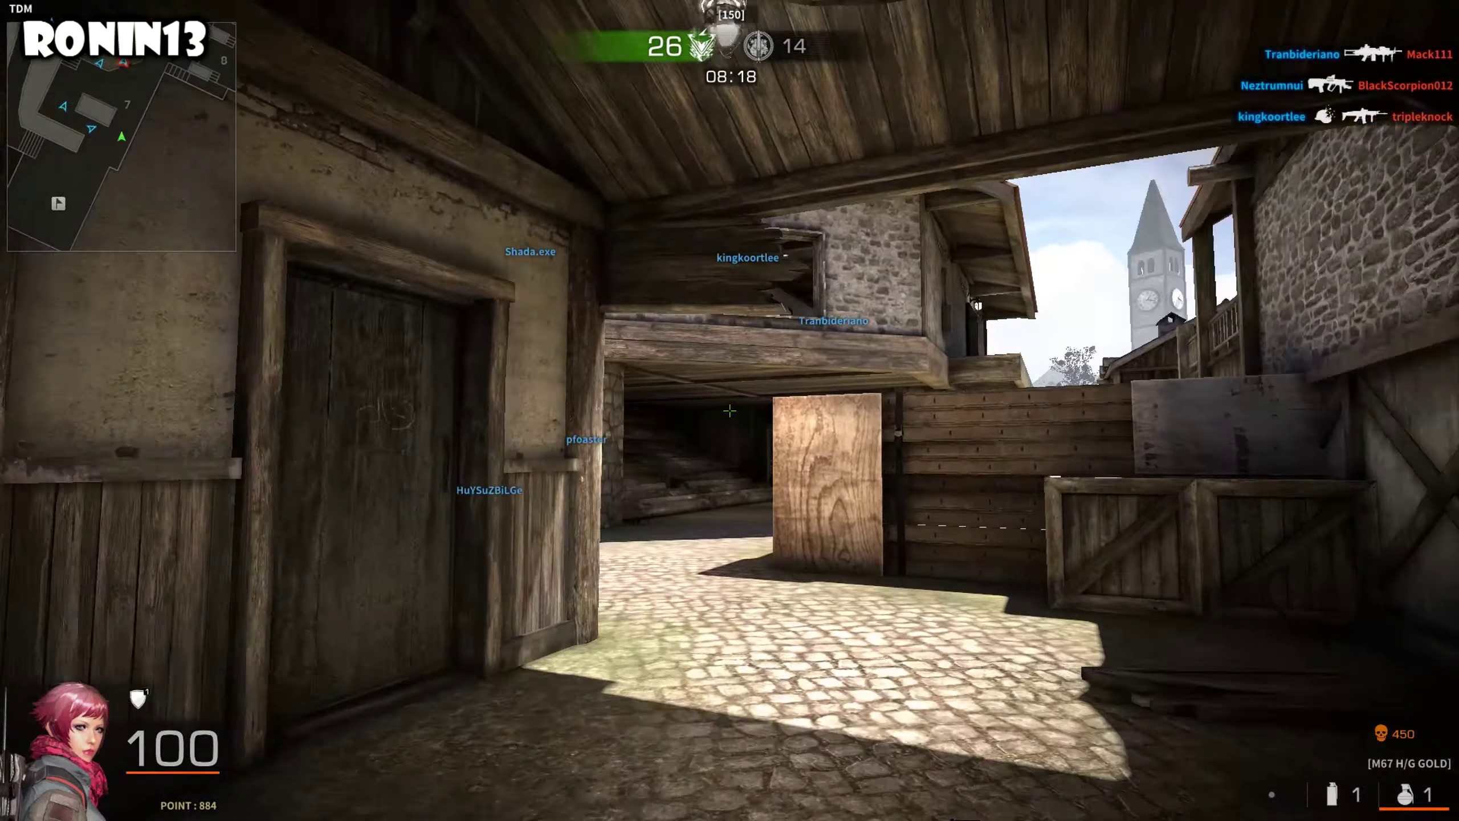
{"action": "left_click", "coordinate": [730, 411]}
{"action": "key", "text": "2"}
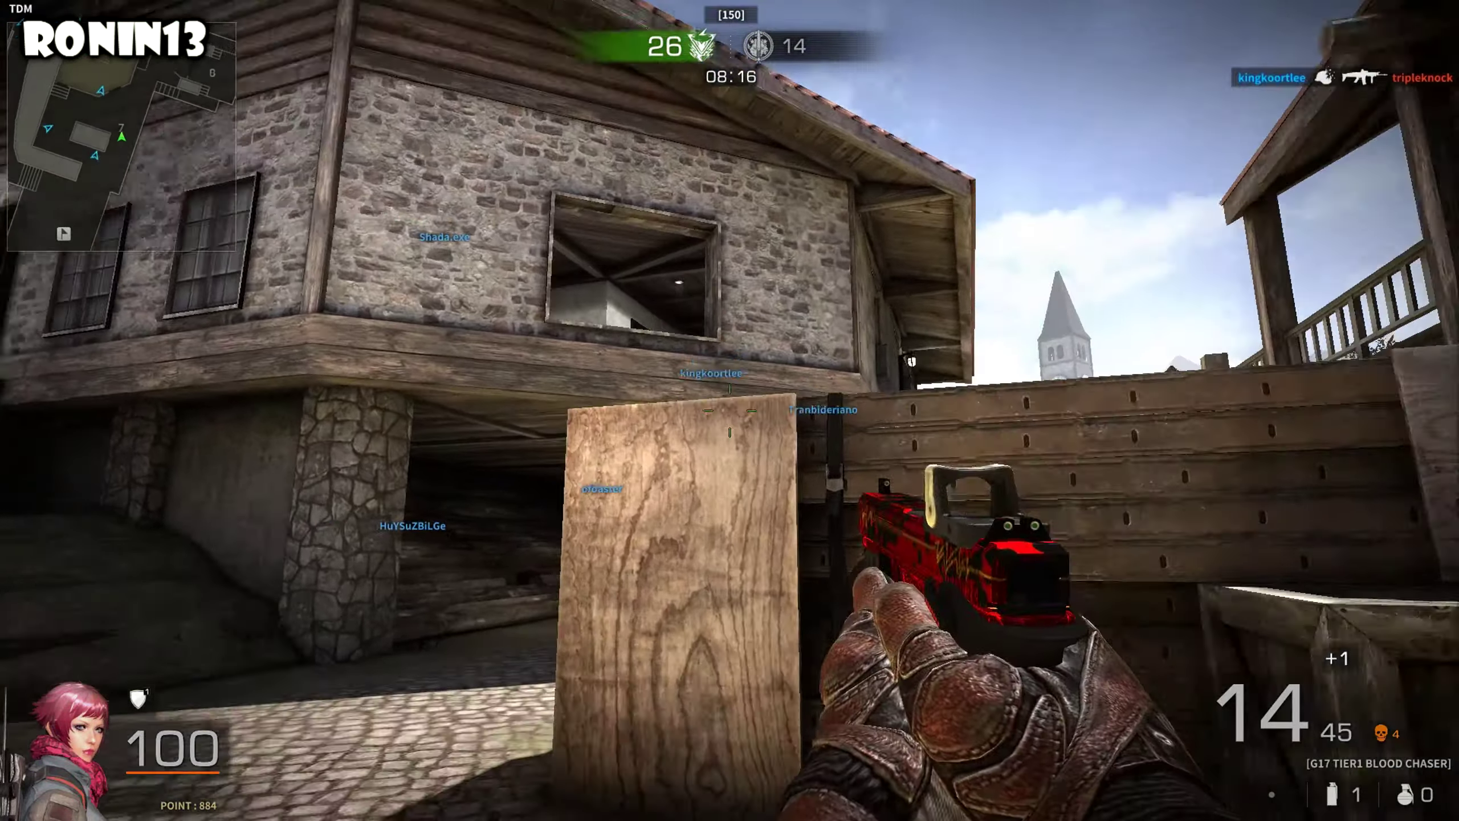
{"action": "key", "text": "1"}
{"action": "key", "text": "3"}
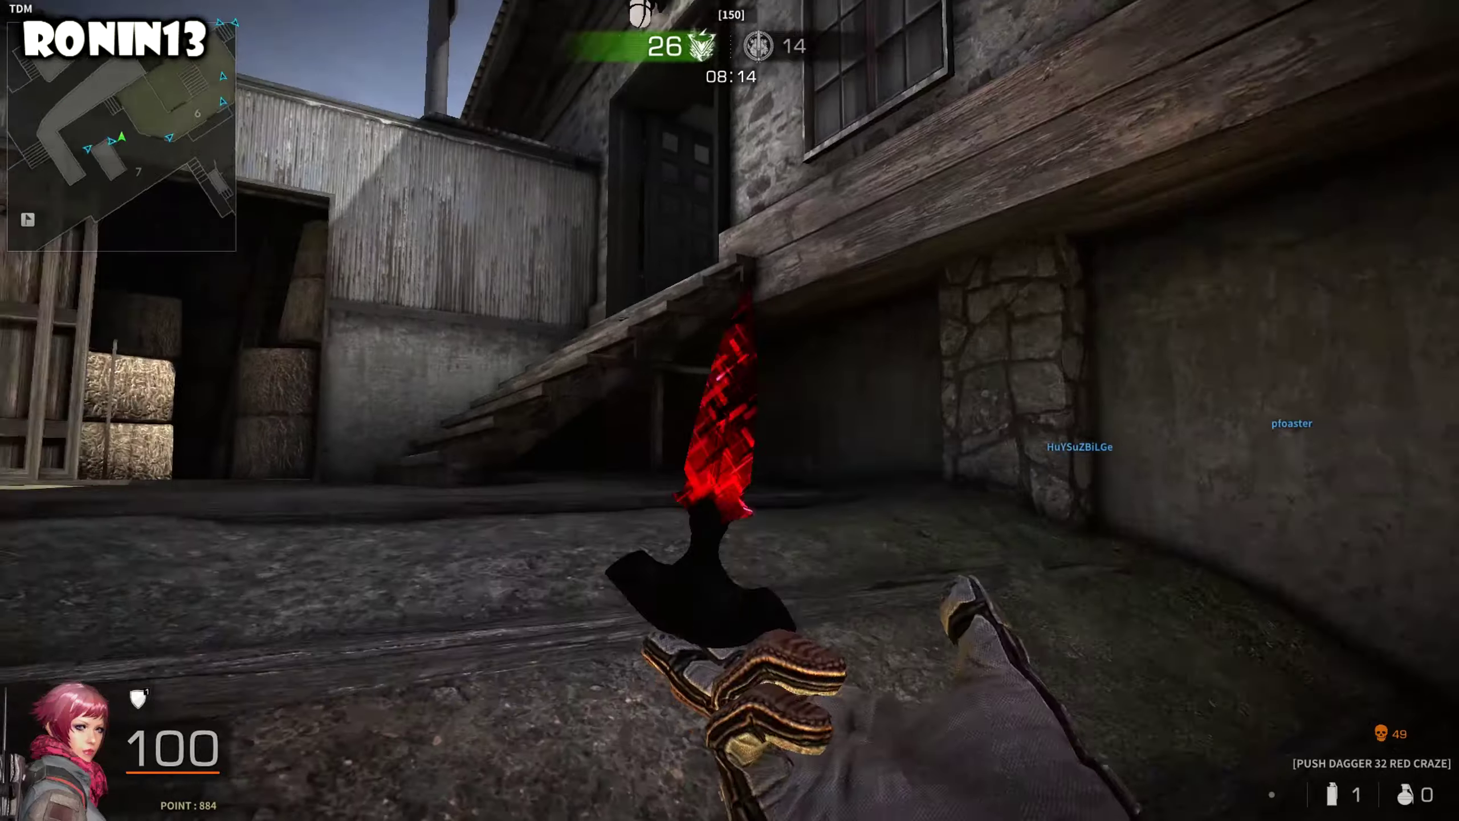
{"action": "key", "text": "1"}
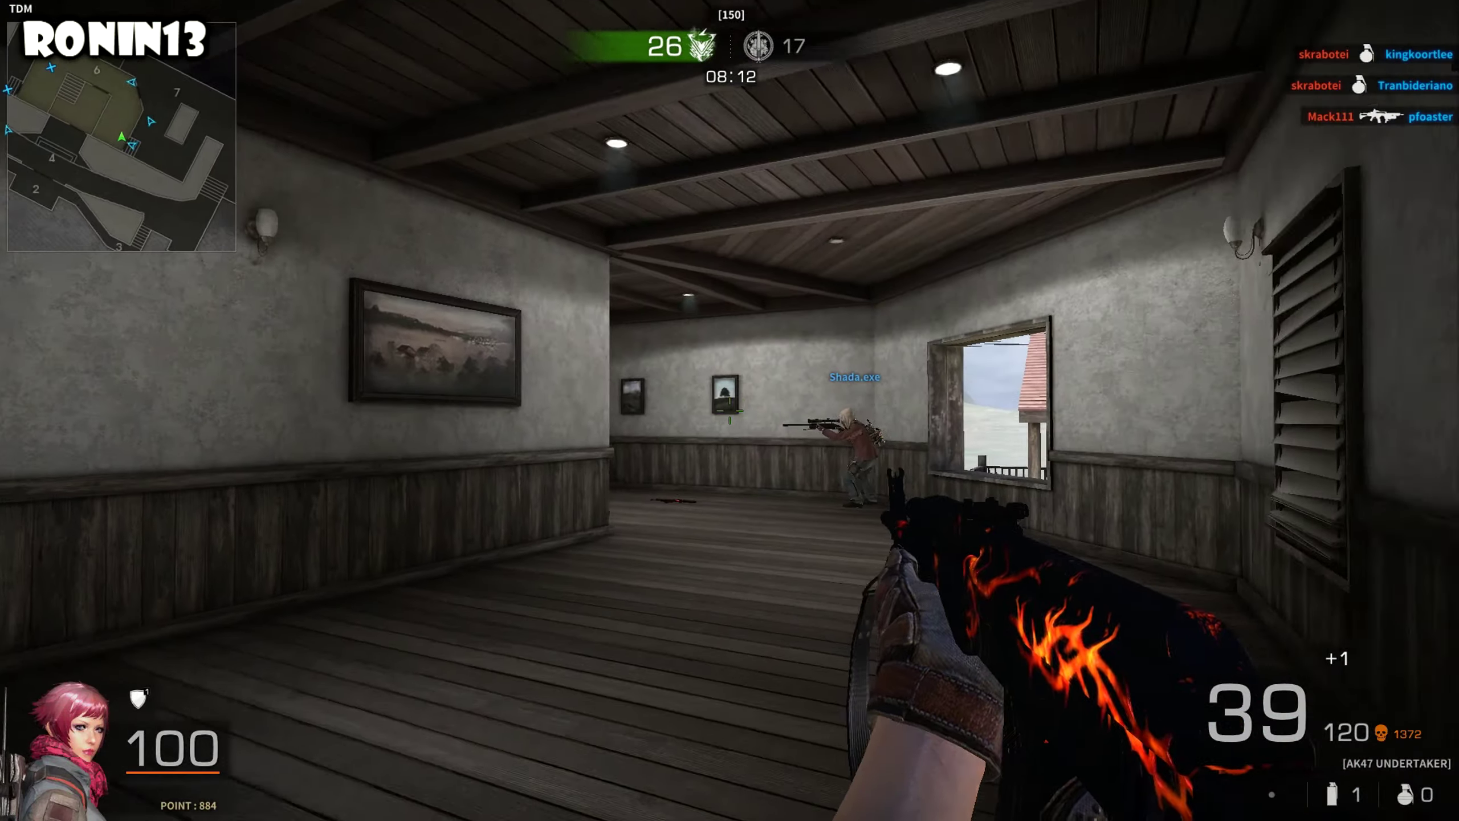
Step: Cross the checkered room, descend the stairwell and shoot the courtyard enemy
{"action": "key", "text": "w"}
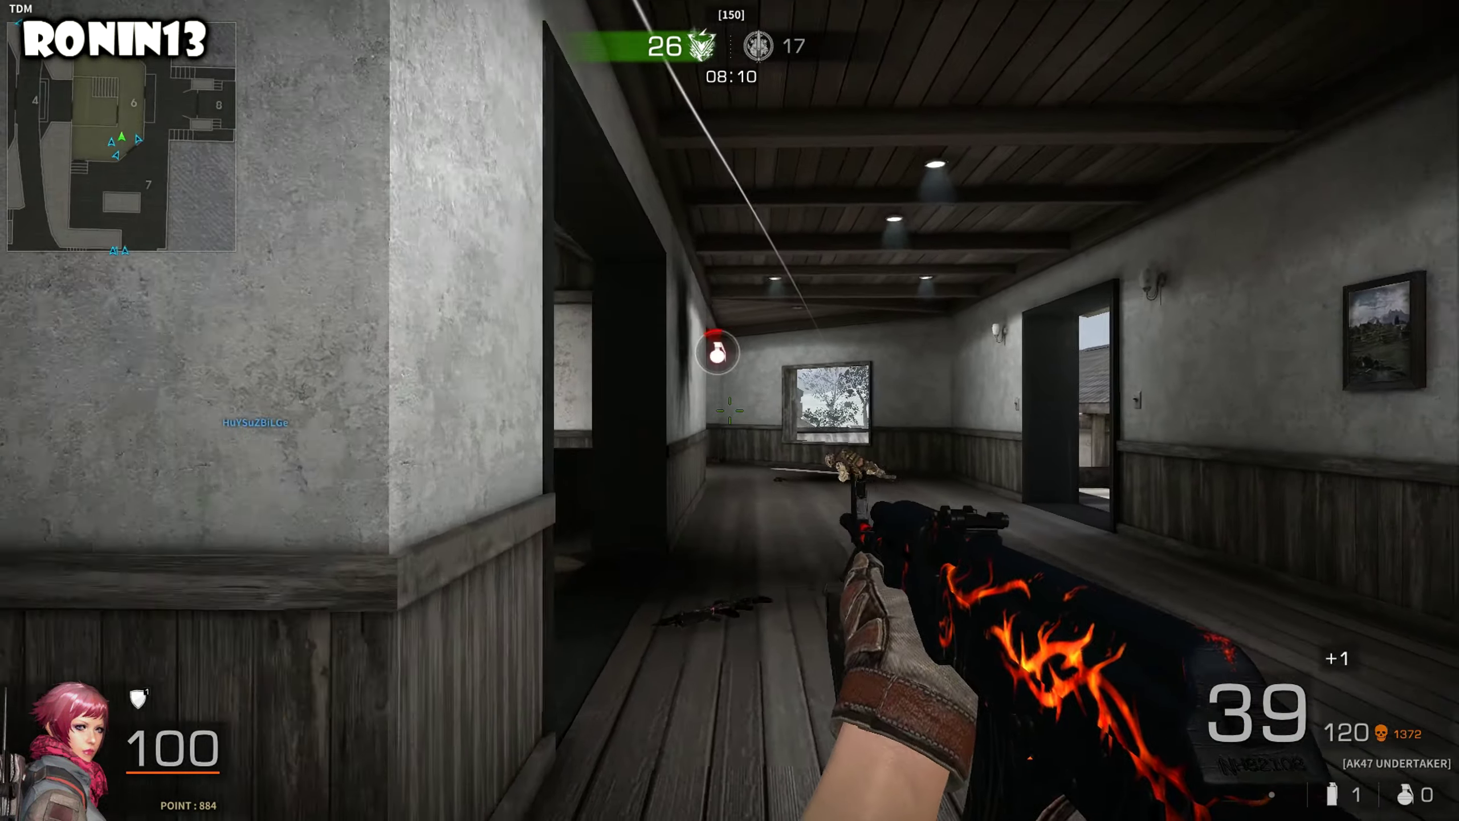
{"action": "key", "text": "w"}
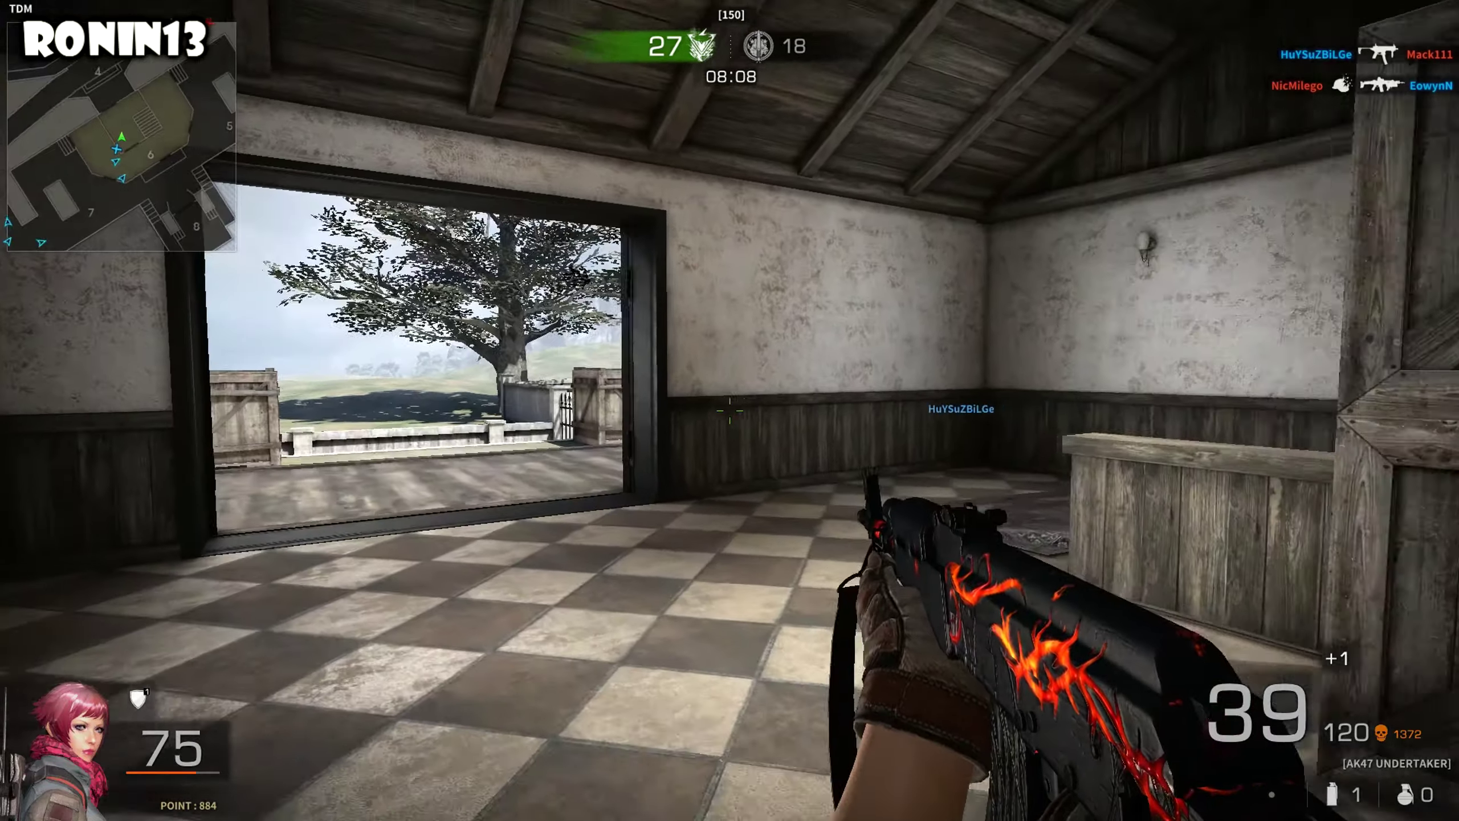
{"action": "key", "text": "w"}
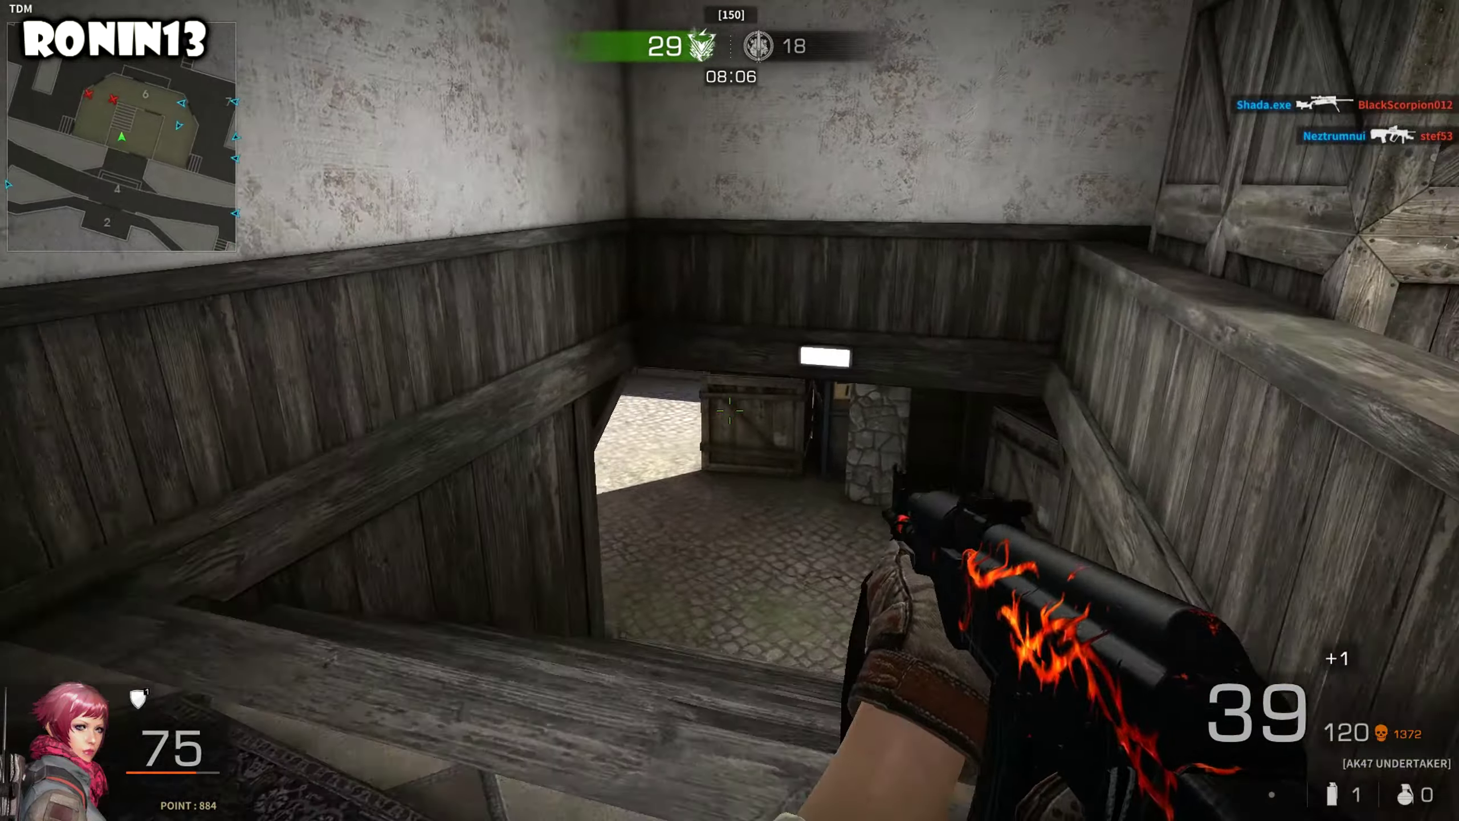
{"action": "key", "text": "w"}
{"action": "right_click", "coordinate": [730, 411]}
{"action": "left_click", "coordinate": [730, 411]}
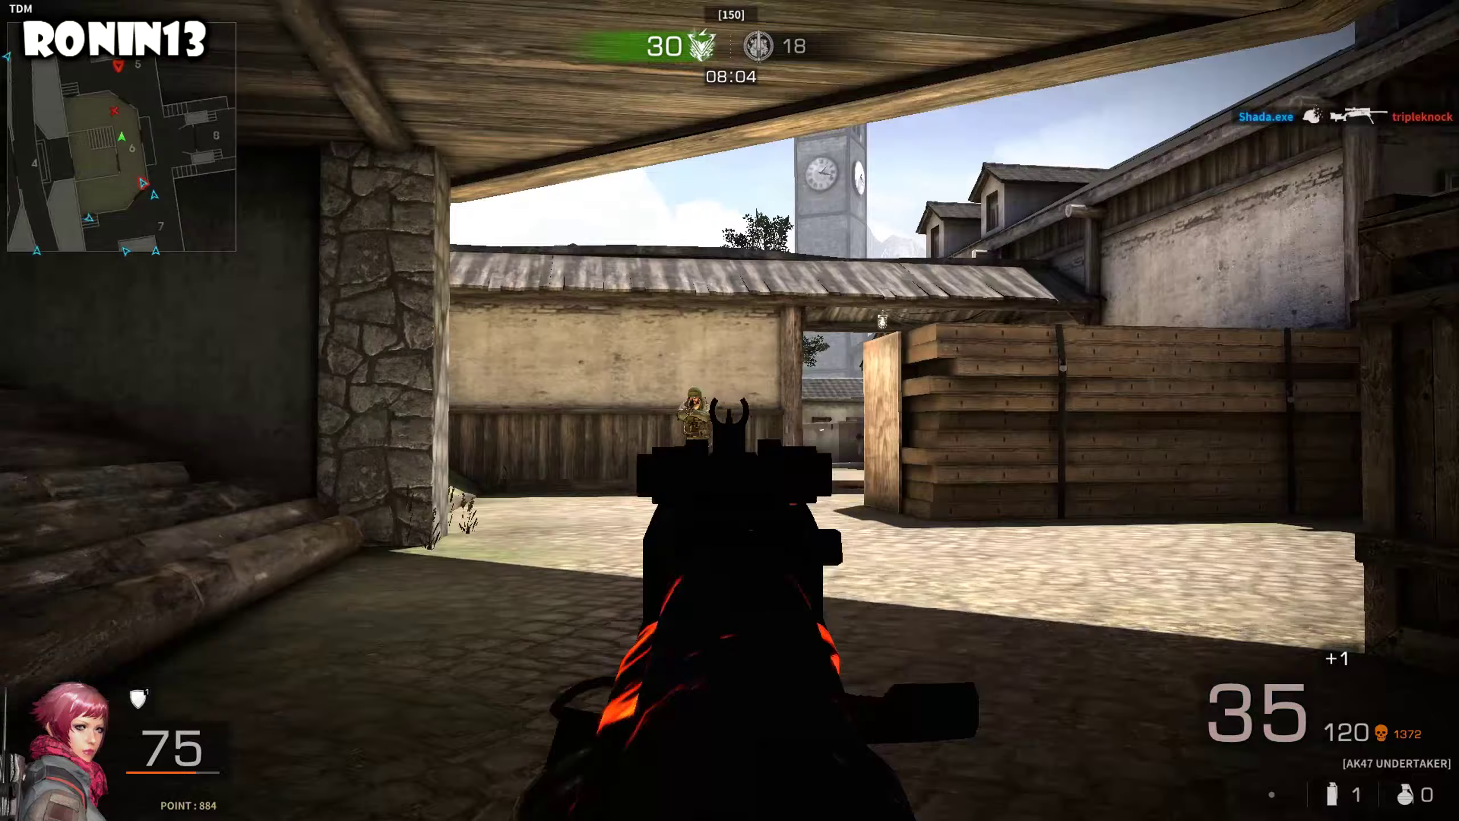
{"action": "left_click", "coordinate": [729, 411]}
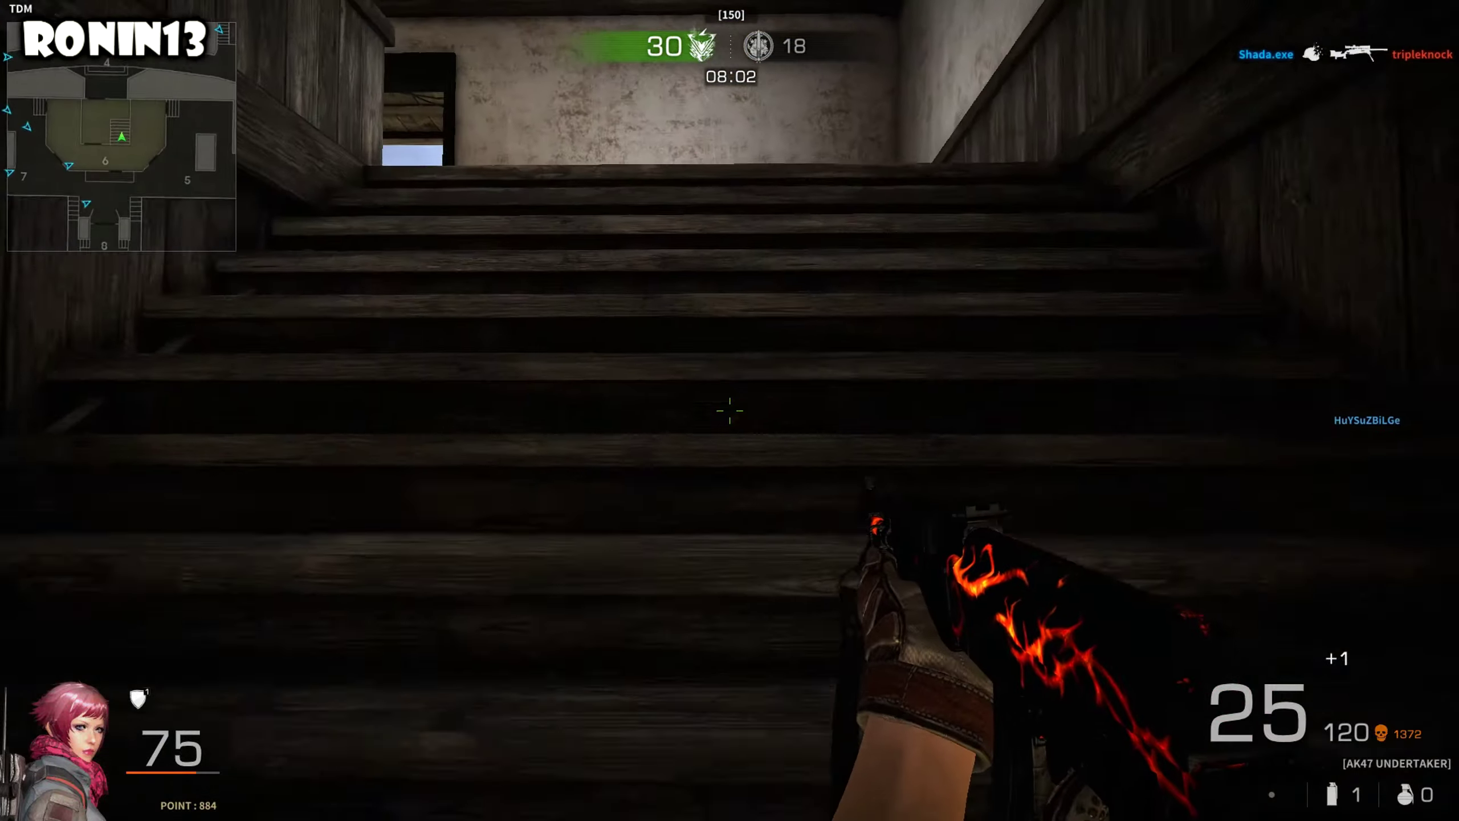
Step: Reload, storm the upper enemy room firing, and check the 34–21 scoreboard
{"action": "key", "text": "w"}
{"action": "key", "text": "r"}
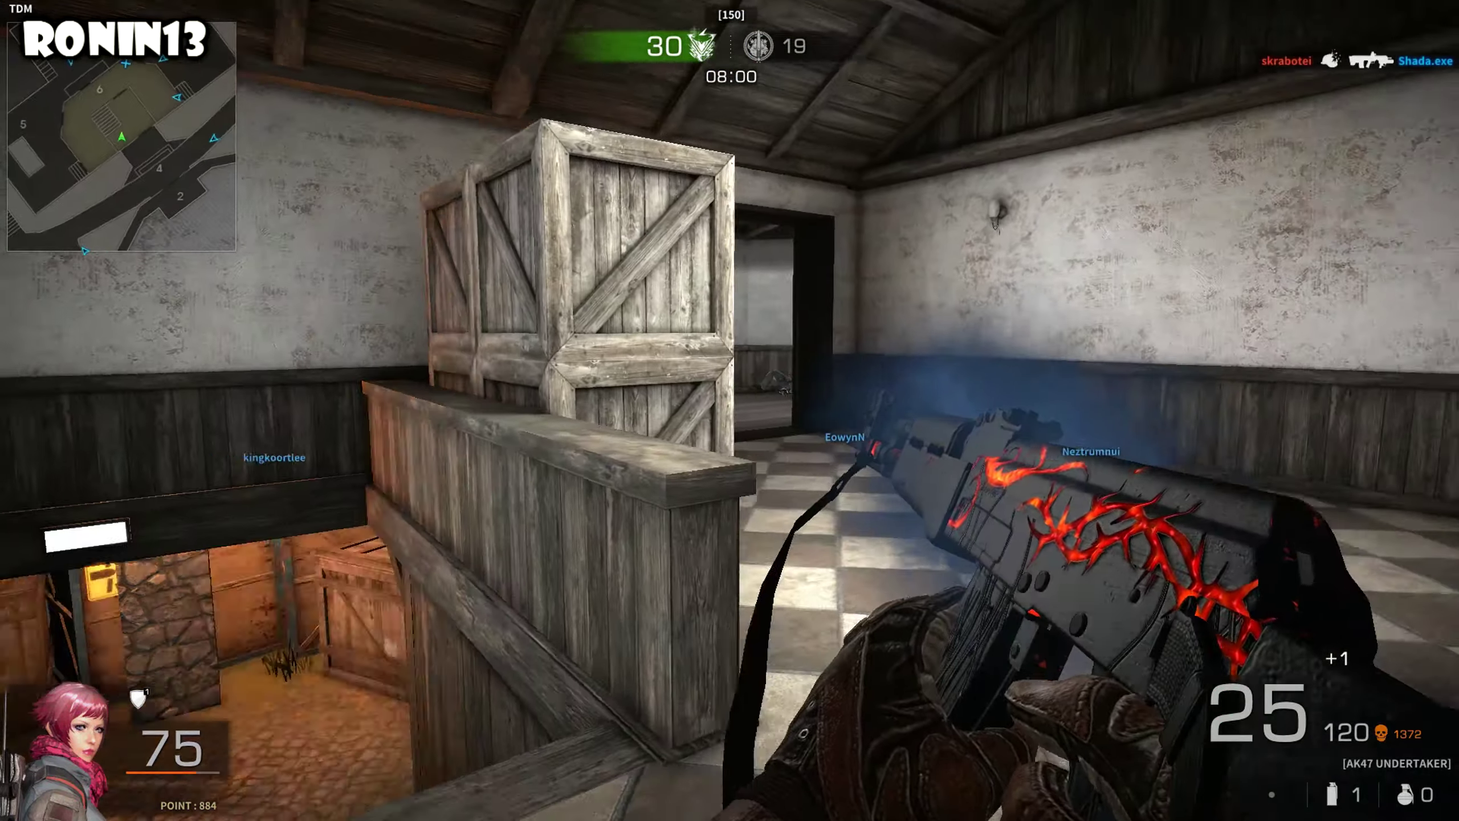
{"action": "key", "text": "w"}
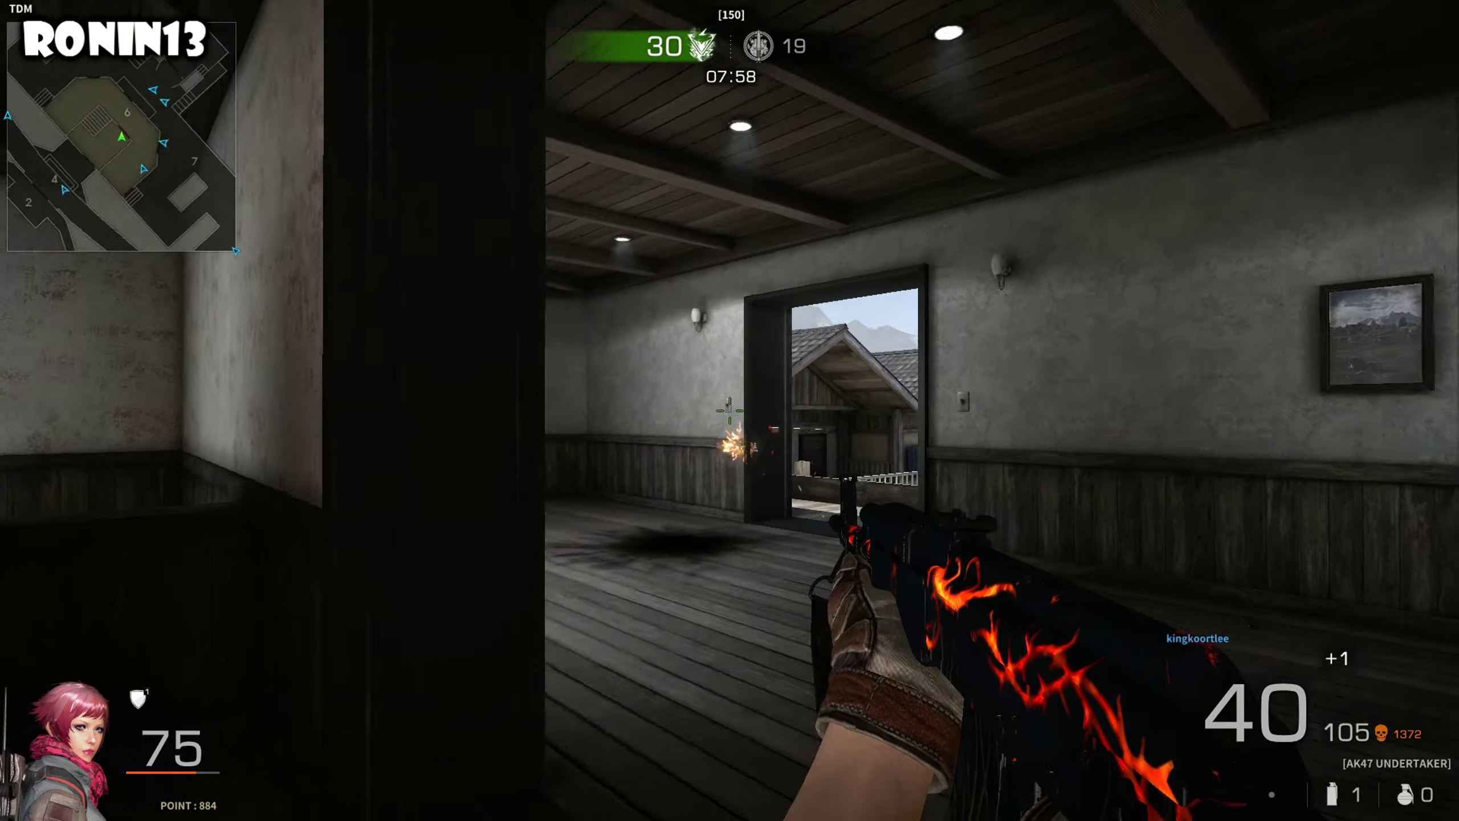
{"action": "key", "text": "w"}
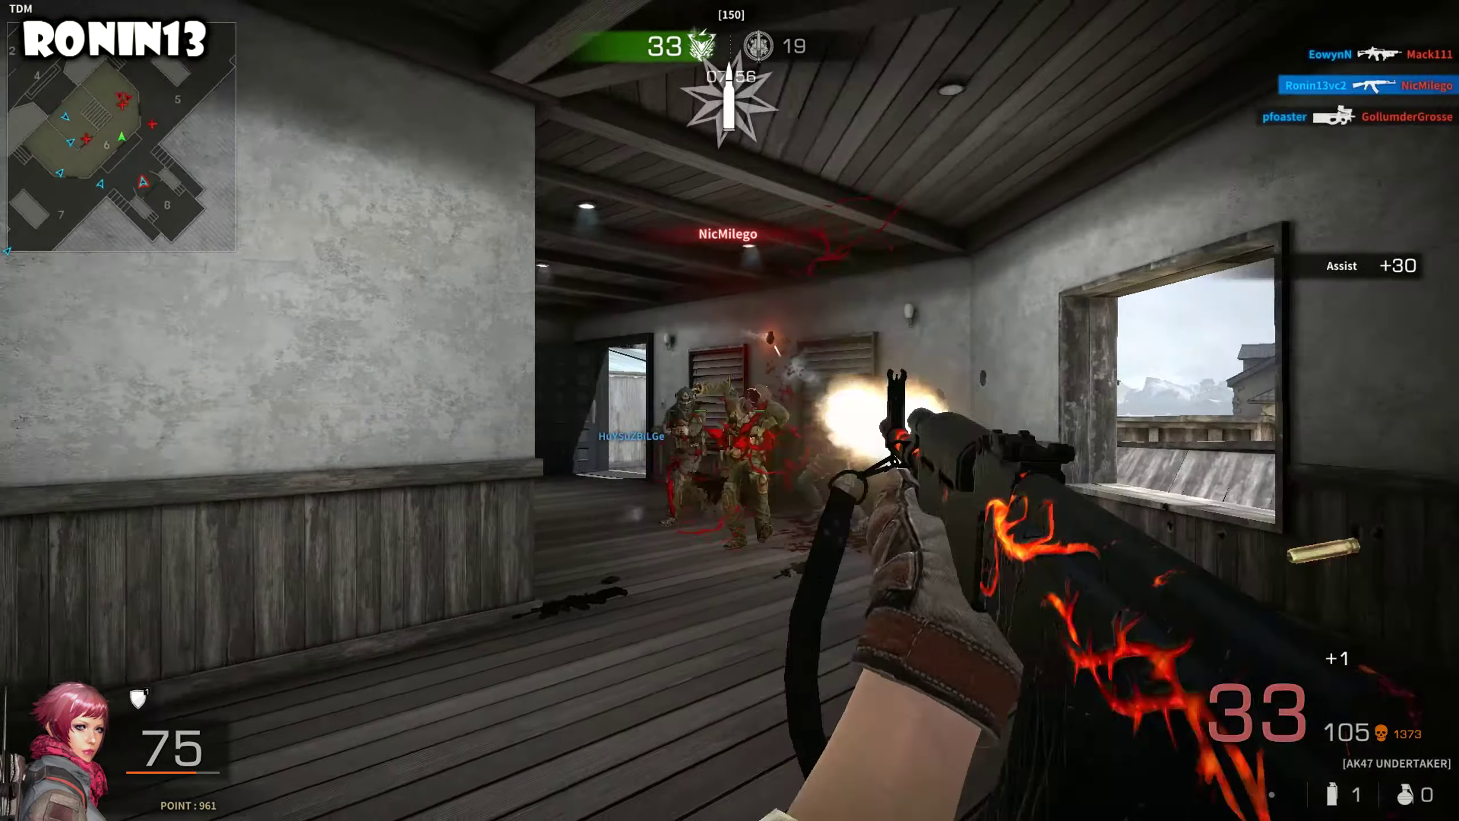
{"action": "left_click", "coordinate": [731, 410]}
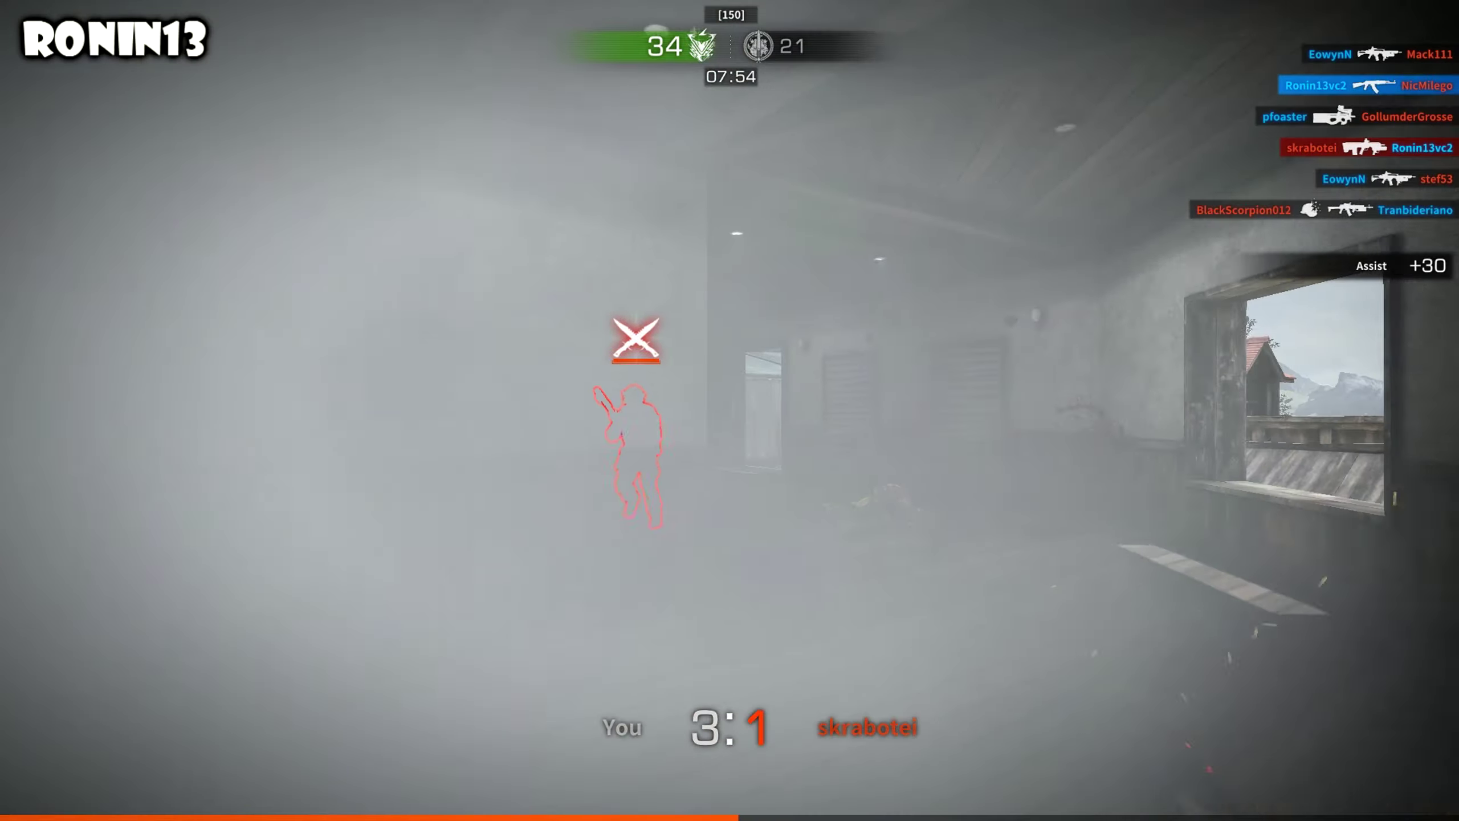
{"action": "key", "text": "Tab"}
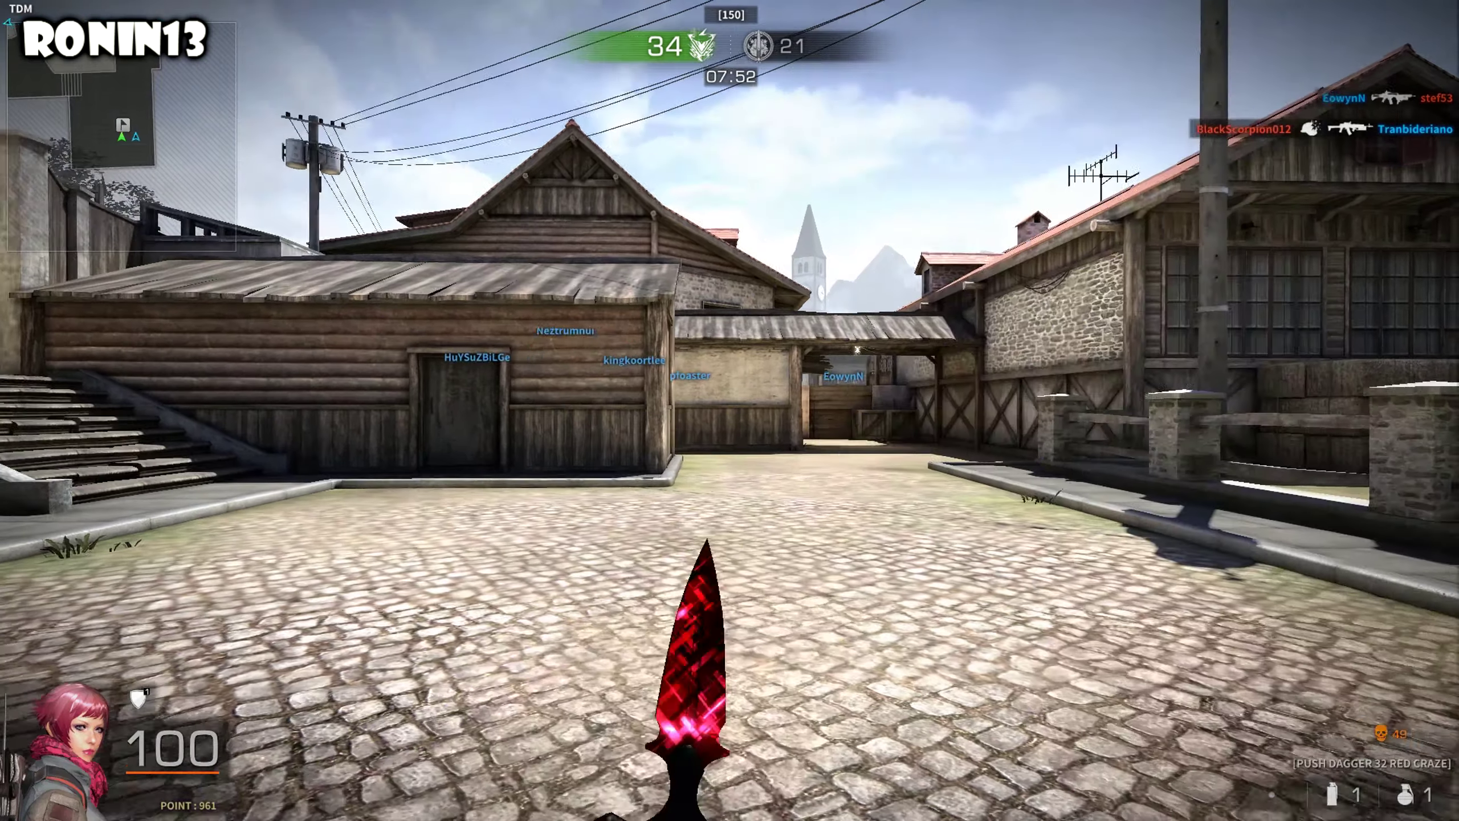
Step: After respawning, throw a grenade and climb the stairs into the room with the AK47
{"action": "key", "text": "w"}
{"action": "key", "text": "w"}
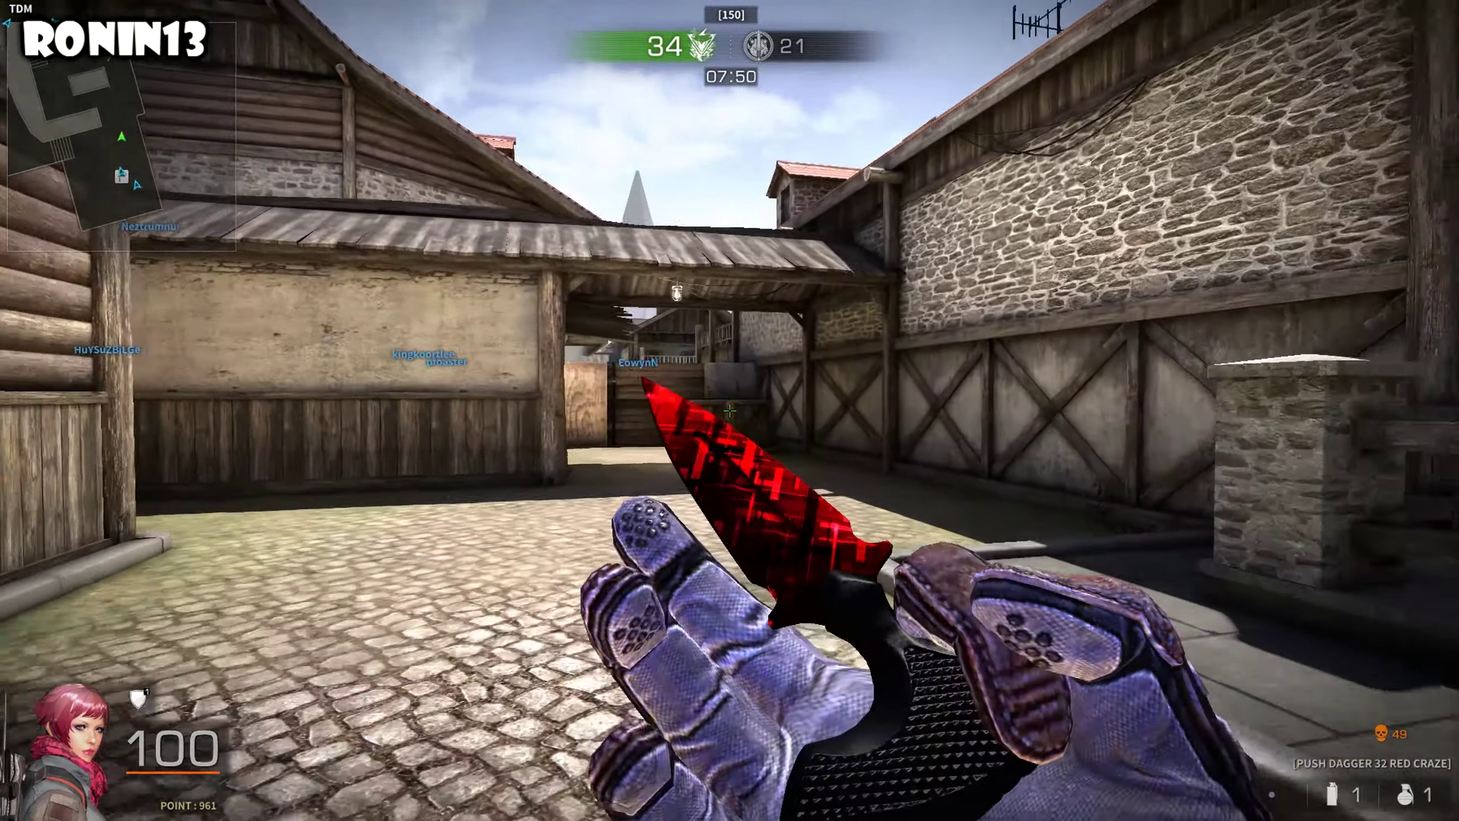
{"action": "key", "text": "4"}
{"action": "left_click", "coordinate": [730, 411]}
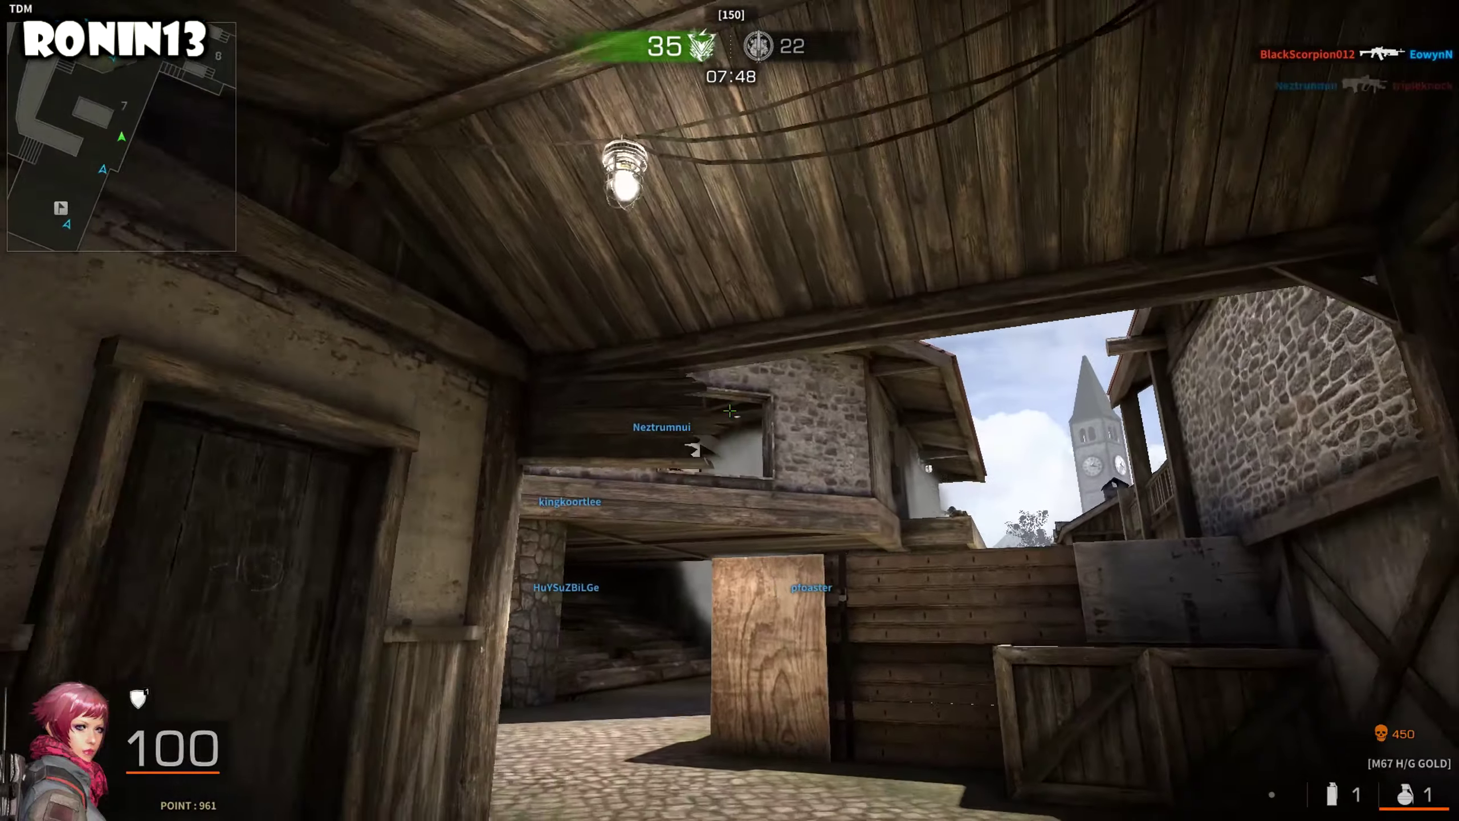
{"action": "key", "text": "1"}
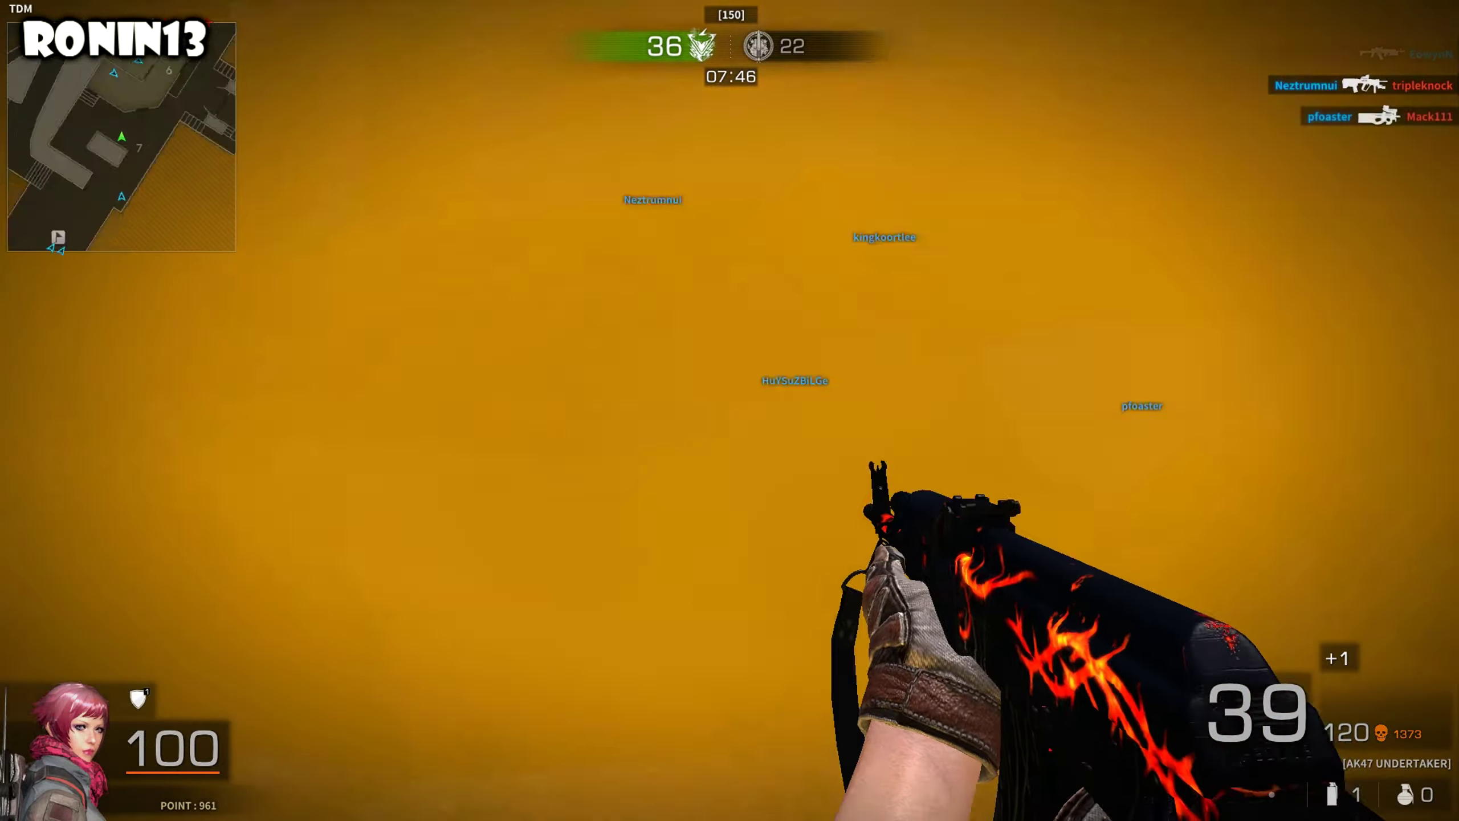
{"action": "key", "text": "3"}
{"action": "key", "text": "w"}
{"action": "key", "text": "1"}
{"action": "key", "text": "w"}
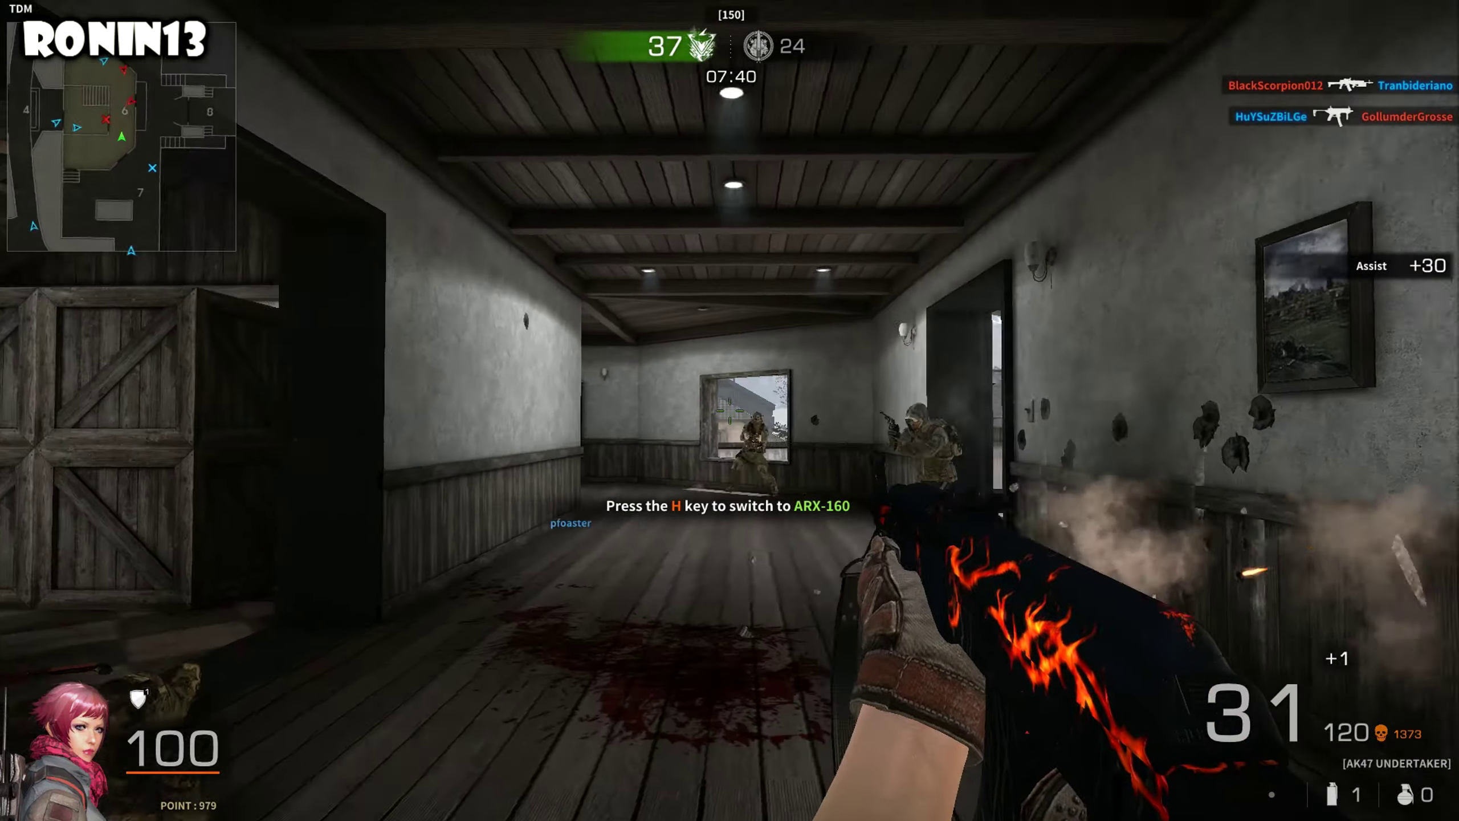
Step: Move through the checkered room, along the porch and tiled room into the hallway, reloading
{"action": "key", "text": "w"}
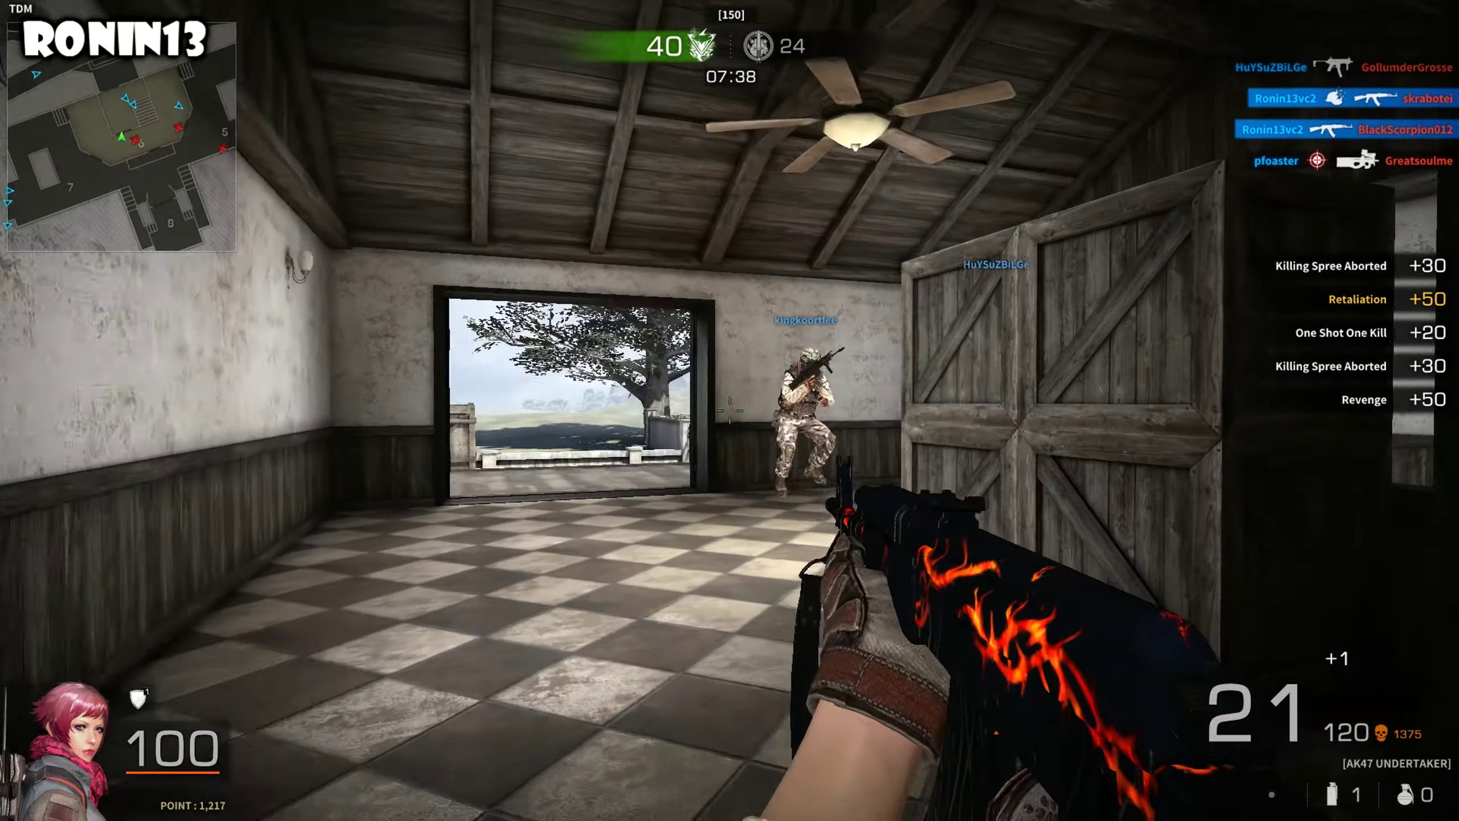
{"action": "key", "text": "w"}
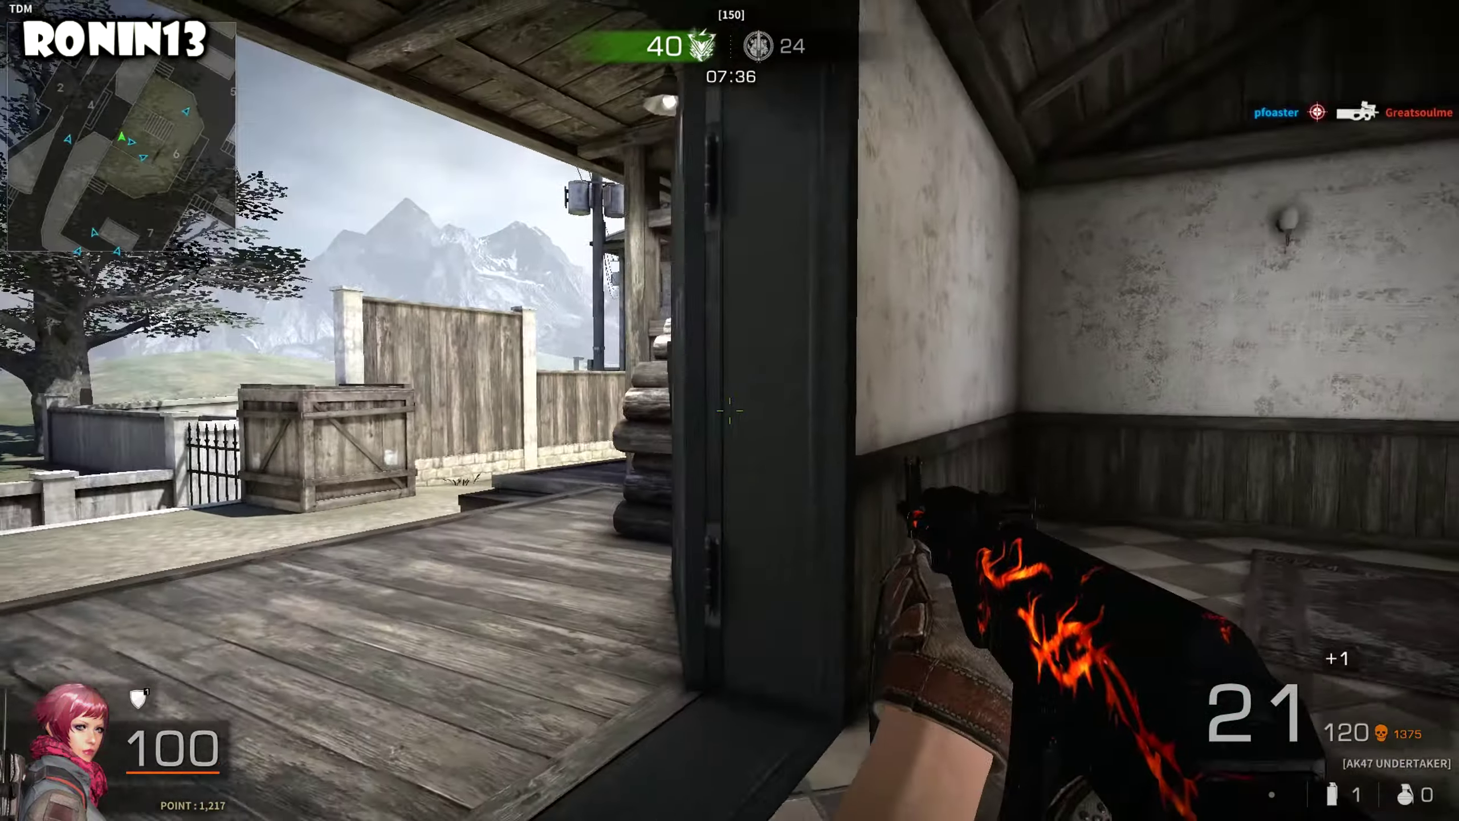
{"action": "key", "text": "w"}
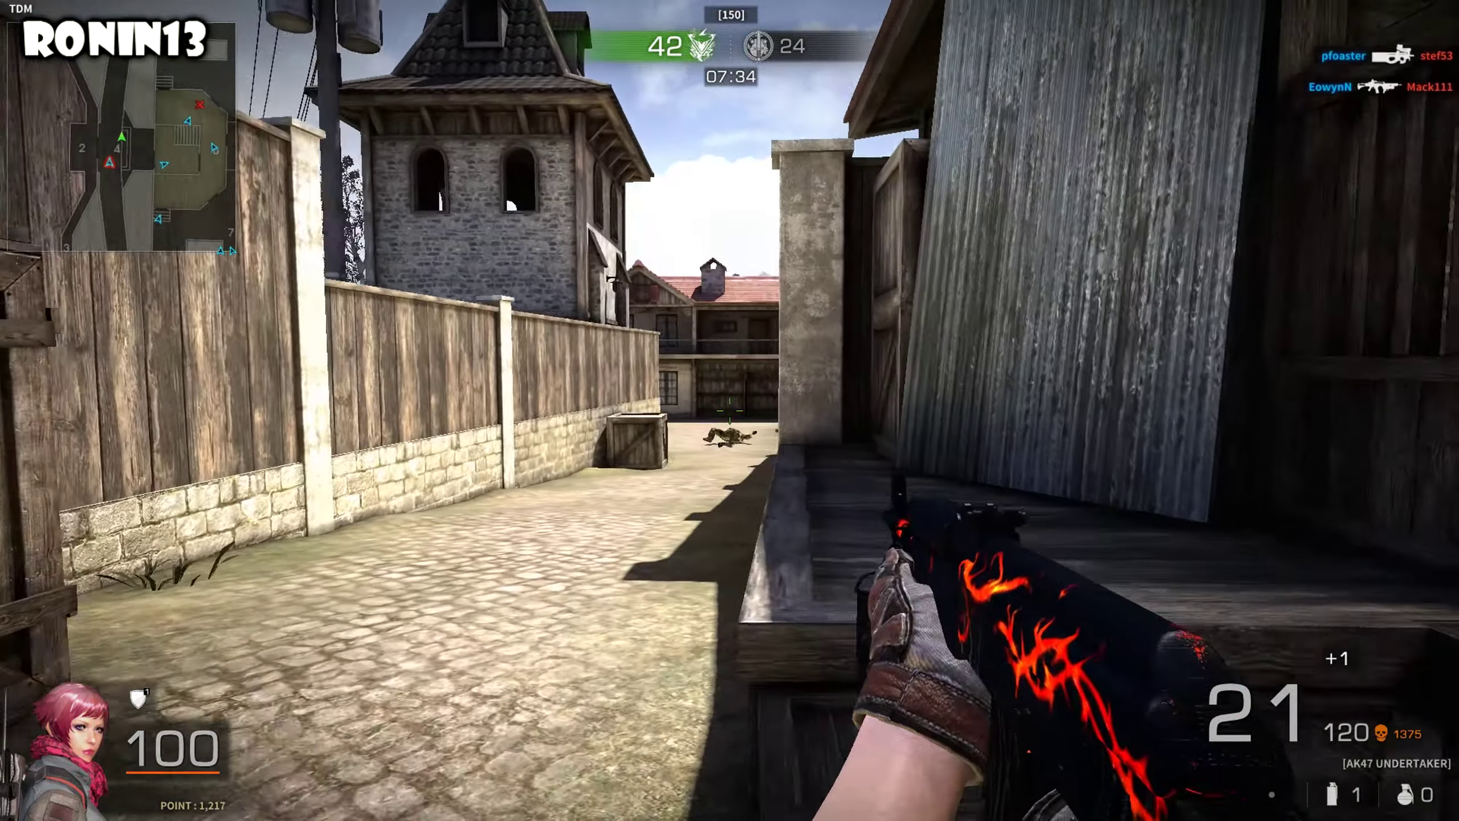
{"action": "key", "text": "r"}
{"action": "key", "text": "w"}
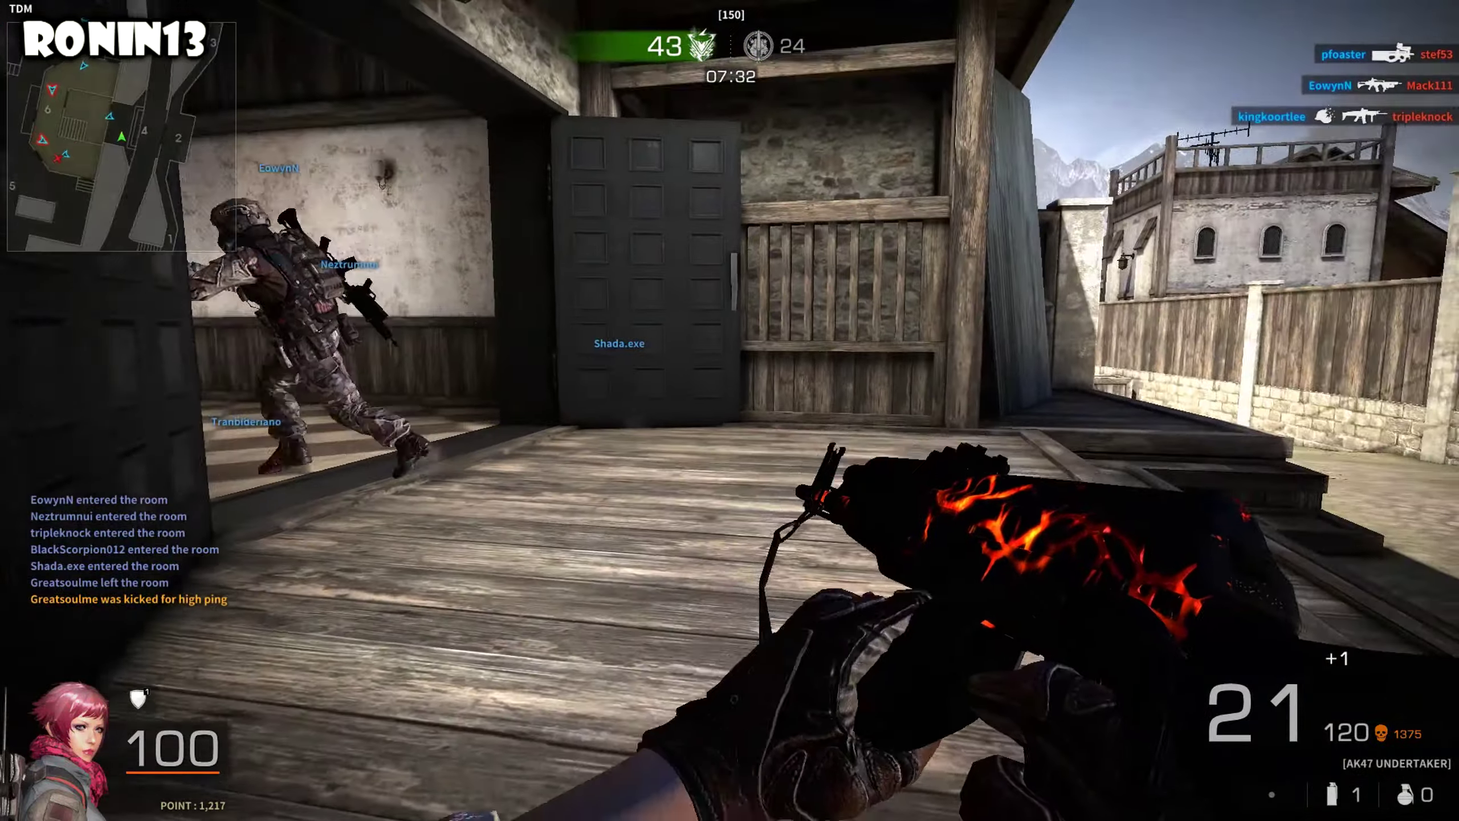
{"action": "key", "text": "w"}
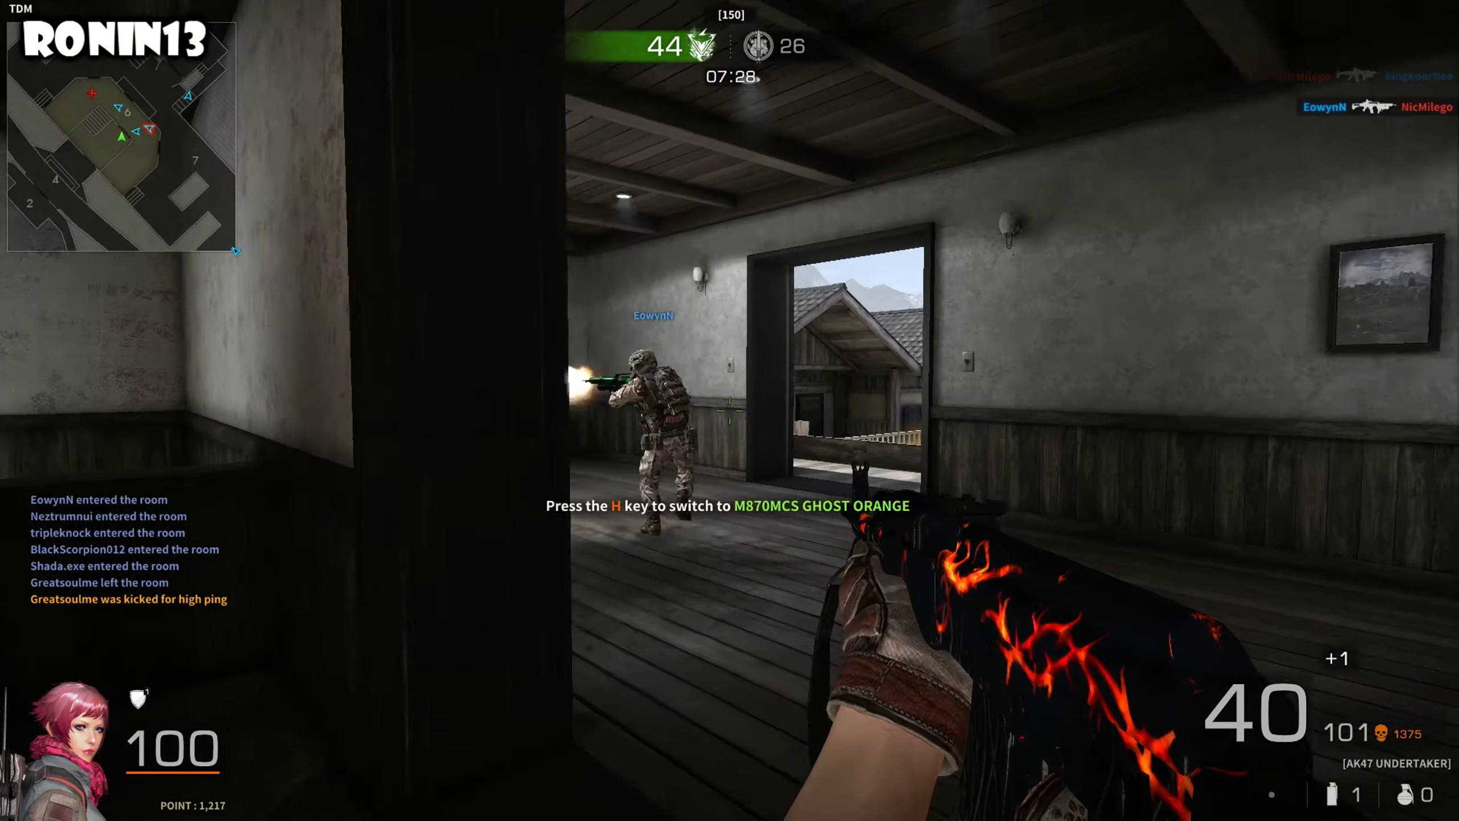
{"action": "key", "text": "w"}
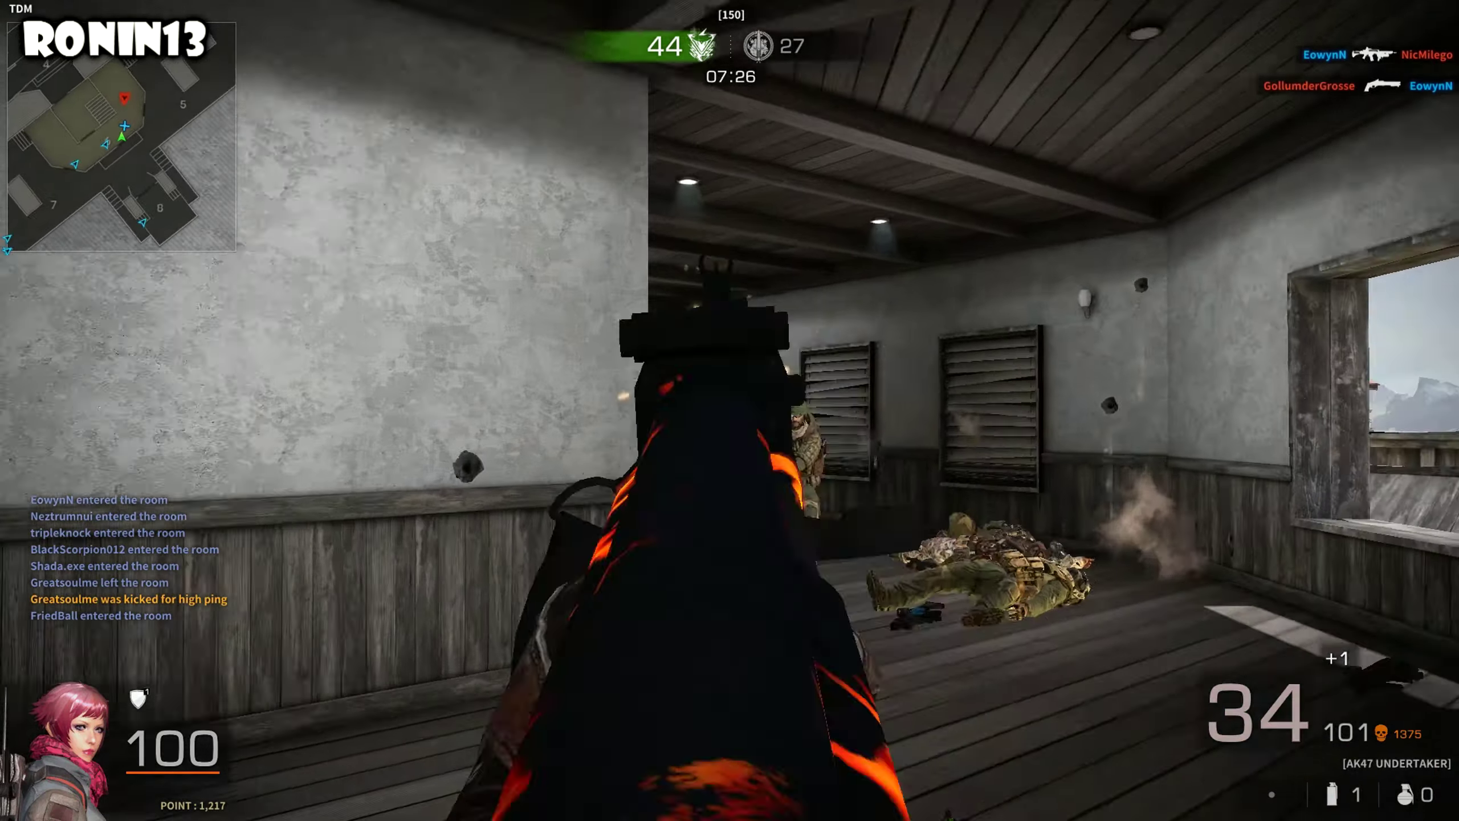
Step: Kill the hallway enemy, then fire on enemies under the house from the covered passage
{"action": "left_click", "coordinate": [730, 411]}
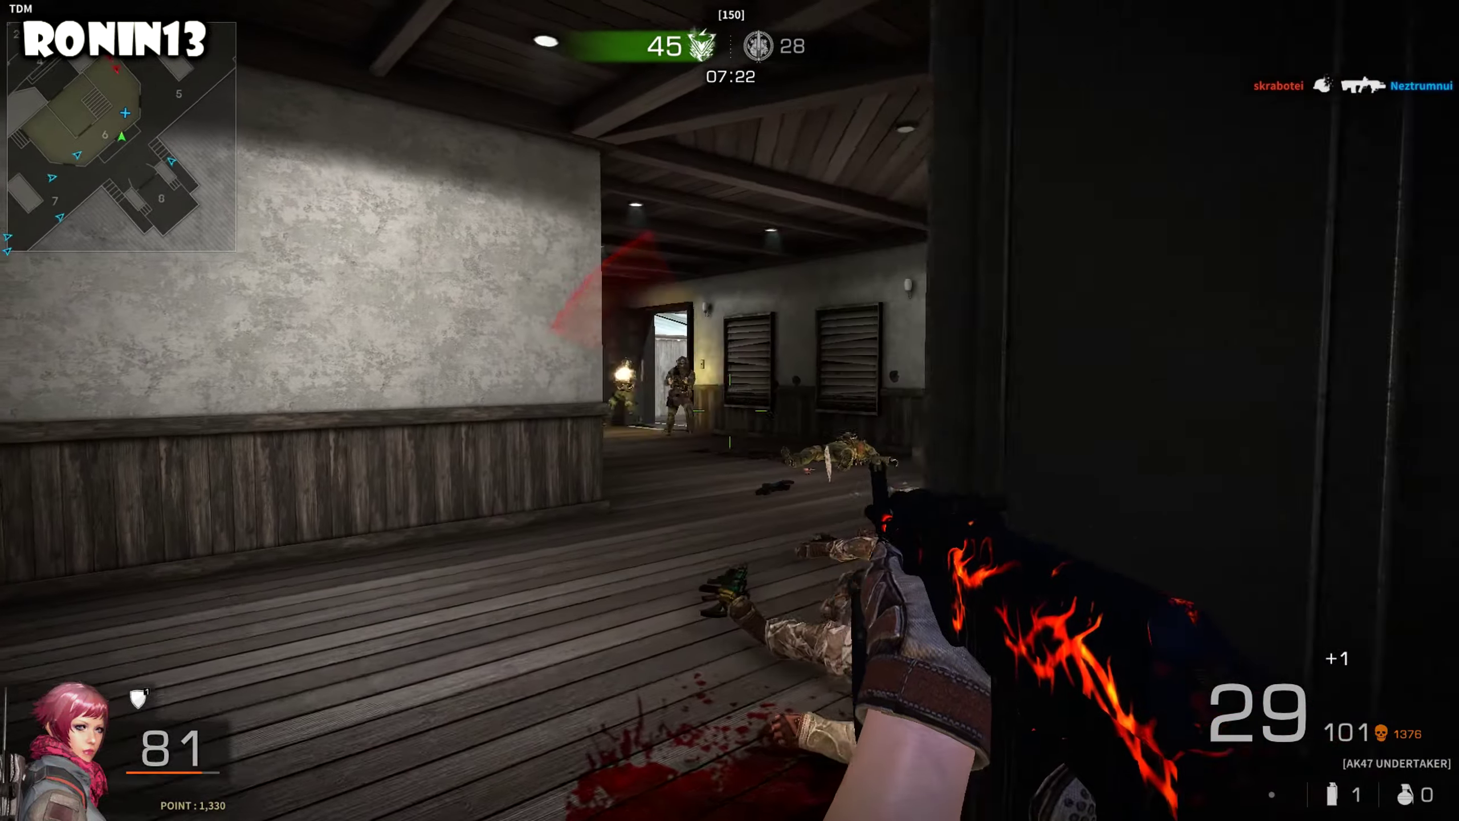
{"action": "left_click", "coordinate": [730, 410]}
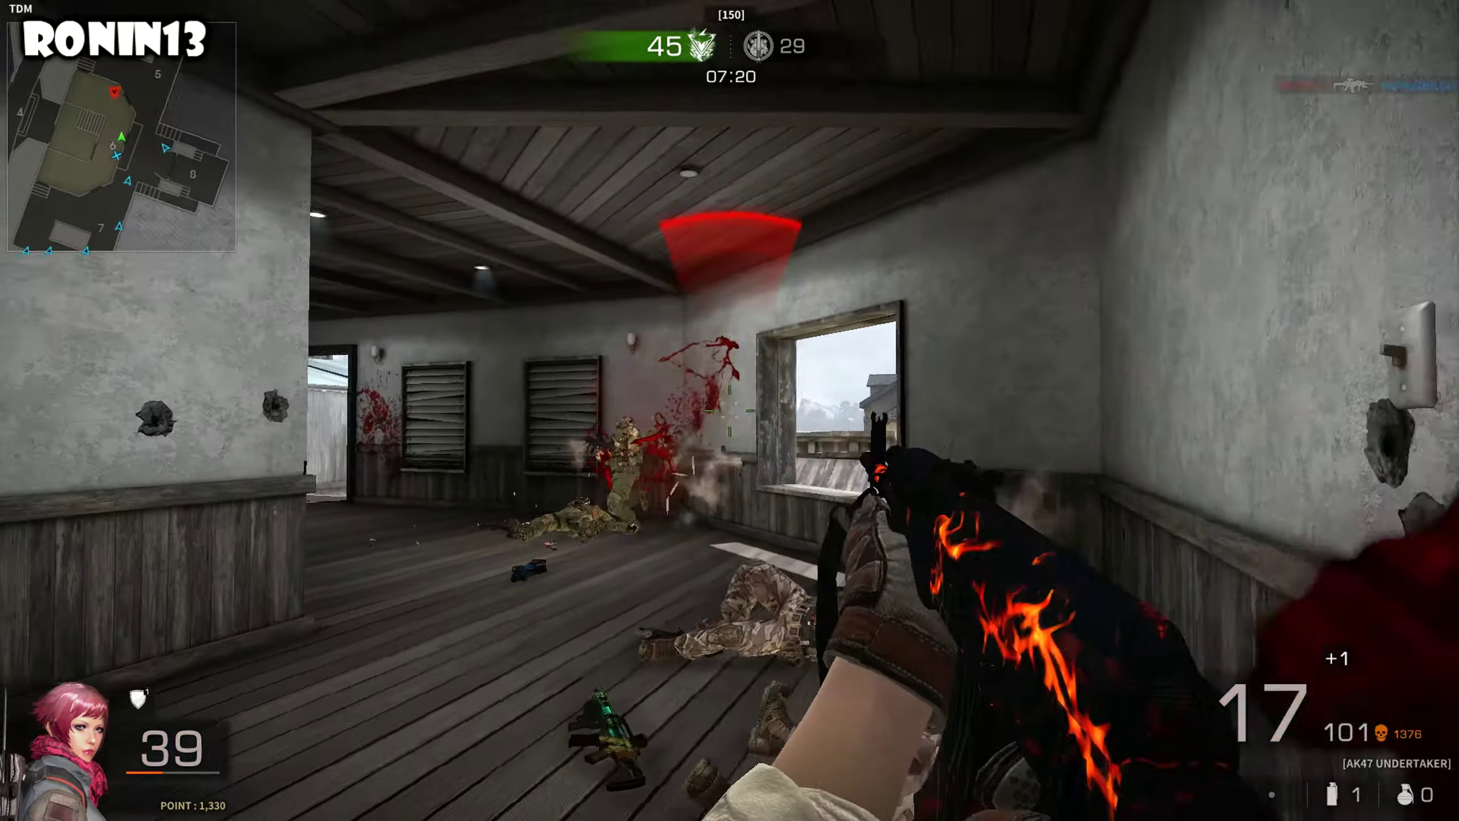
{"action": "left_click", "coordinate": [730, 411]}
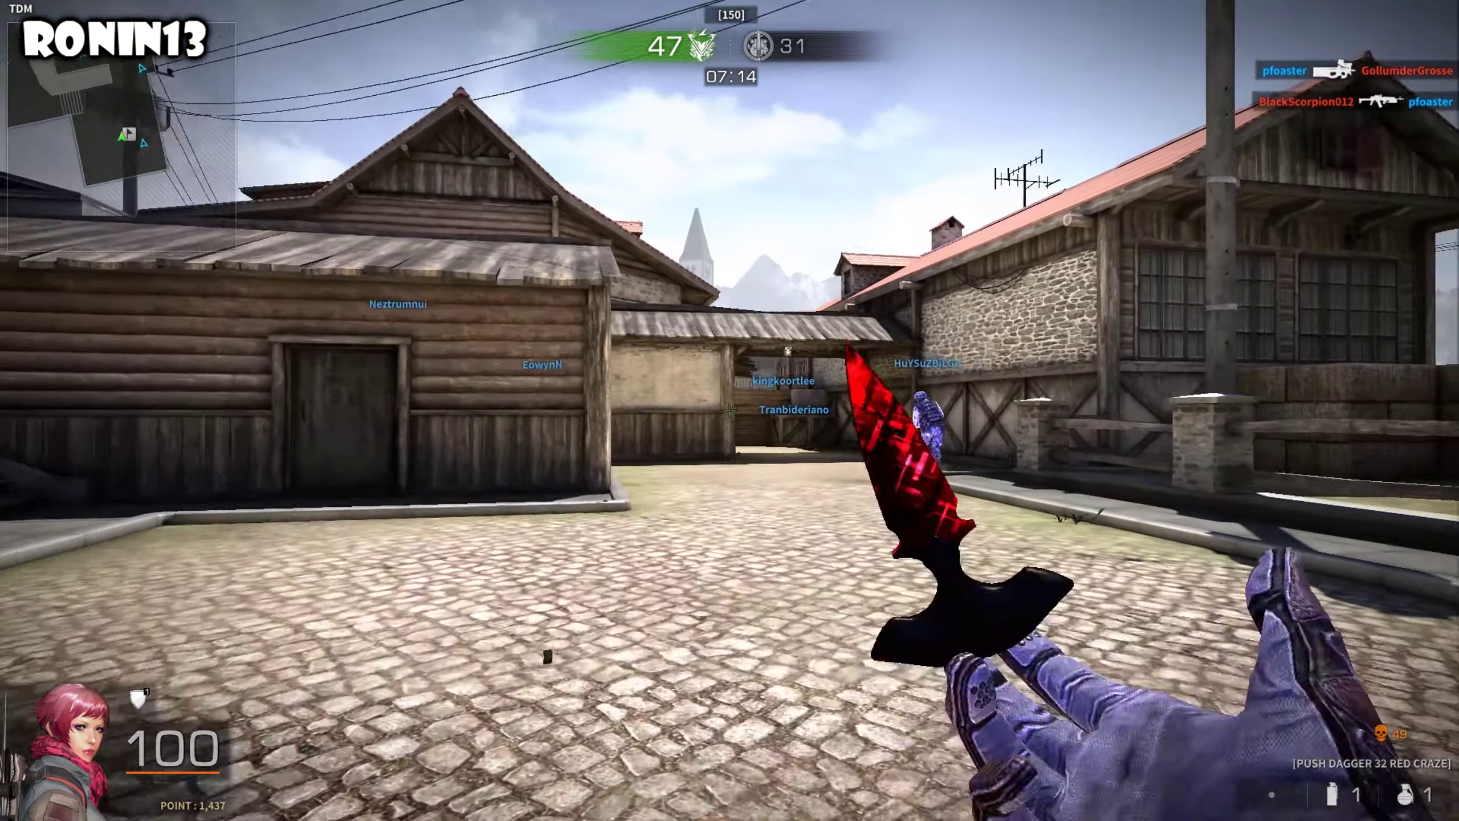
{"action": "key", "text": "w"}
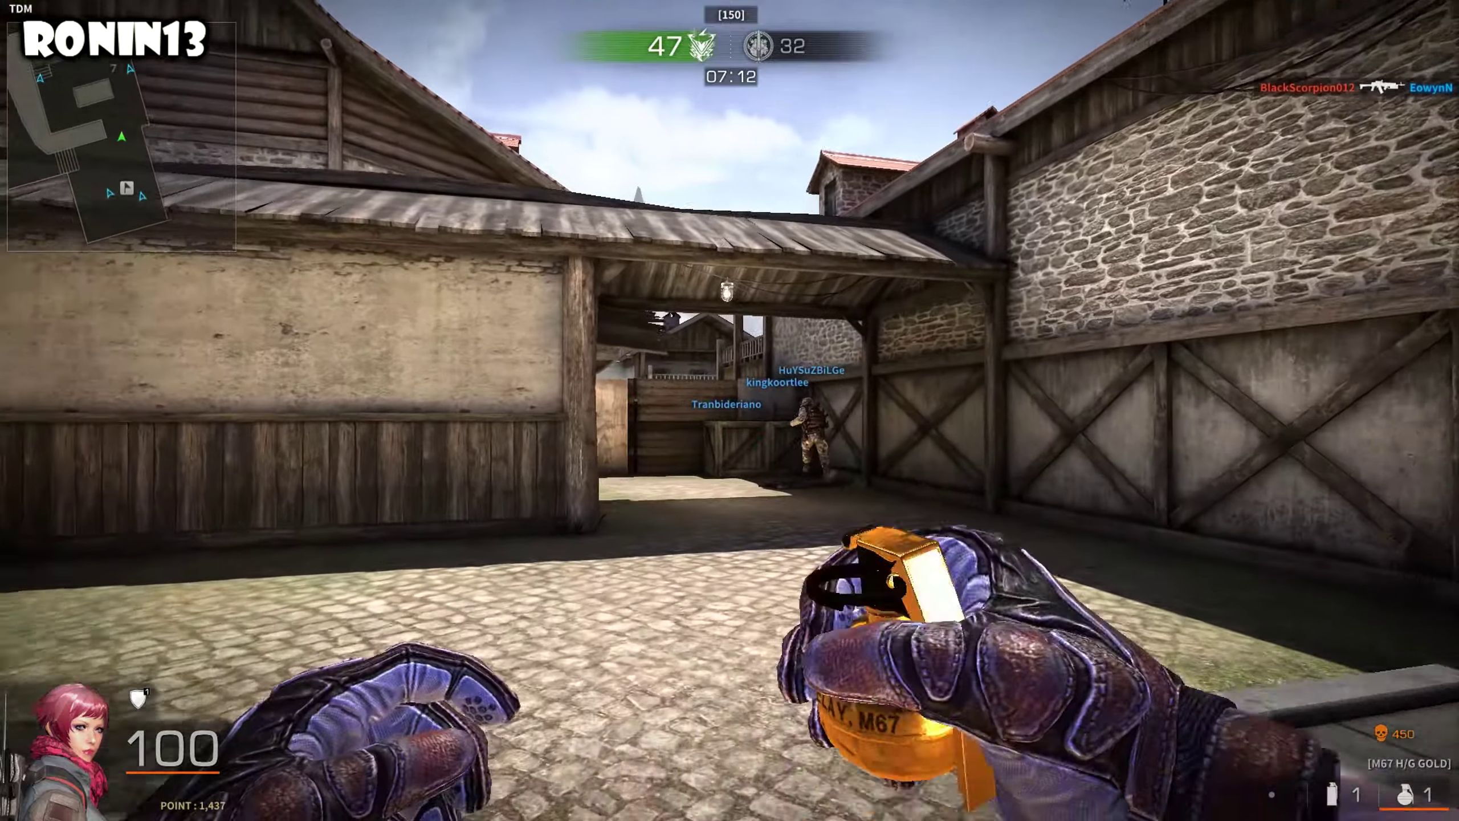
{"action": "key", "text": "w"}
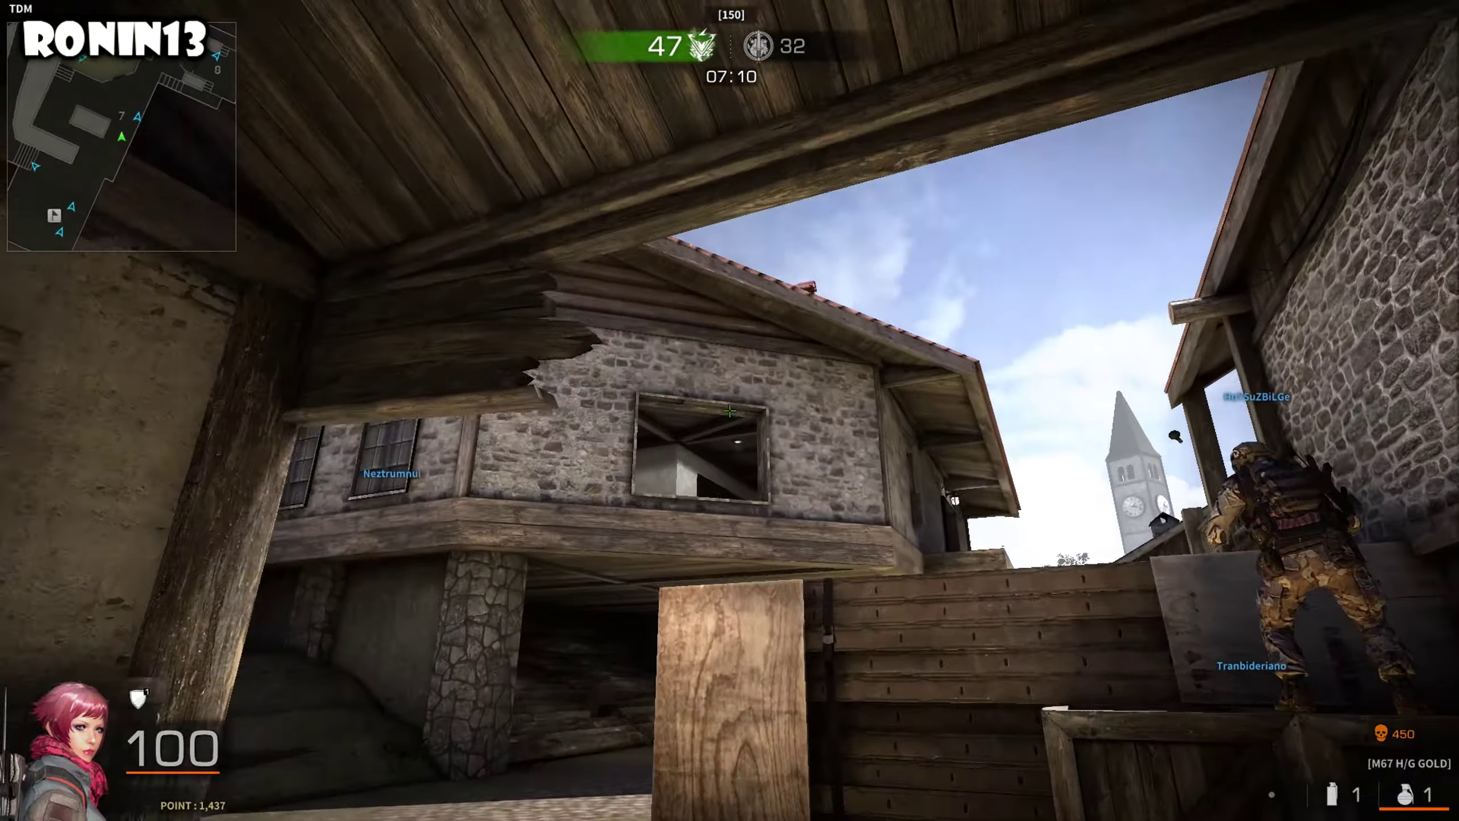
{"action": "key", "text": "1"}
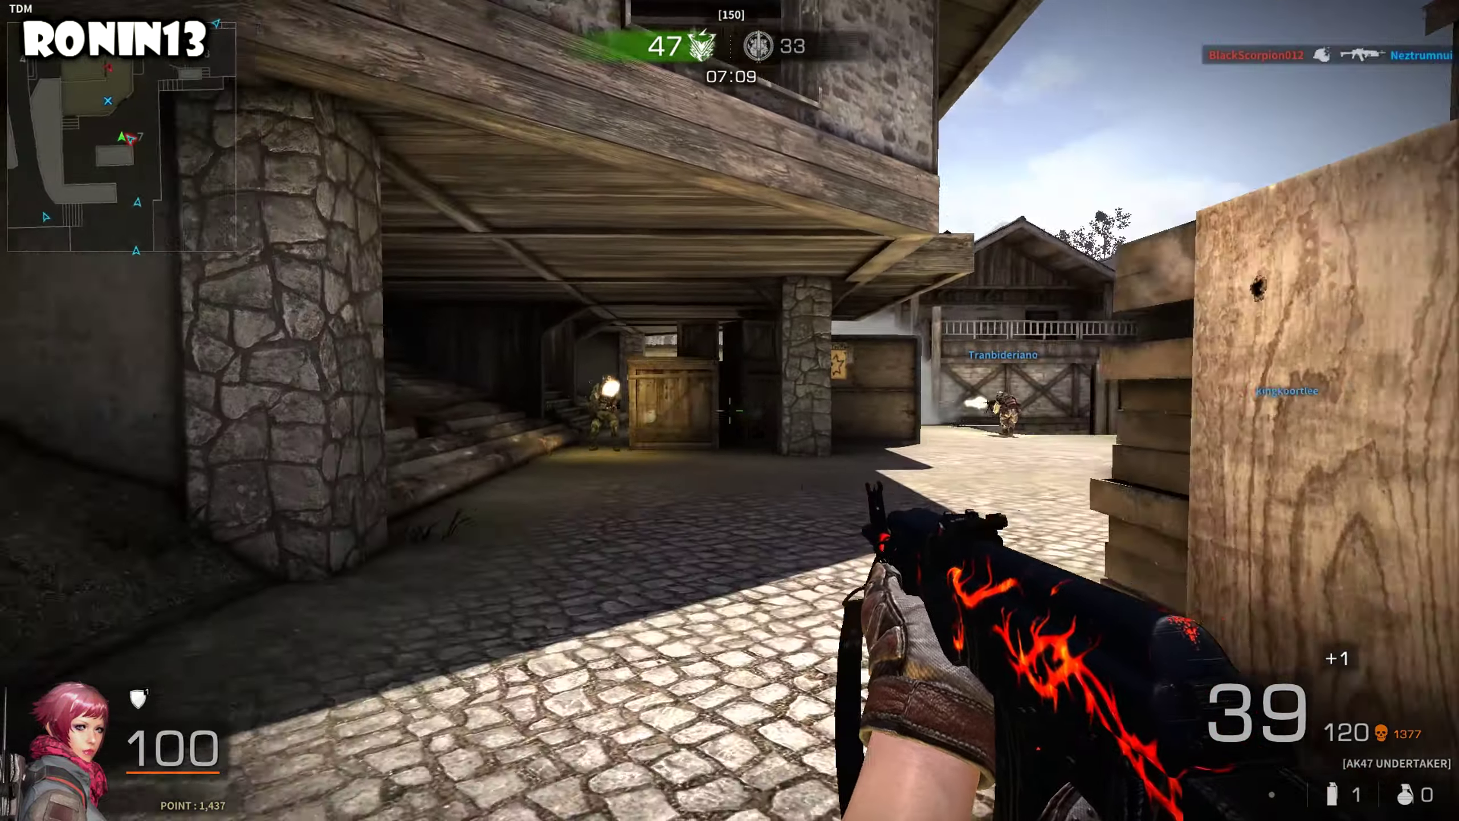
{"action": "left_click", "coordinate": [730, 410]}
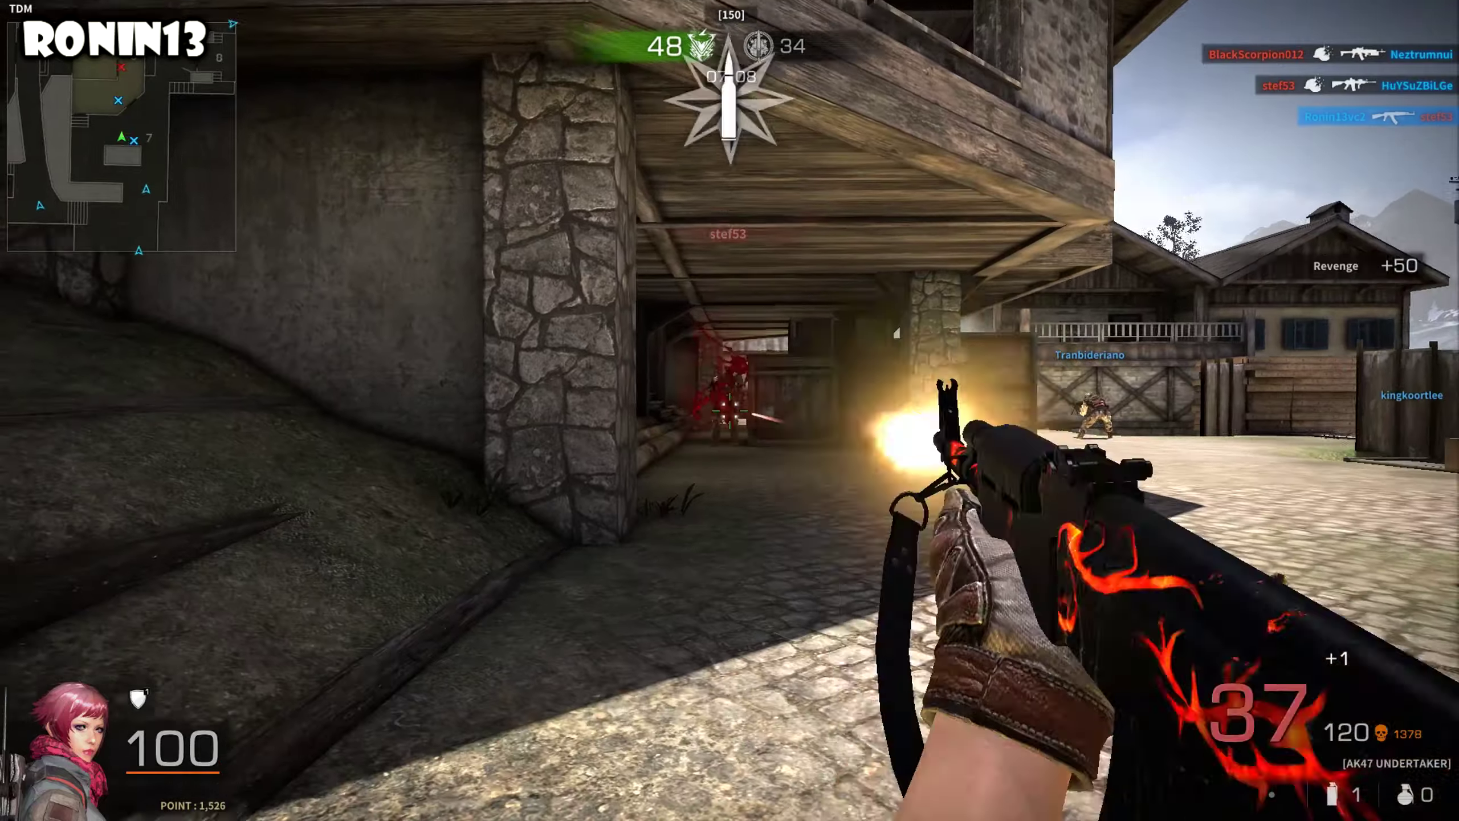
{"action": "left_click", "coordinate": [730, 411]}
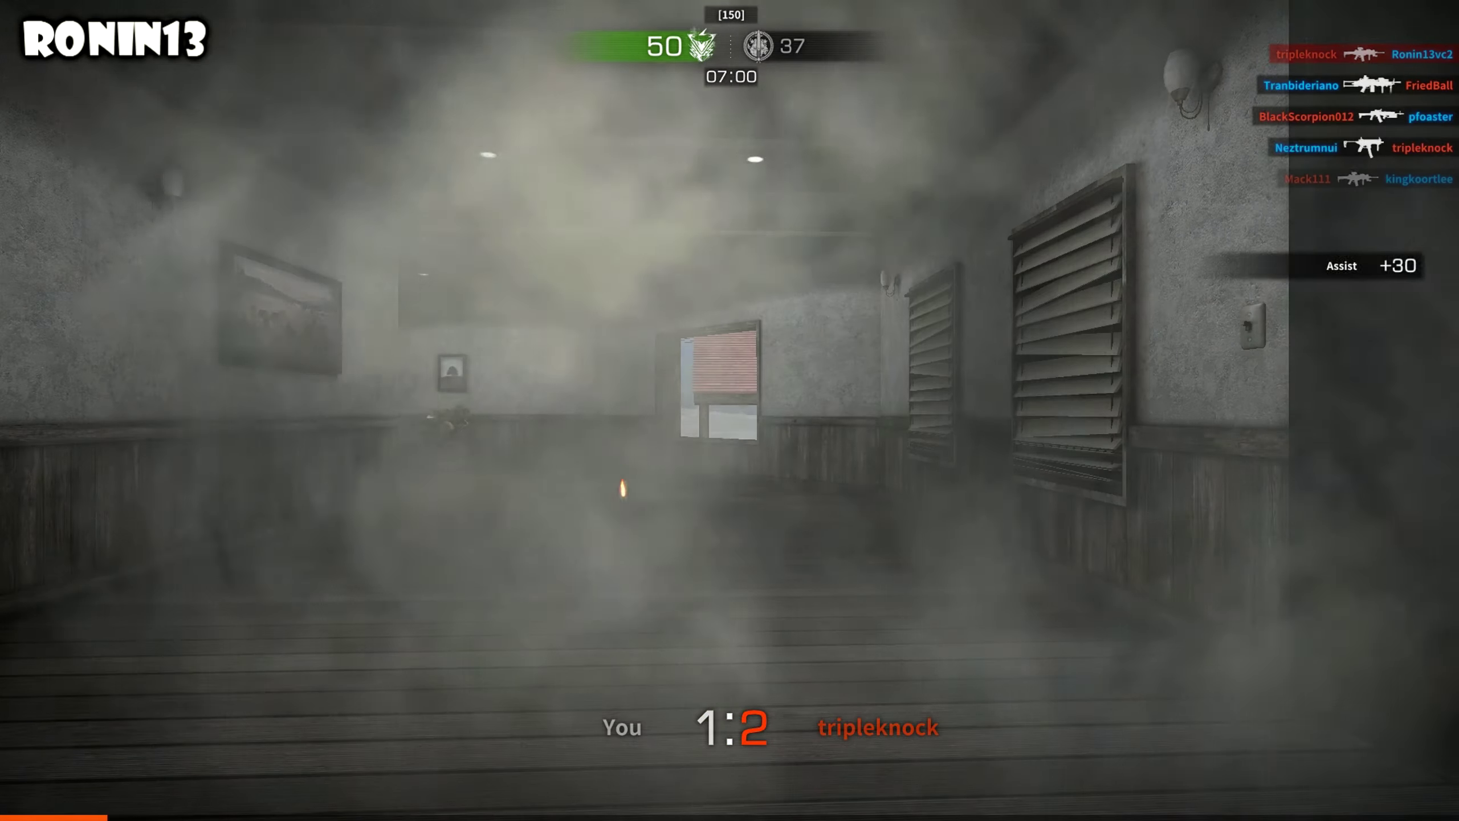
Step: Head up the street and shoot enemies from behind the crate and under the house
{"action": "key", "text": "3"}
{"action": "key", "text": "w"}
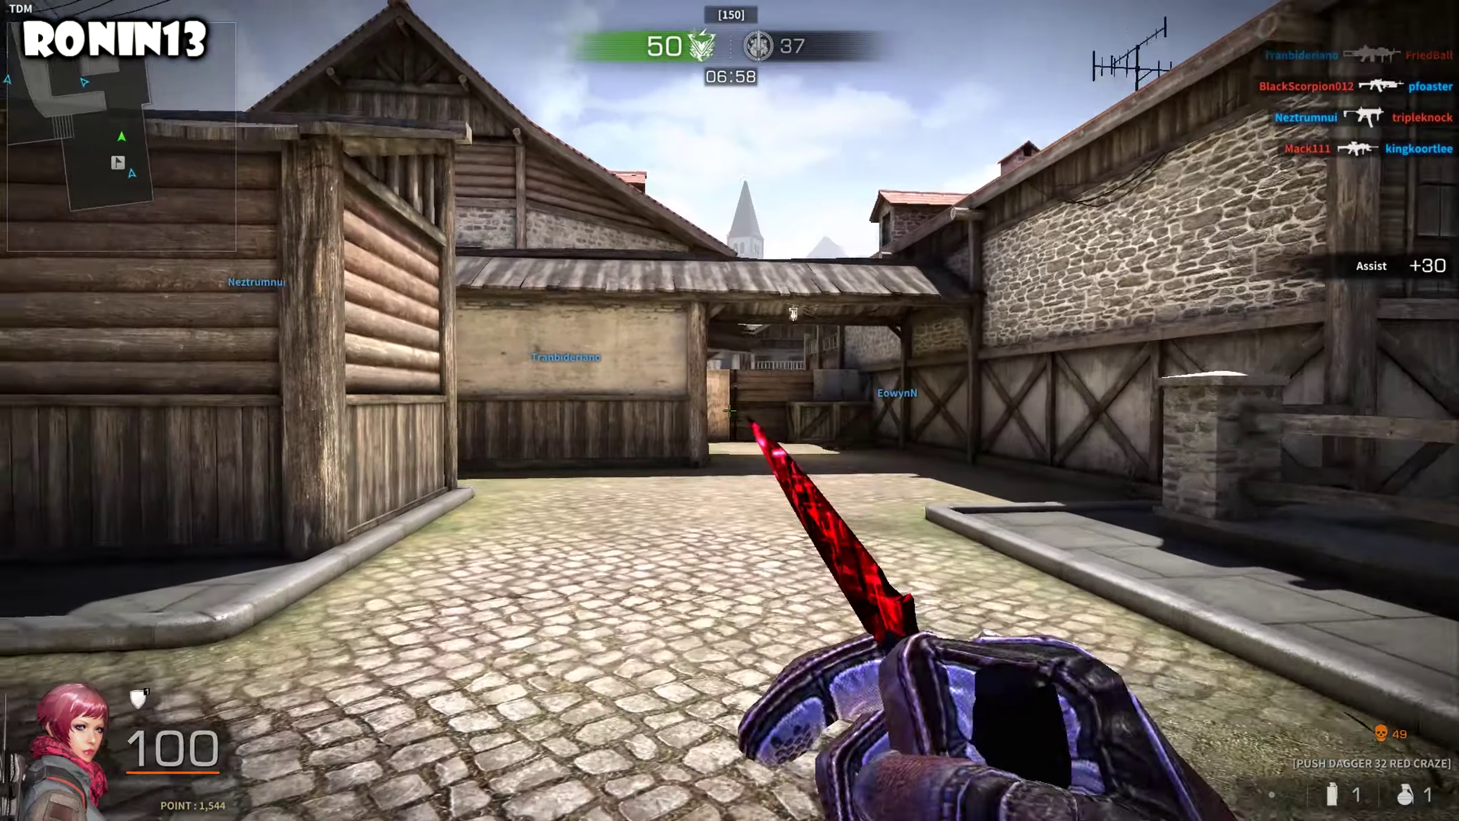
{"action": "key", "text": "1"}
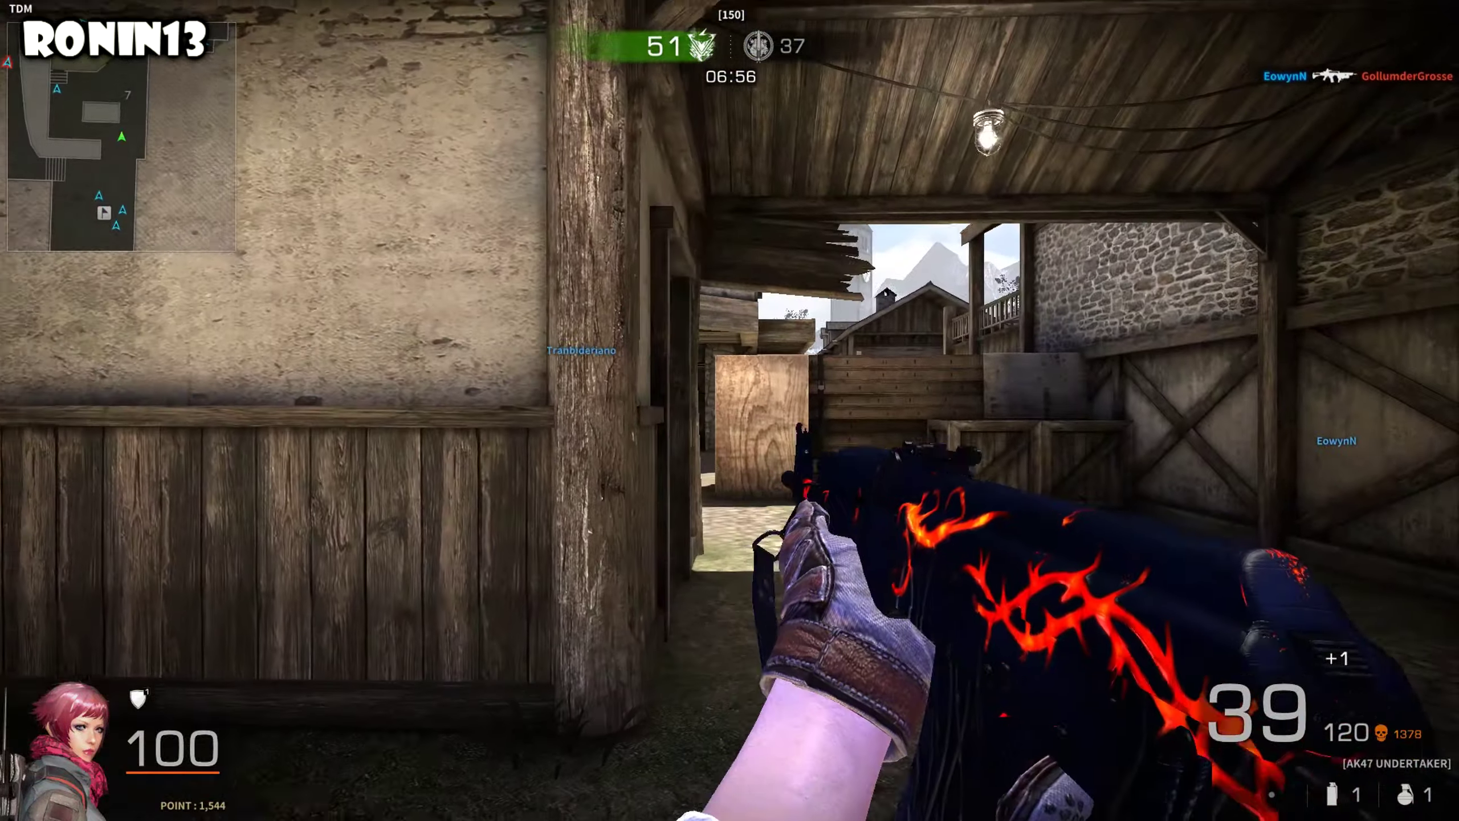
{"action": "key", "text": "4"}
{"action": "key", "text": "1"}
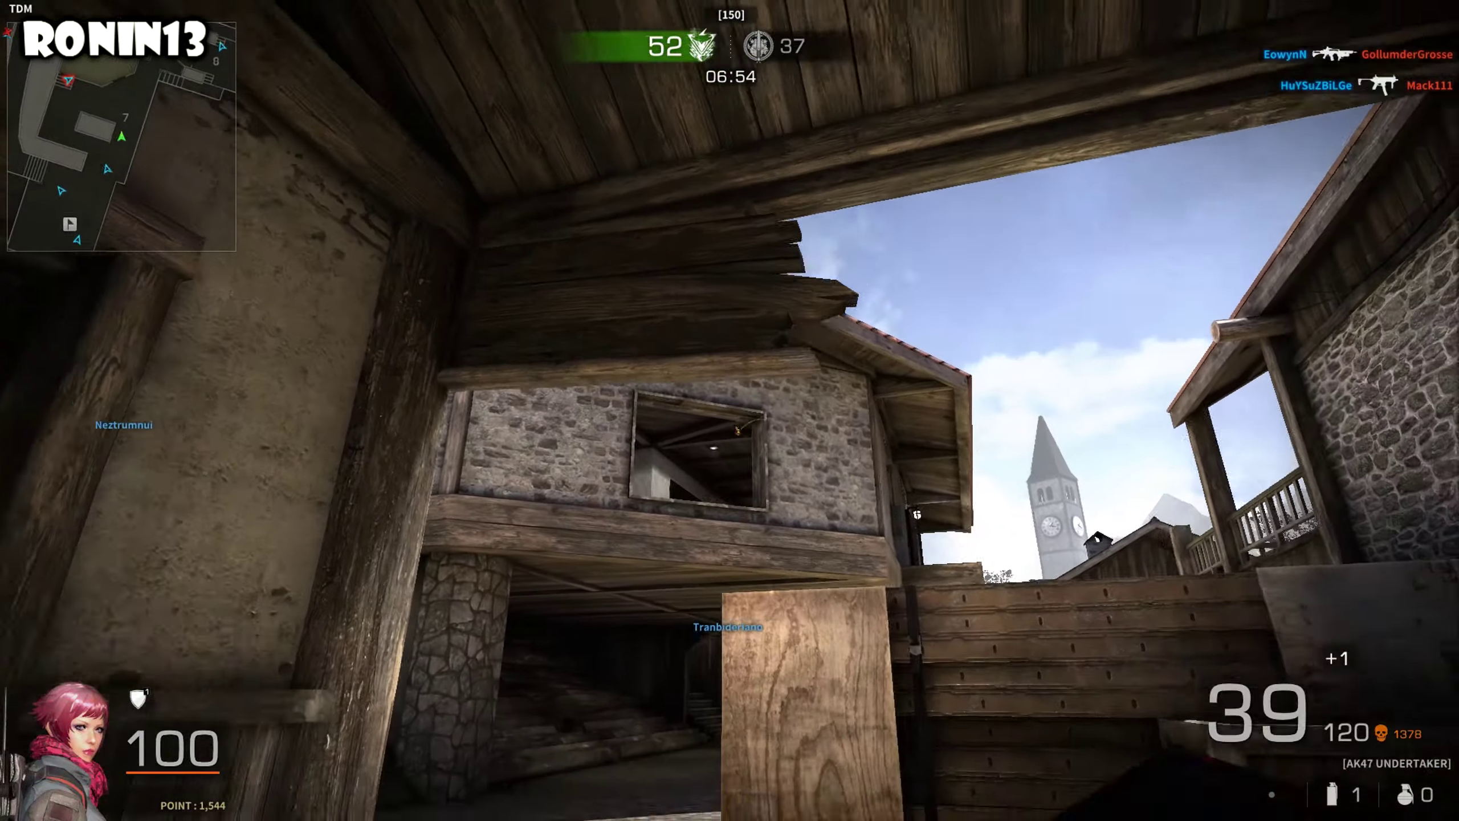
{"action": "key", "text": "d"}
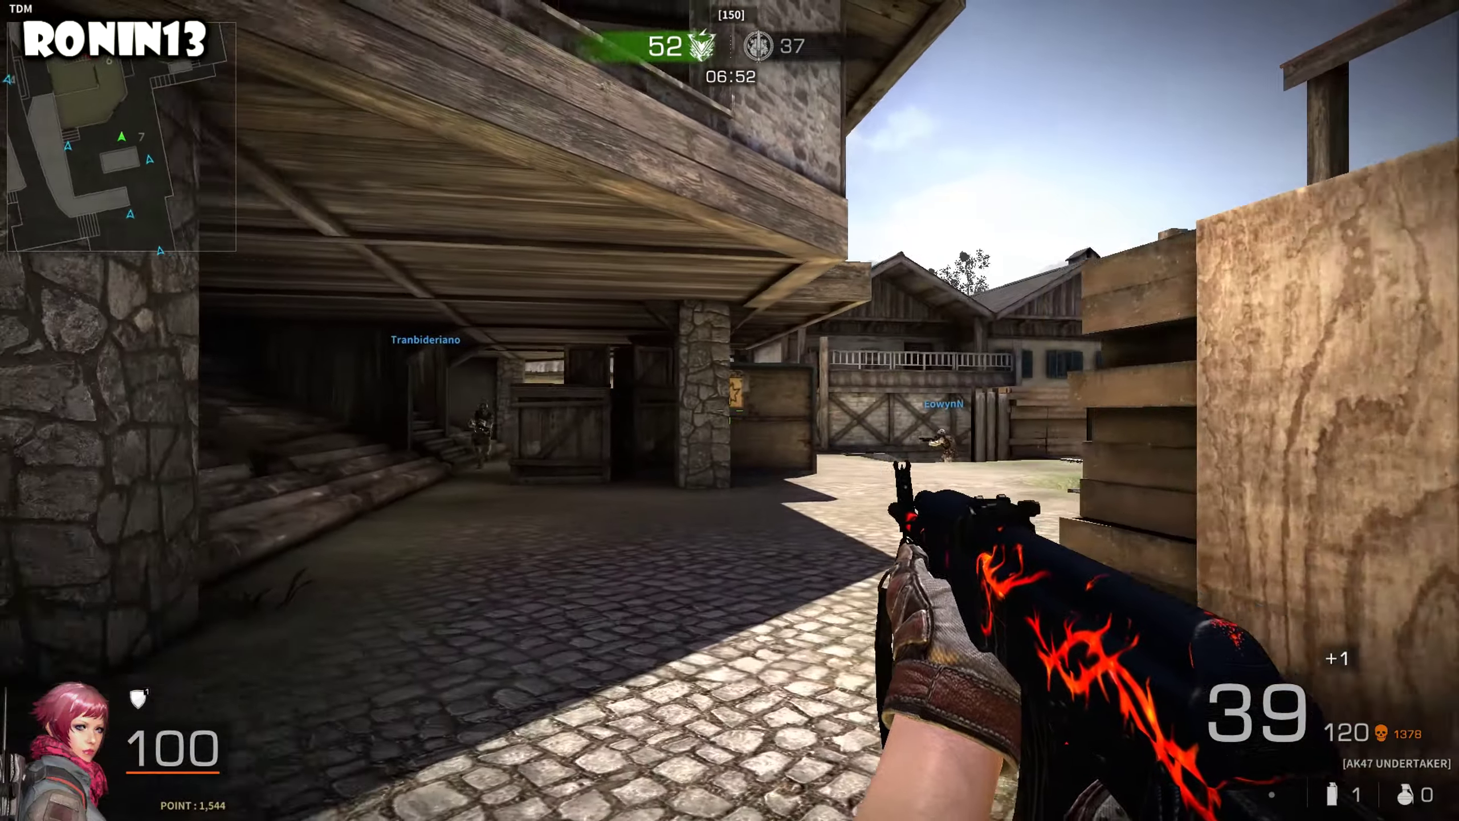
{"action": "left_click", "coordinate": [731, 410]}
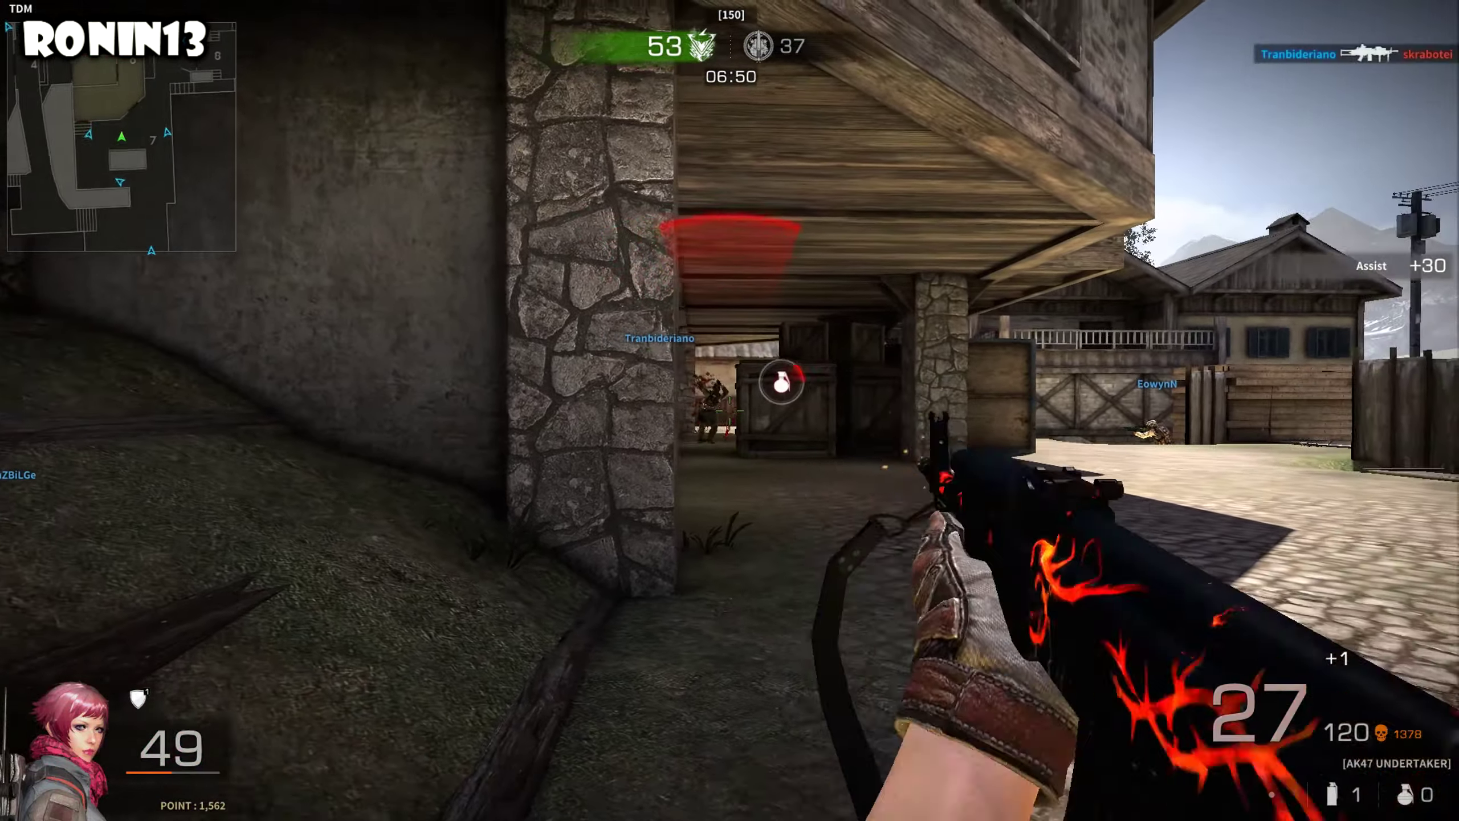
{"action": "left_click", "coordinate": [729, 411]}
Step: Climb into the house and shoot enemies in the room, upper window and under the house
{"action": "key", "text": "4"}
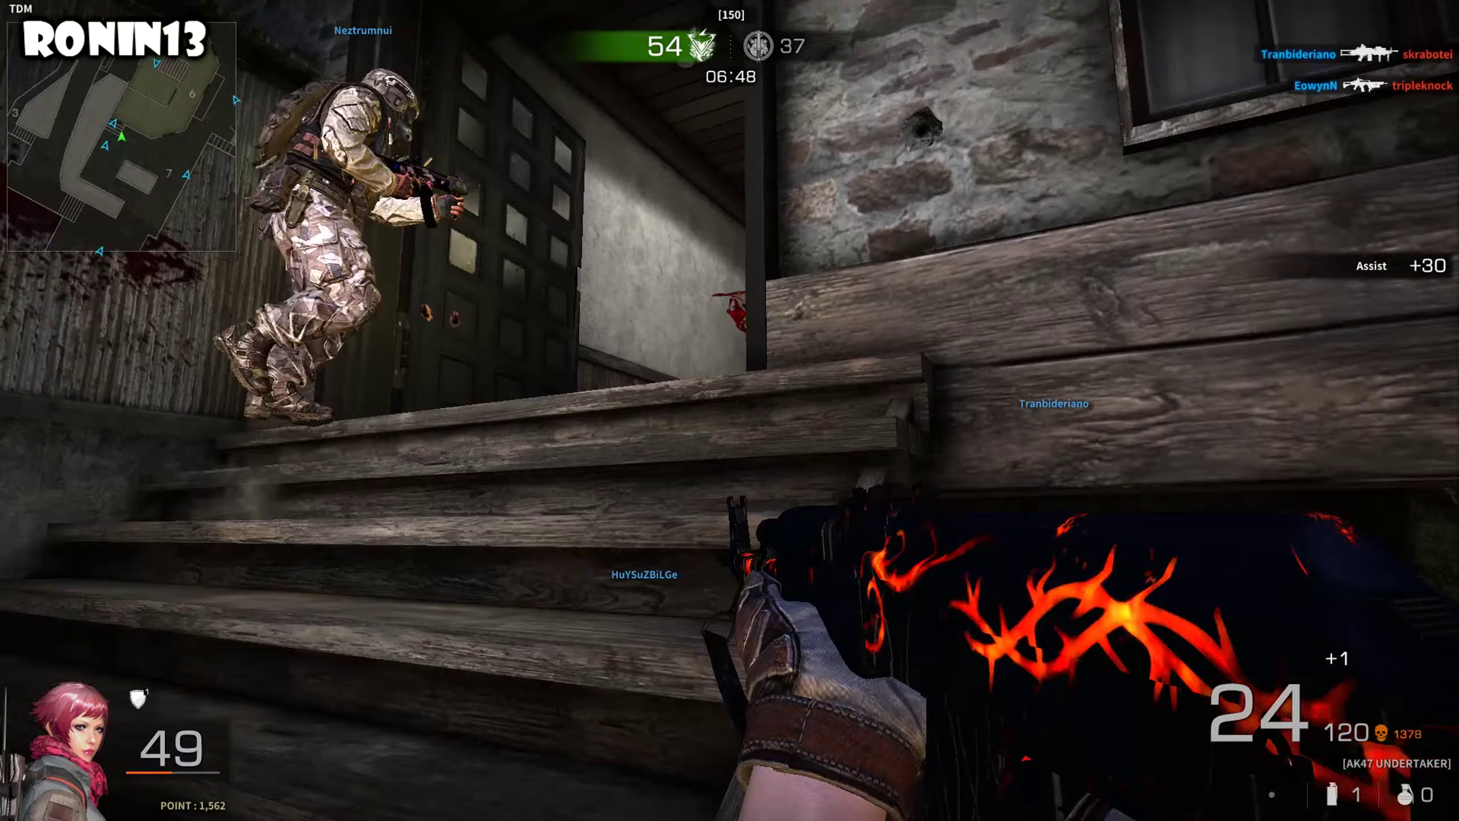
{"action": "key", "text": "w"}
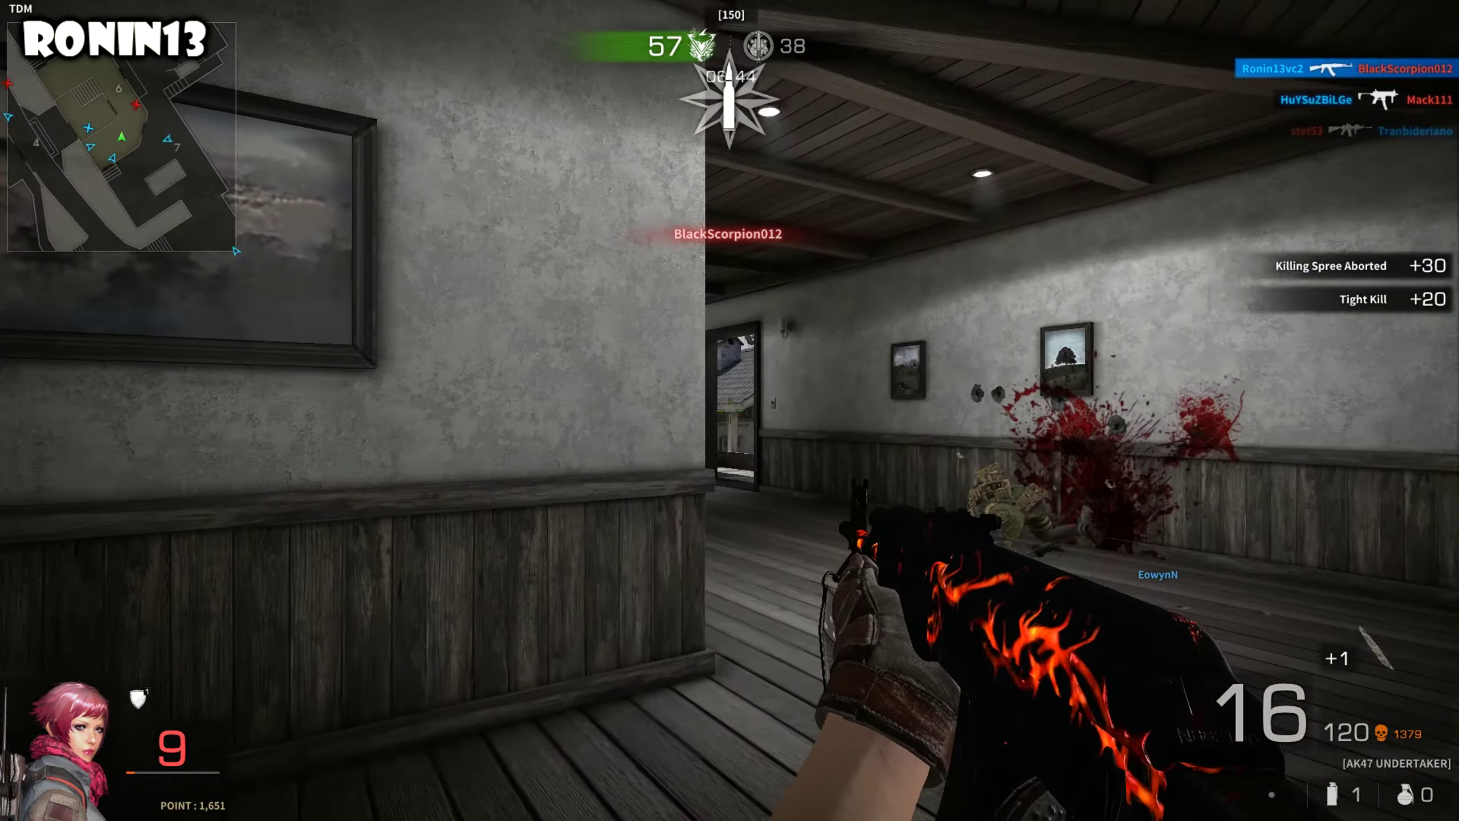
{"action": "left_click", "coordinate": [730, 410]}
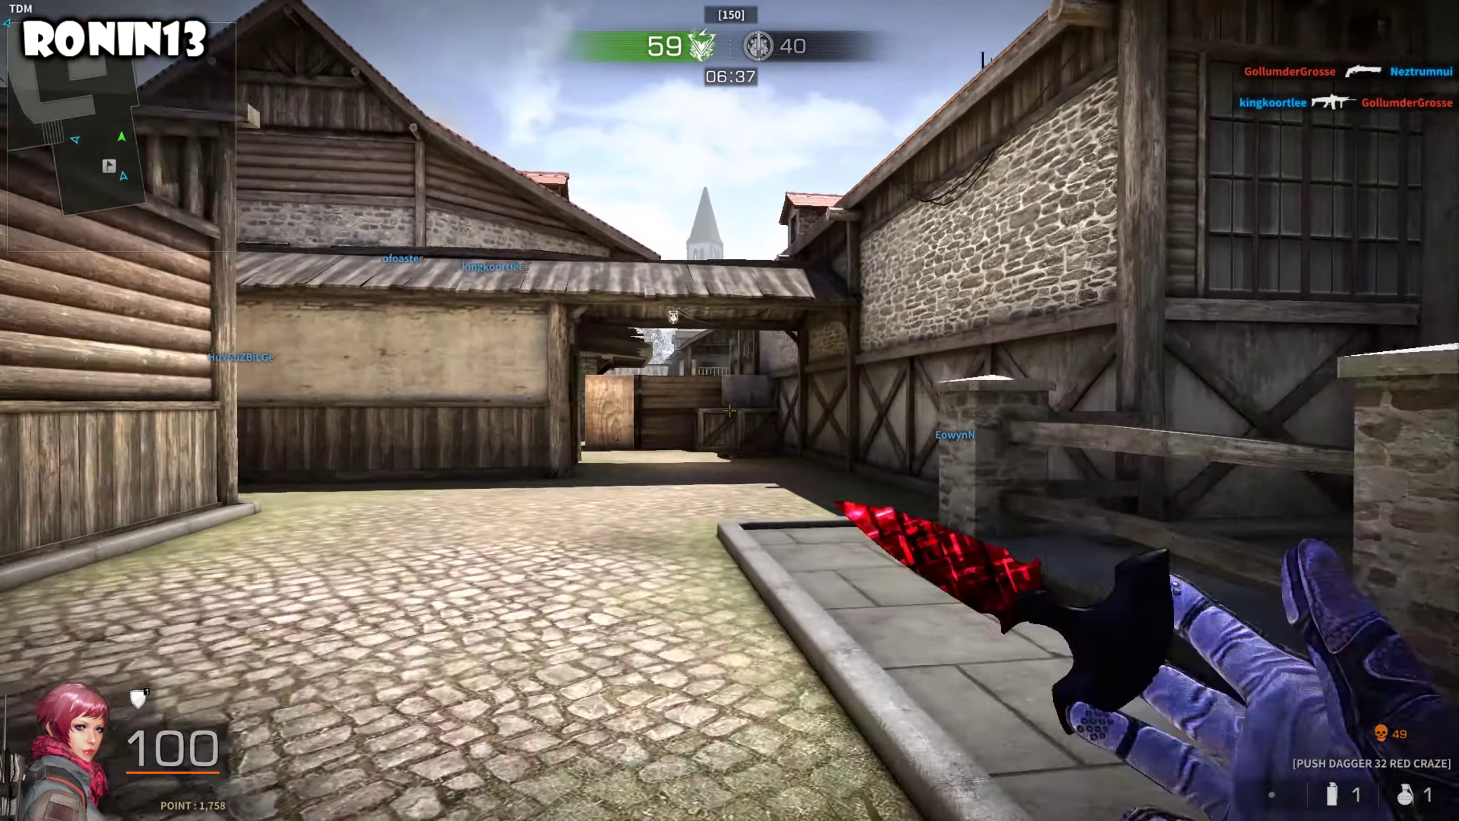
{"action": "key", "text": "4"}
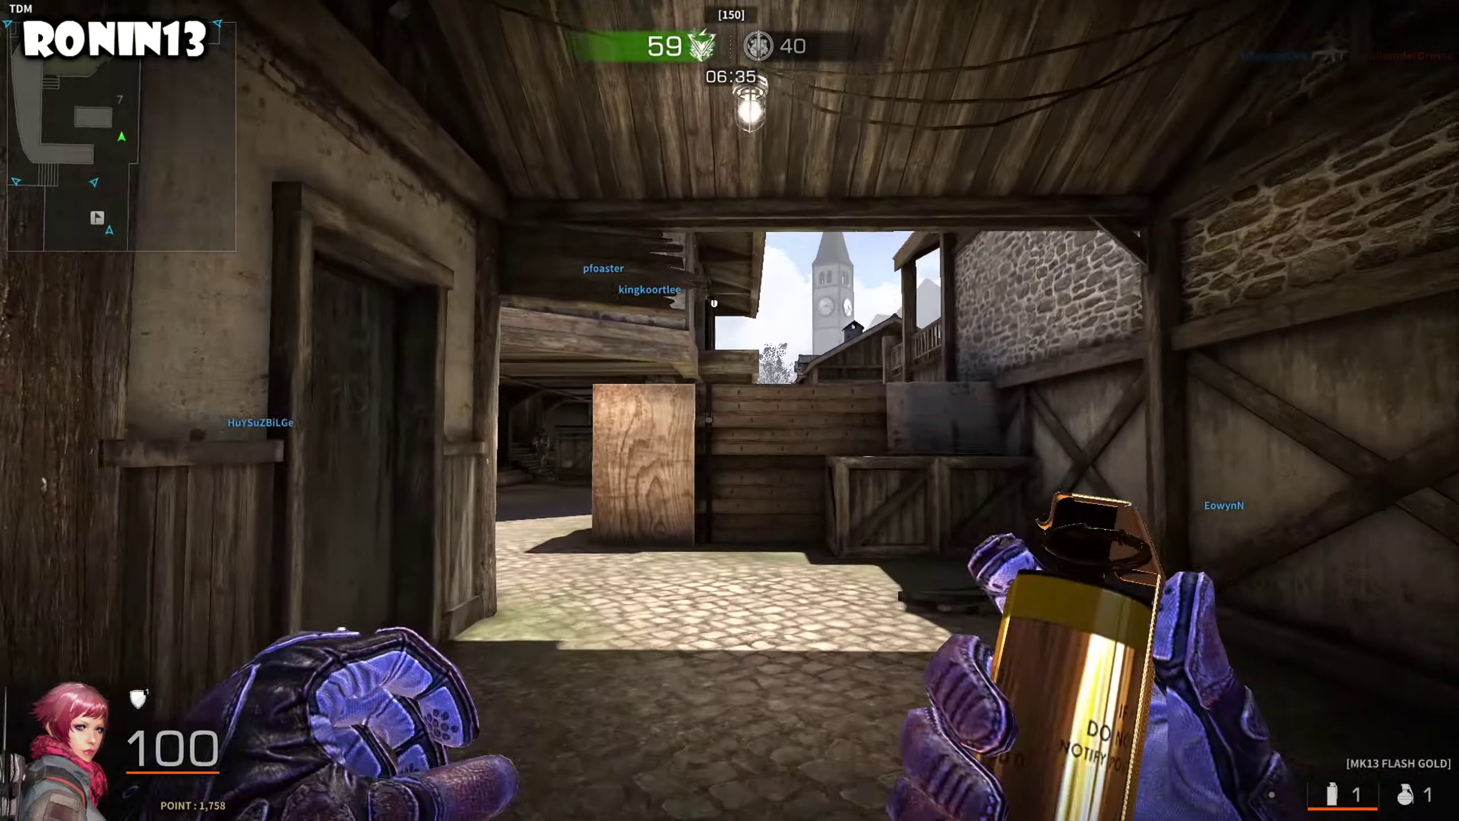
{"action": "key", "text": "1"}
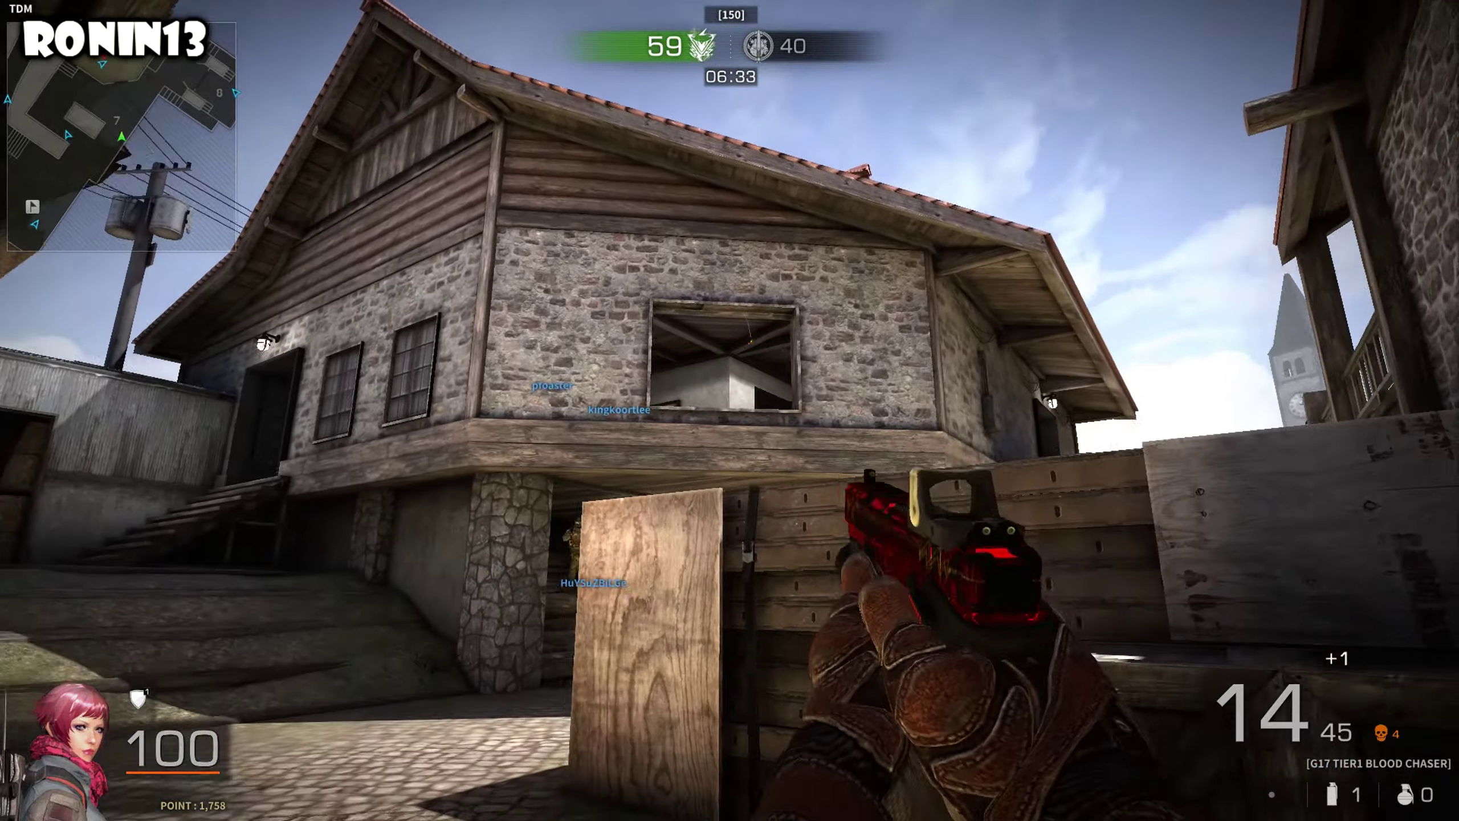
{"action": "left_click", "coordinate": [729, 411]}
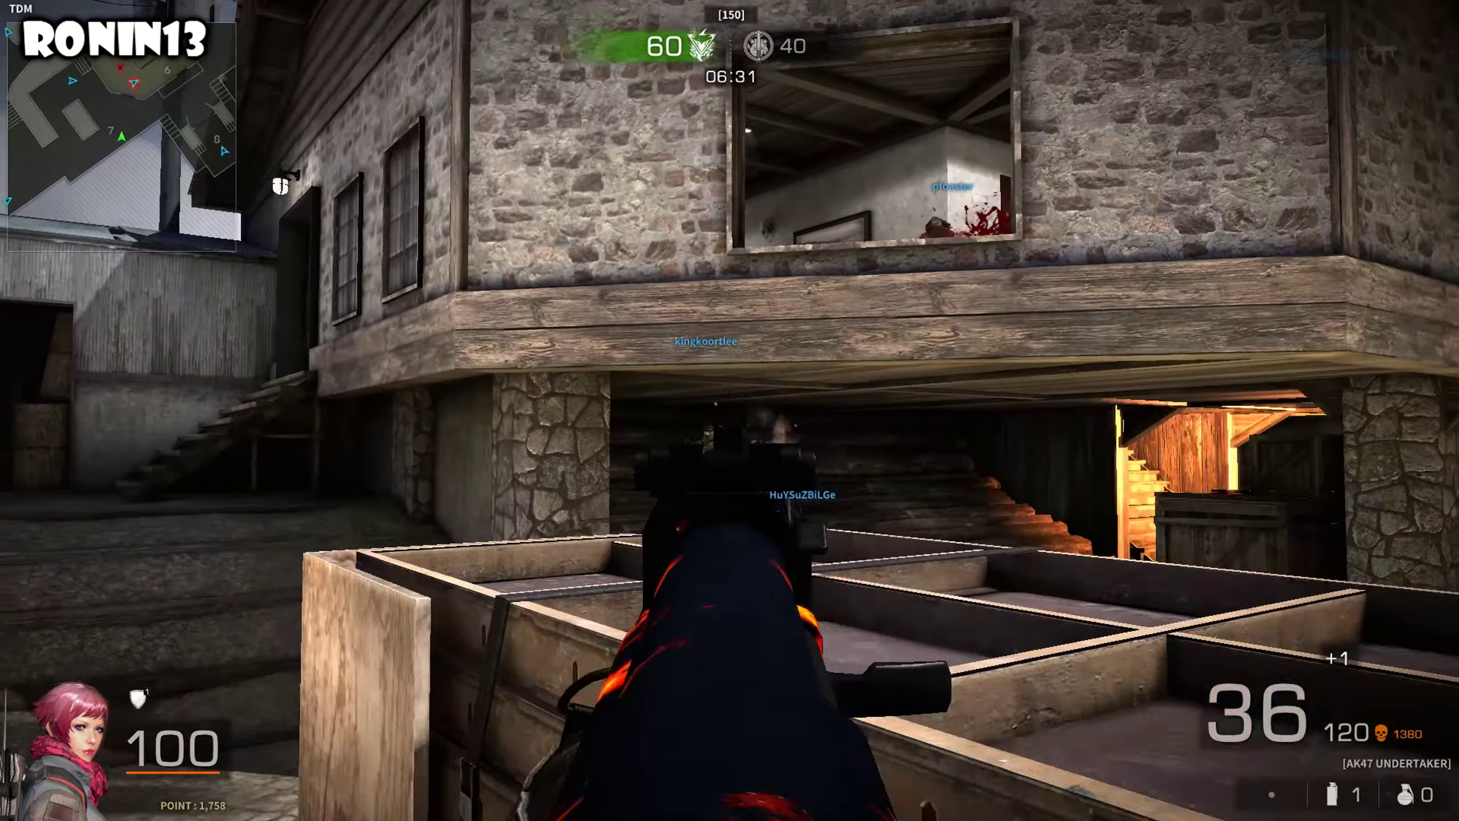
{"action": "left_click", "coordinate": [730, 411]}
{"action": "left_click", "coordinate": [730, 410]}
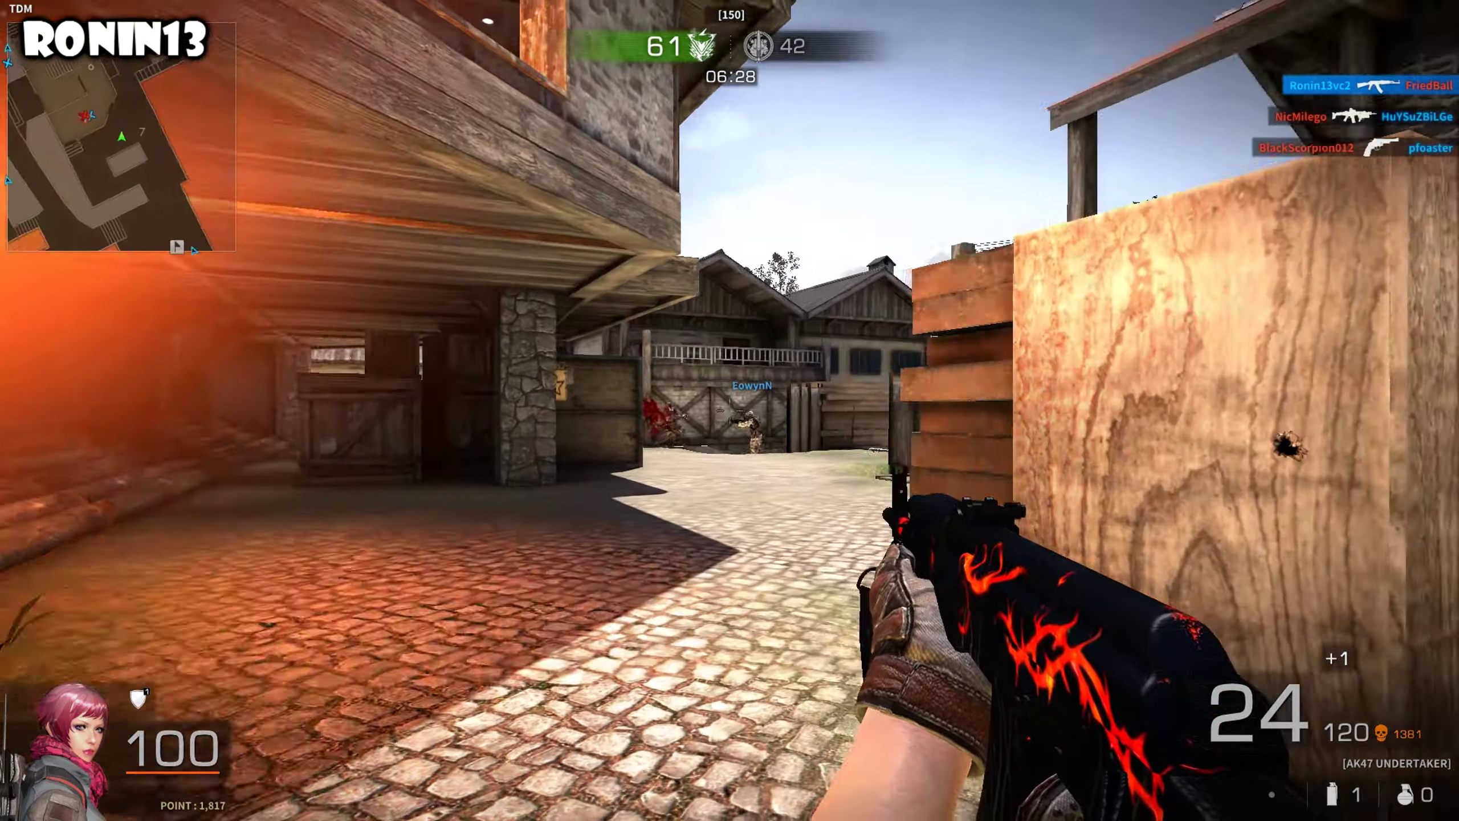
Step: Aim and fire toward the courtyard, then shoot the enemy to the right
{"action": "right_click", "coordinate": [729, 411]}
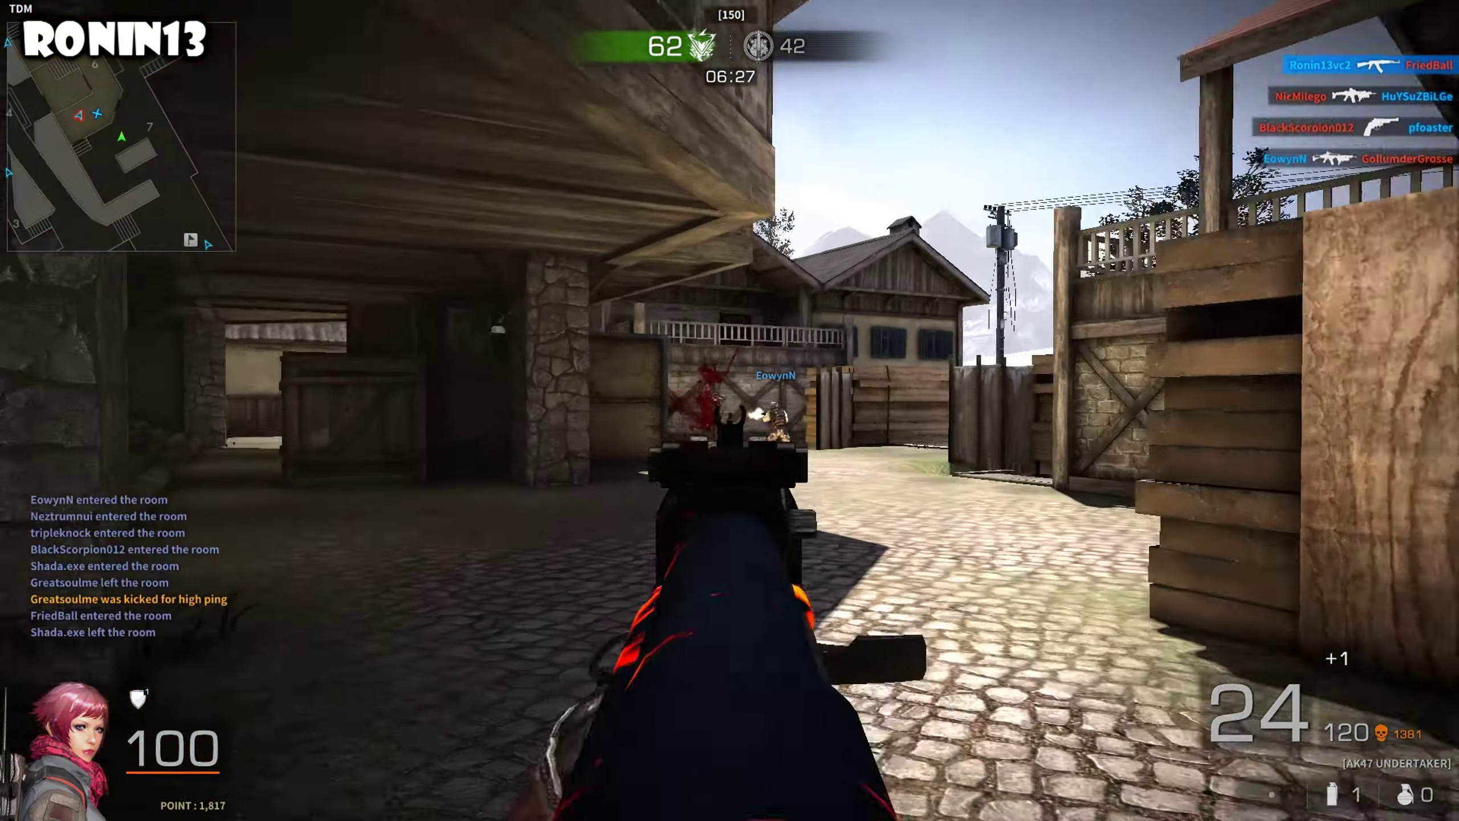
{"action": "left_click", "coordinate": [729, 410]}
{"action": "right_click", "coordinate": [730, 411]}
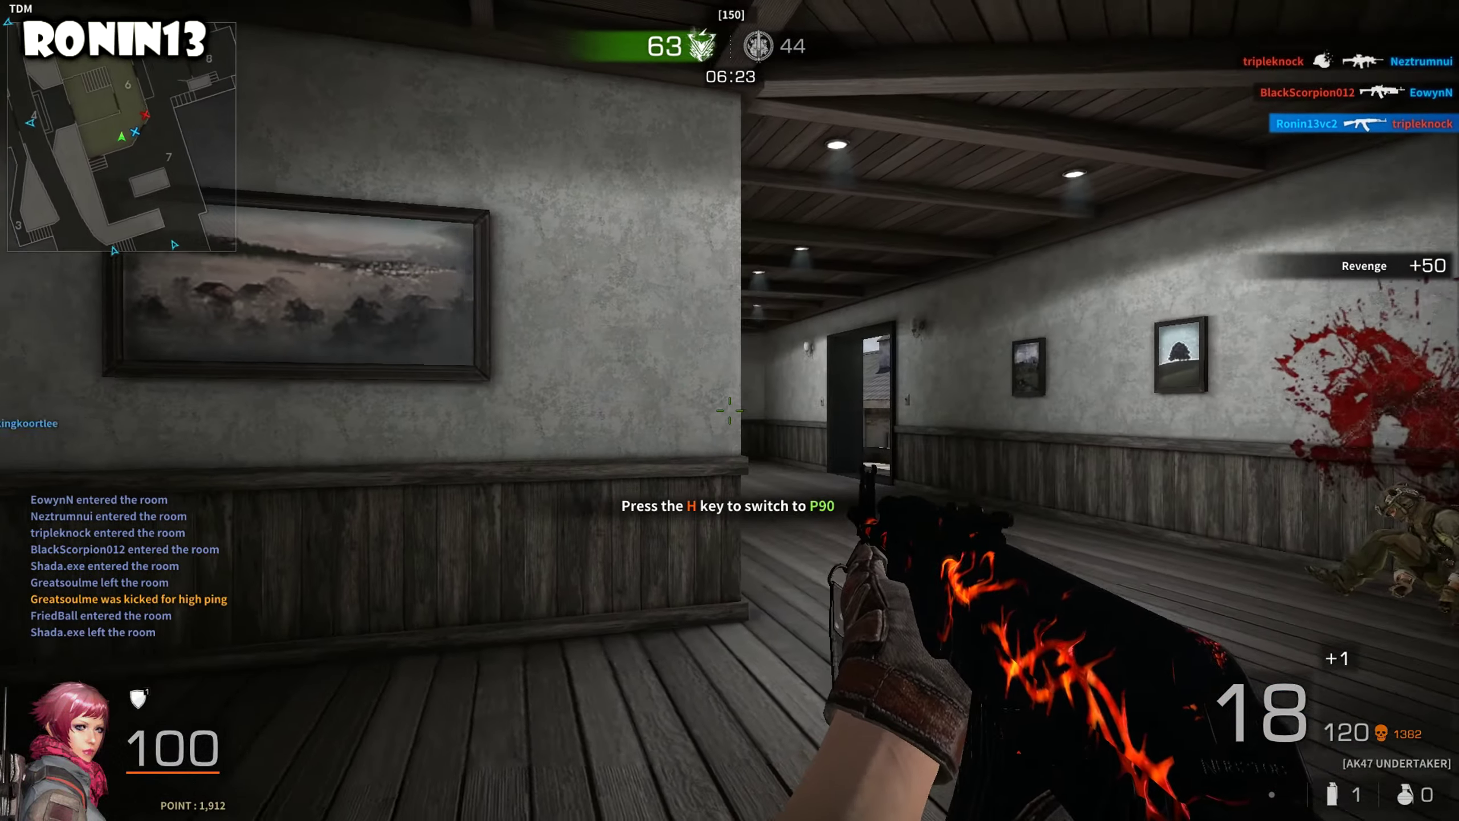
{"action": "right_click", "coordinate": [730, 411]}
{"action": "left_click", "coordinate": [730, 411]}
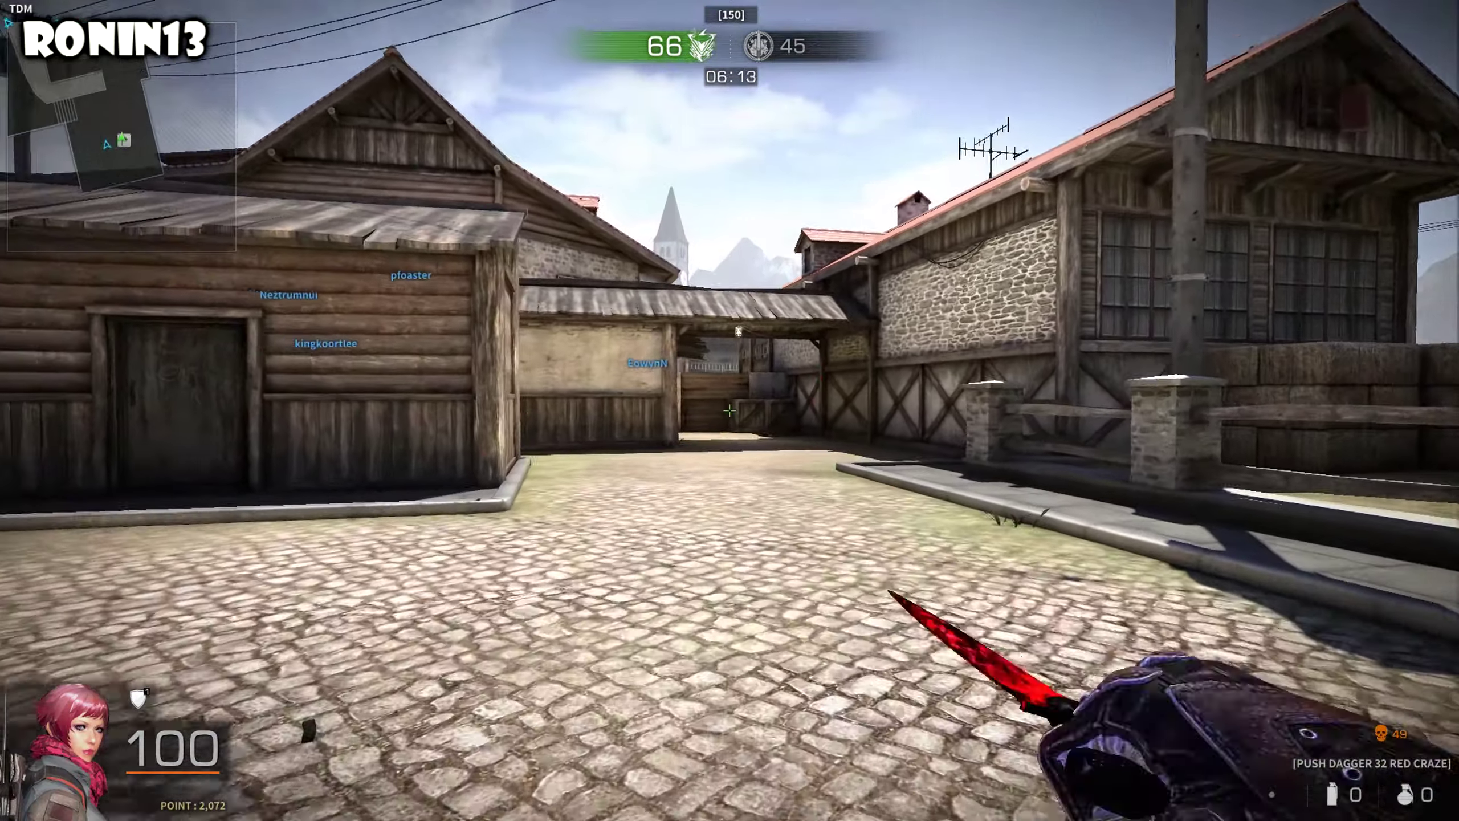
Step: Throw an M67 grenade at the house and draw the AK47 to enter
{"action": "key", "text": "2"}
{"action": "key", "text": "3"}
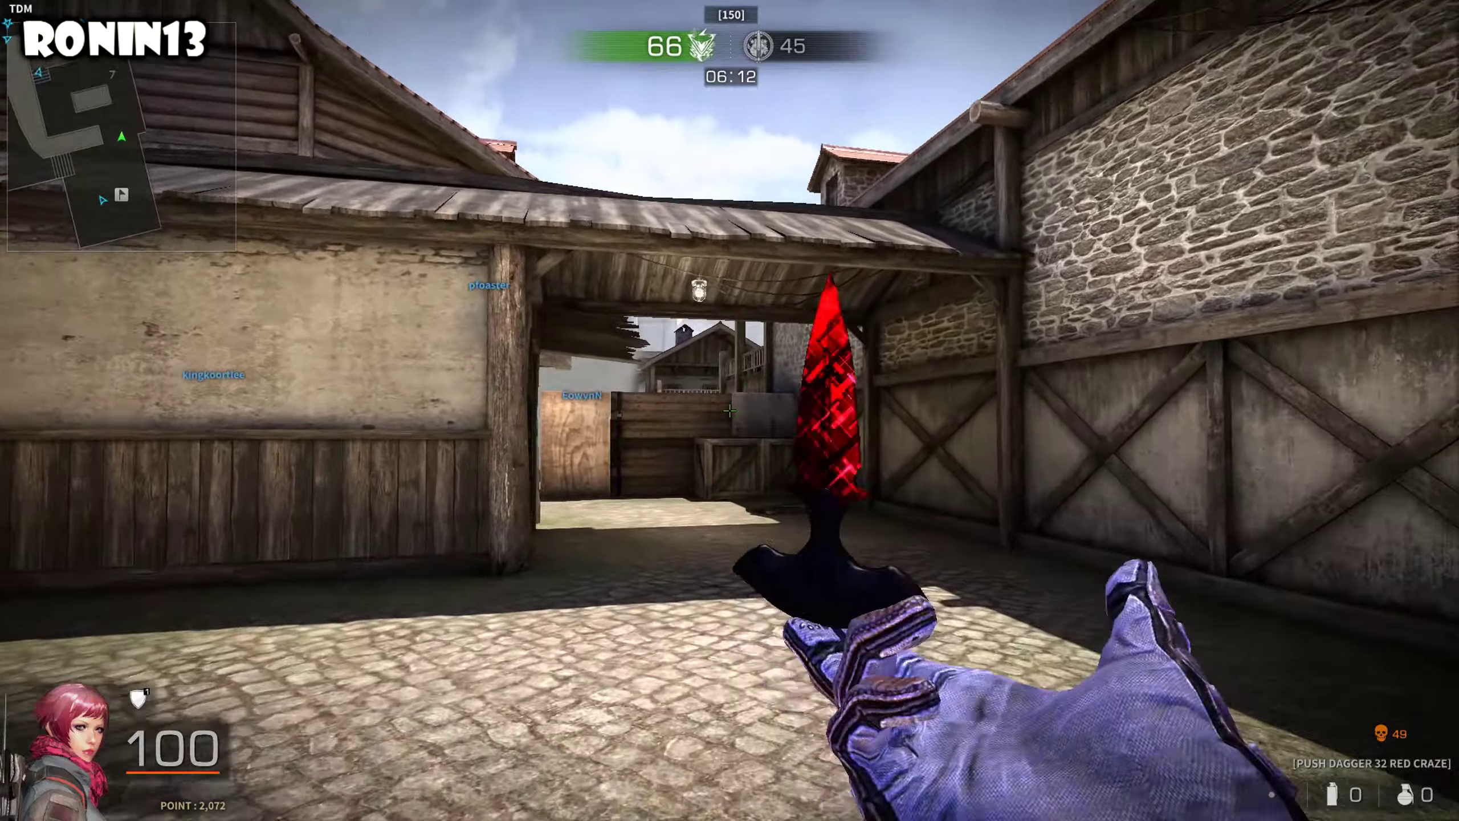
{"action": "key", "text": "4"}
{"action": "left_click", "coordinate": [730, 411]}
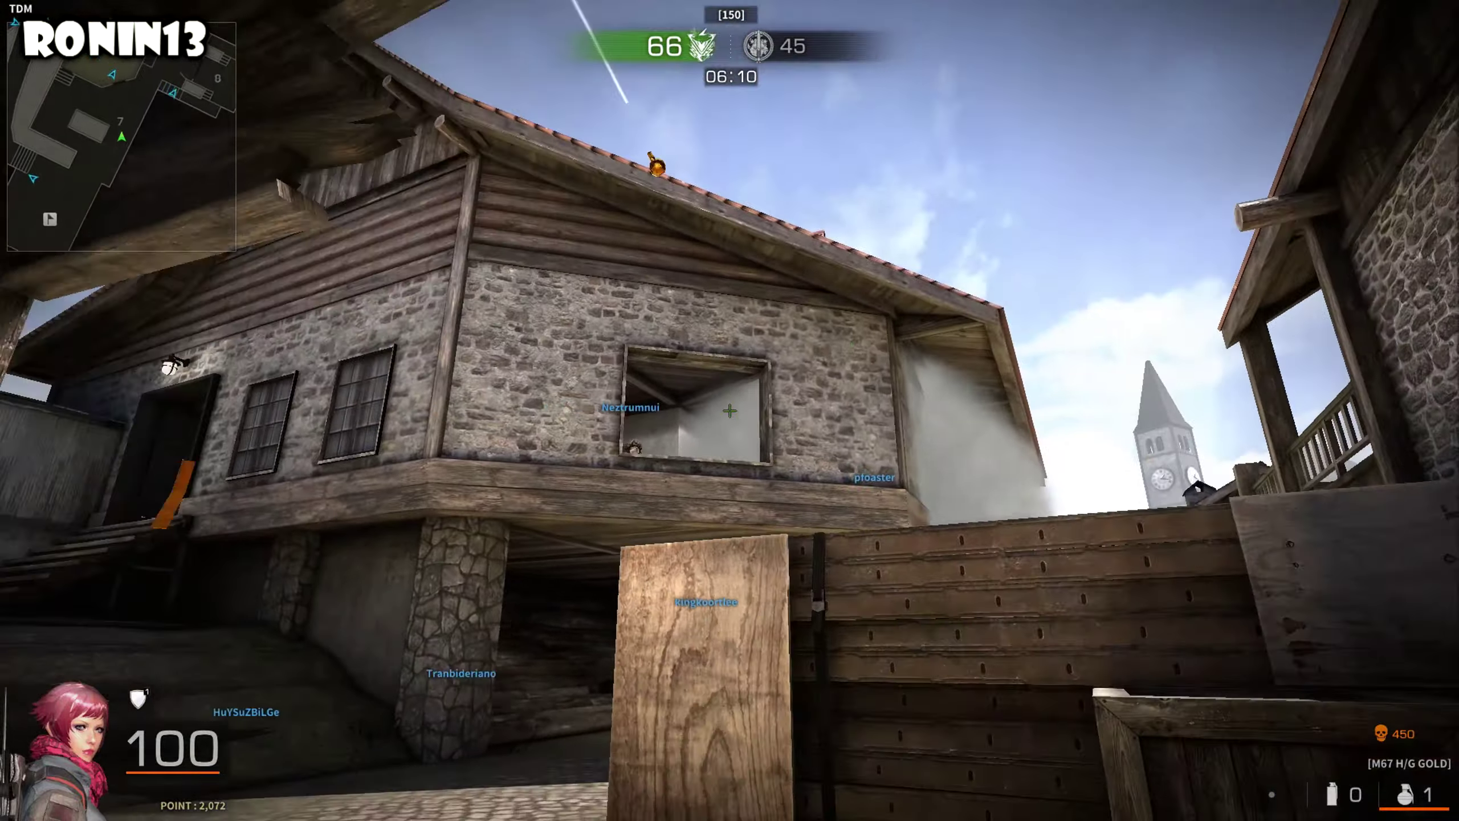
{"action": "key", "text": "1"}
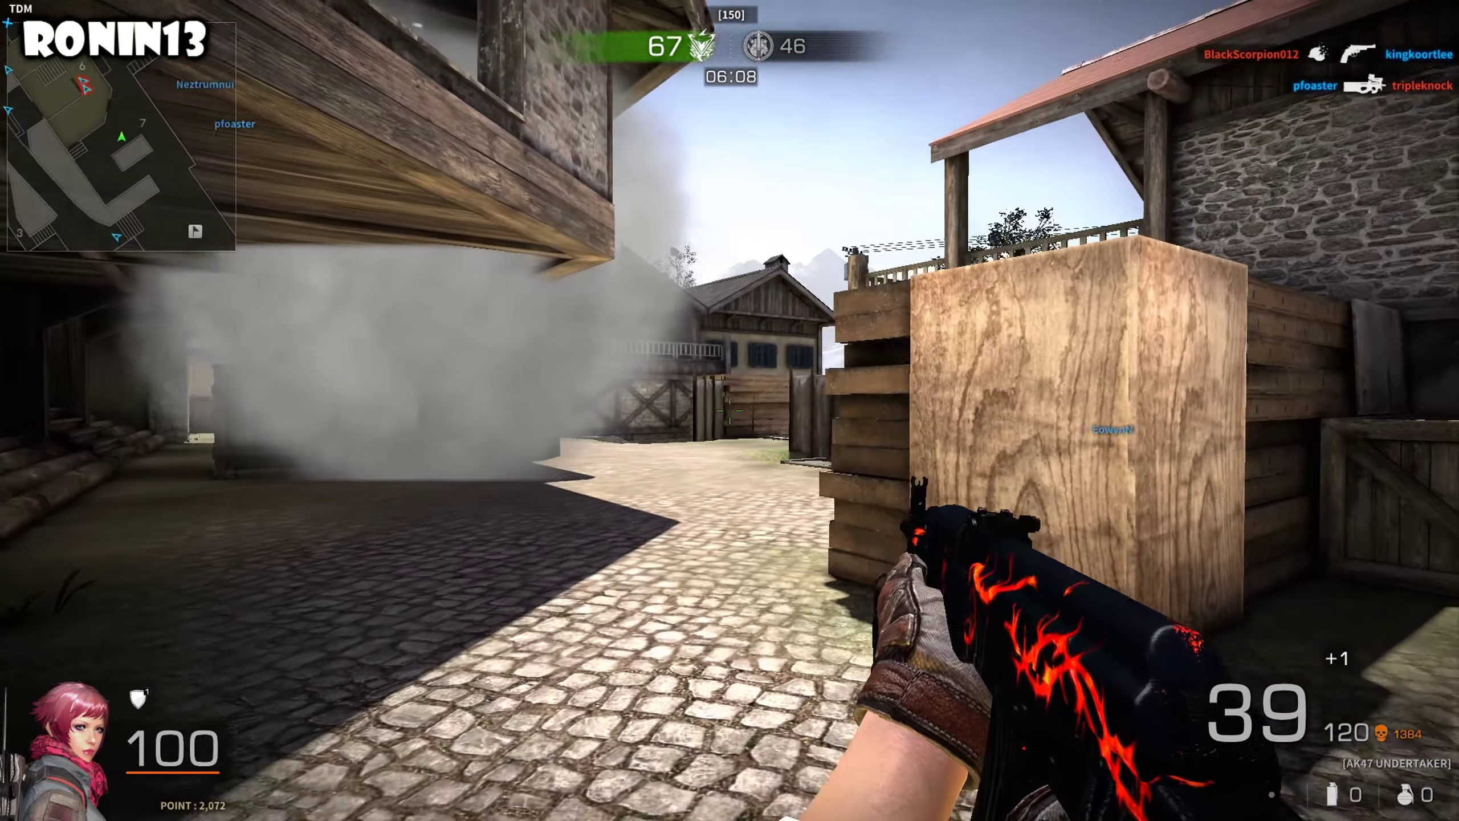
{"action": "key", "text": "1"}
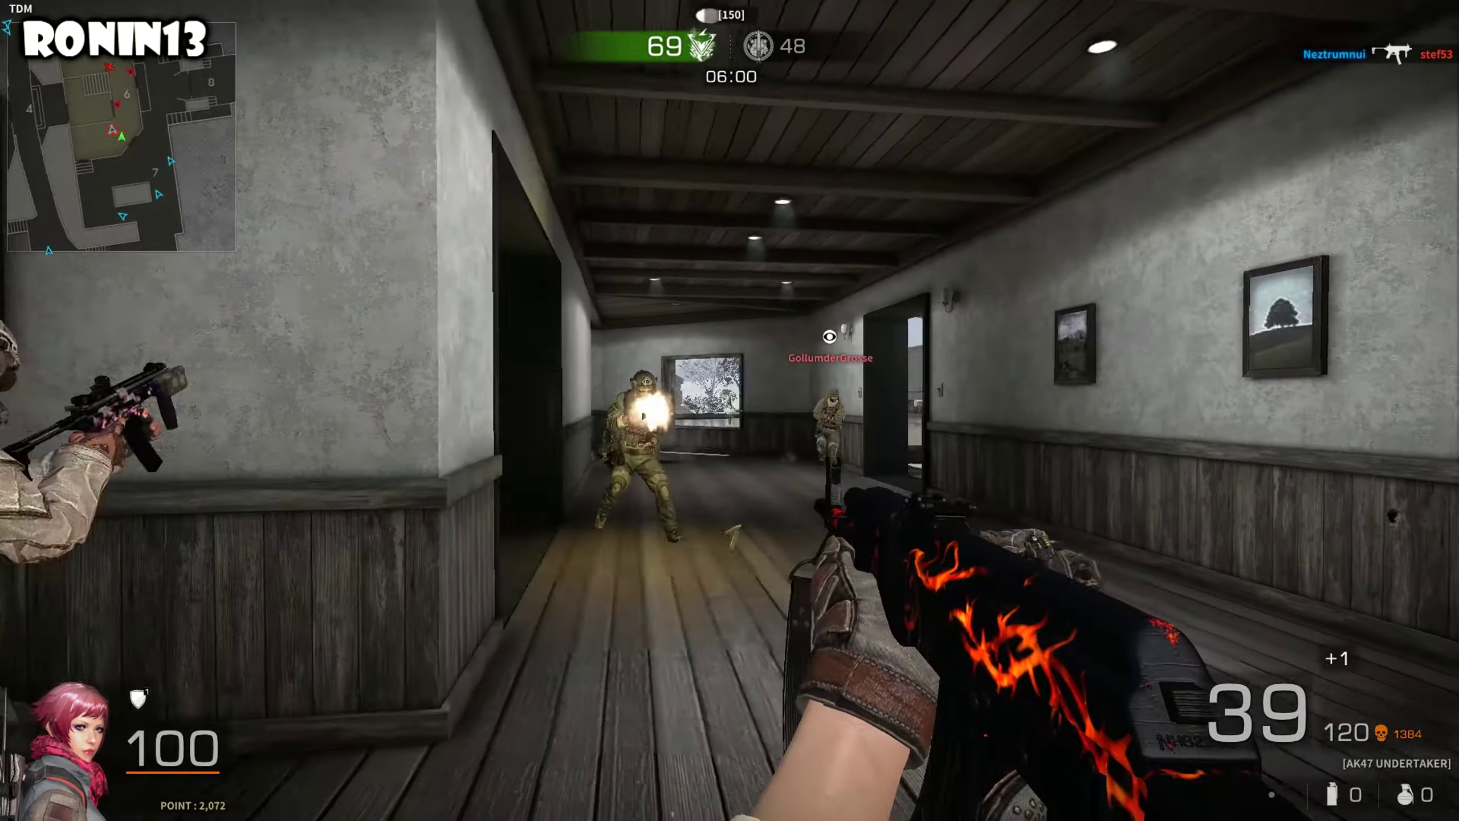
Step: Fire down the hallway at close enemies, then respawn and throw another M67 at the house
{"action": "left_click", "coordinate": [730, 410]}
{"action": "left_click", "coordinate": [730, 410]}
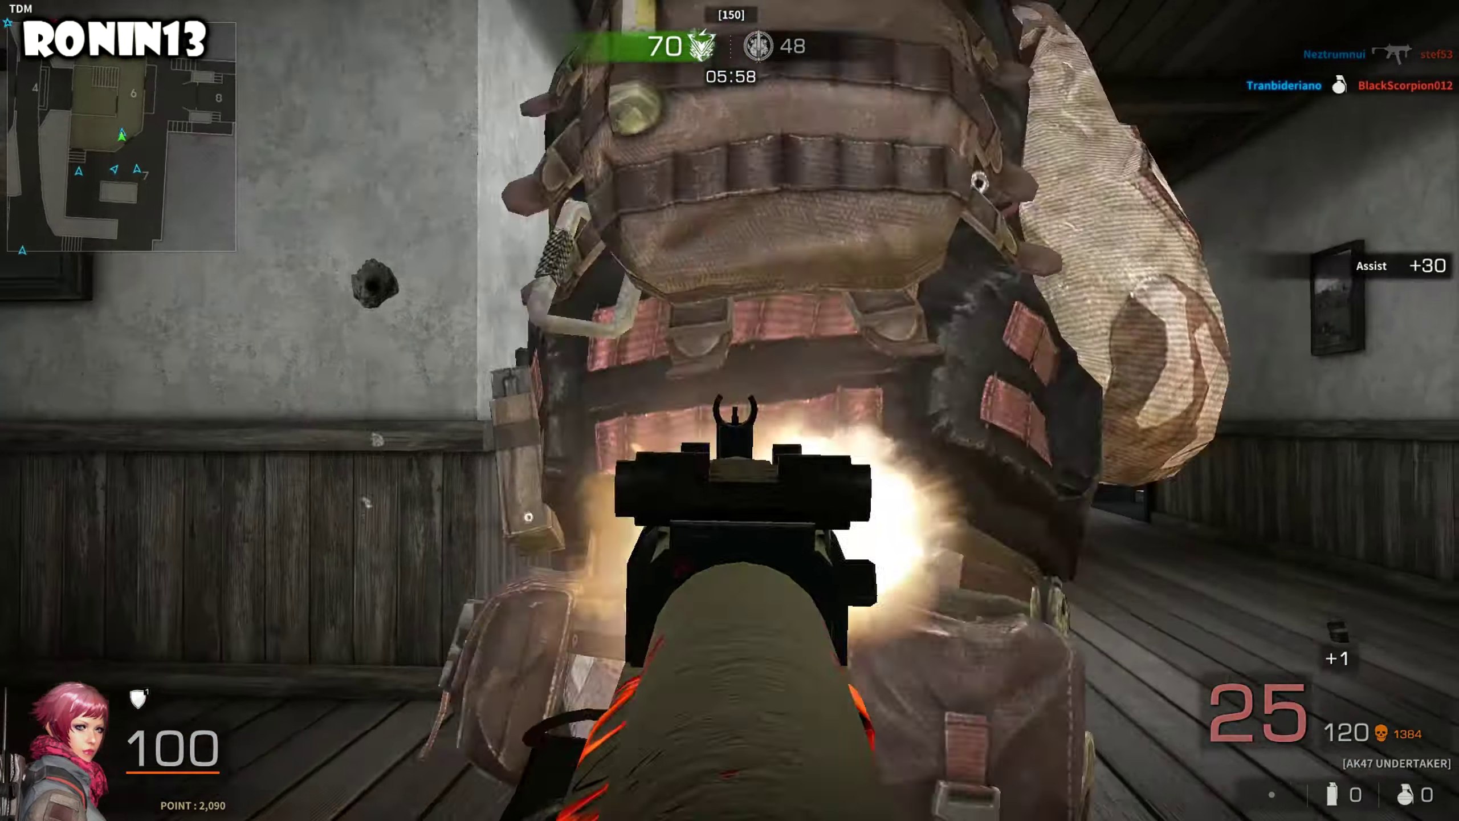
{"action": "left_click", "coordinate": [730, 411]}
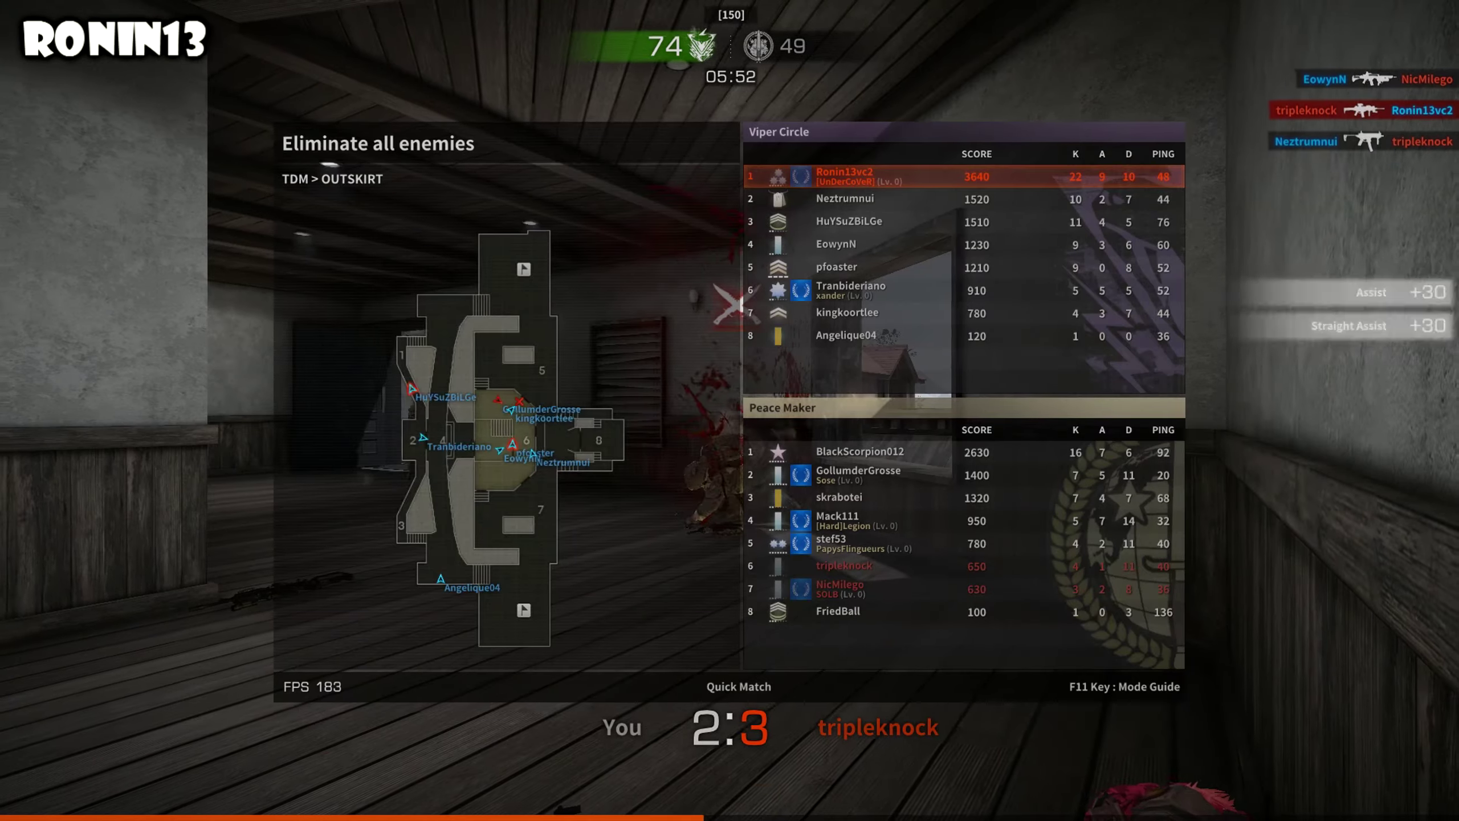
{"action": "key", "text": "3"}
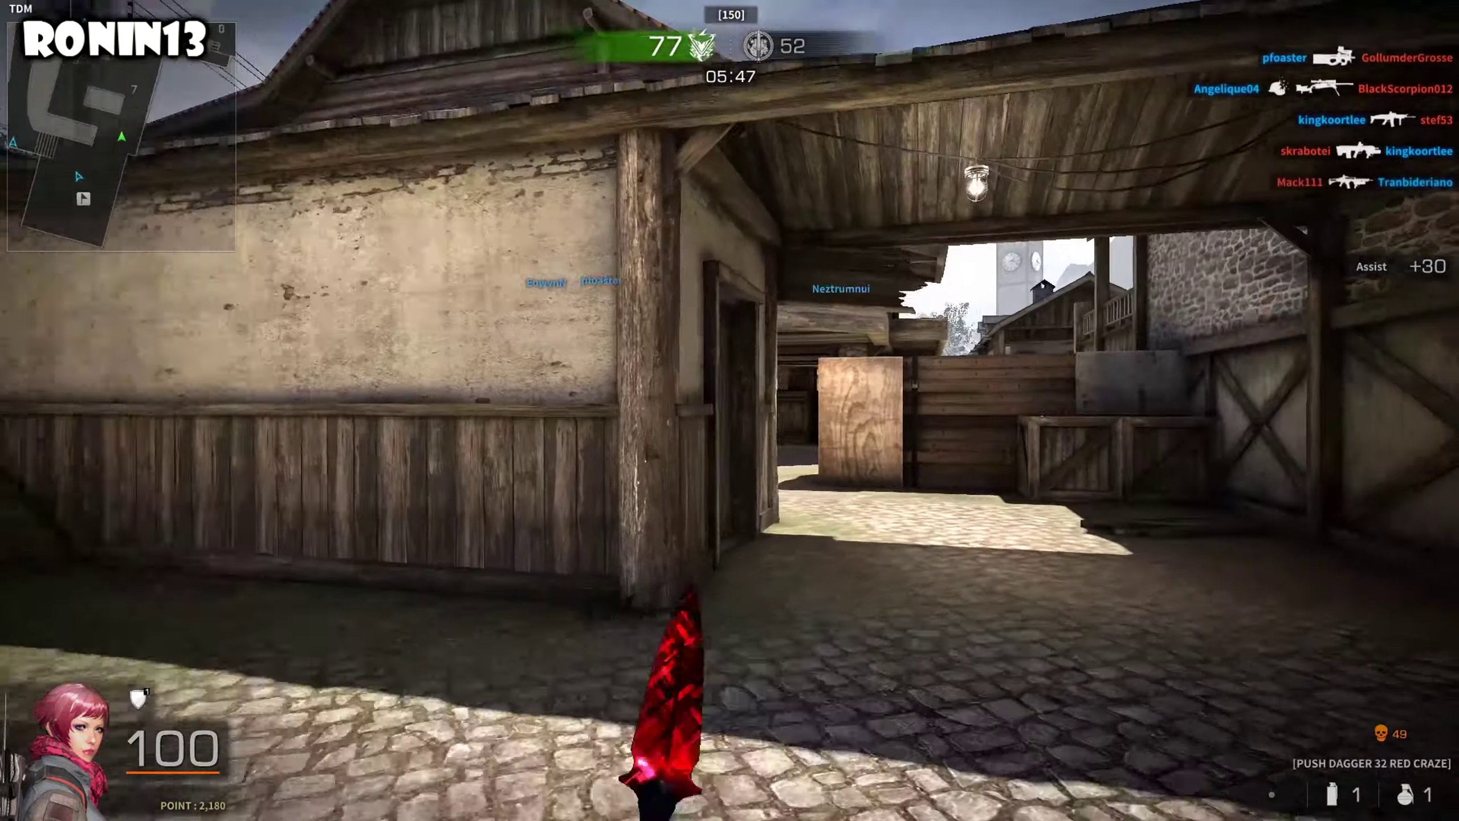
{"action": "key", "text": "4"}
{"action": "left_click", "coordinate": [729, 411]}
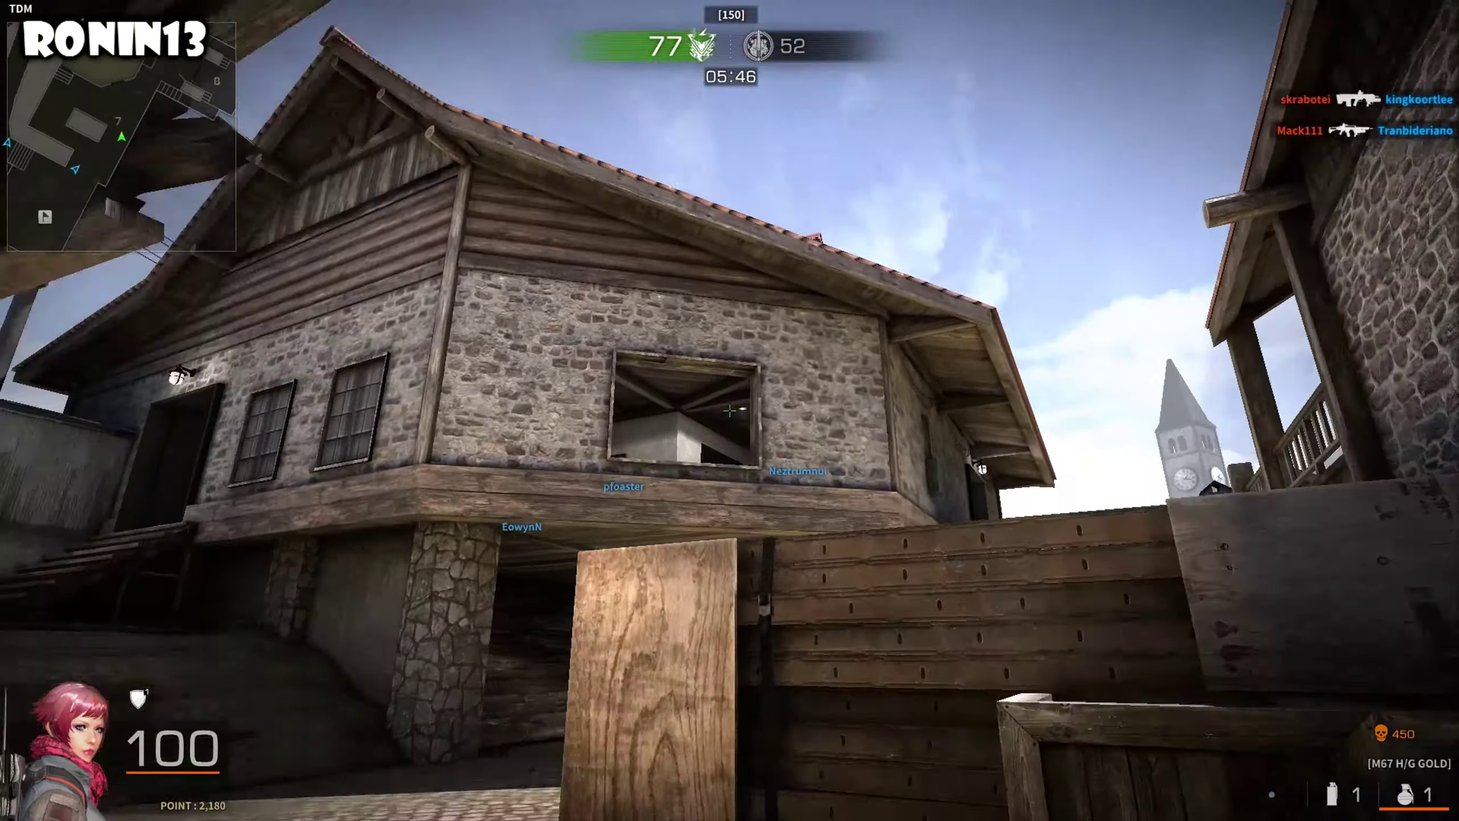
Step: Draw the AK47 Undertaker and fire on the enemy down the hallway
{"action": "key", "text": "1"}
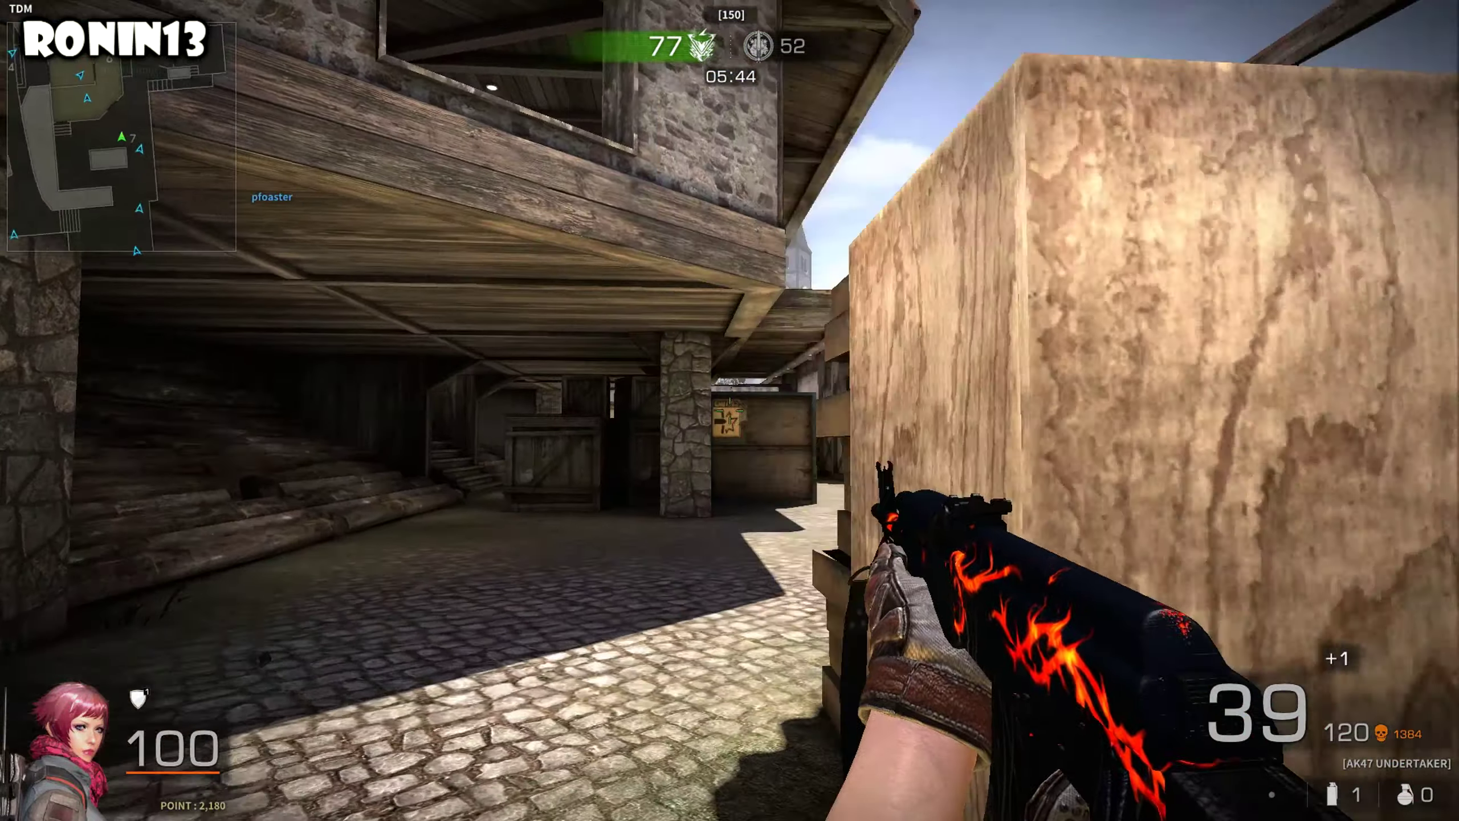
{"action": "key", "text": "3"}
{"action": "key", "text": "1"}
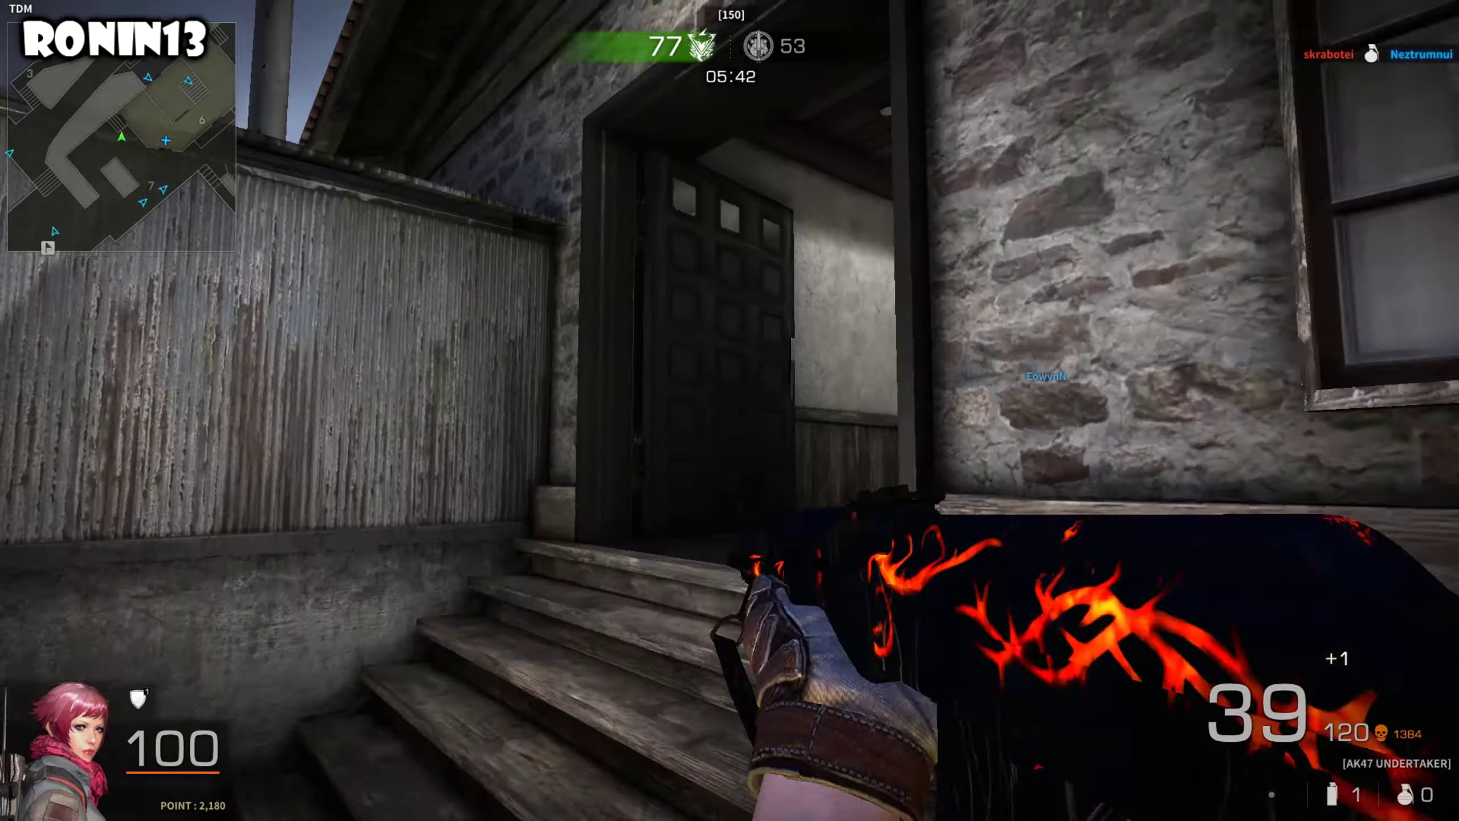
{"action": "key", "text": "w"}
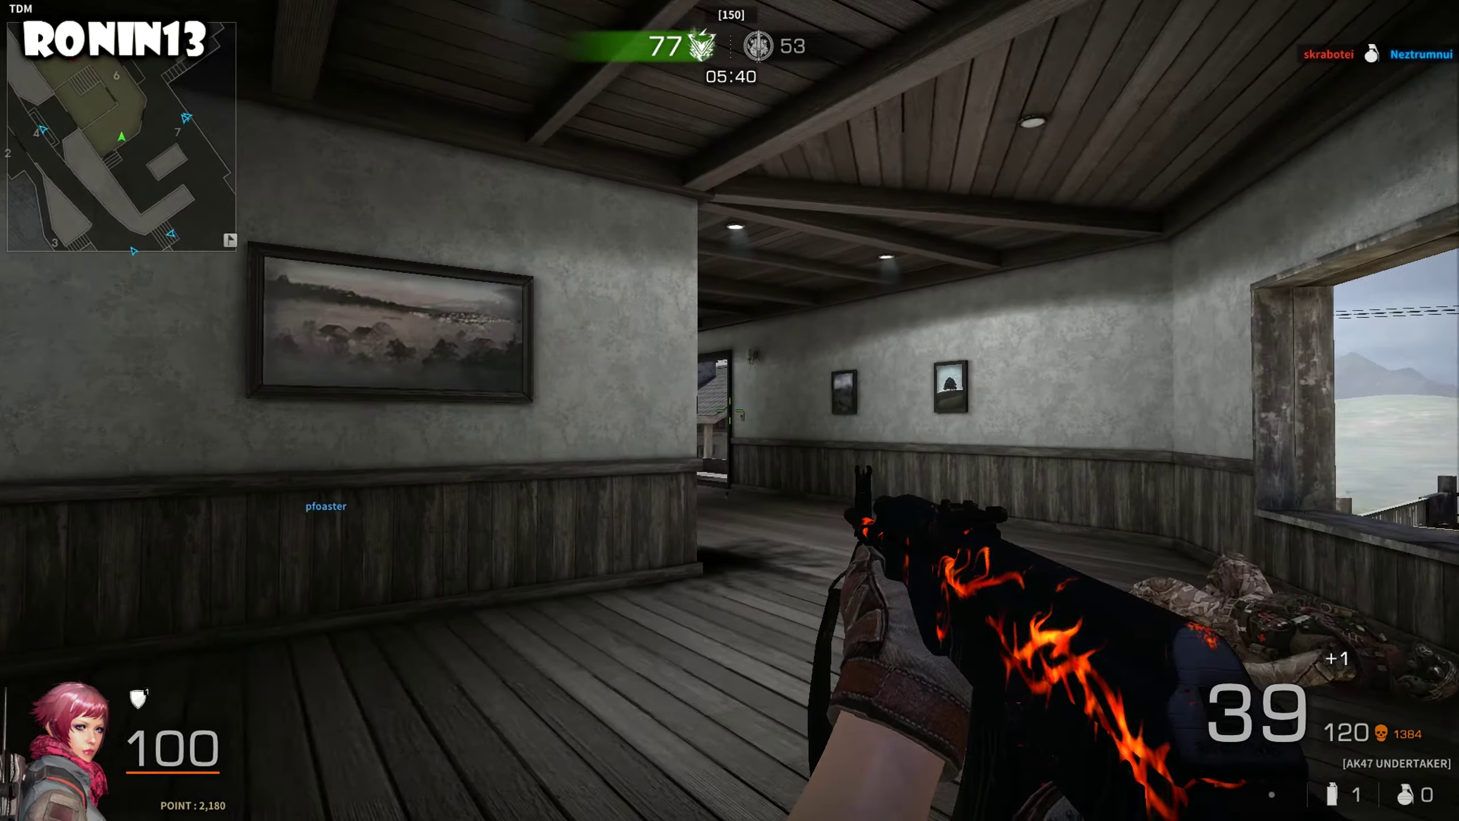
{"action": "key", "text": "w"}
{"action": "left_click", "coordinate": [729, 411]}
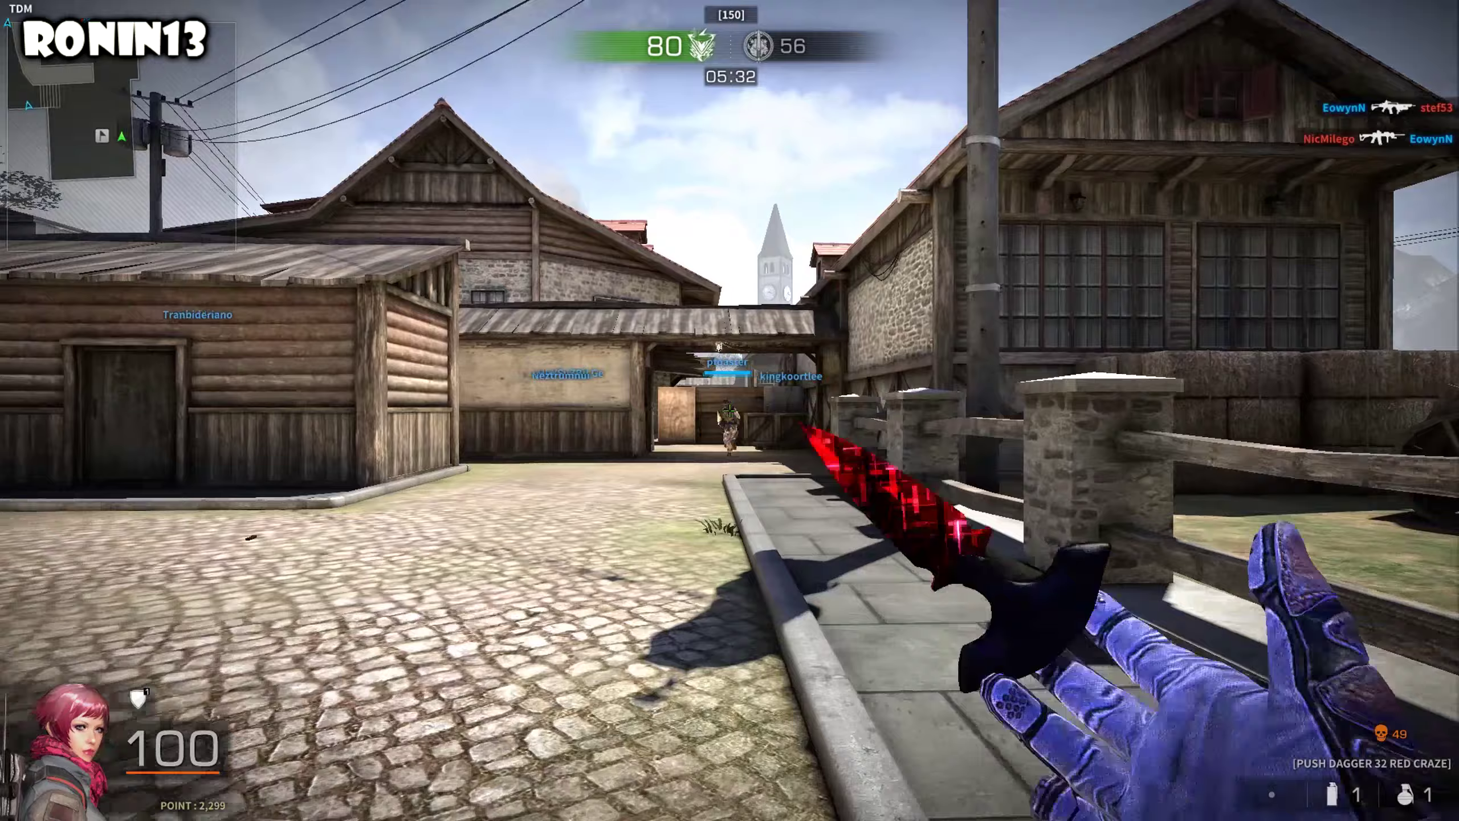
Step: Grenade the courtyard, flash the room, and kill NicMilego down the hallway
{"action": "key", "text": "w"}
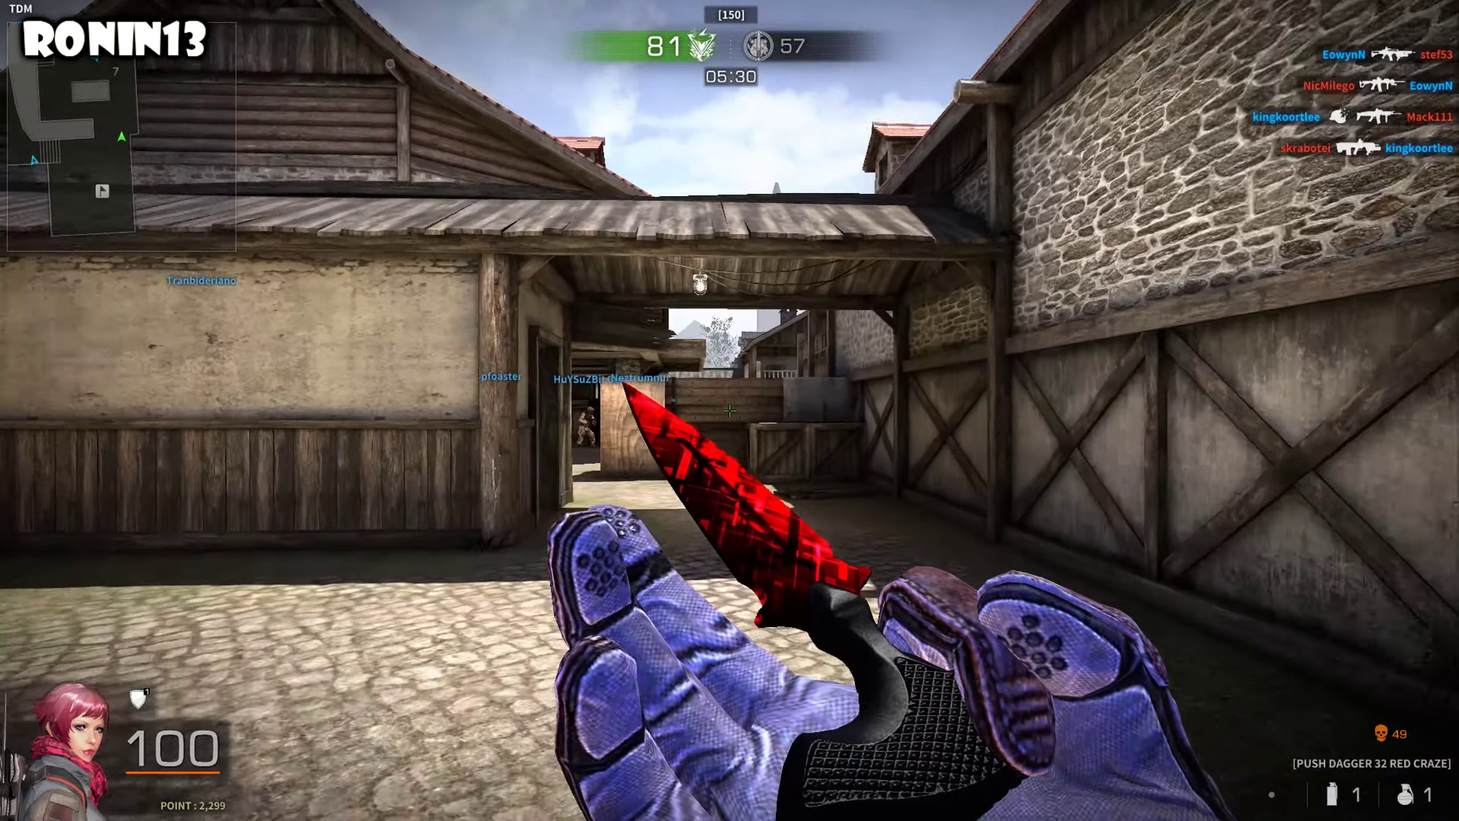
{"action": "key", "text": "4"}
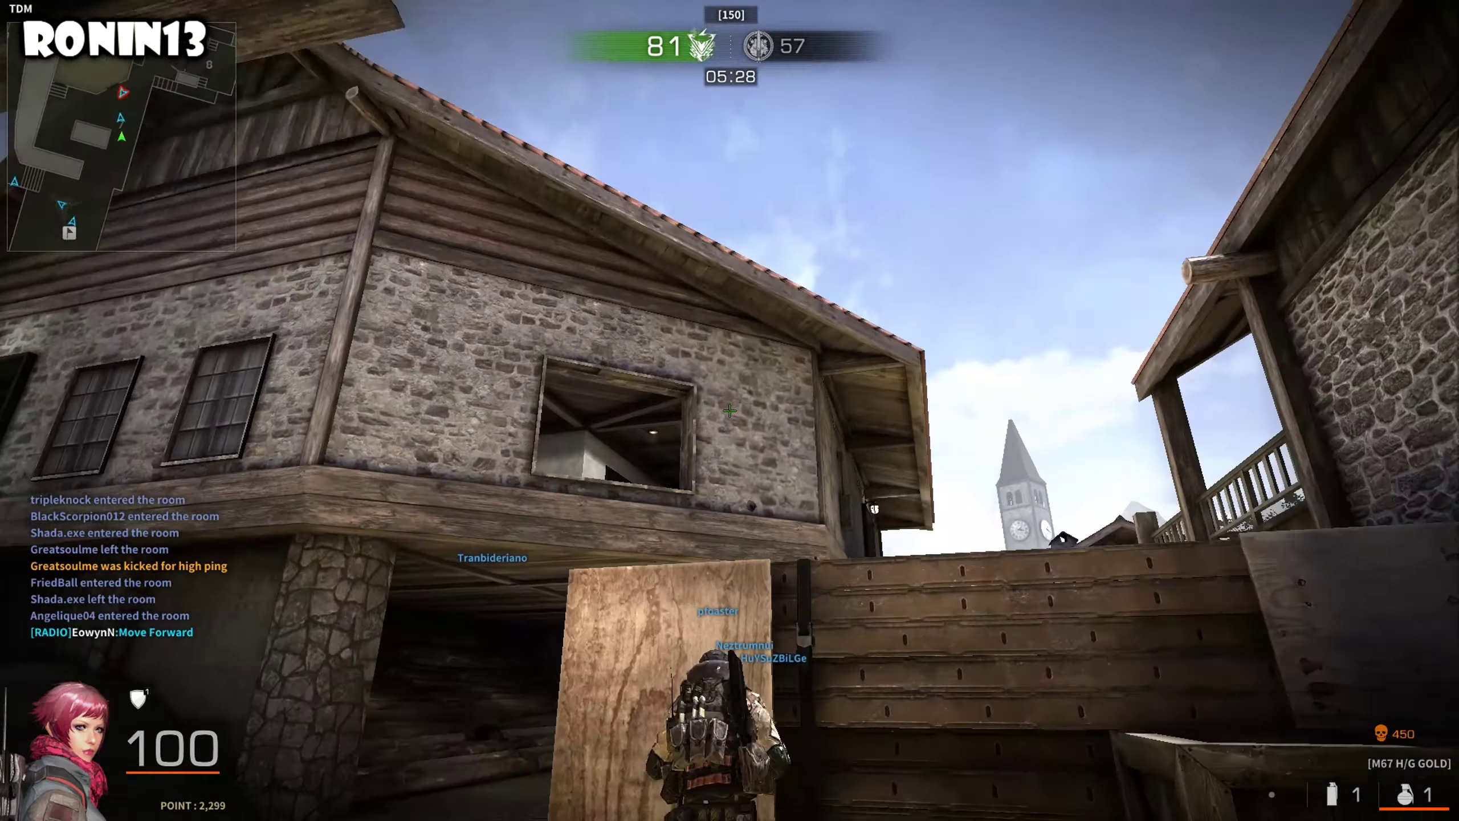
{"action": "left_click", "coordinate": [730, 411]}
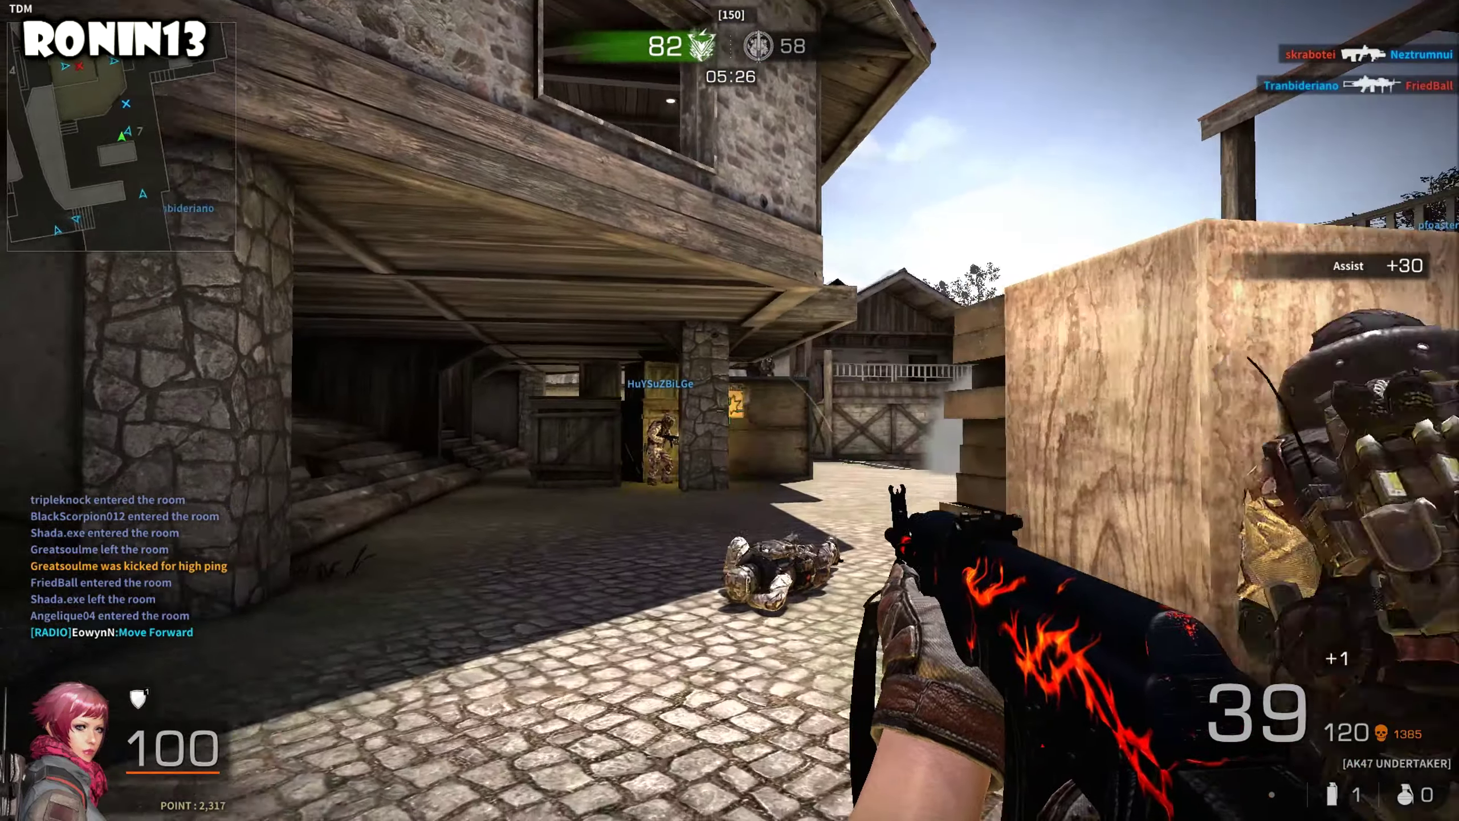
{"action": "key", "text": "3"}
{"action": "key", "text": "1"}
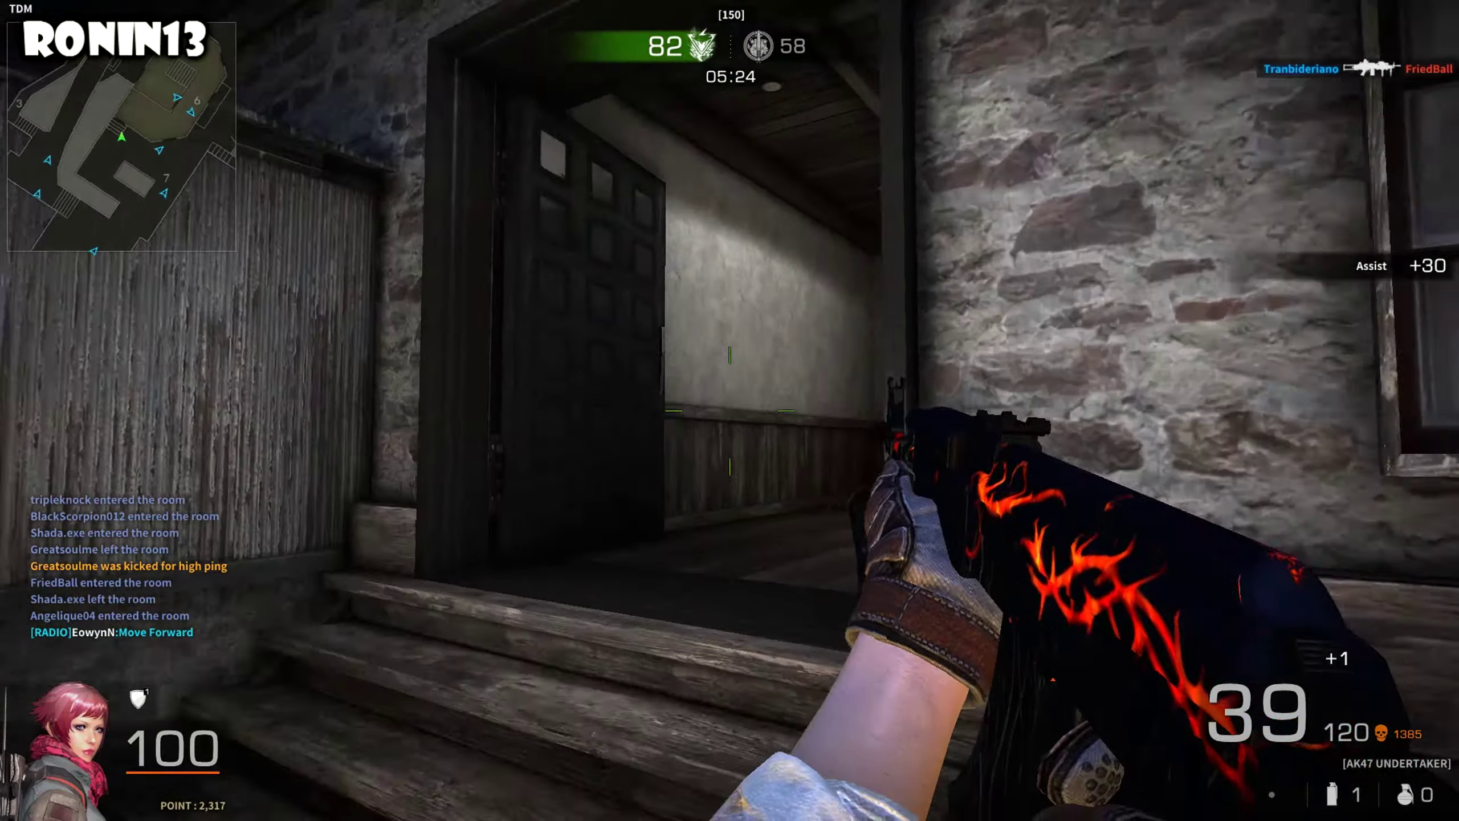
{"action": "left_click", "coordinate": [731, 411]}
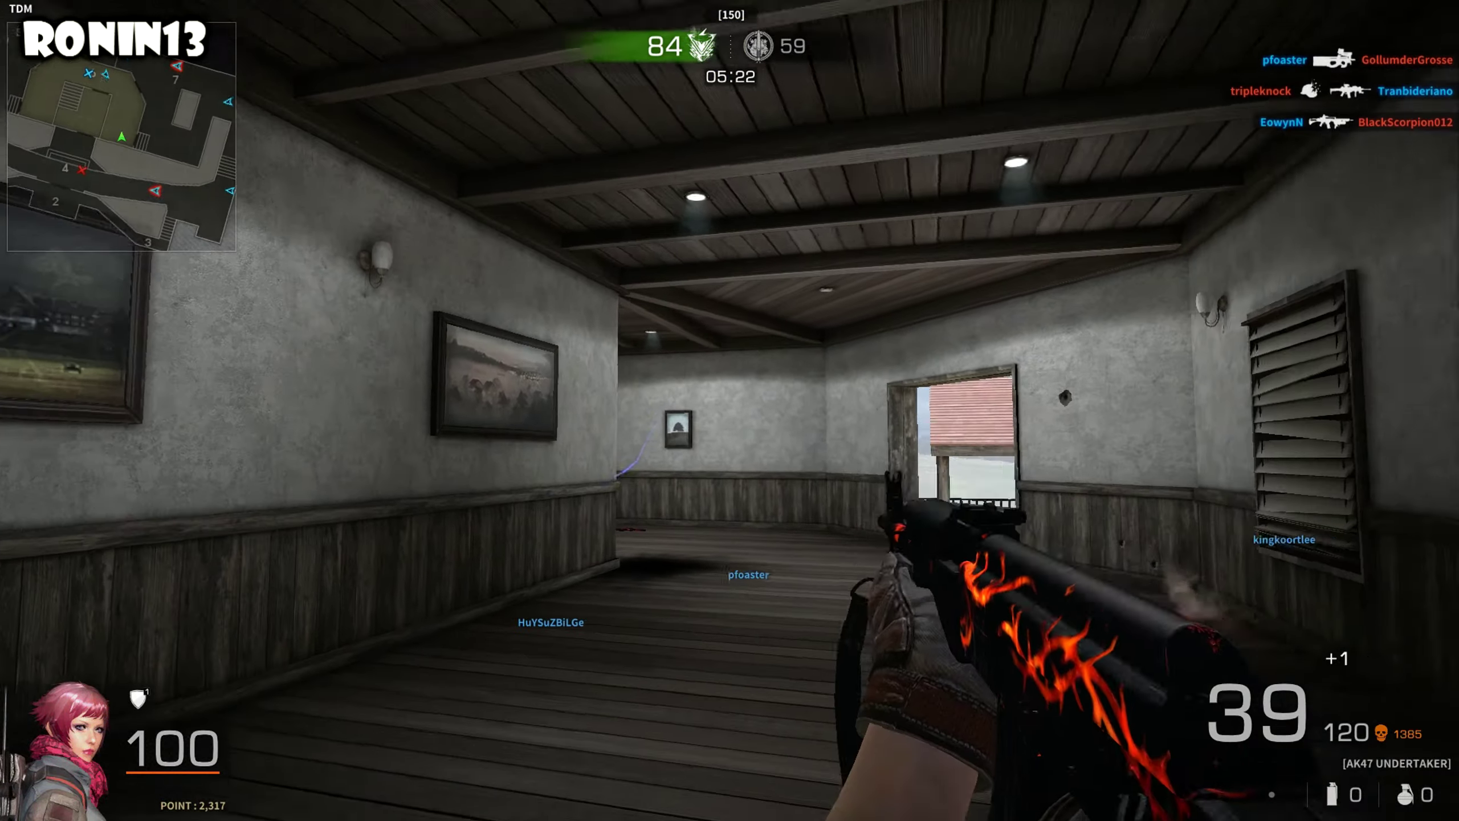
{"action": "key", "text": "w"}
{"action": "left_click", "coordinate": [730, 411]}
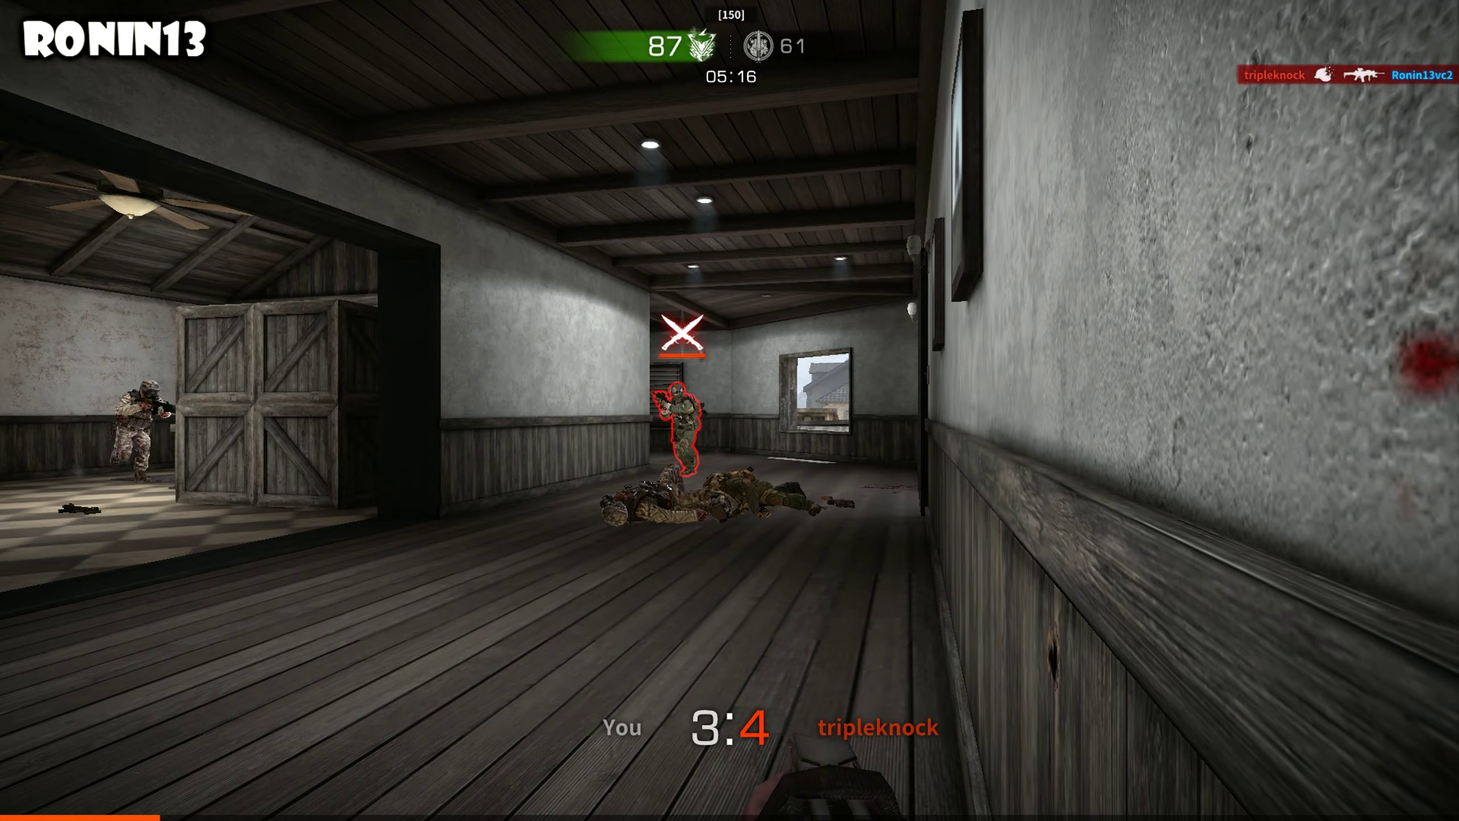
Step: After respawning, throw an M67 grenade and switch back to the AK47
{"action": "key", "text": "3"}
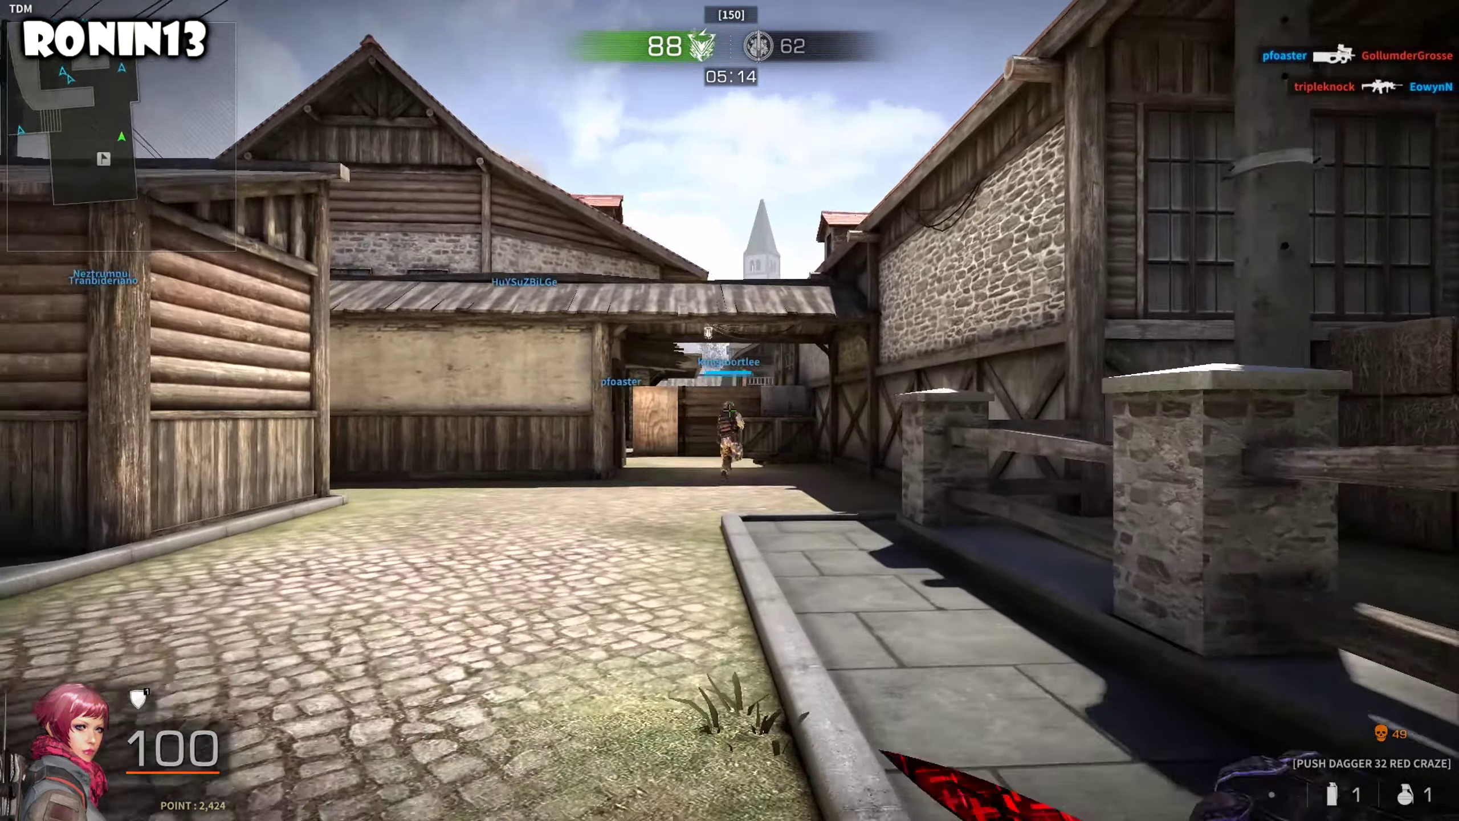
{"action": "key", "text": "4"}
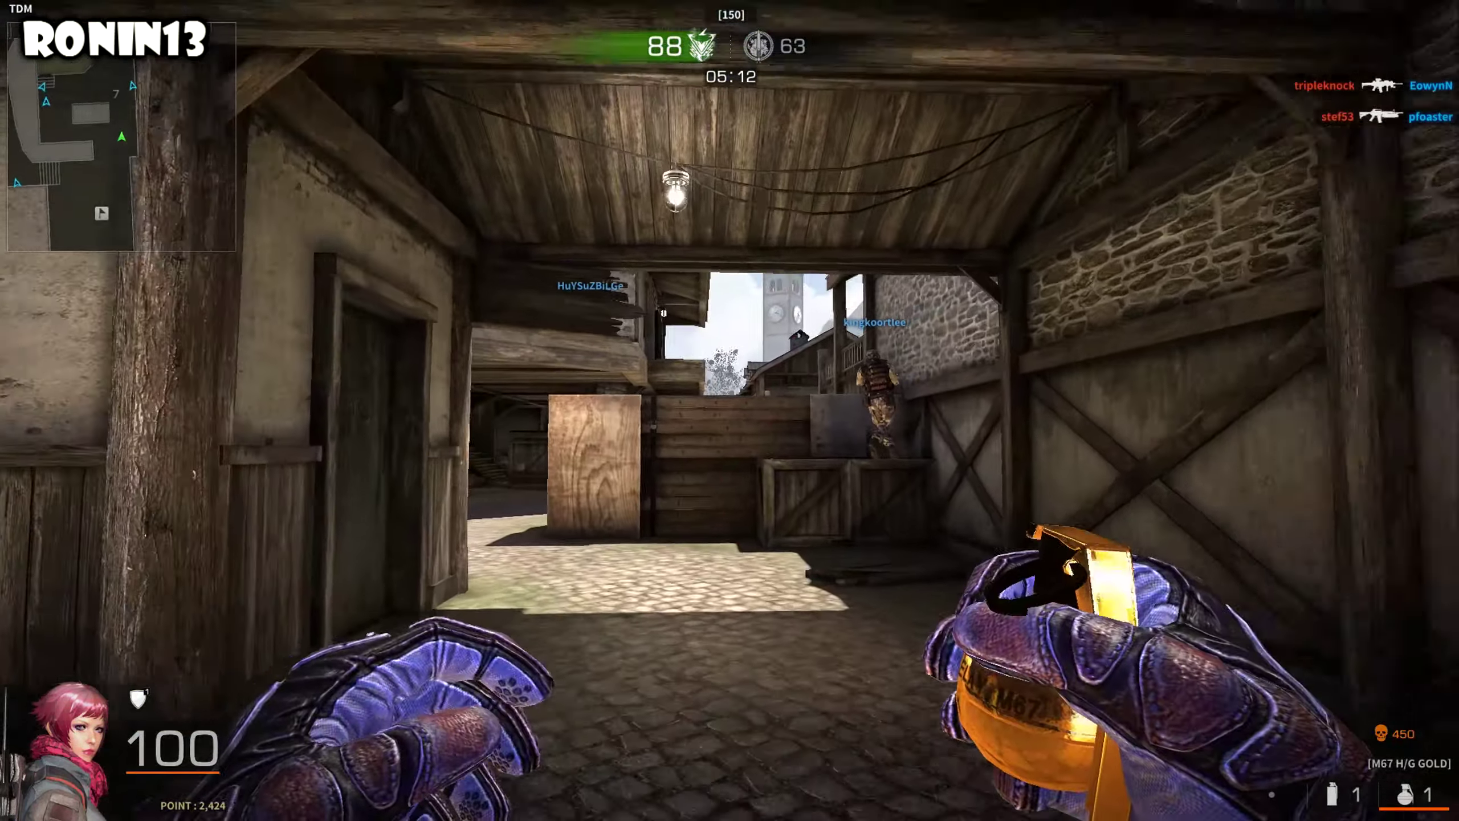
{"action": "left_click", "coordinate": [729, 411]}
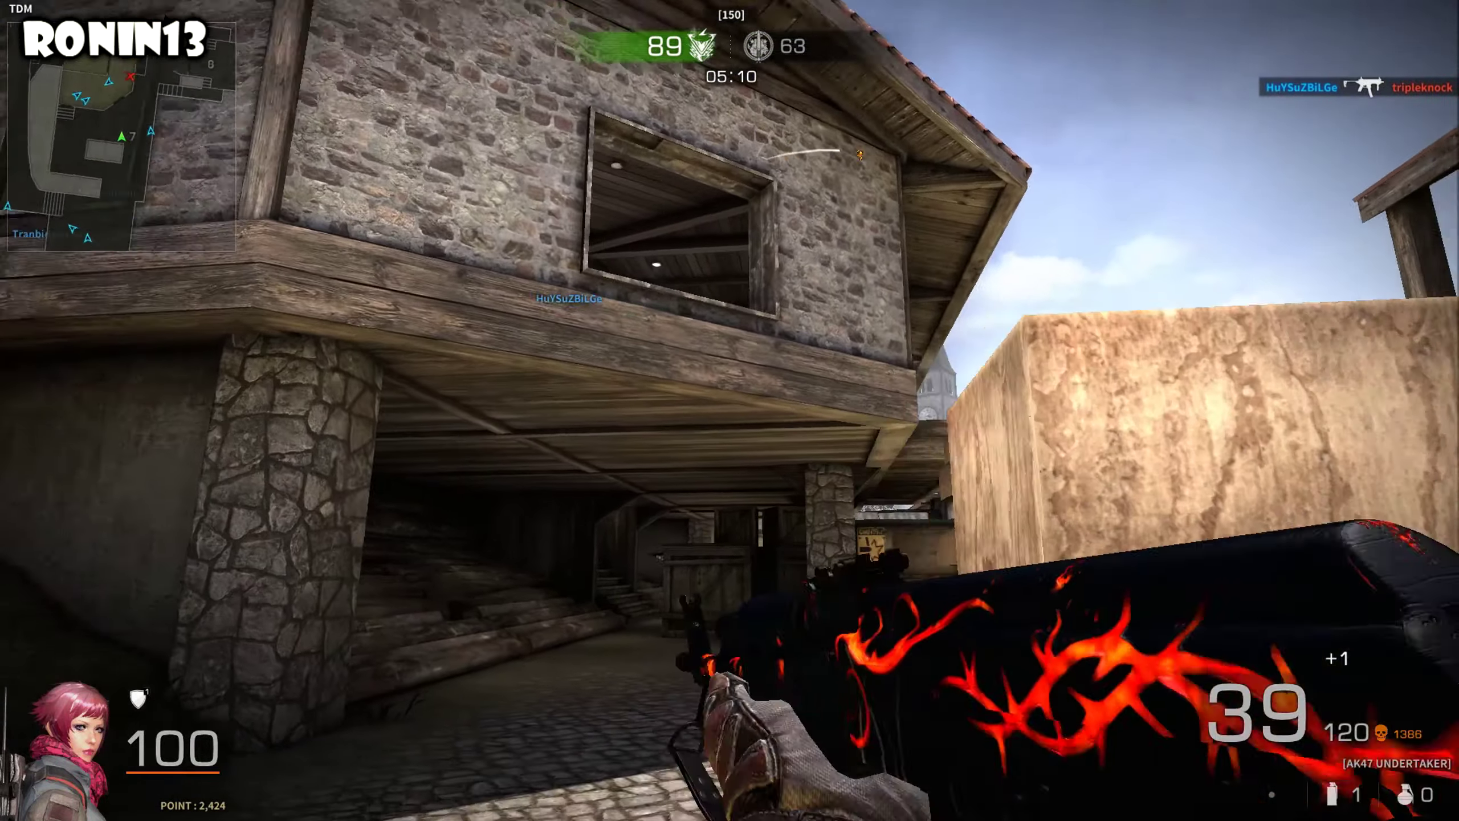
{"action": "key", "text": "3"}
{"action": "key", "text": "1"}
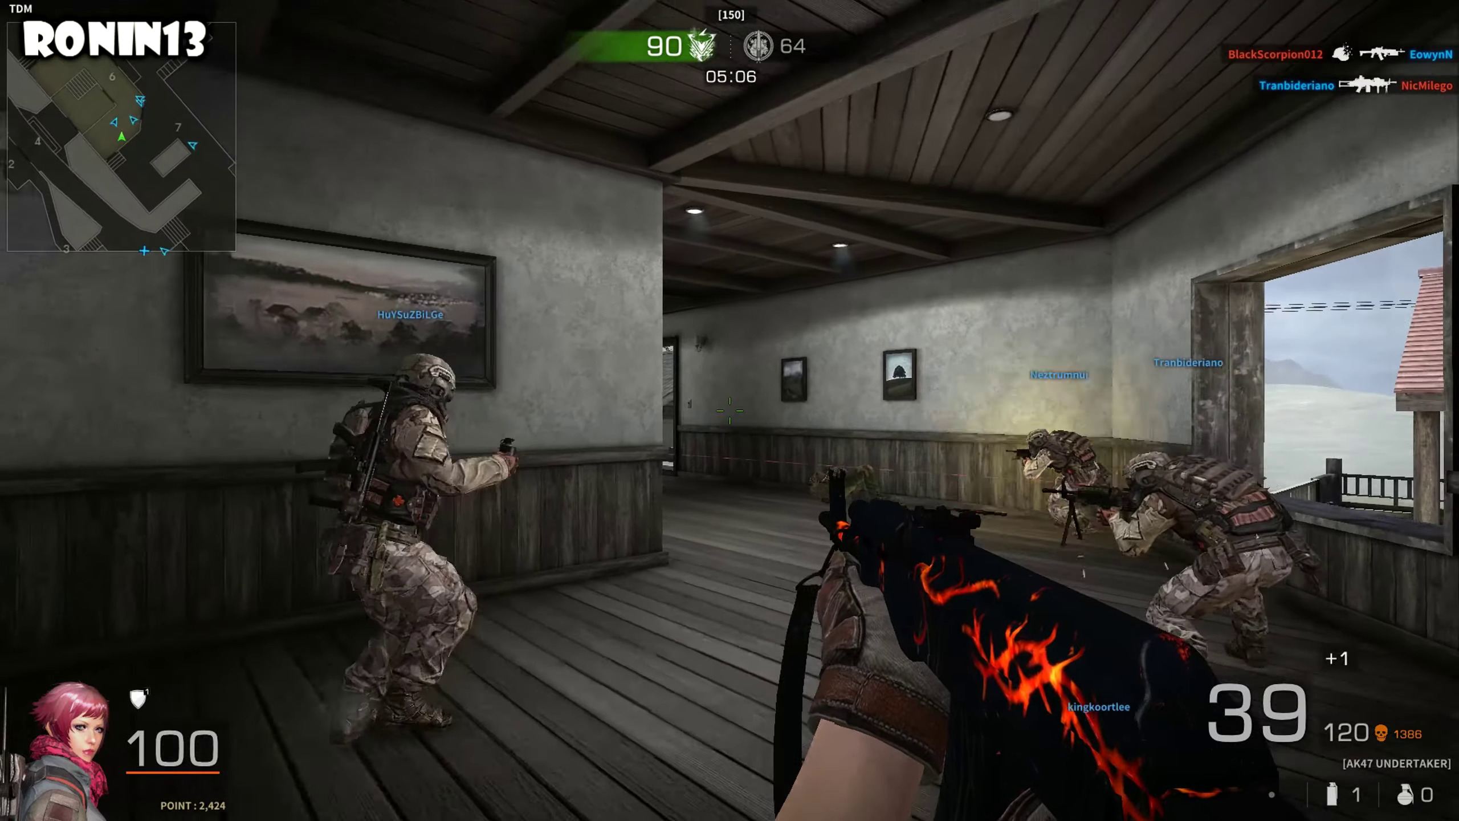
Step: Kill the enemy in the next room, then move out along the wooden deck
{"action": "left_click", "coordinate": [730, 411]}
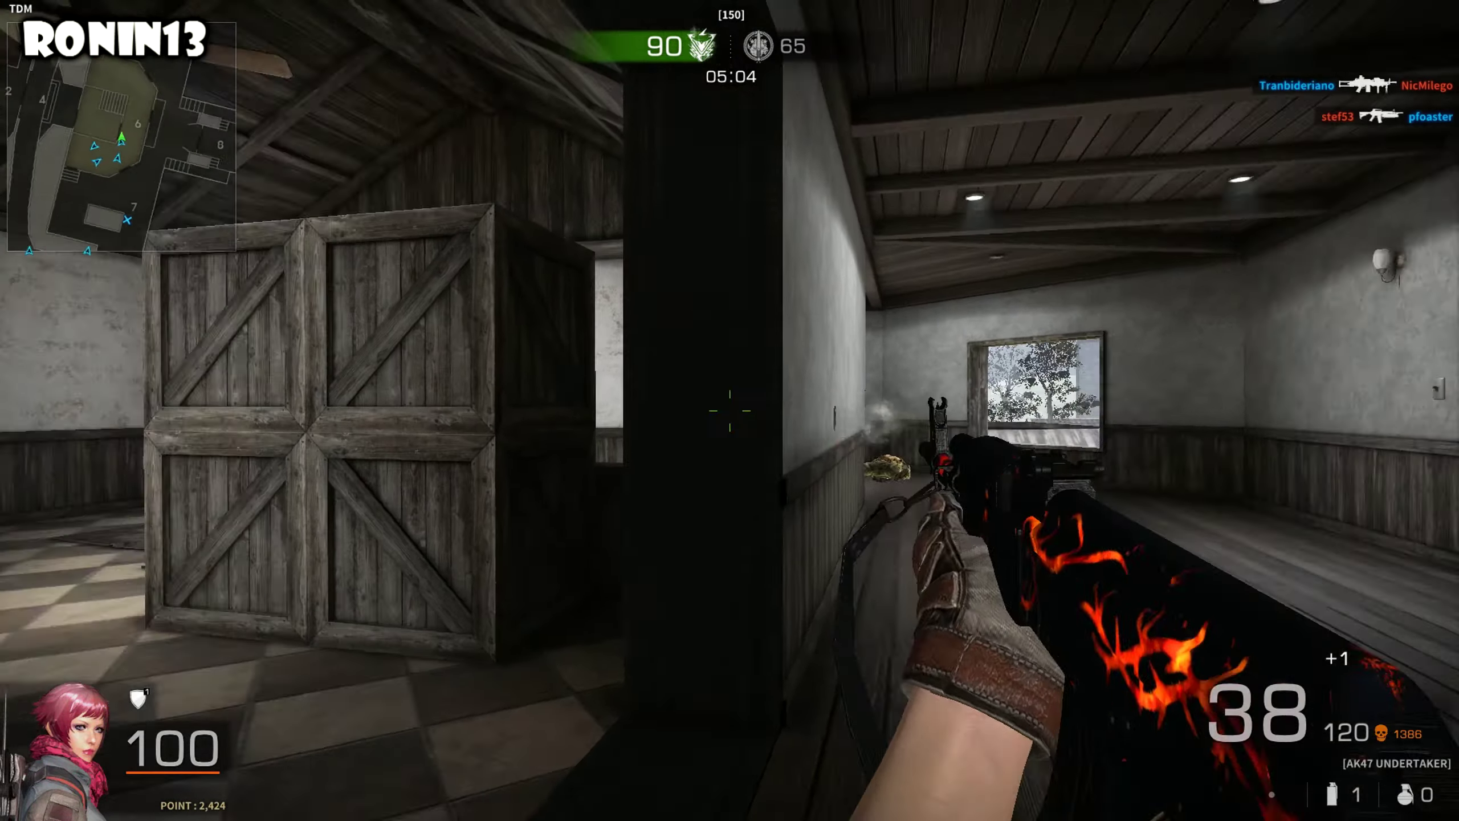
{"action": "left_click", "coordinate": [730, 411]}
{"action": "key", "text": "w"}
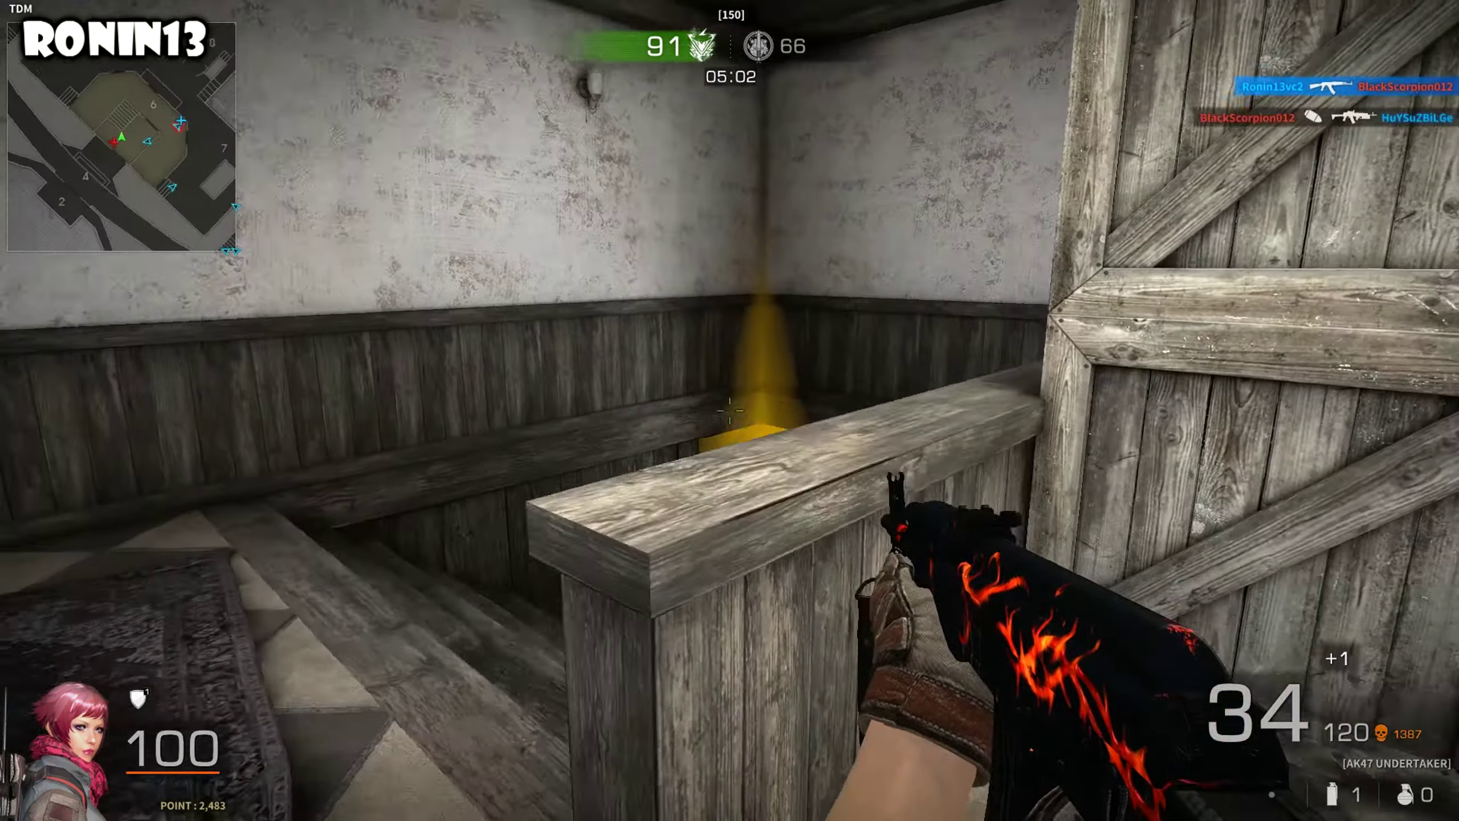
{"action": "key", "text": "w"}
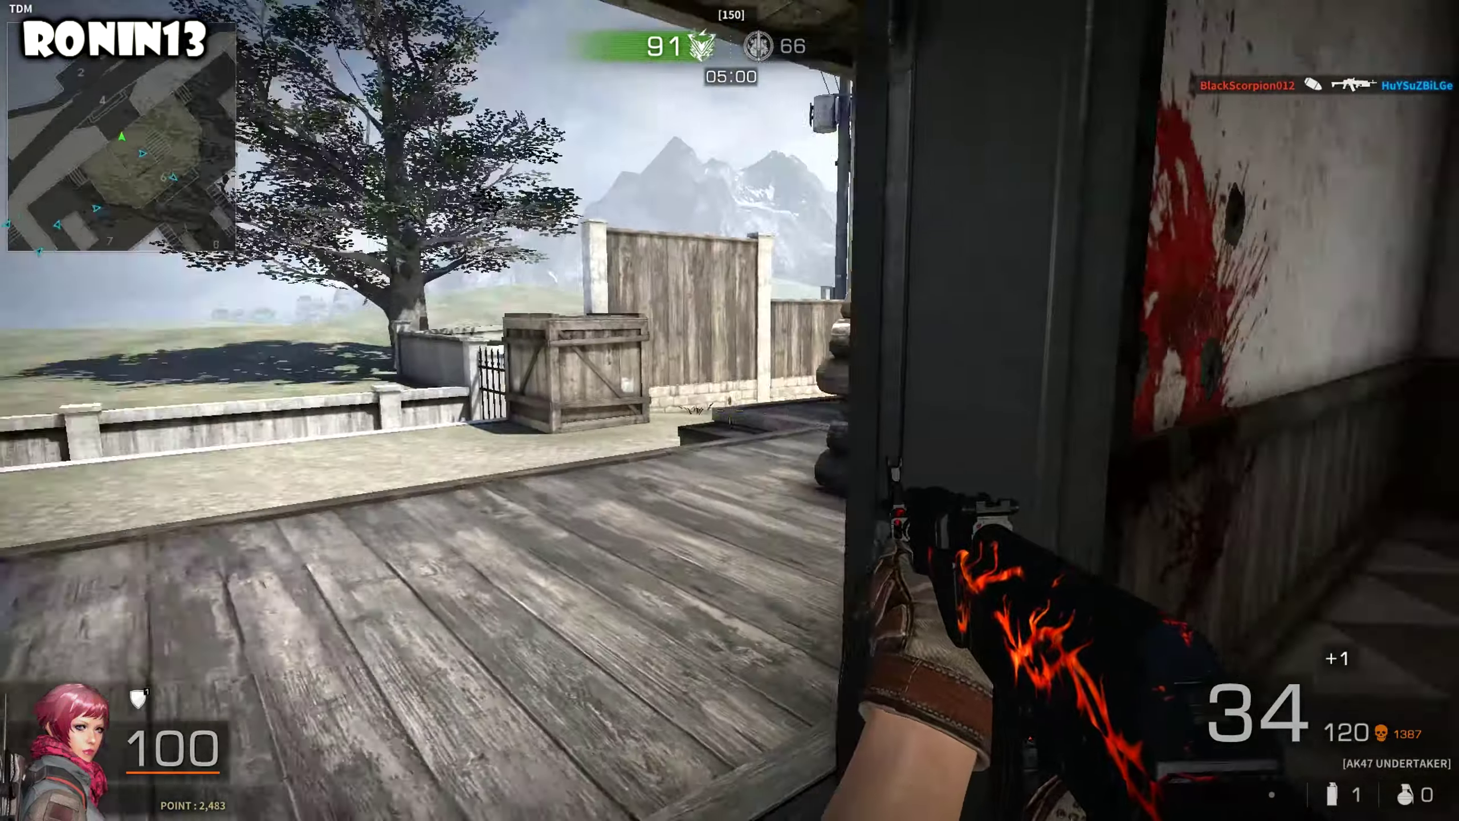
{"action": "key", "text": "w"}
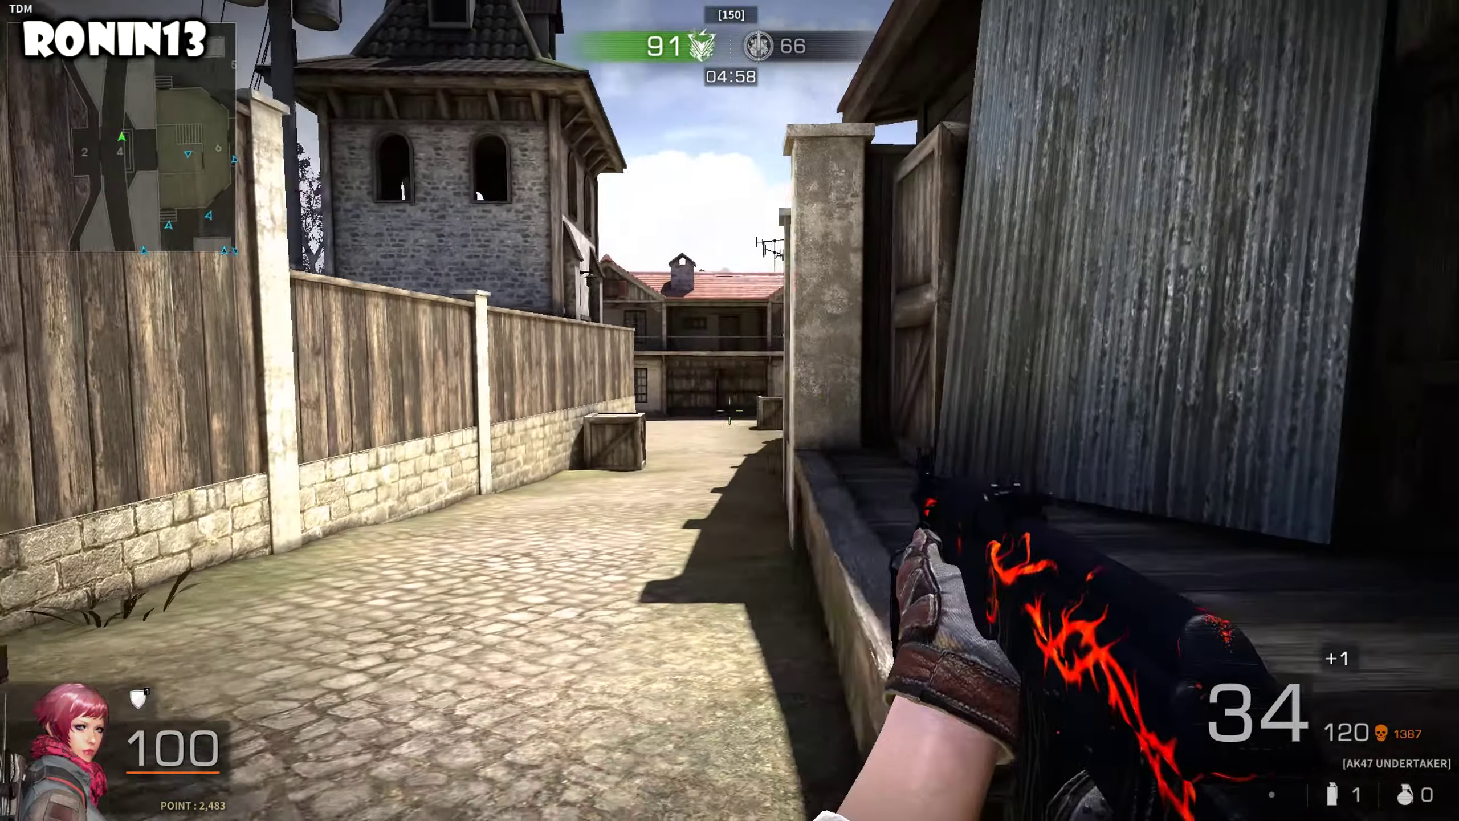
Step: Shoot the enemy inside the building and push through the doorway
{"action": "left_click", "coordinate": [730, 410]}
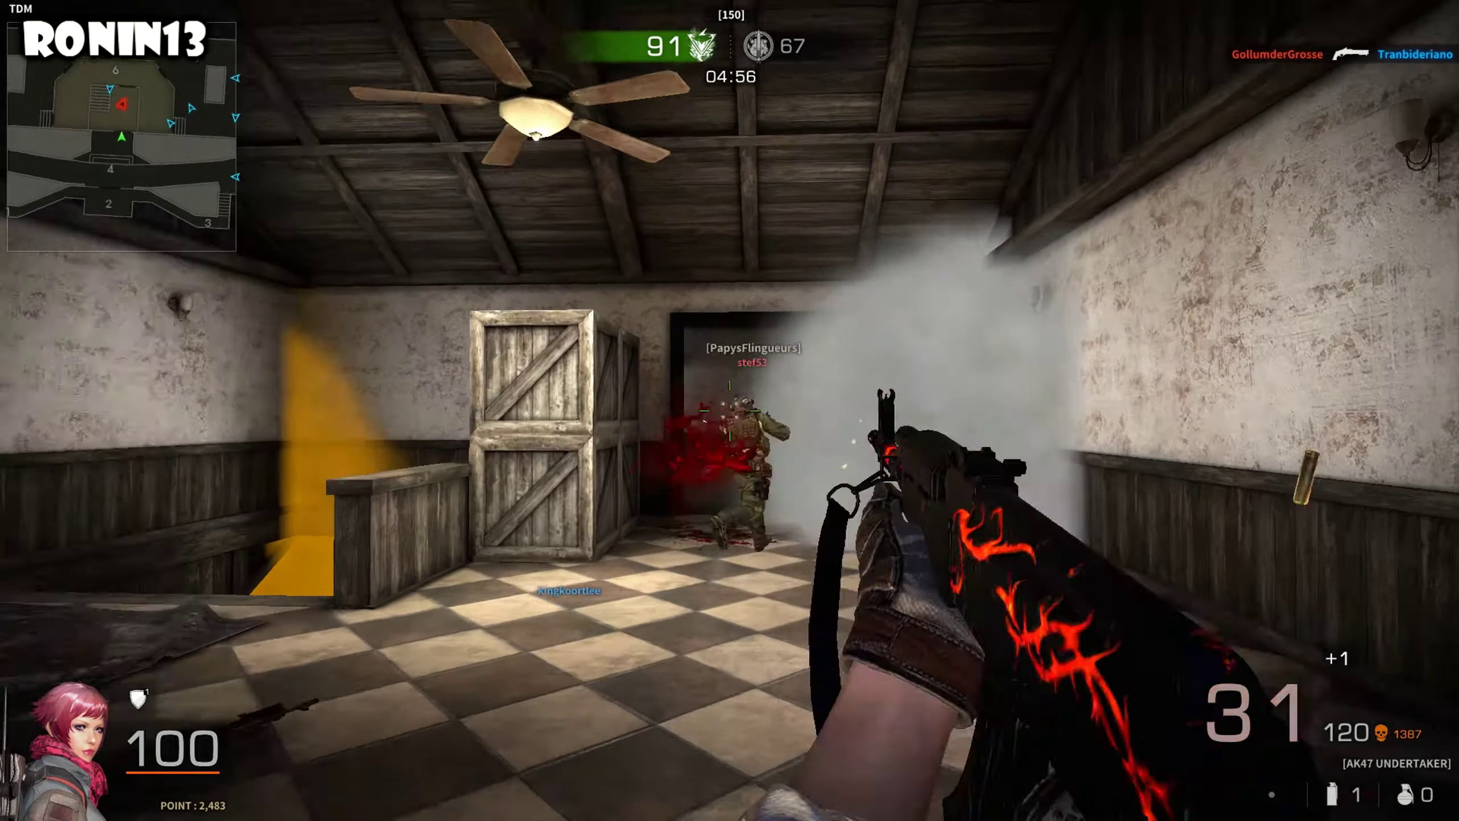
{"action": "left_click", "coordinate": [730, 411]}
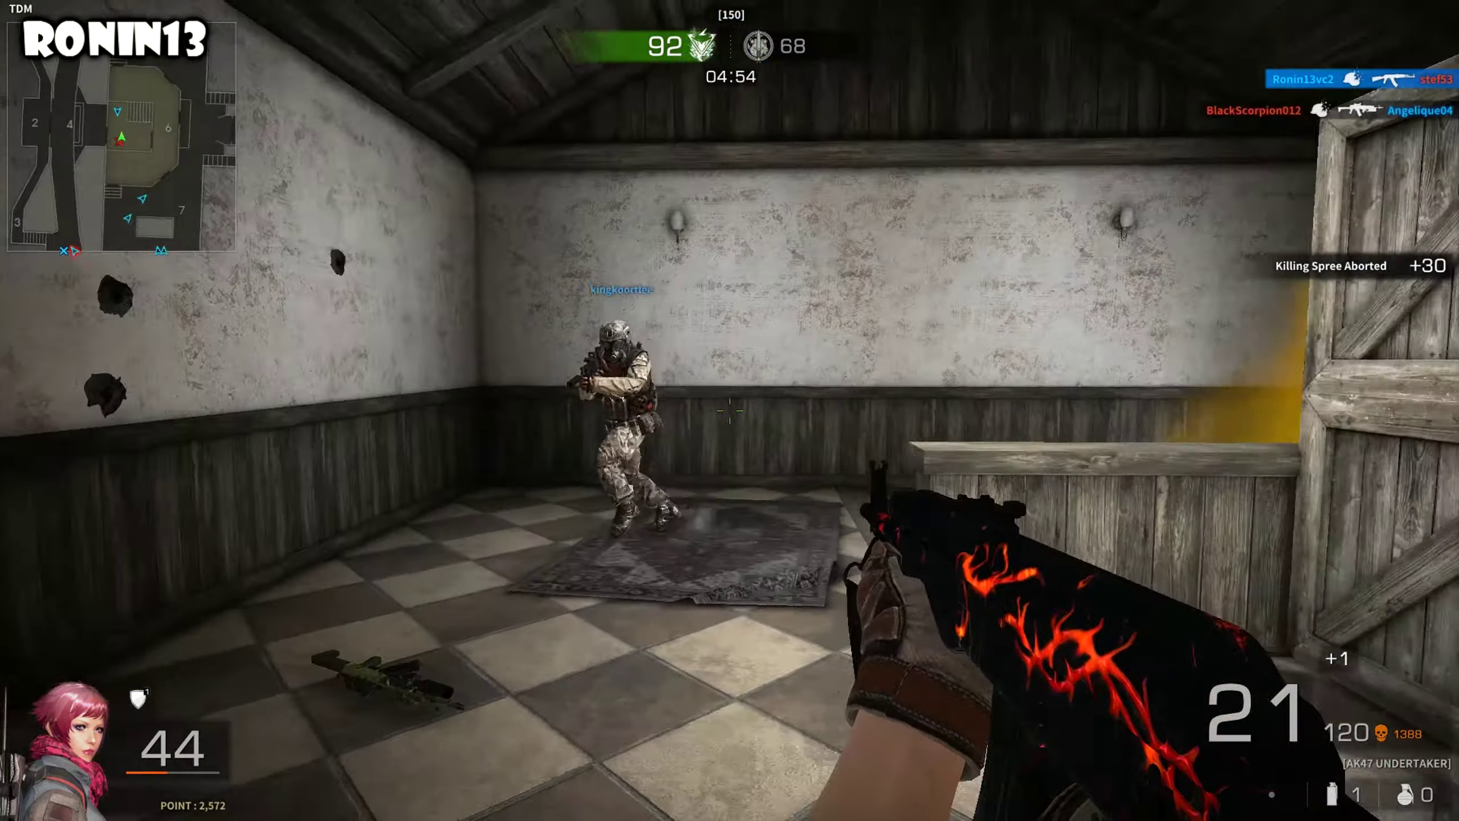
{"action": "key", "text": "w"}
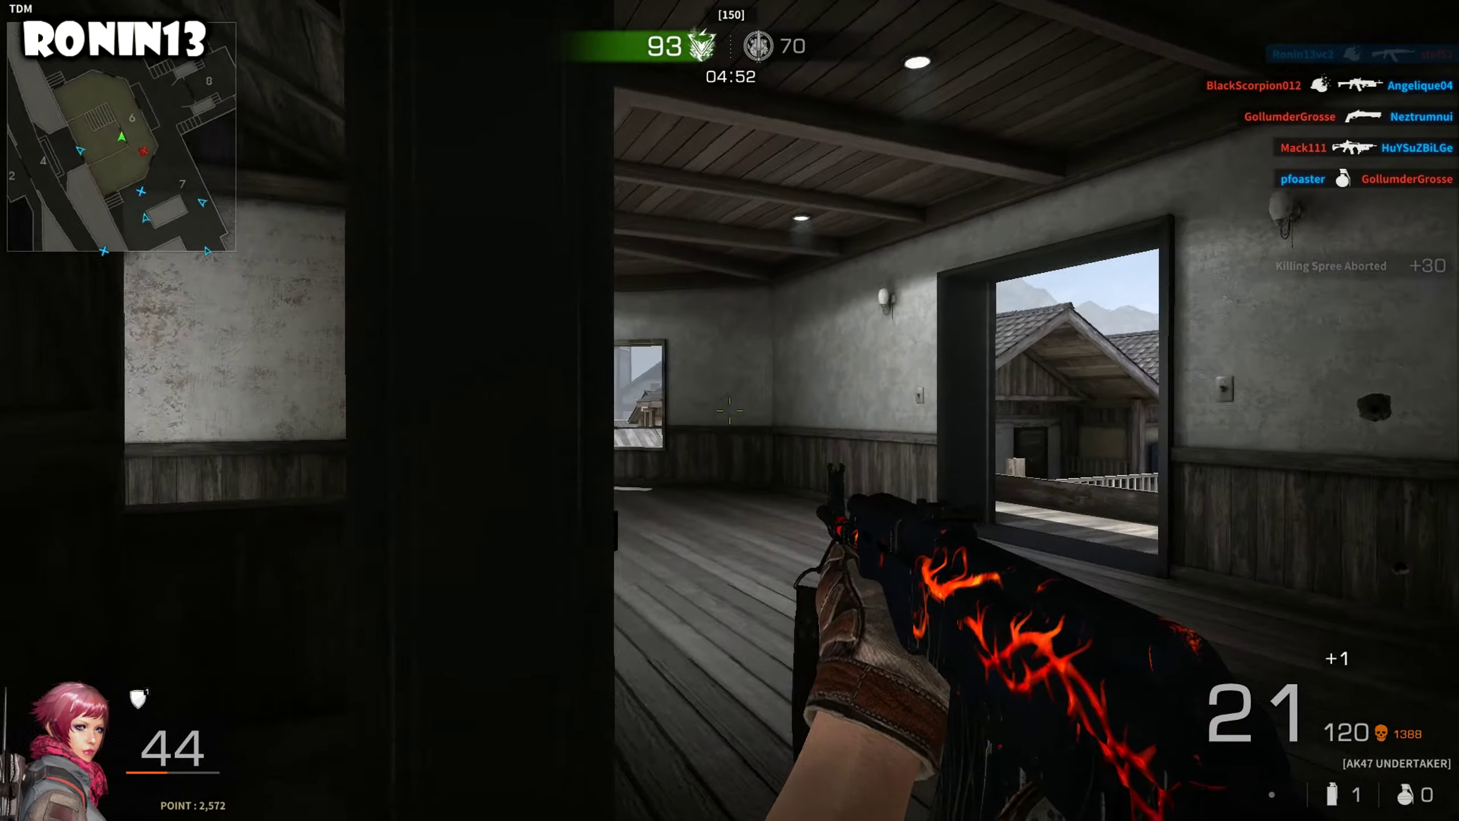
{"action": "key", "text": "w"}
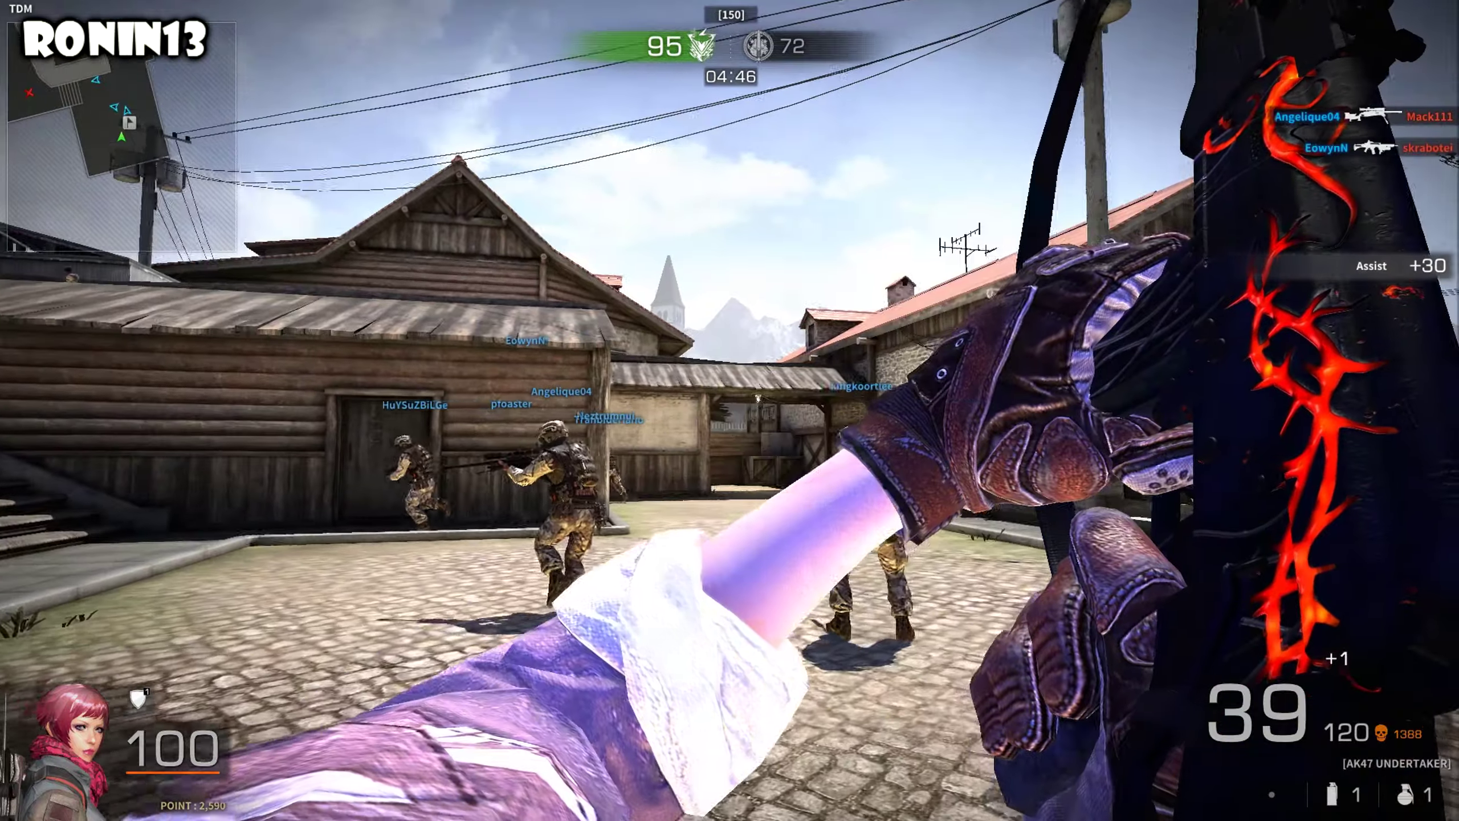
Step: After respawning, throw a gold grenade at the house and return to the AK47
{"action": "key", "text": "3"}
{"action": "key", "text": "1"}
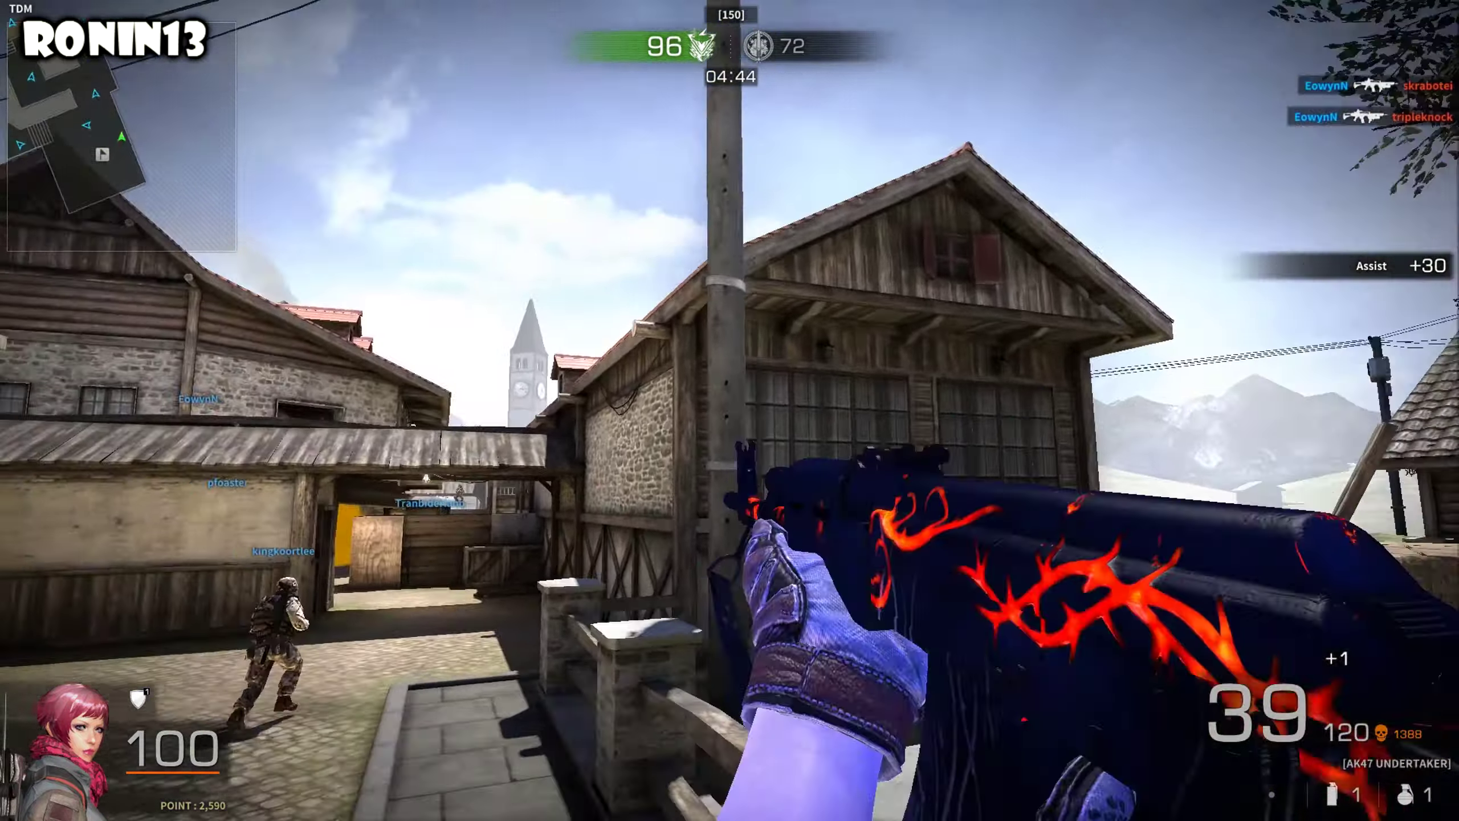
{"action": "key", "text": "3"}
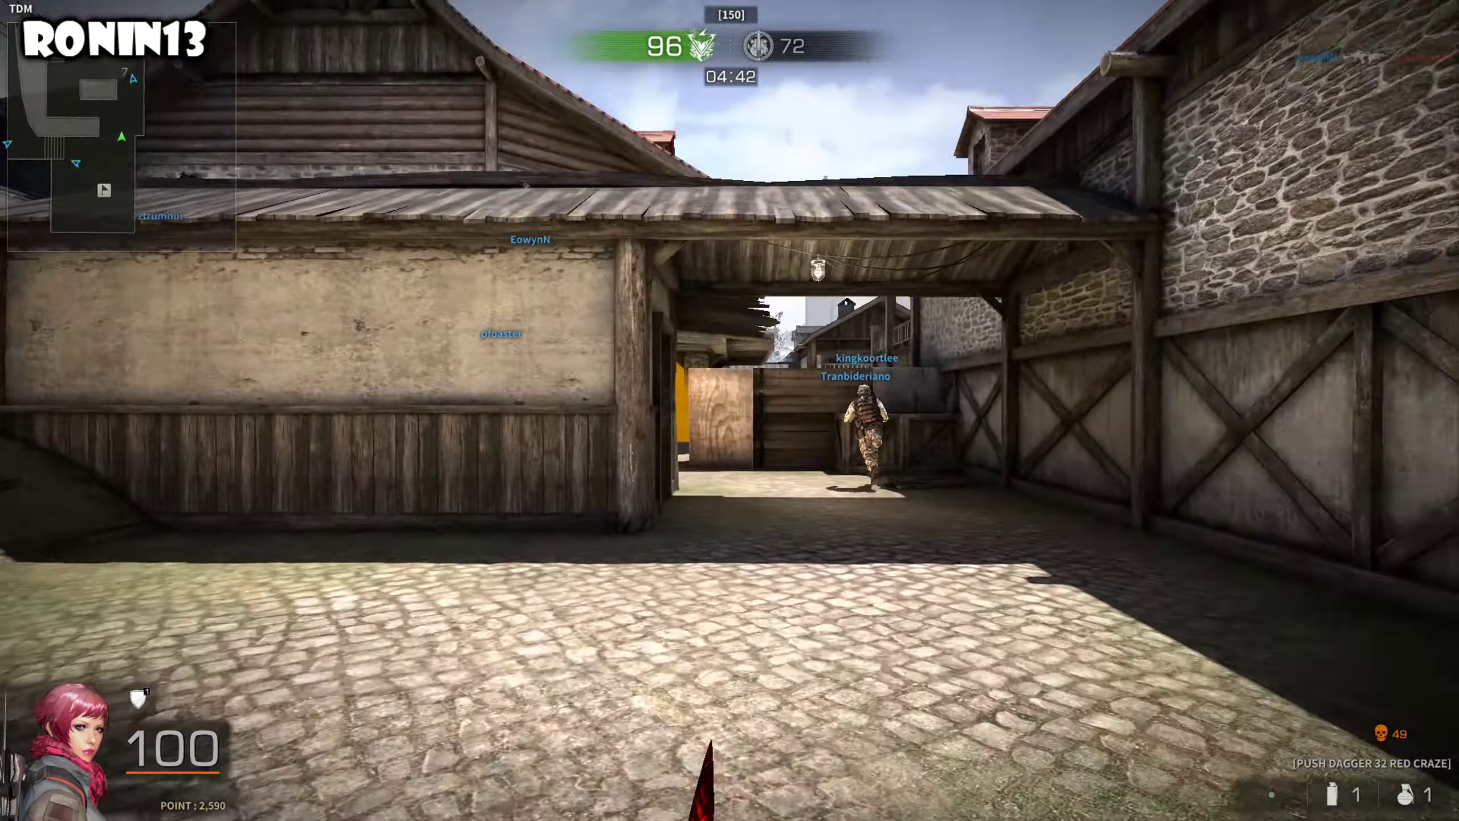
{"action": "key", "text": "4"}
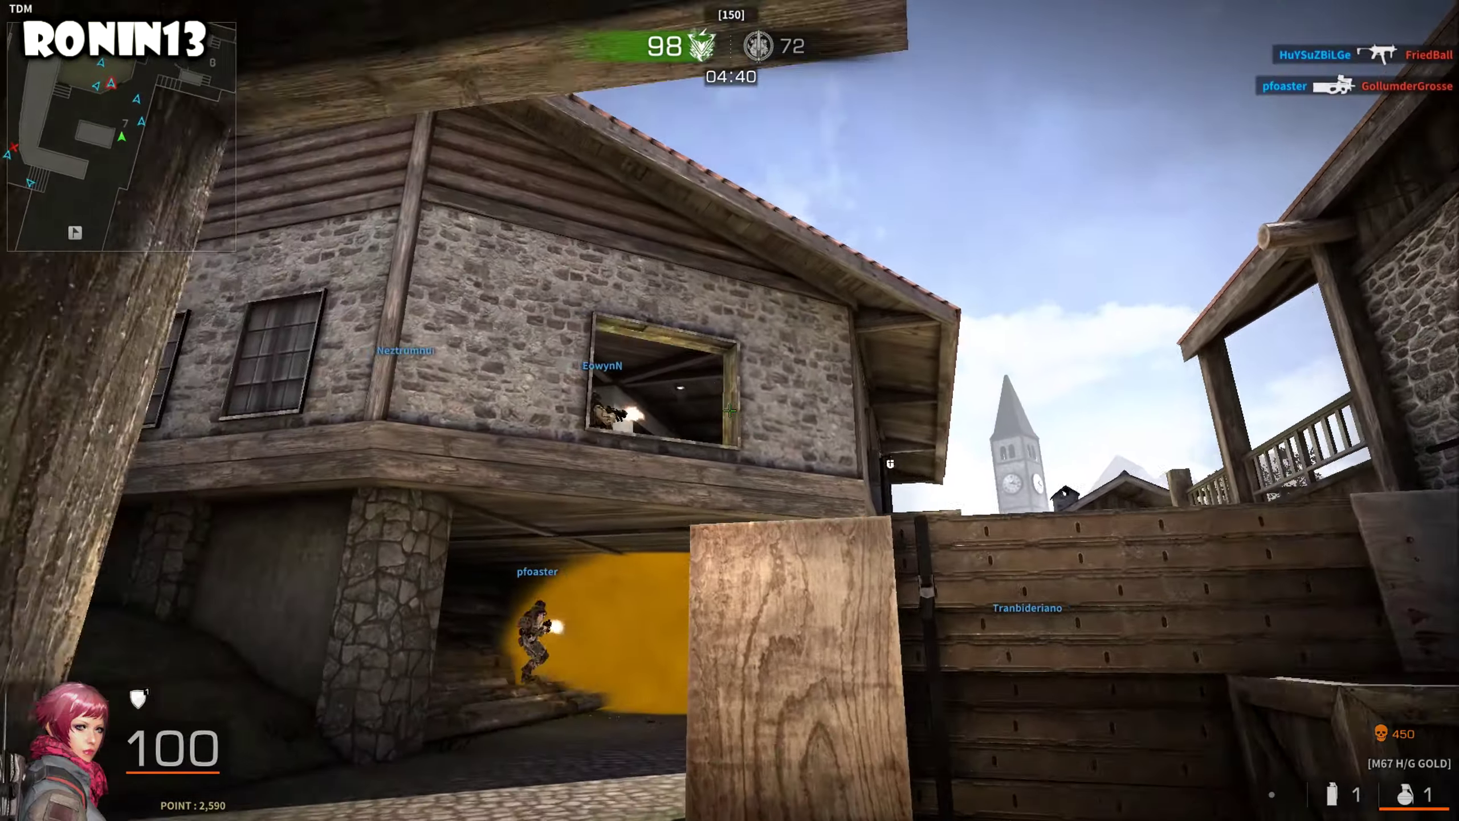
{"action": "left_click", "coordinate": [731, 410]}
{"action": "key", "text": "1"}
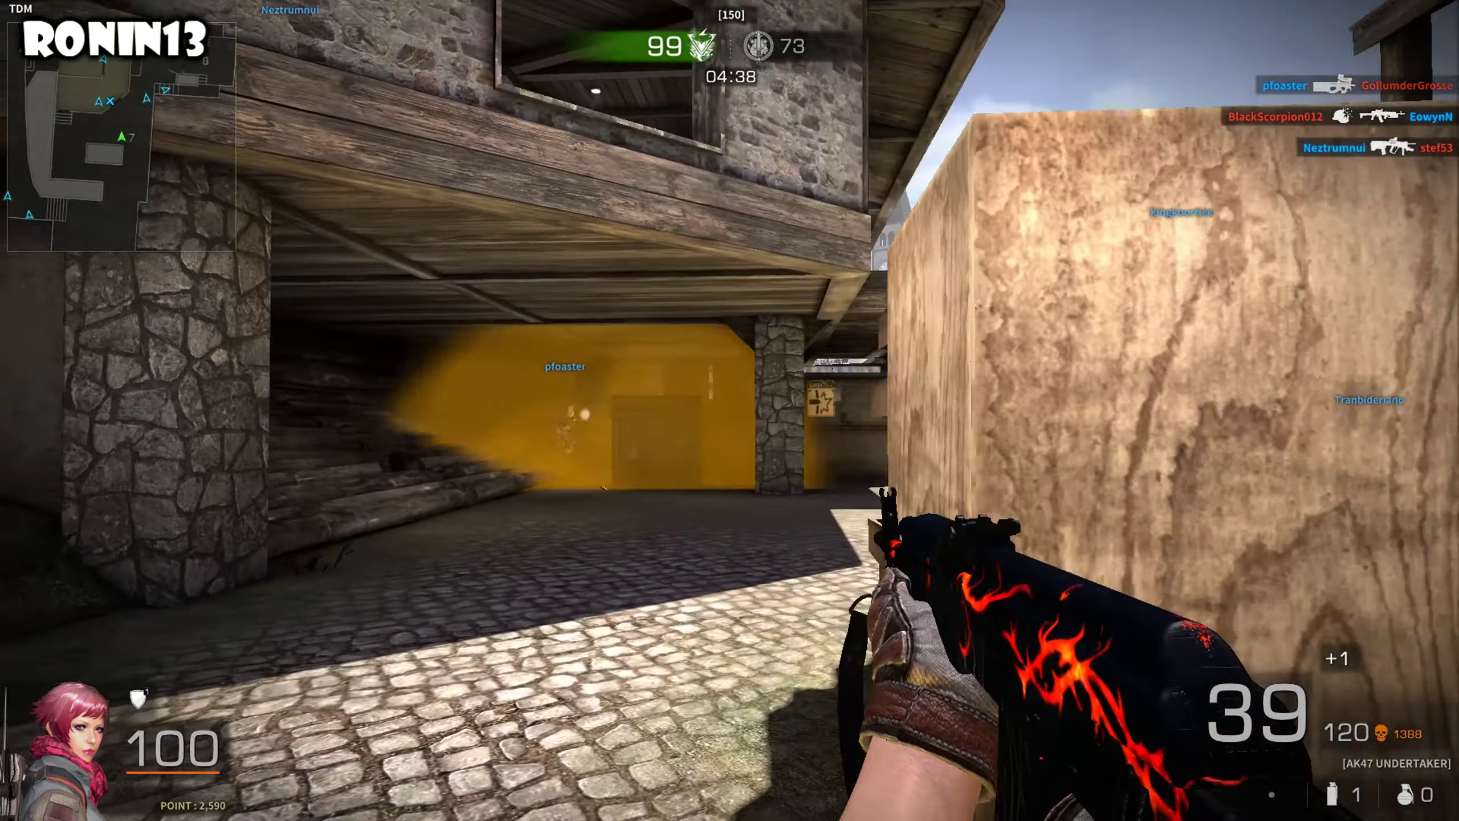
Step: Climb the stairs and shoot the hallway enemy, aiming down the sights
{"action": "key", "text": "3"}
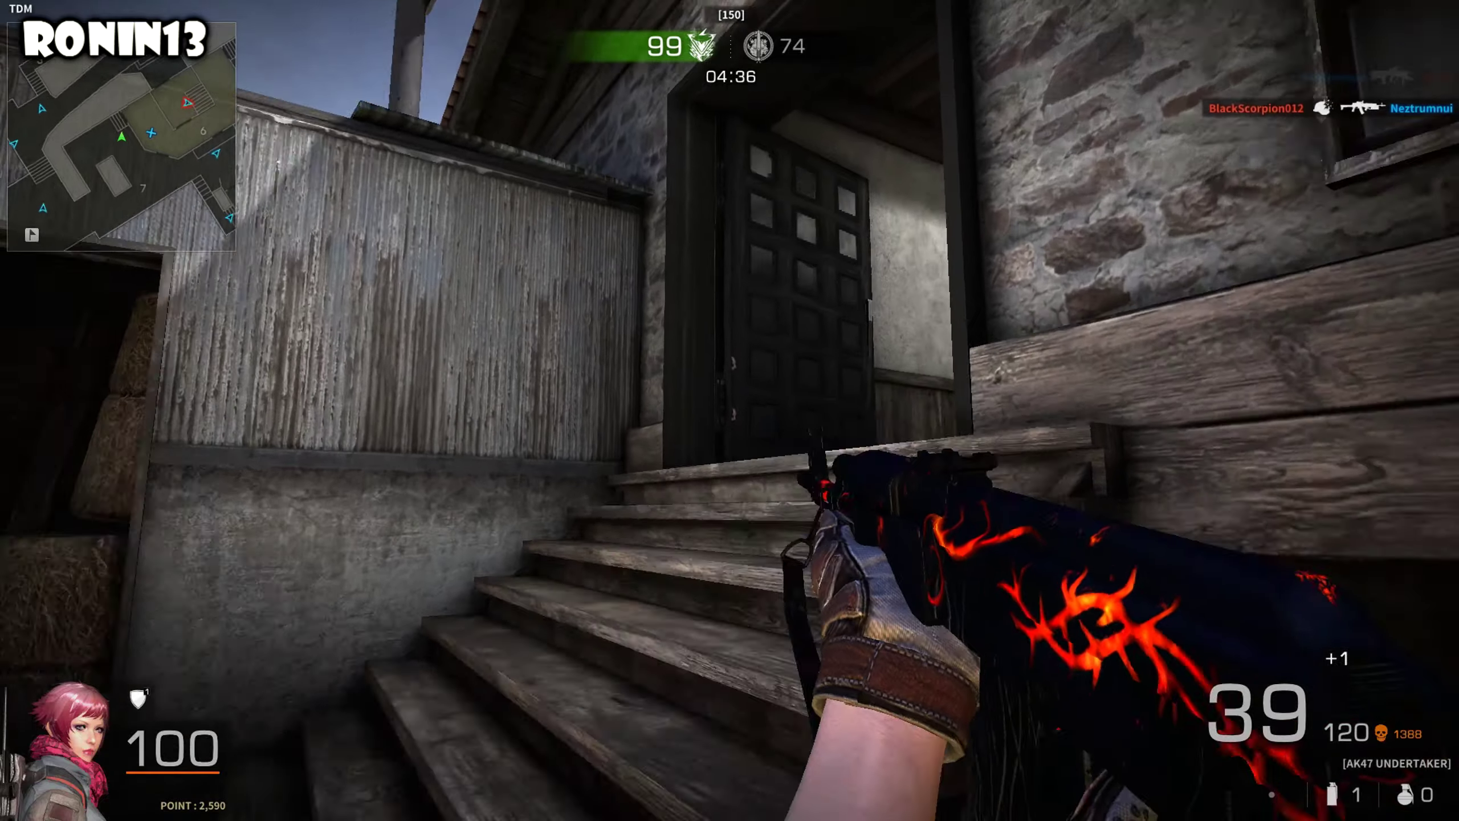
{"action": "key", "text": "w"}
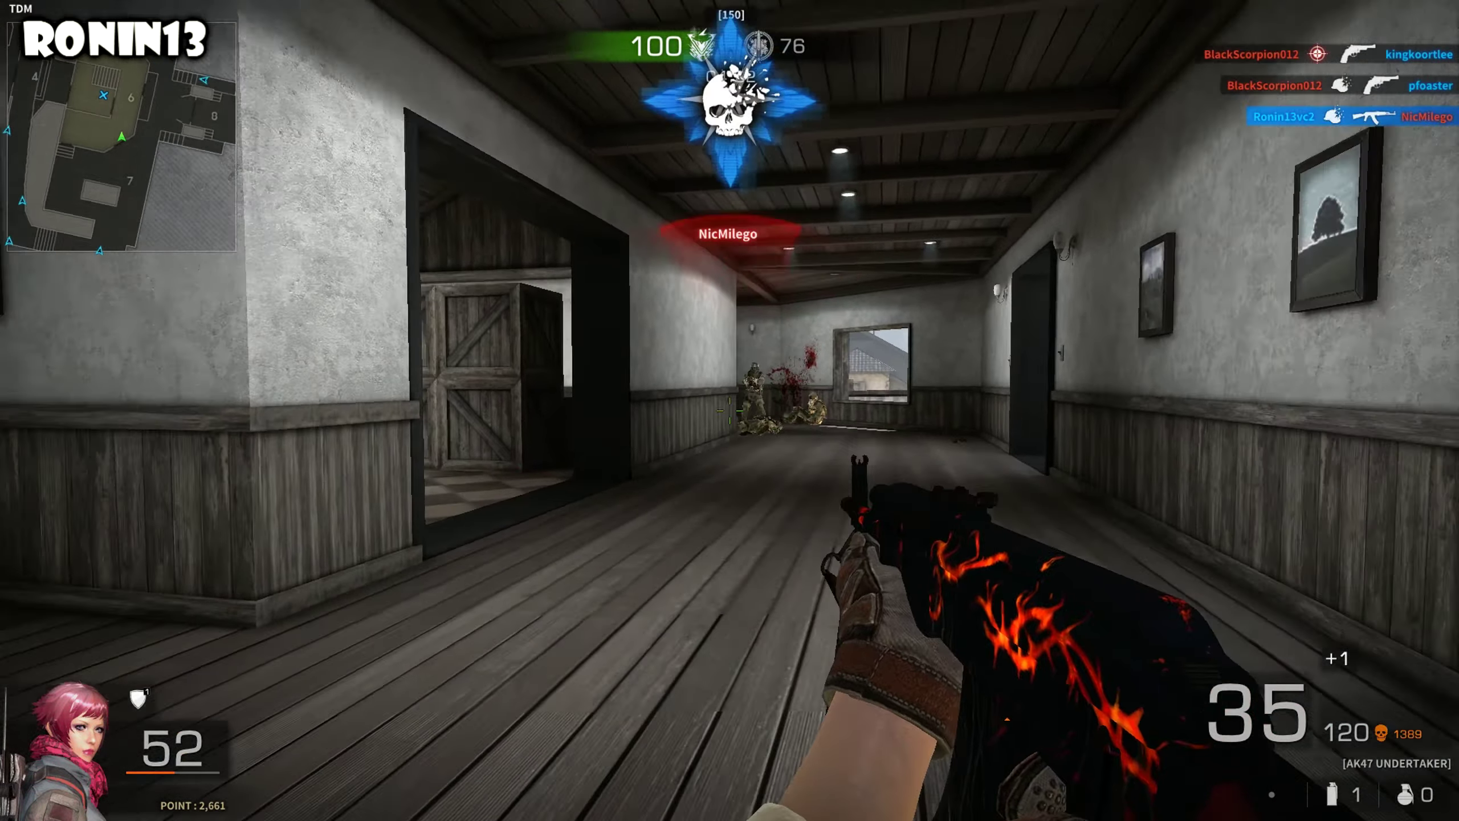
{"action": "left_click", "coordinate": [730, 411]}
{"action": "right_click", "coordinate": [730, 411]}
{"action": "left_click", "coordinate": [731, 411]}
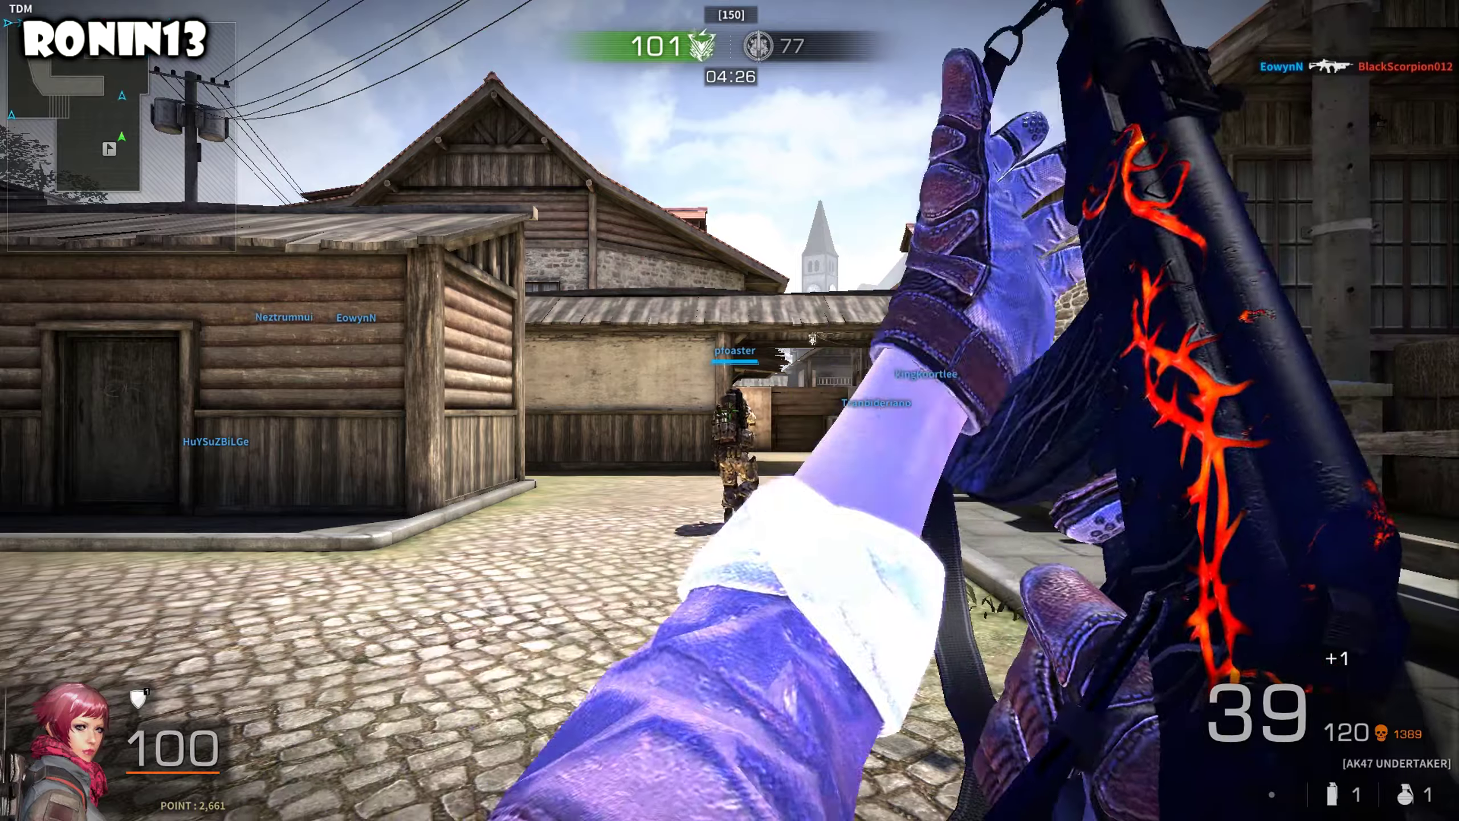
Step: Advance through the covered passage toward the smoky street with the AK47
{"action": "key", "text": "w"}
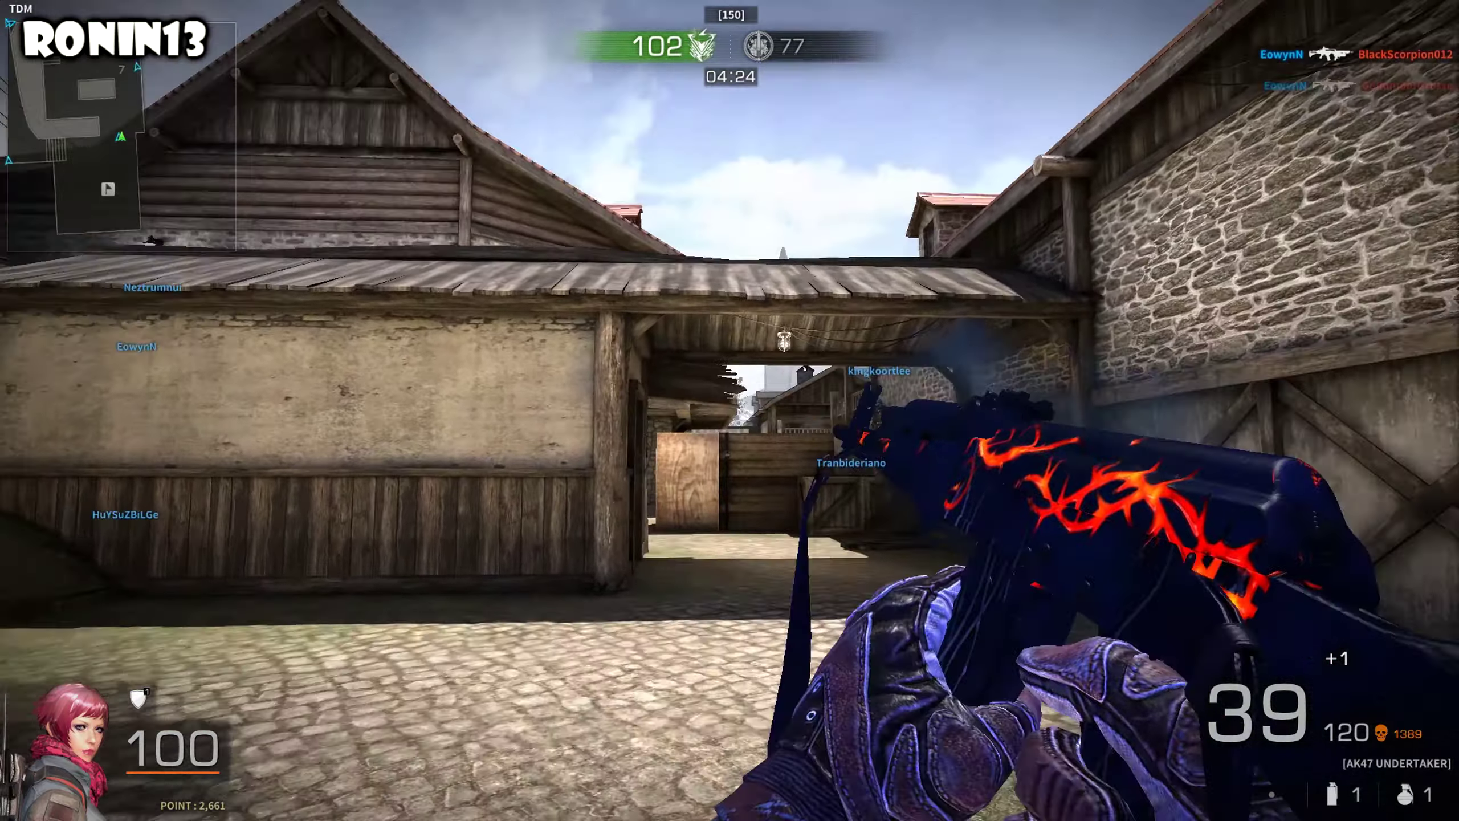
{"action": "key", "text": "3"}
{"action": "key", "text": "1"}
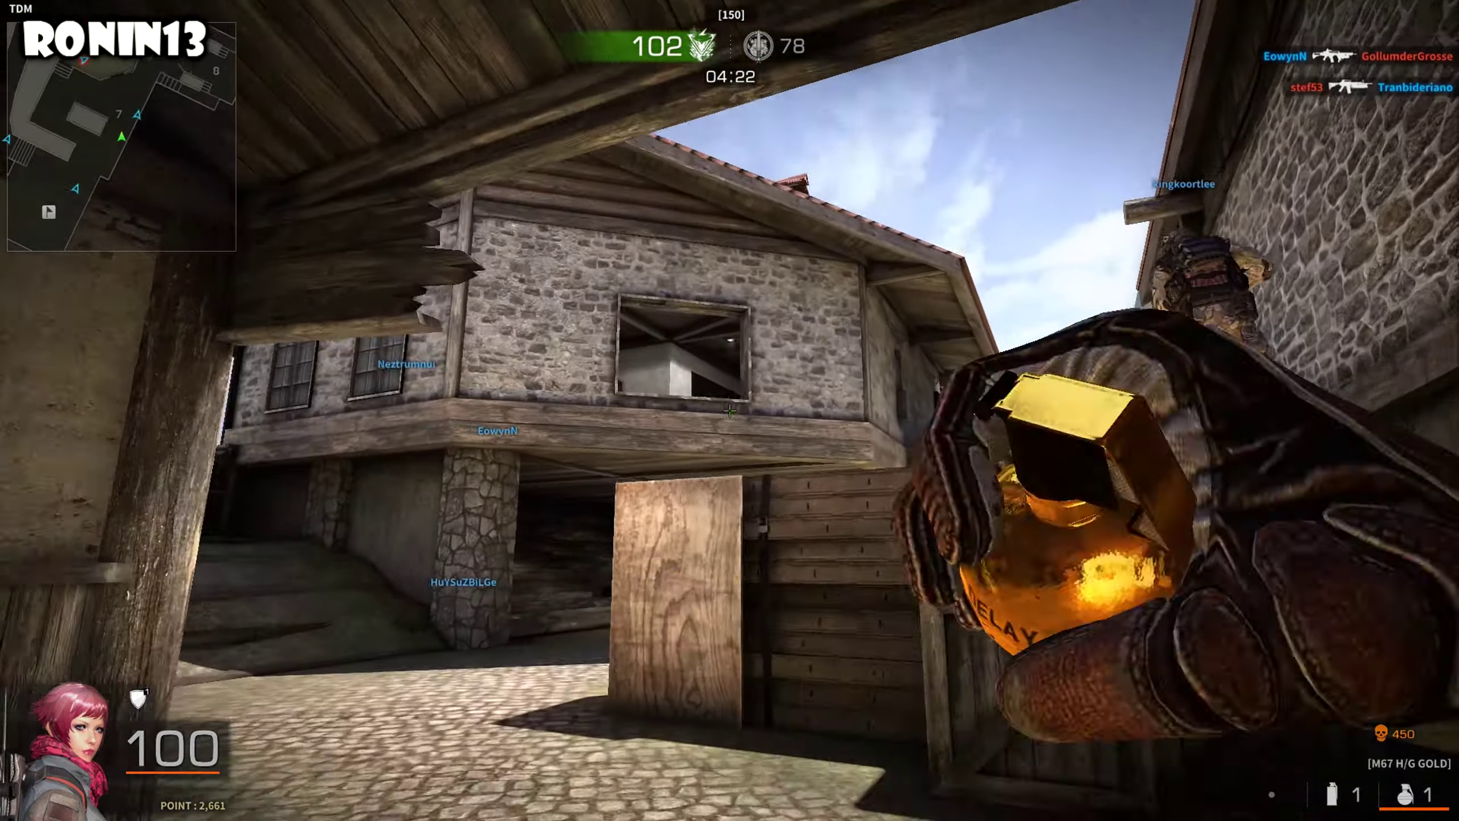
{"action": "key", "text": "w"}
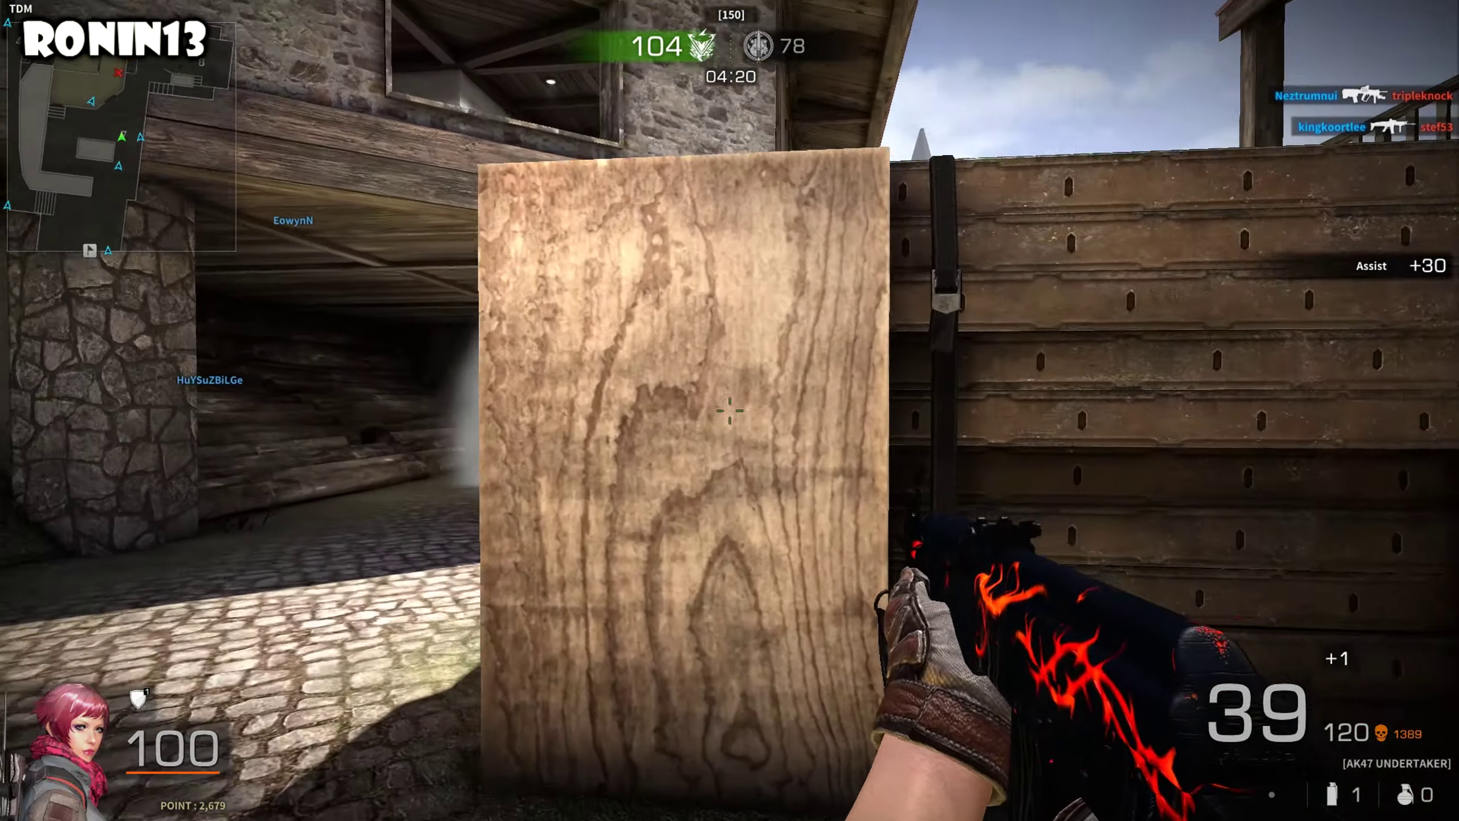
Step: Climb the stairs to the doorway and fire on enemies in the upstairs room
{"action": "key", "text": "3"}
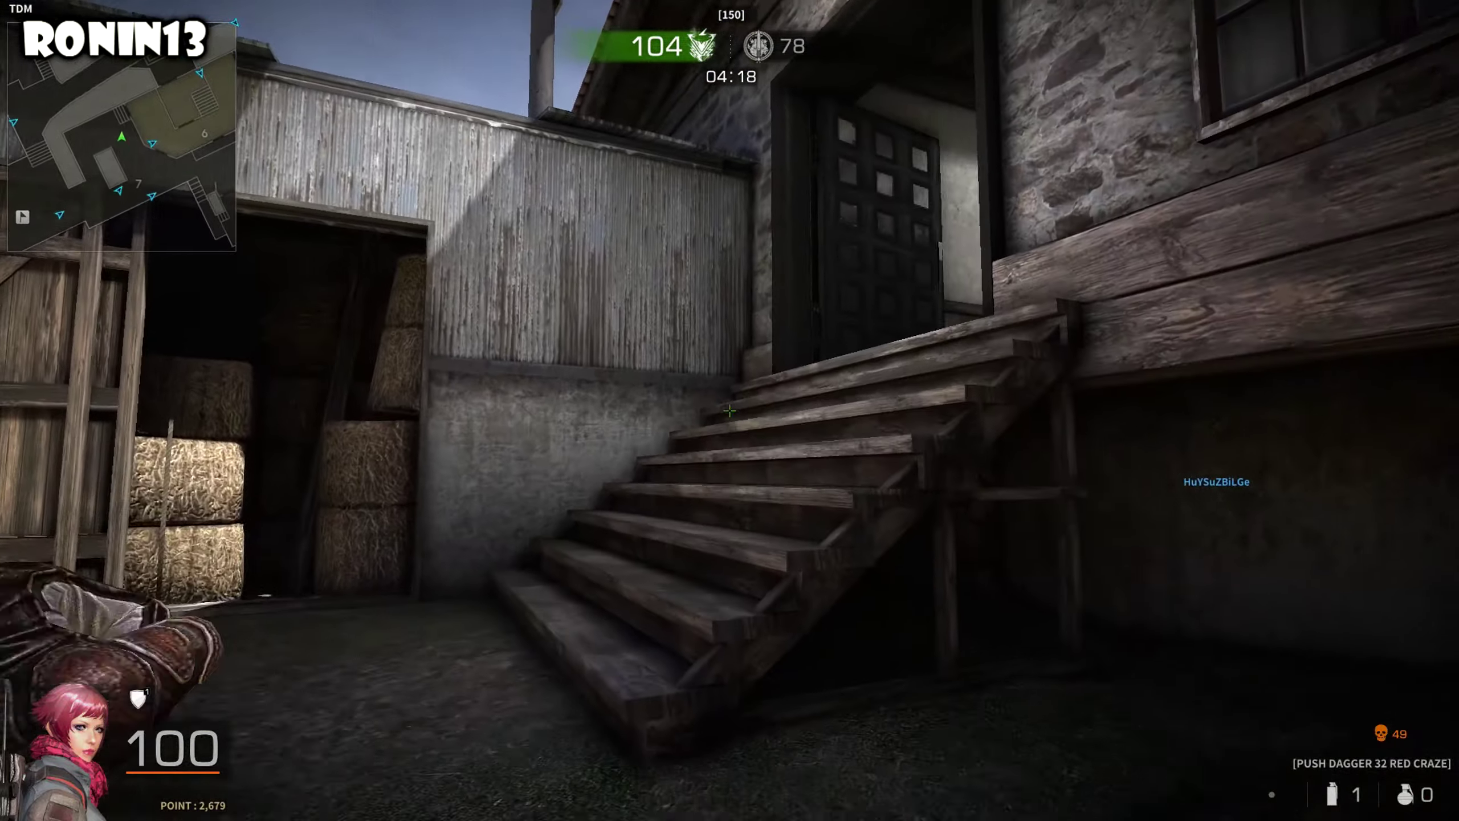
{"action": "key", "text": "4"}
{"action": "key", "text": "w"}
{"action": "key", "text": "w"}
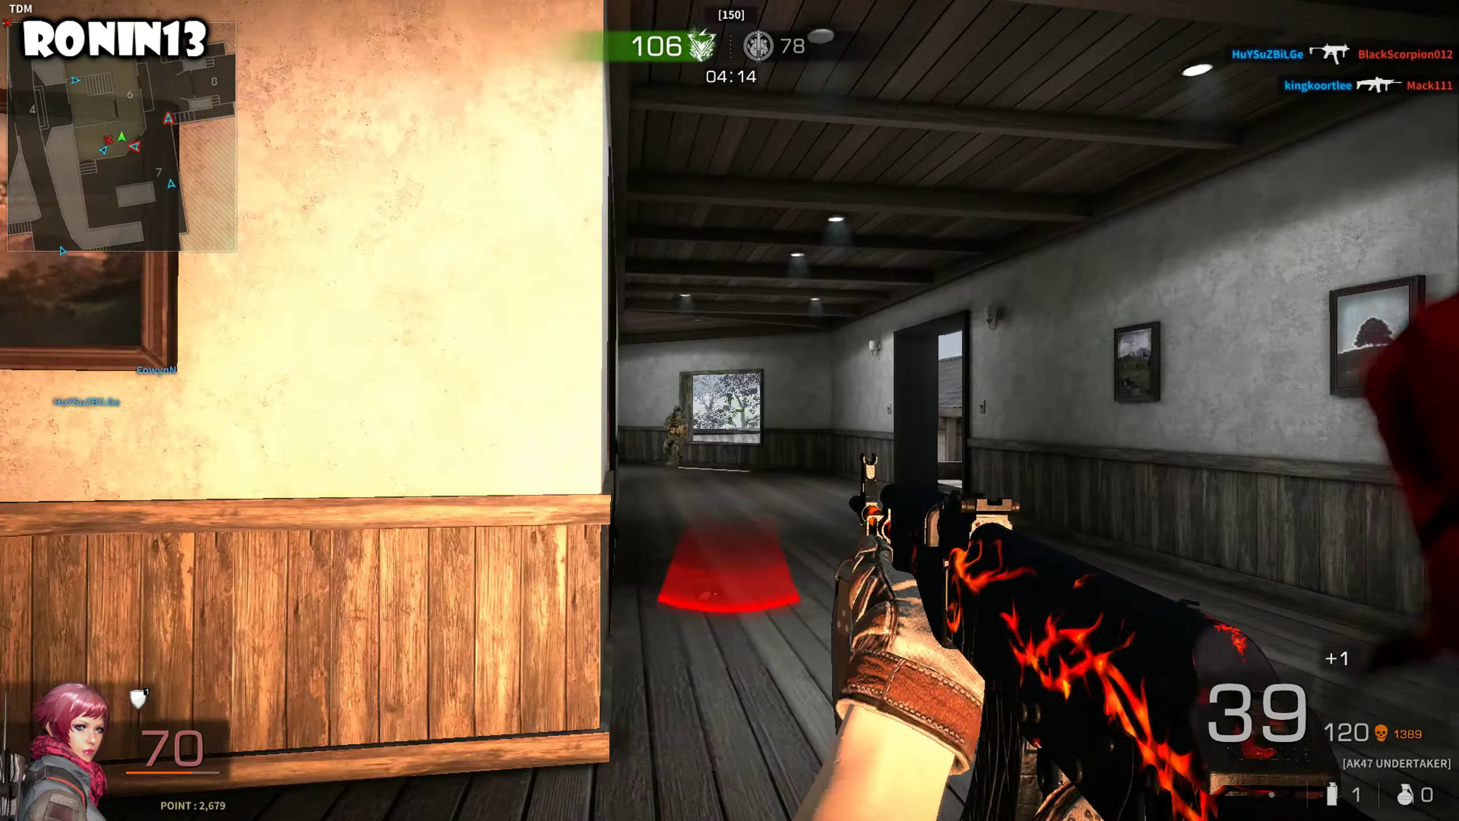
{"action": "left_click", "coordinate": [729, 411]}
{"action": "left_click", "coordinate": [730, 411]}
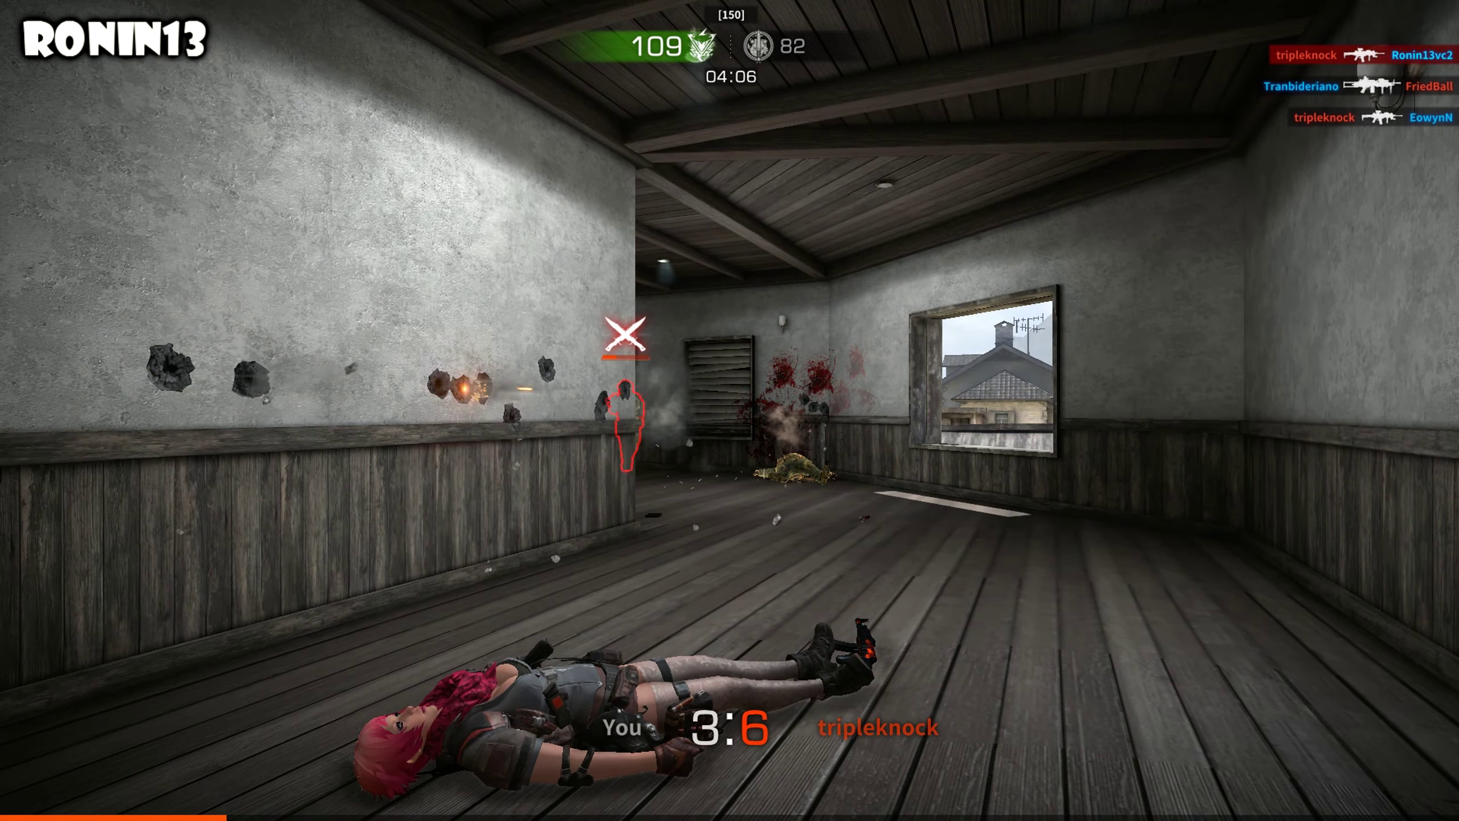
Step: Check the scores, throw a gold grenade over the wall, and shoot nearby enemies
{"action": "key", "text": "Tab"}
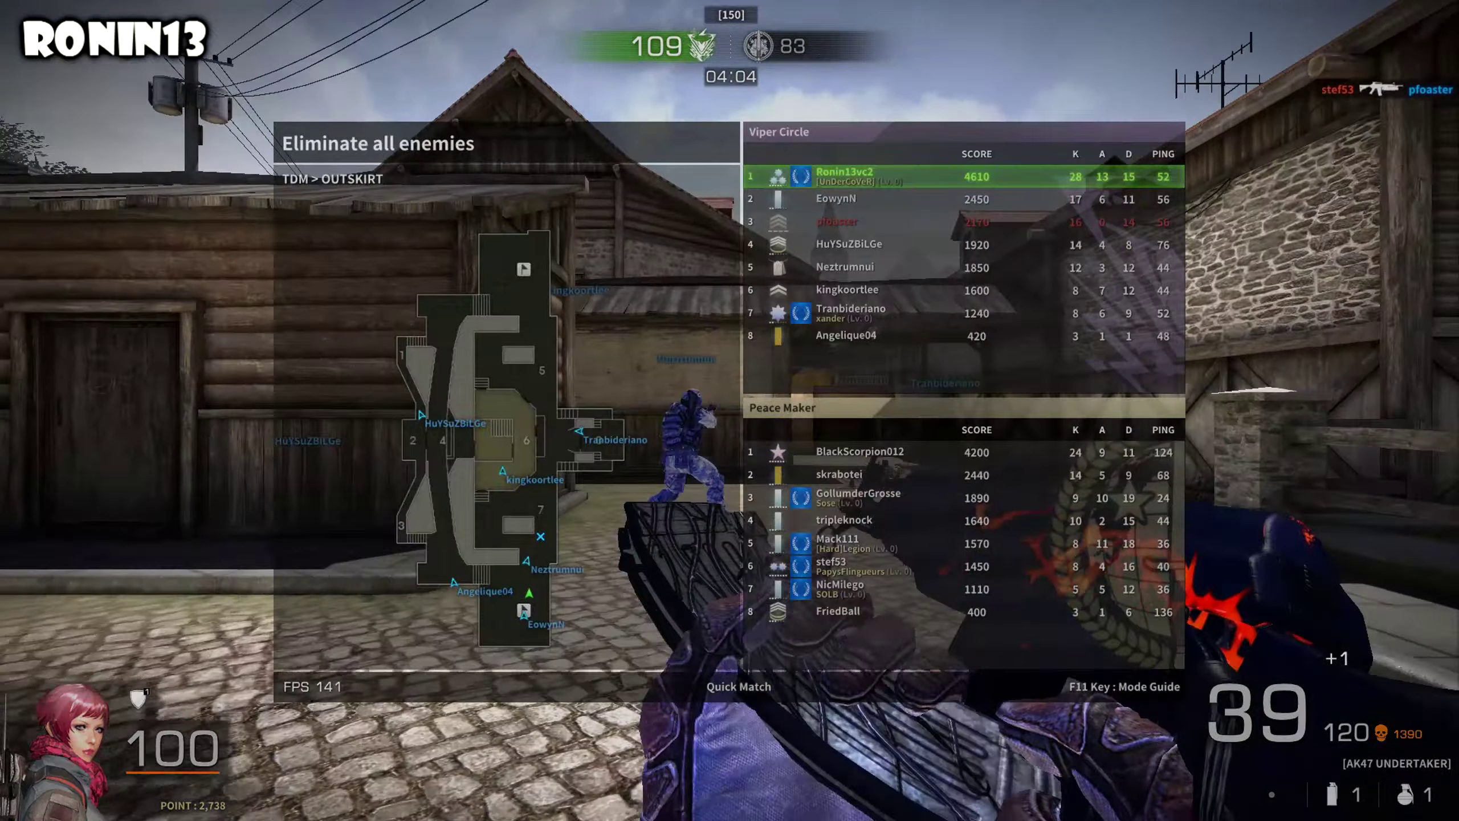
{"action": "key", "text": "3"}
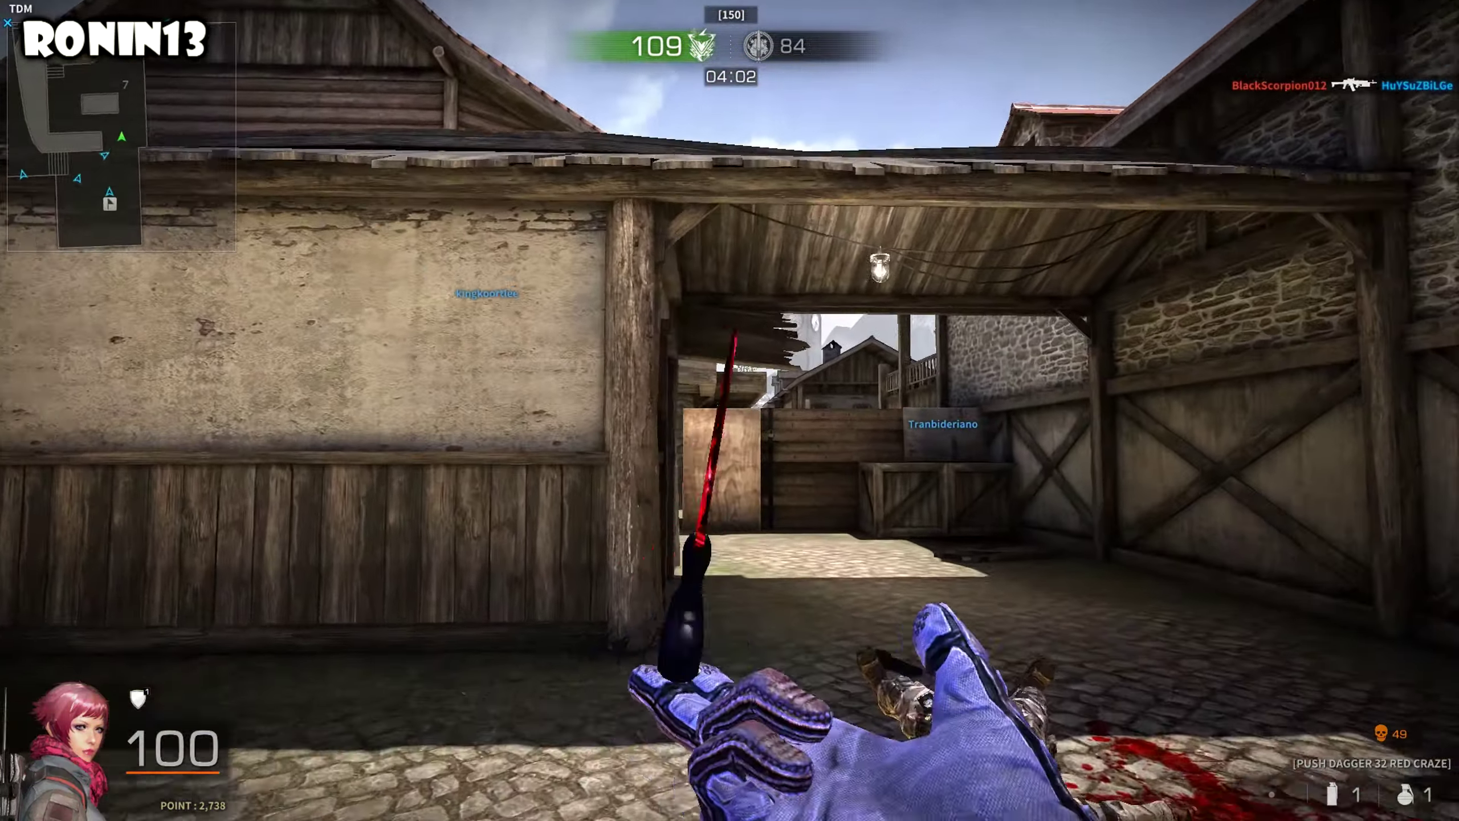
{"action": "key", "text": "4"}
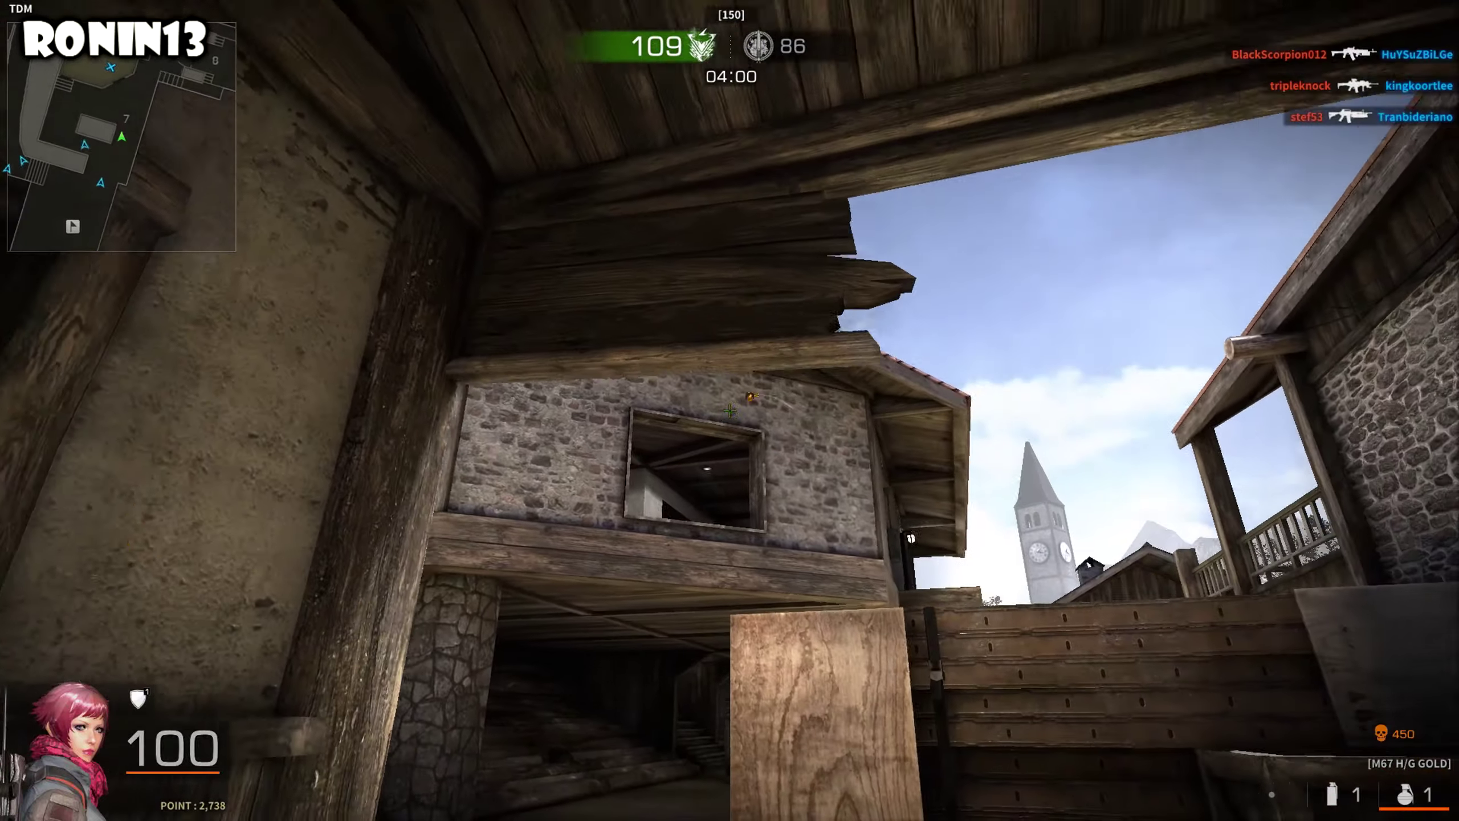
{"action": "left_click", "coordinate": [730, 411]}
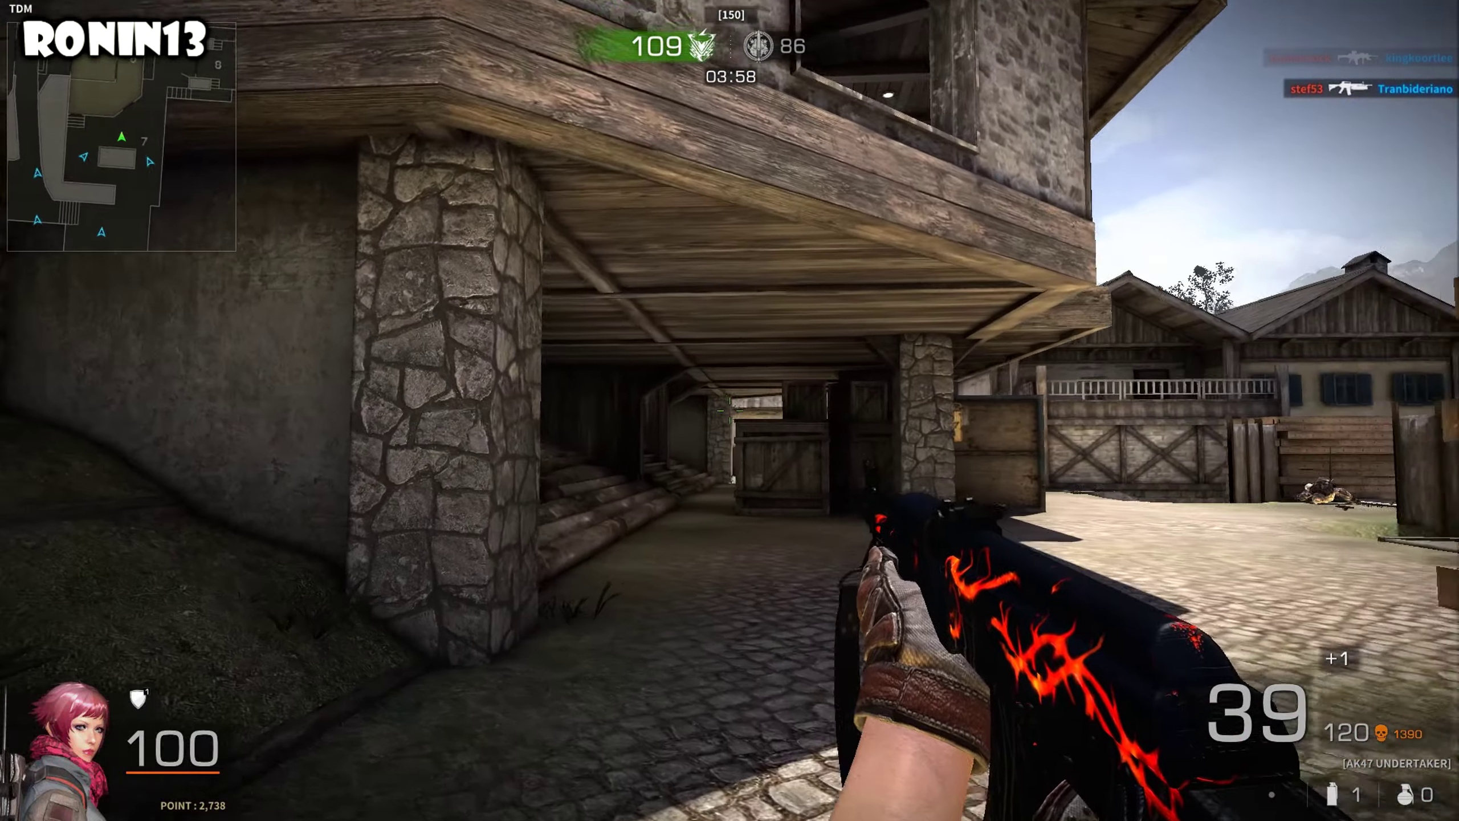
{"action": "left_click", "coordinate": [730, 411]}
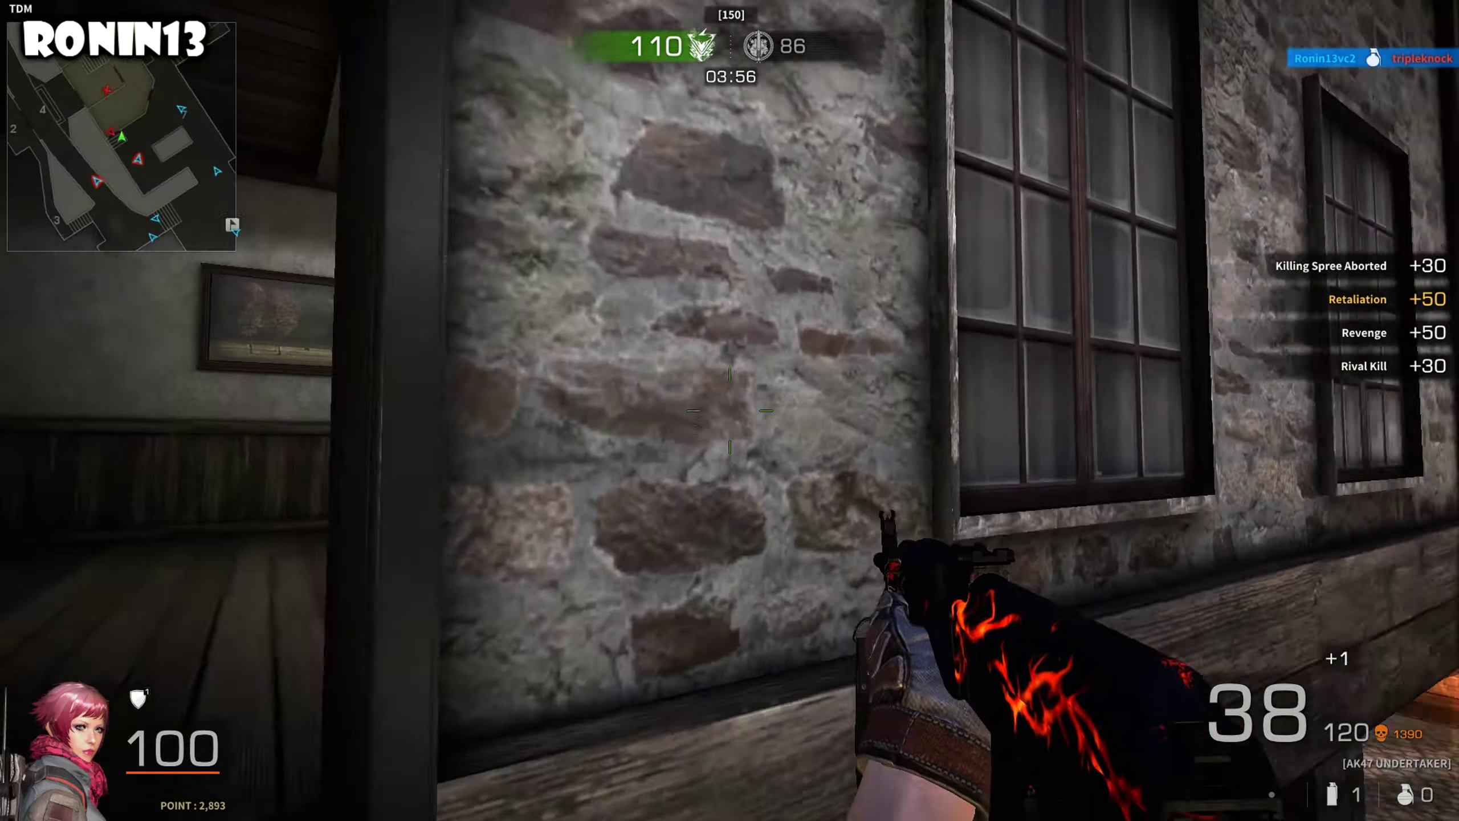
{"action": "left_click", "coordinate": [730, 410]}
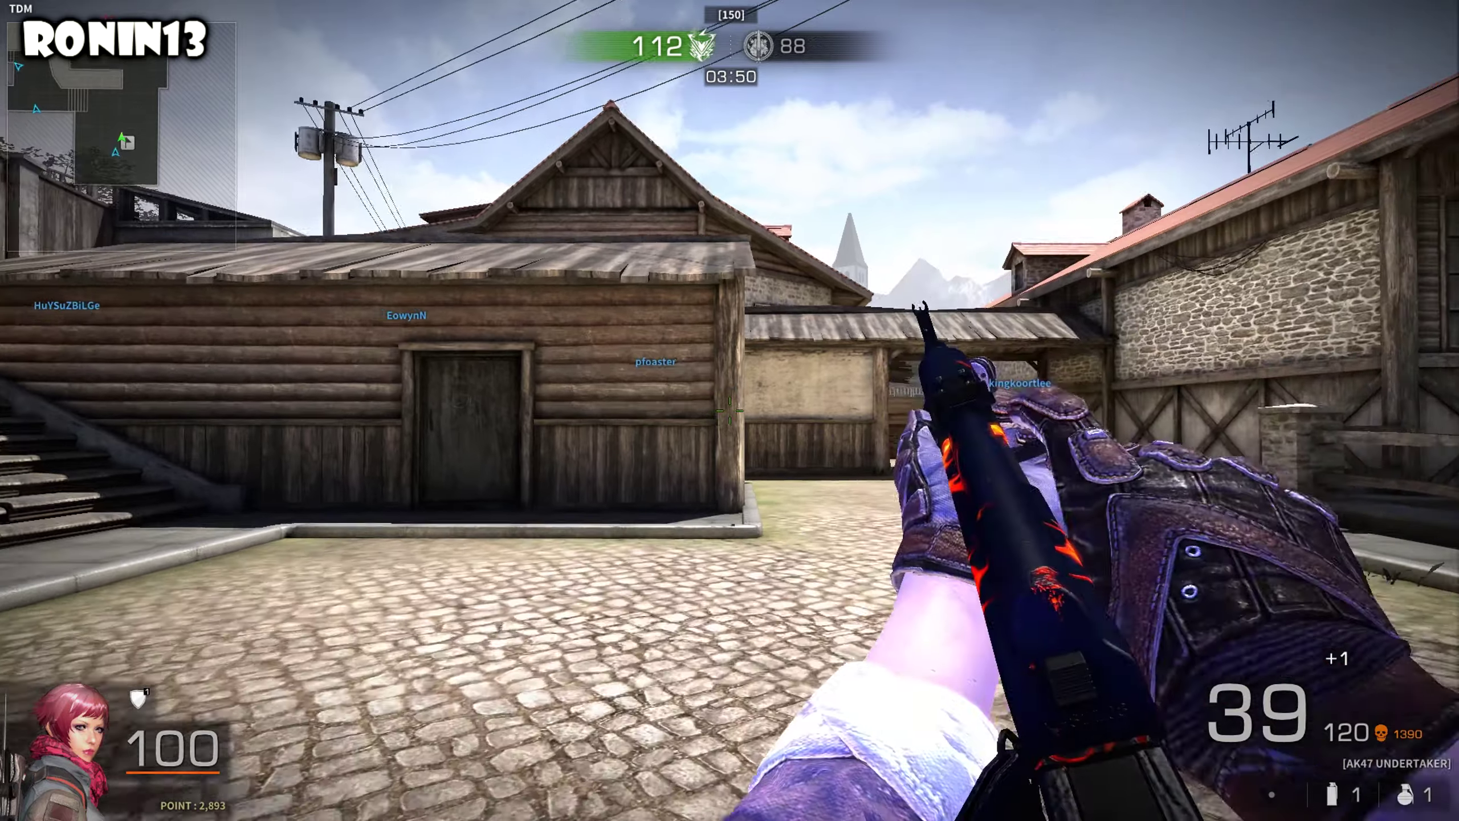
Step: Grenade the smoky building, then fire the AK47 at the alley enemy
{"action": "key", "text": "3"}
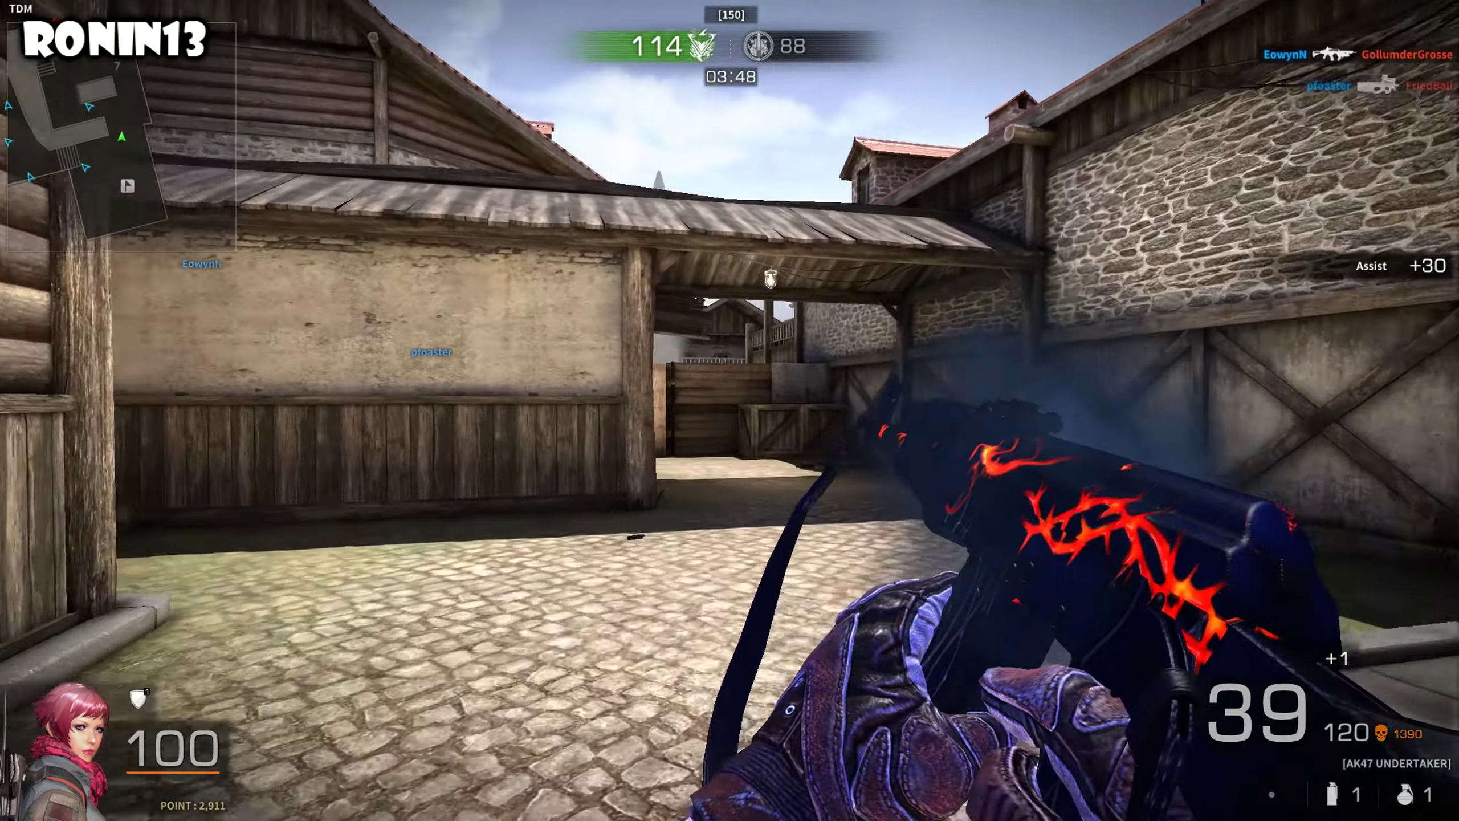
{"action": "key", "text": "4"}
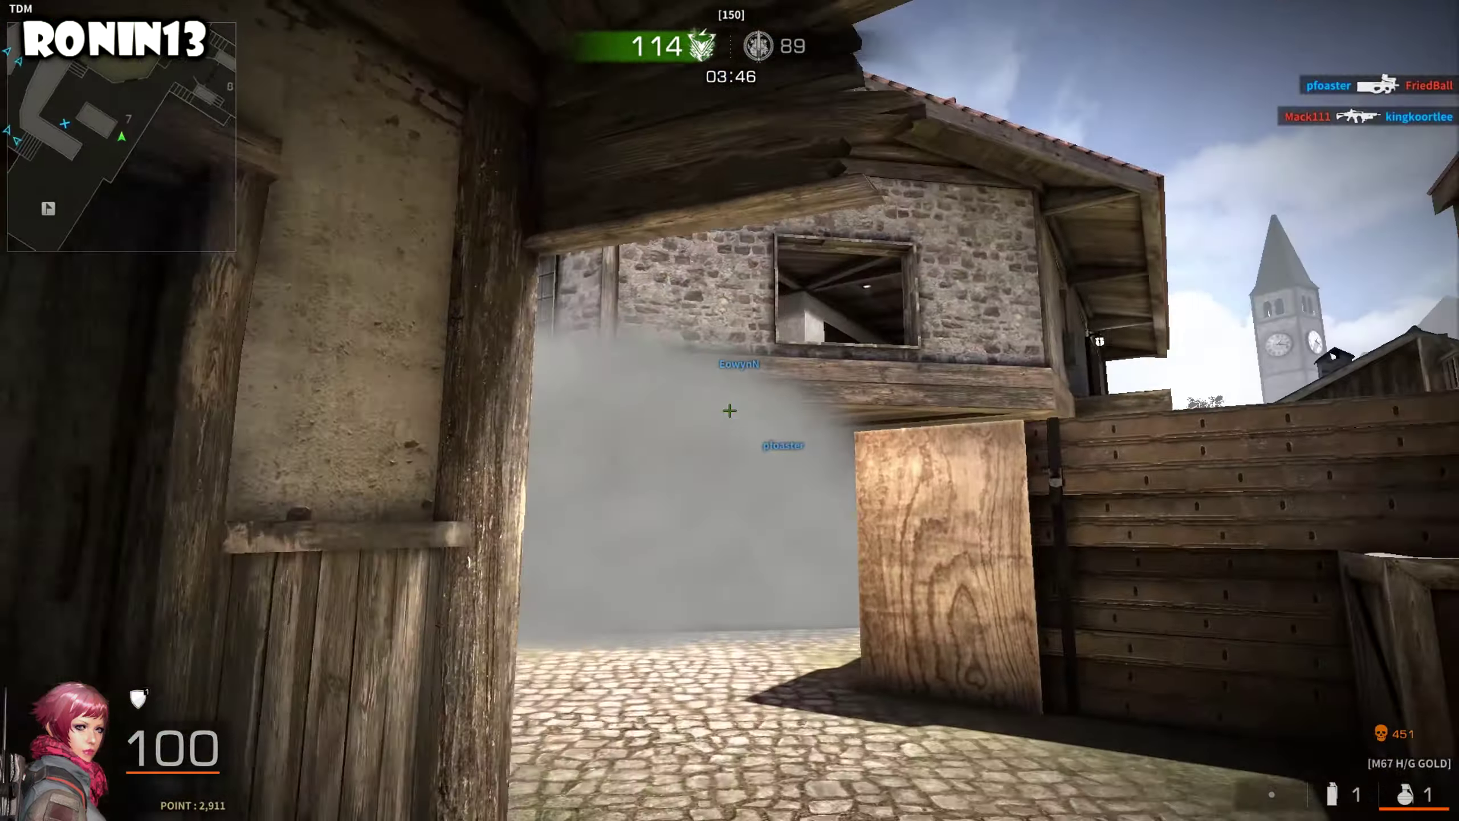
{"action": "key", "text": "2"}
{"action": "key", "text": "1"}
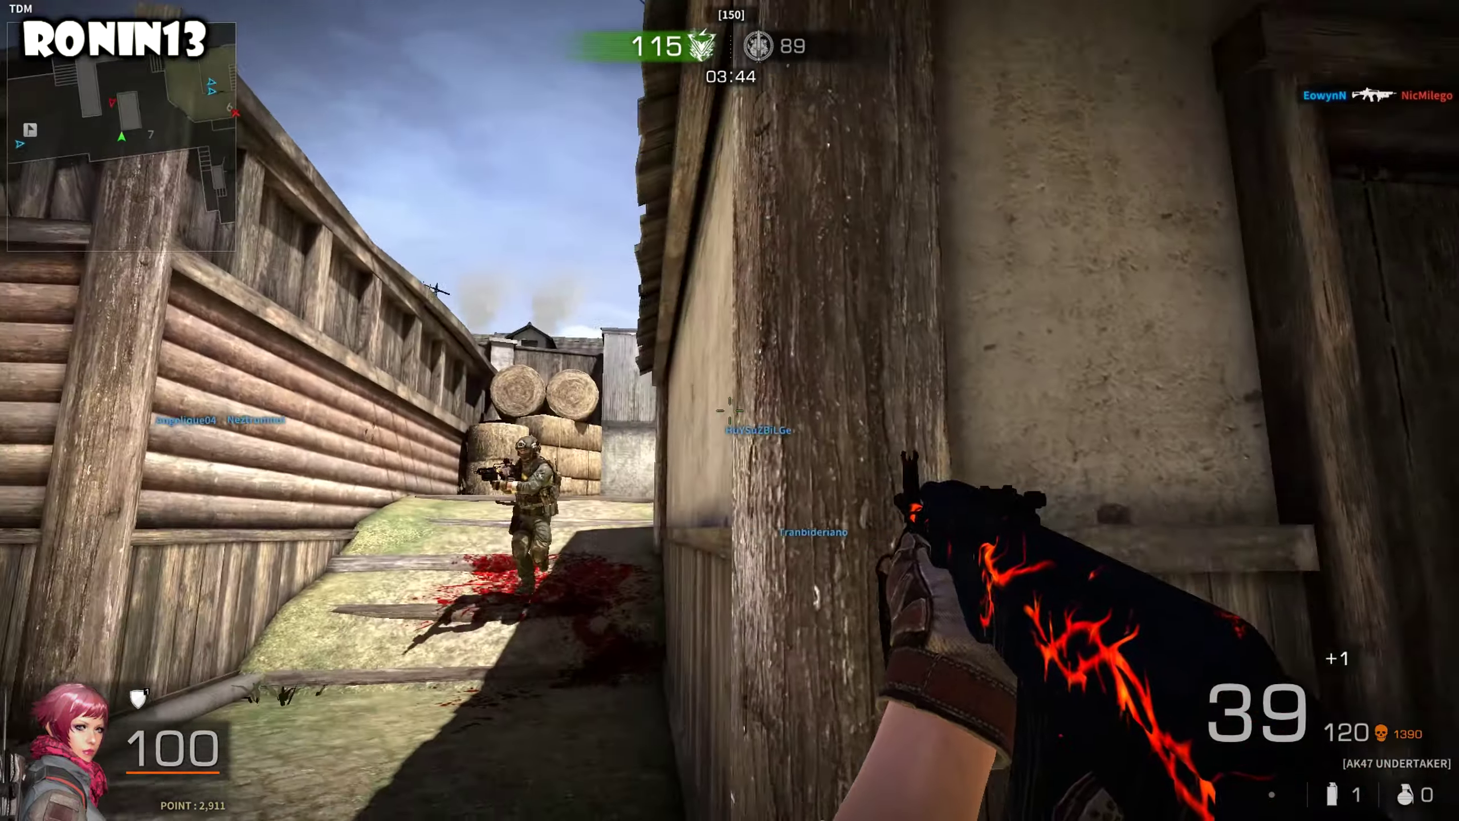
{"action": "left_click", "coordinate": [730, 411]}
Step: Advance past the underpass and shoot the enemy inside the room
{"action": "key", "text": "w"}
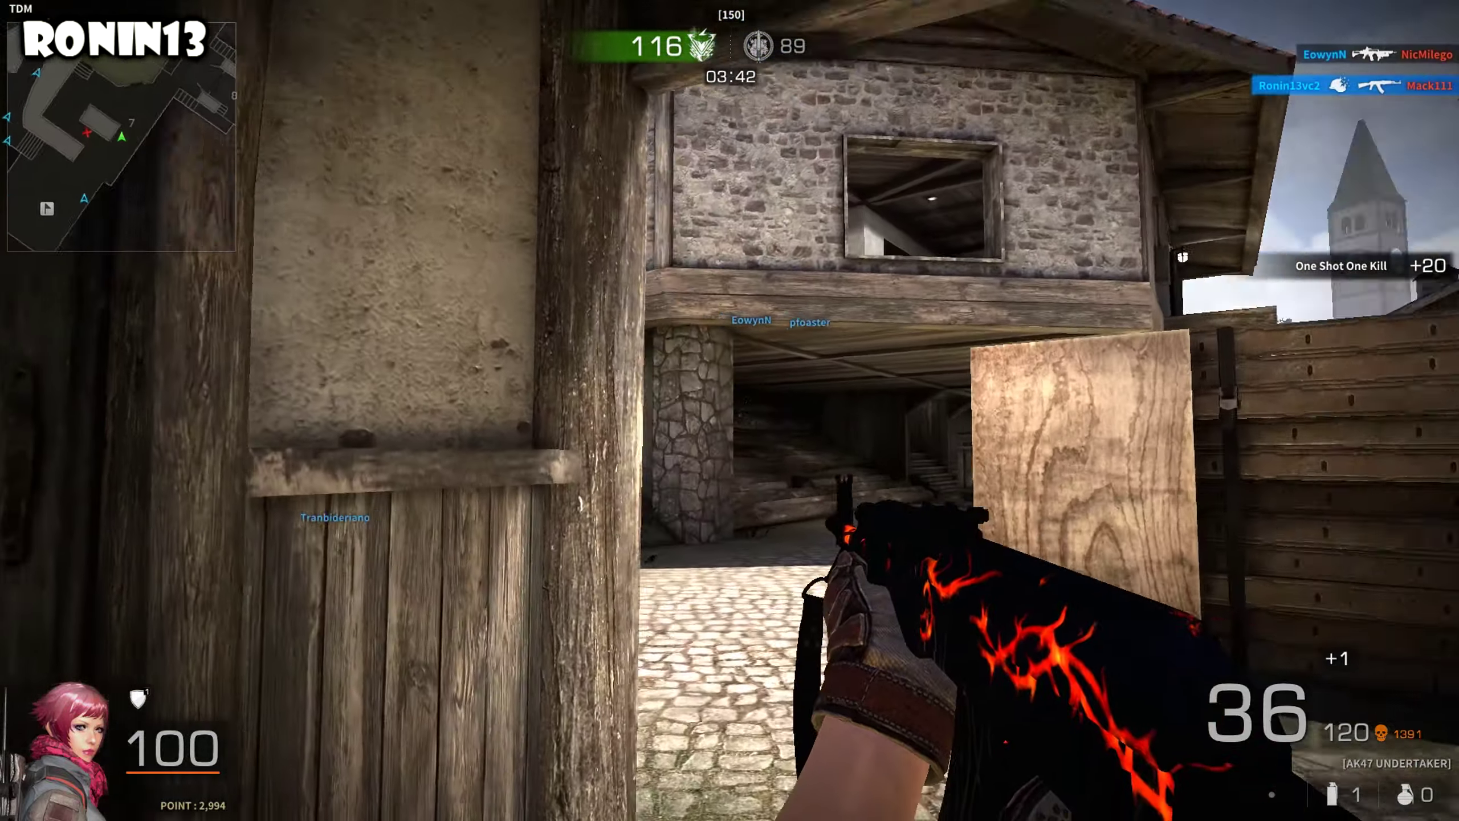
{"action": "key", "text": "w"}
{"action": "key", "text": "3"}
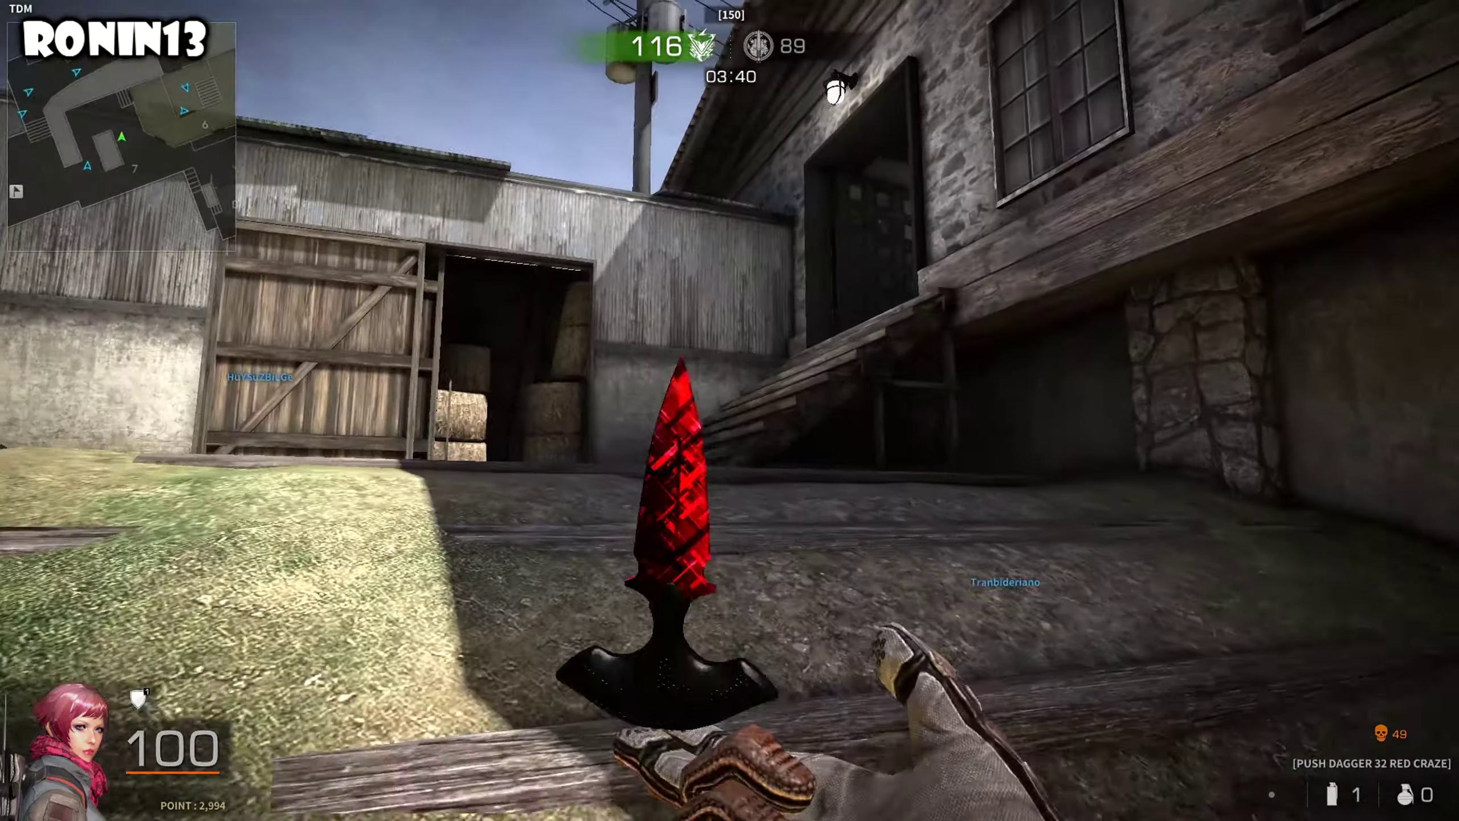
{"action": "key", "text": "1"}
{"action": "left_click", "coordinate": [730, 411]}
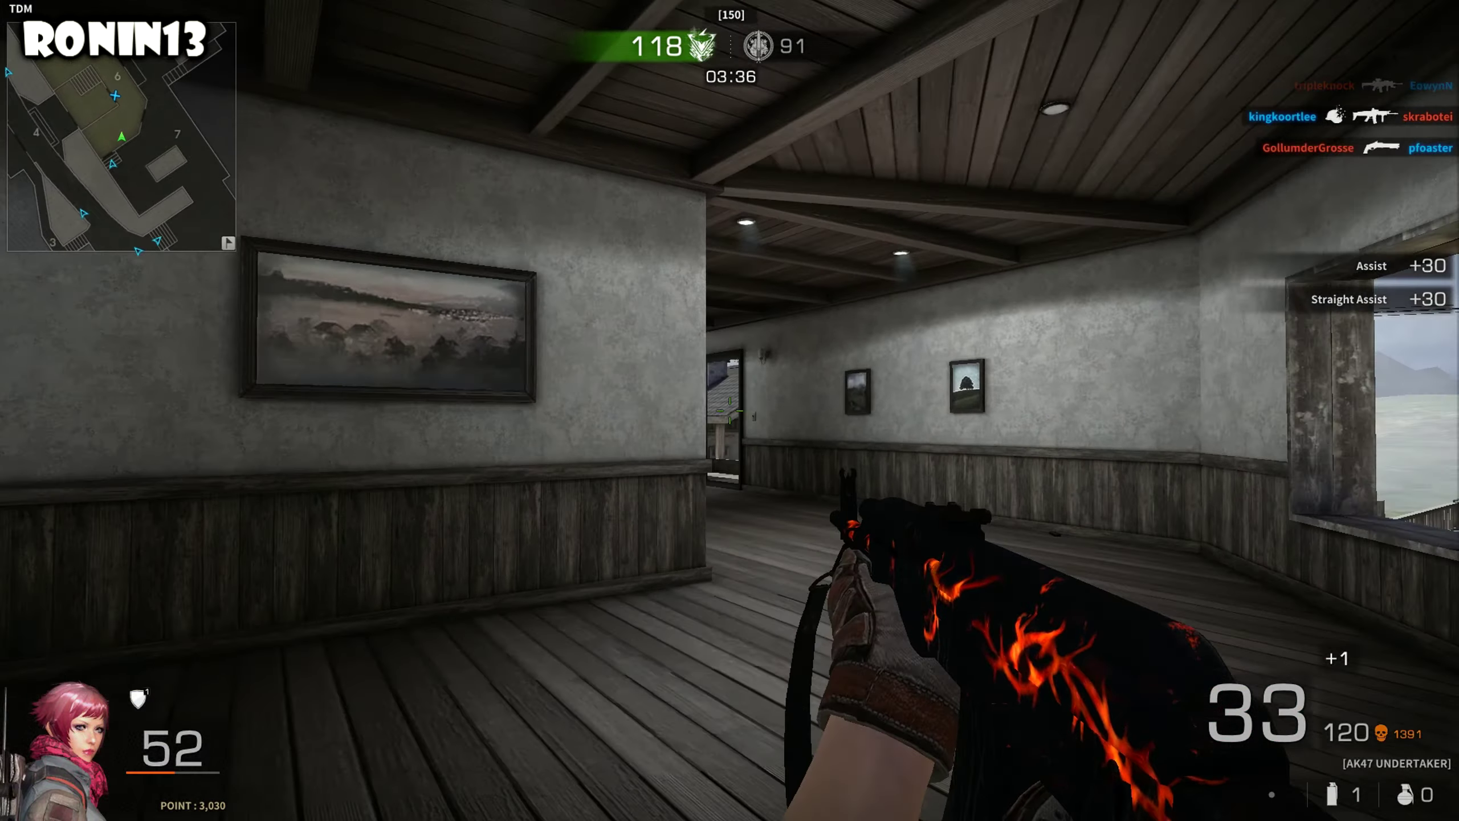
{"action": "left_click", "coordinate": [729, 411]}
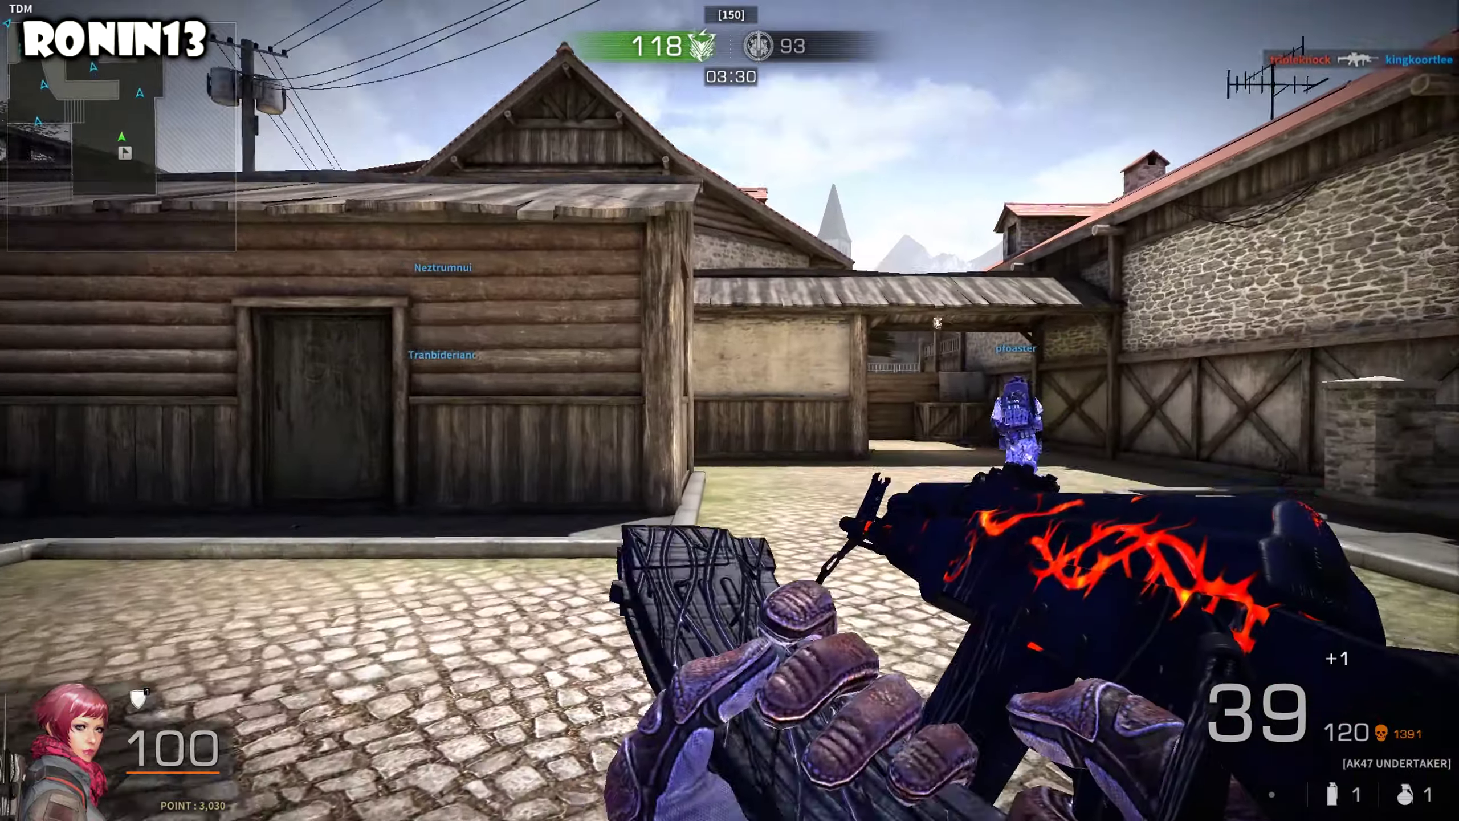
Step: After respawning, check the scoreboard and ready a grenade
{"action": "key", "text": "Tab"}
{"action": "key", "text": "3"}
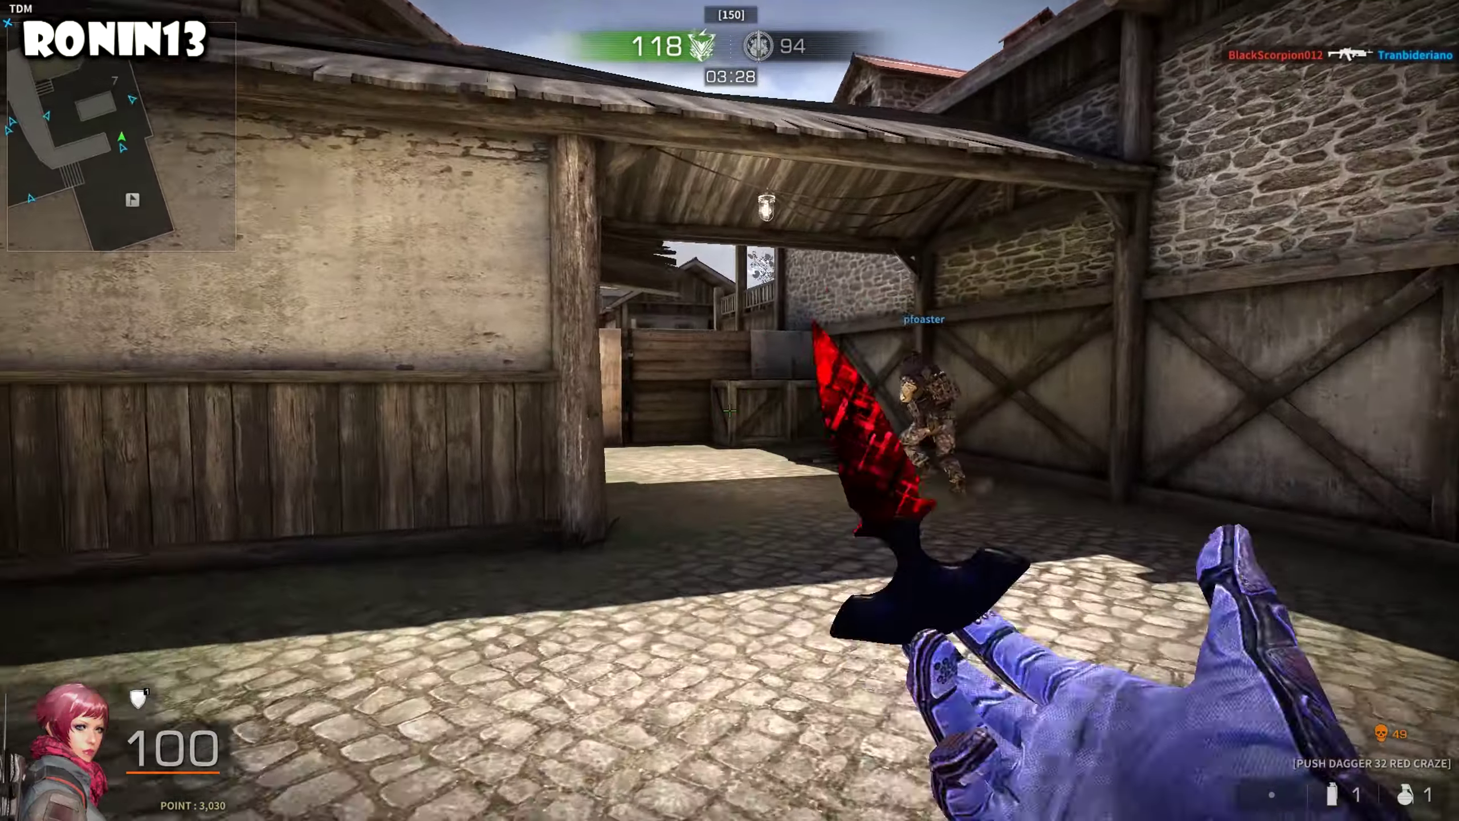
{"action": "key", "text": "4"}
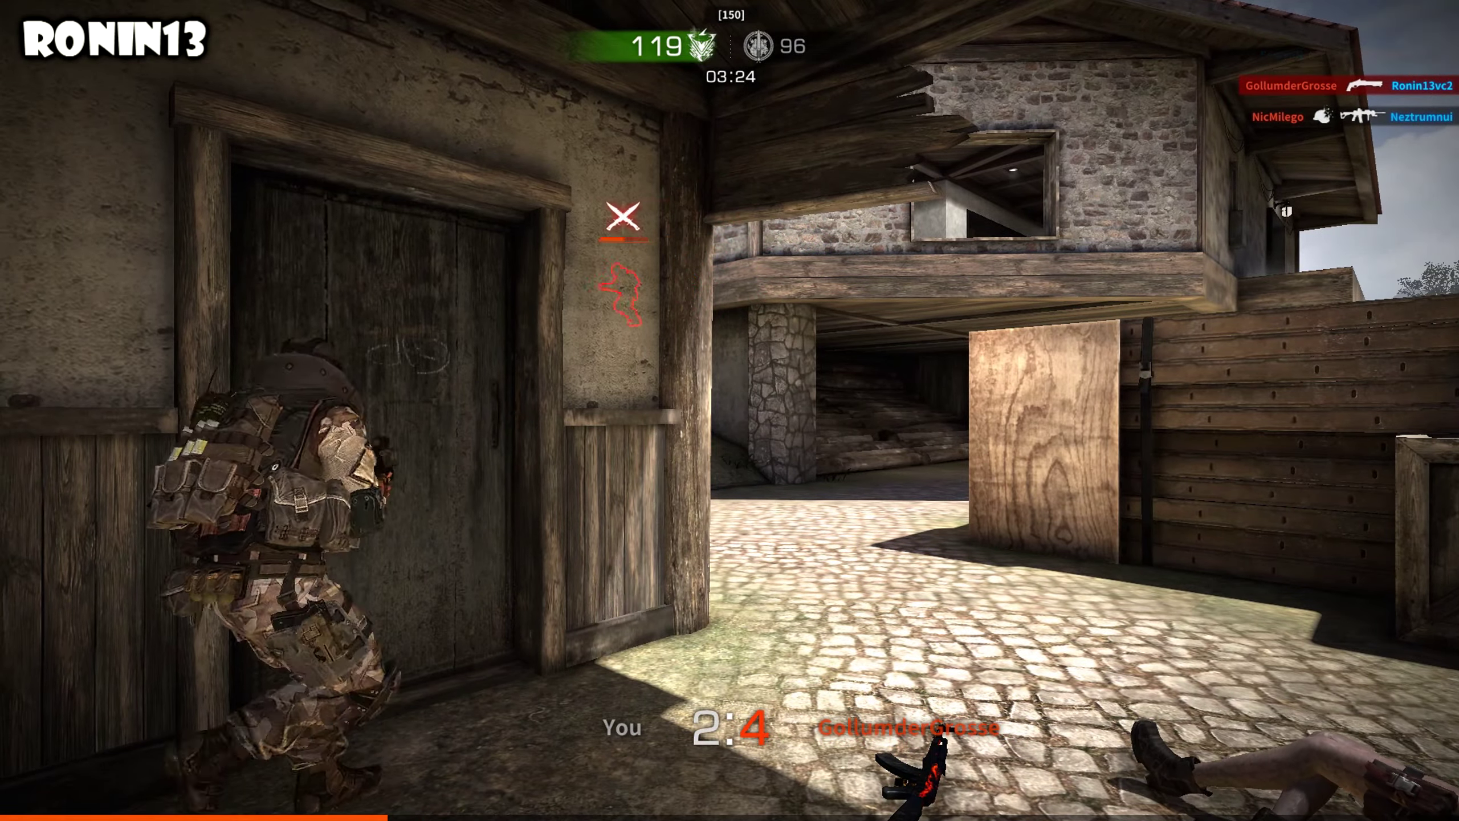
Step: Draw the AK47, advance along the wall and kill the enemy across the street
{"action": "key", "text": "3"}
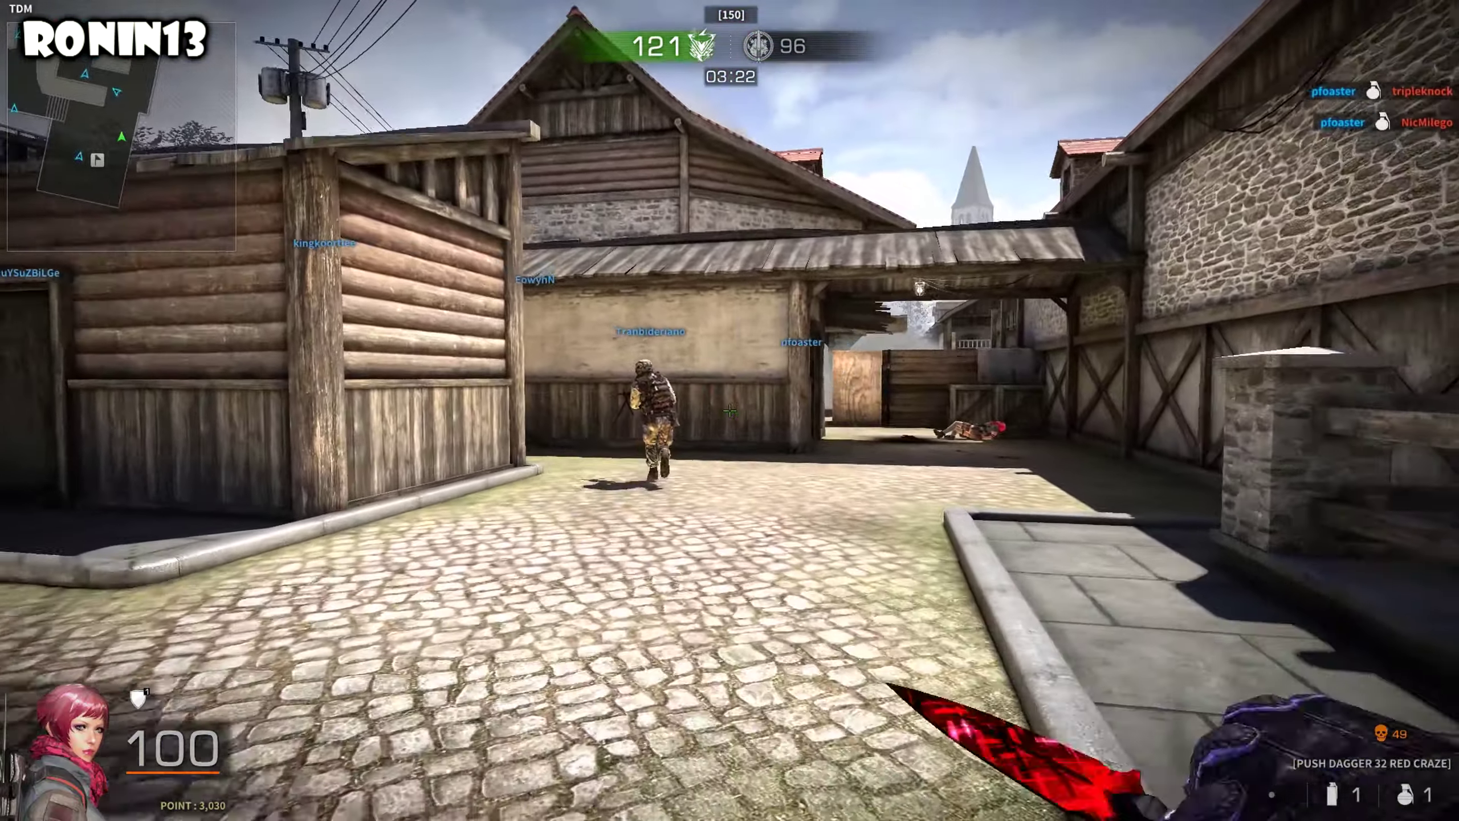
{"action": "key", "text": "1"}
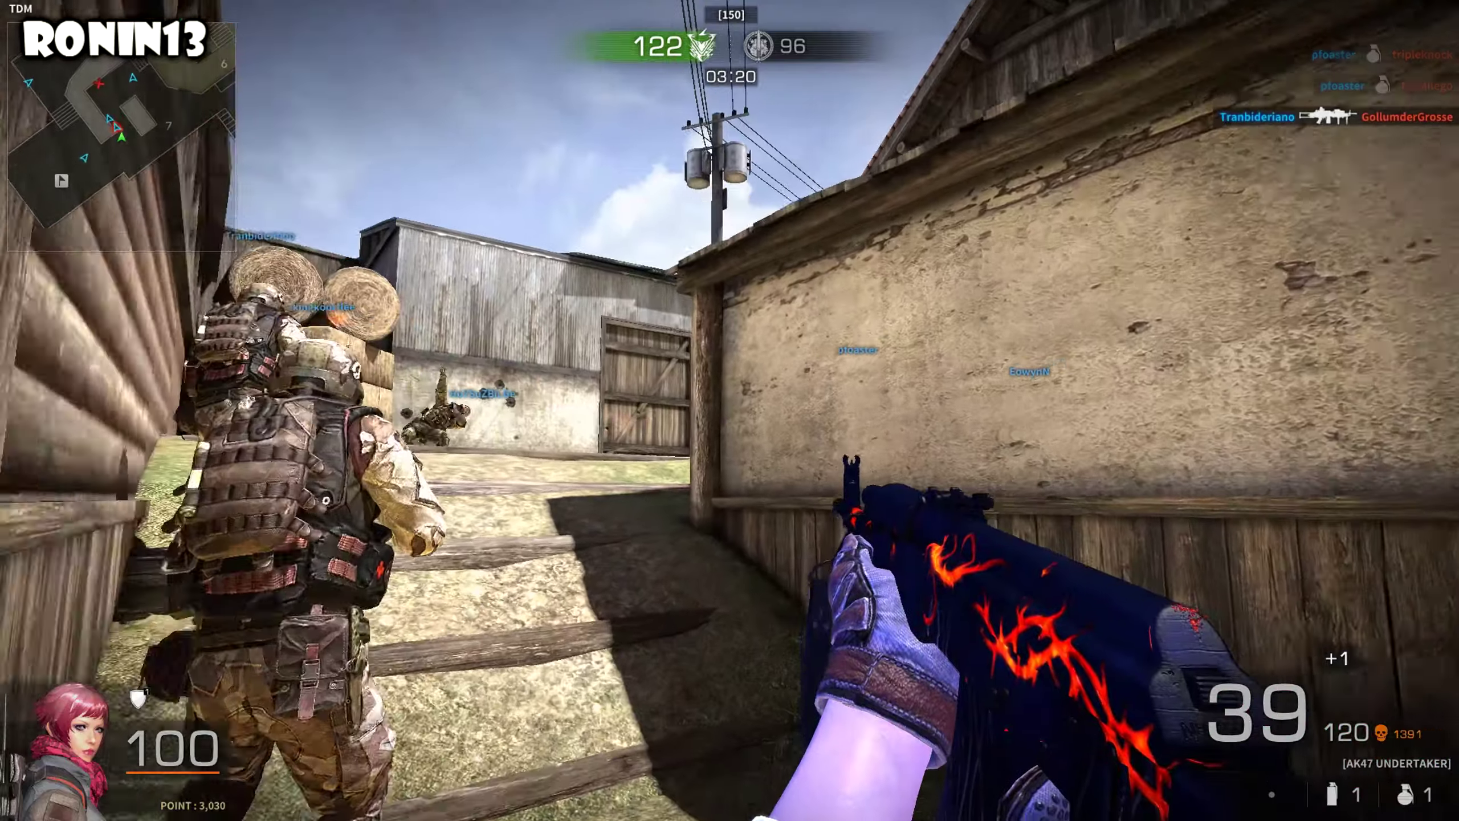
{"action": "key", "text": "w"}
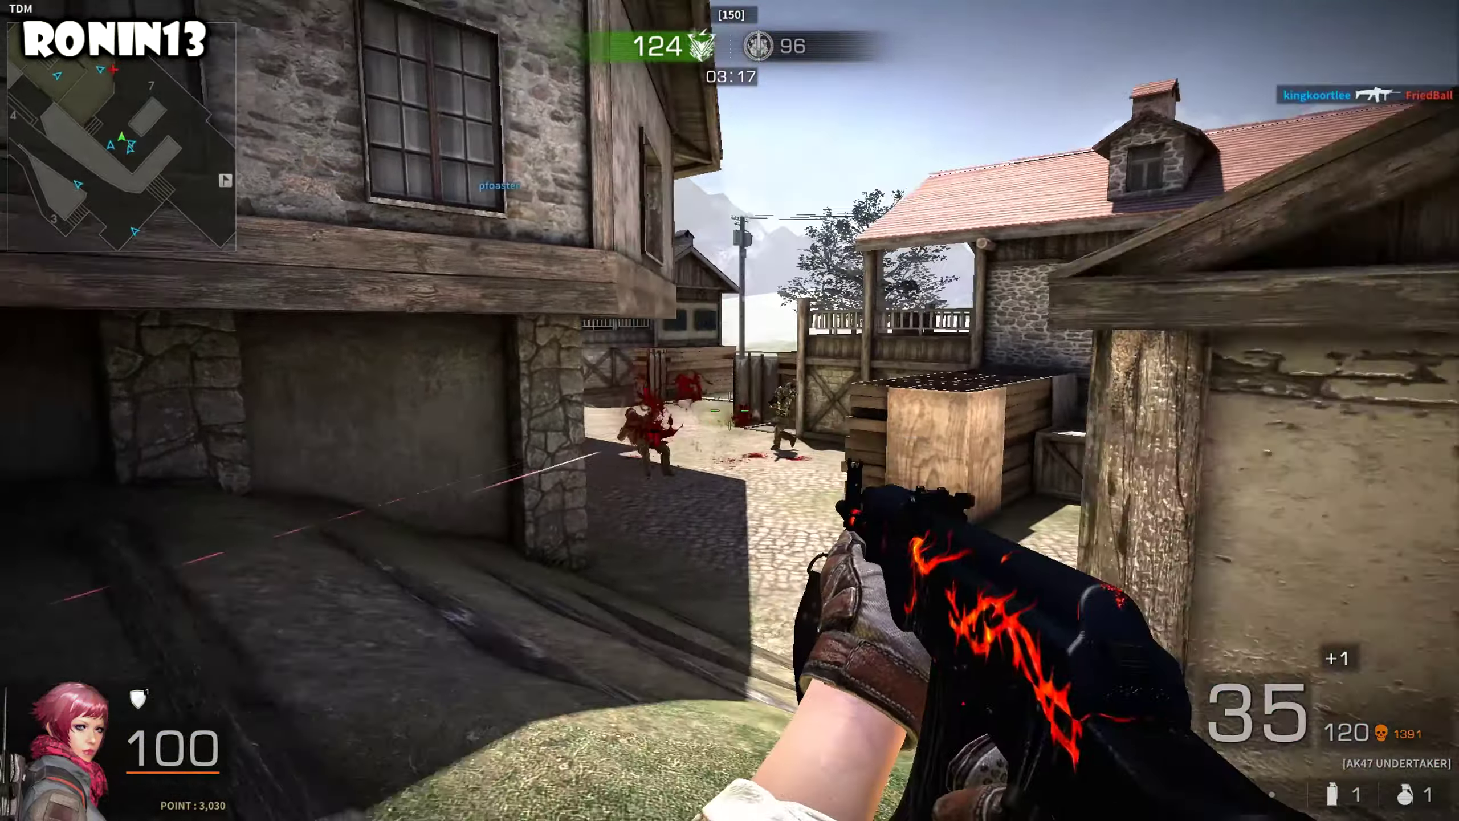
{"action": "left_click", "coordinate": [730, 411]}
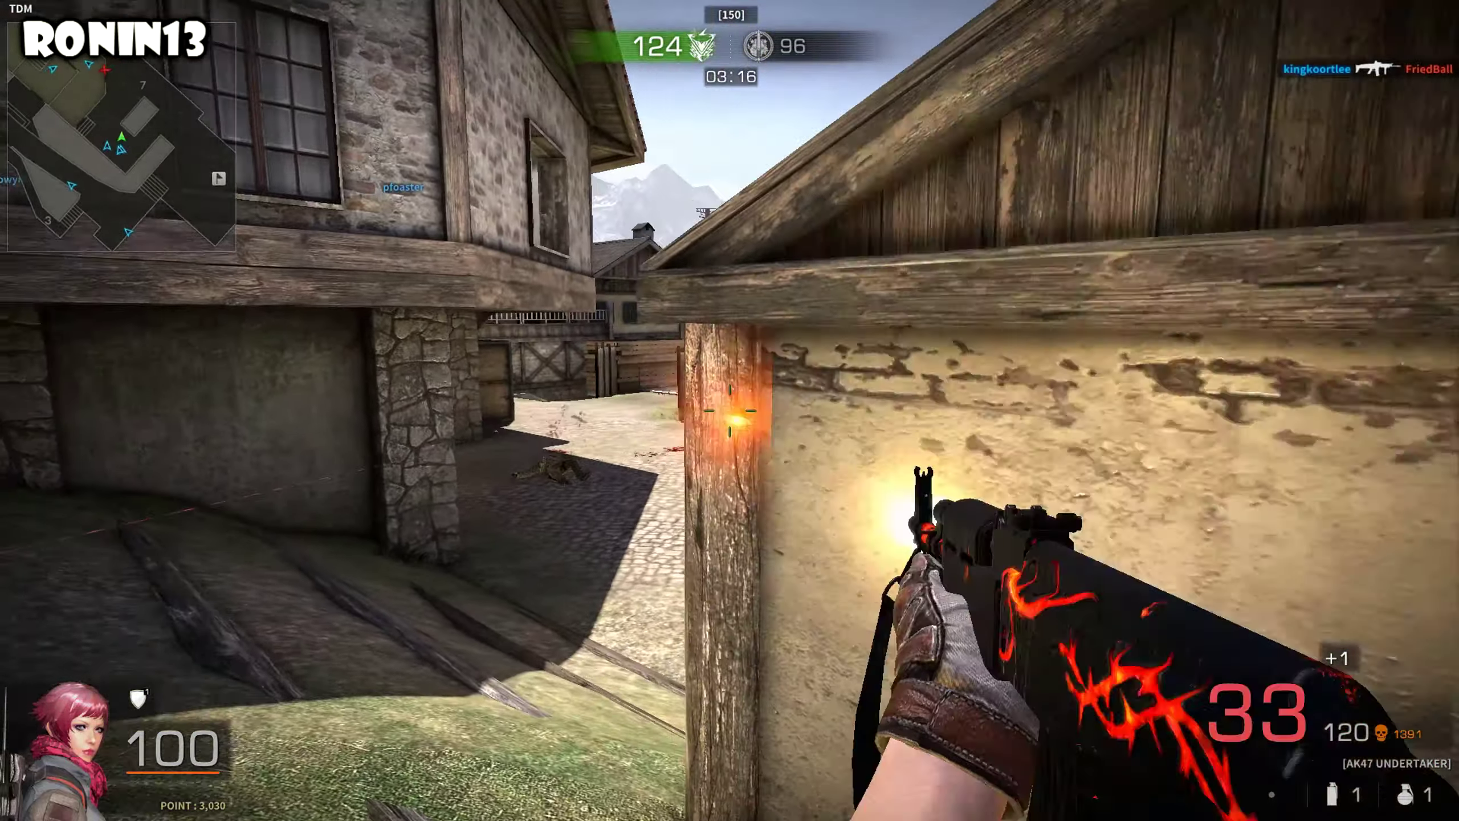
{"action": "left_click", "coordinate": [731, 411]}
{"action": "left_click", "coordinate": [729, 411]}
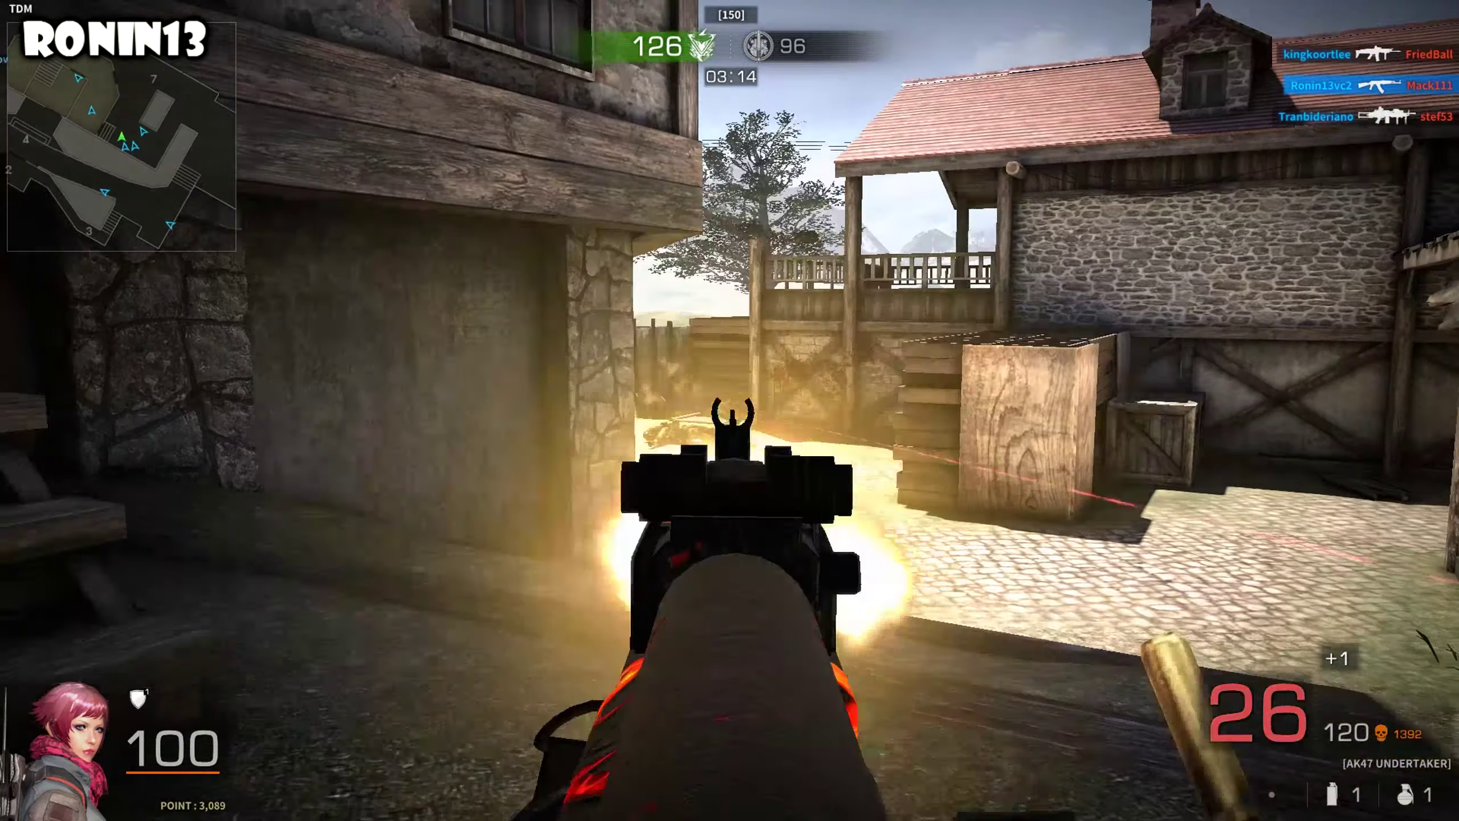
Step: Push through the building, shooting enemies inside and out in the courtyard
{"action": "key", "text": "w"}
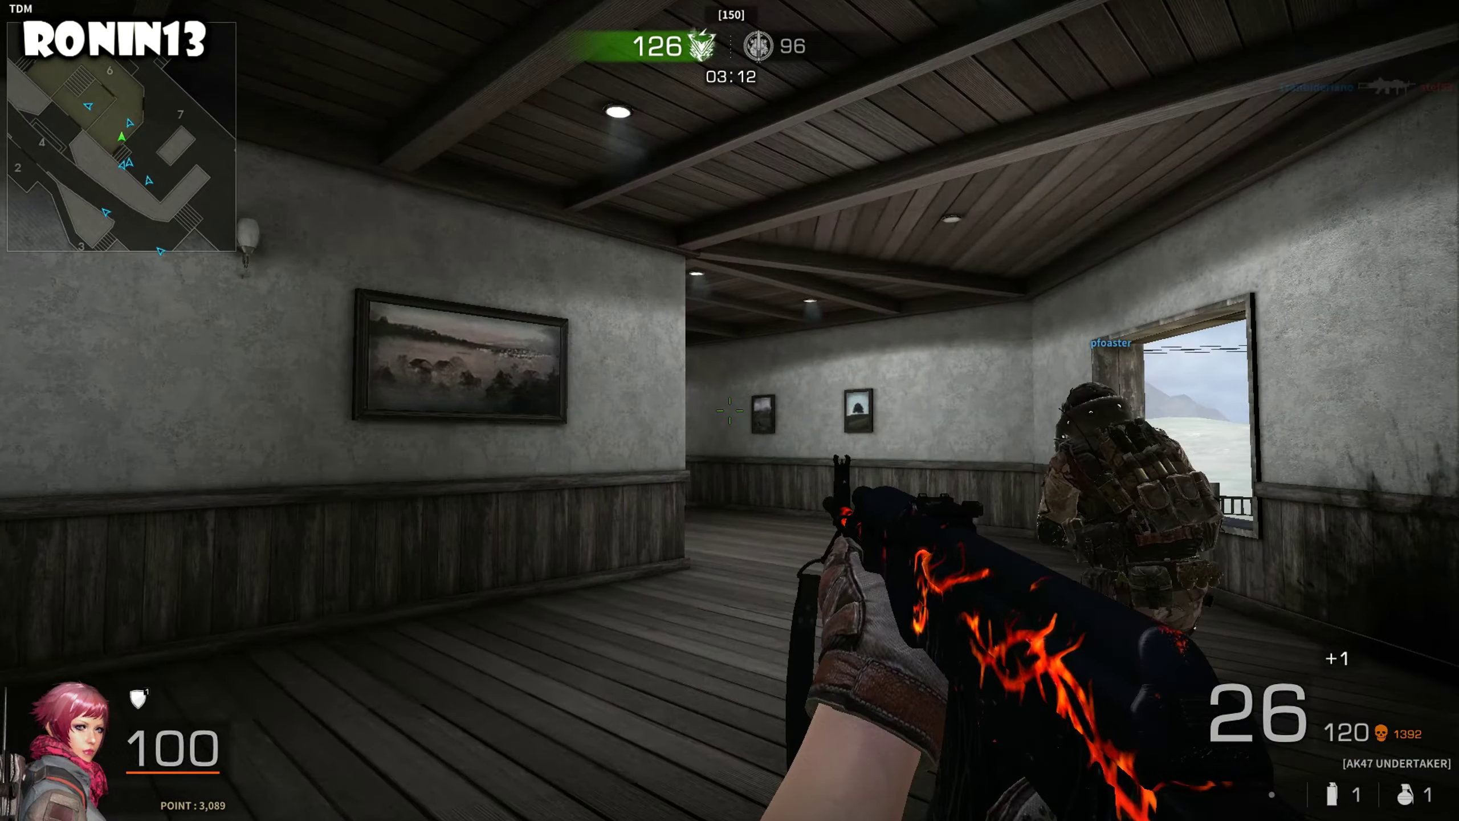
{"action": "left_click", "coordinate": [730, 411]}
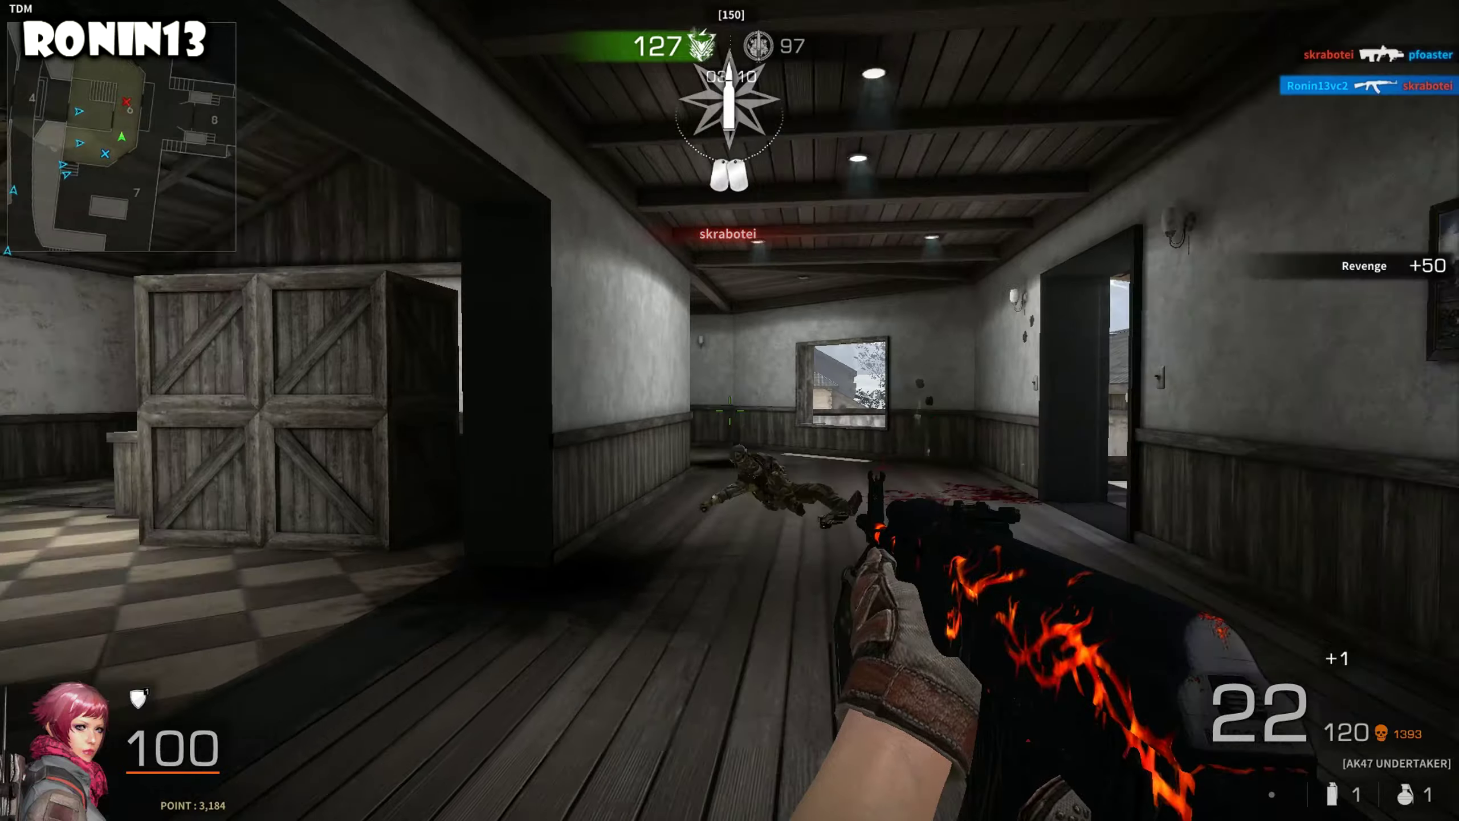
{"action": "key", "text": "w"}
{"action": "key", "text": "w"}
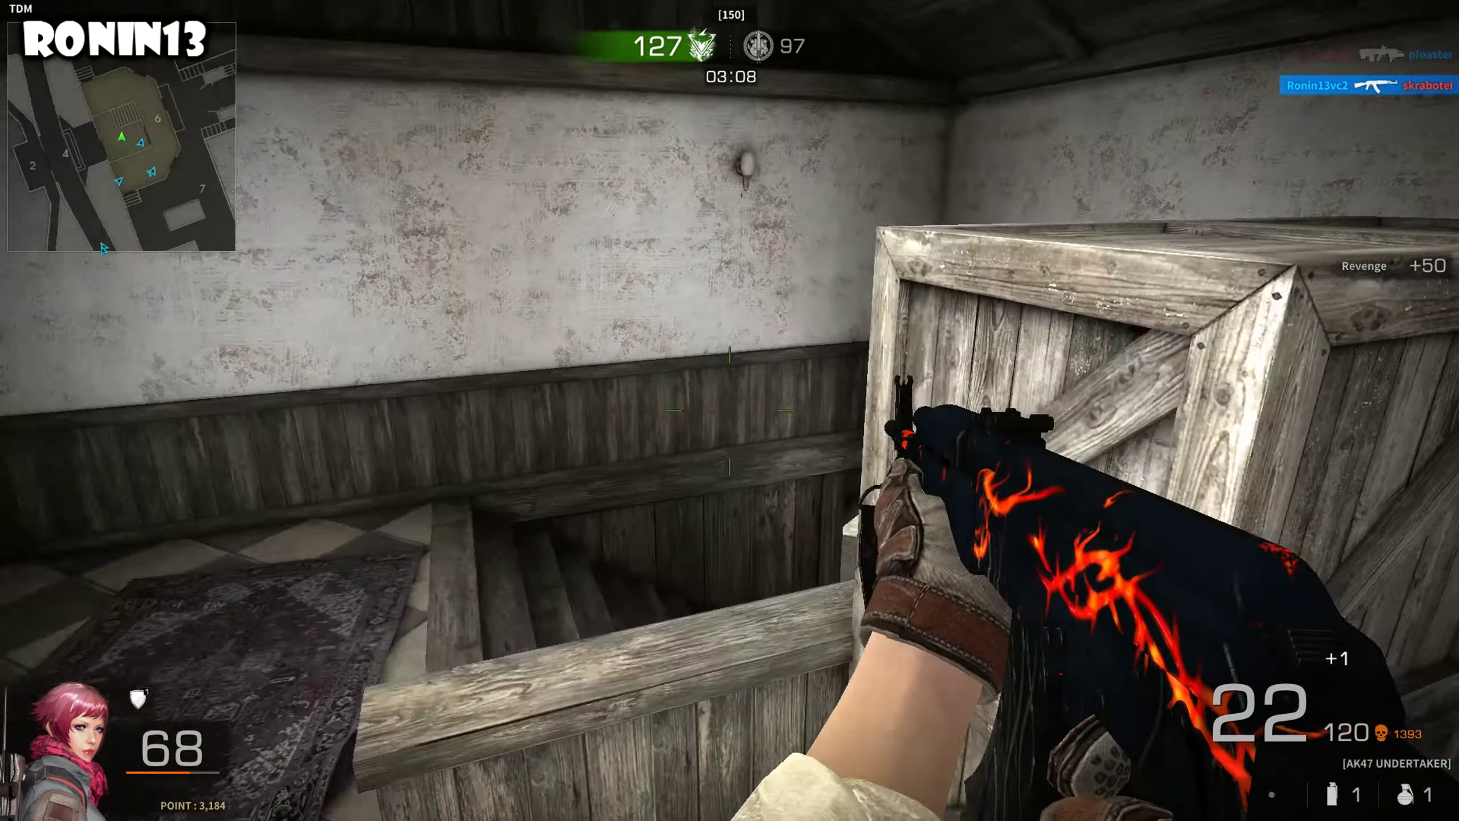
{"action": "key", "text": "w"}
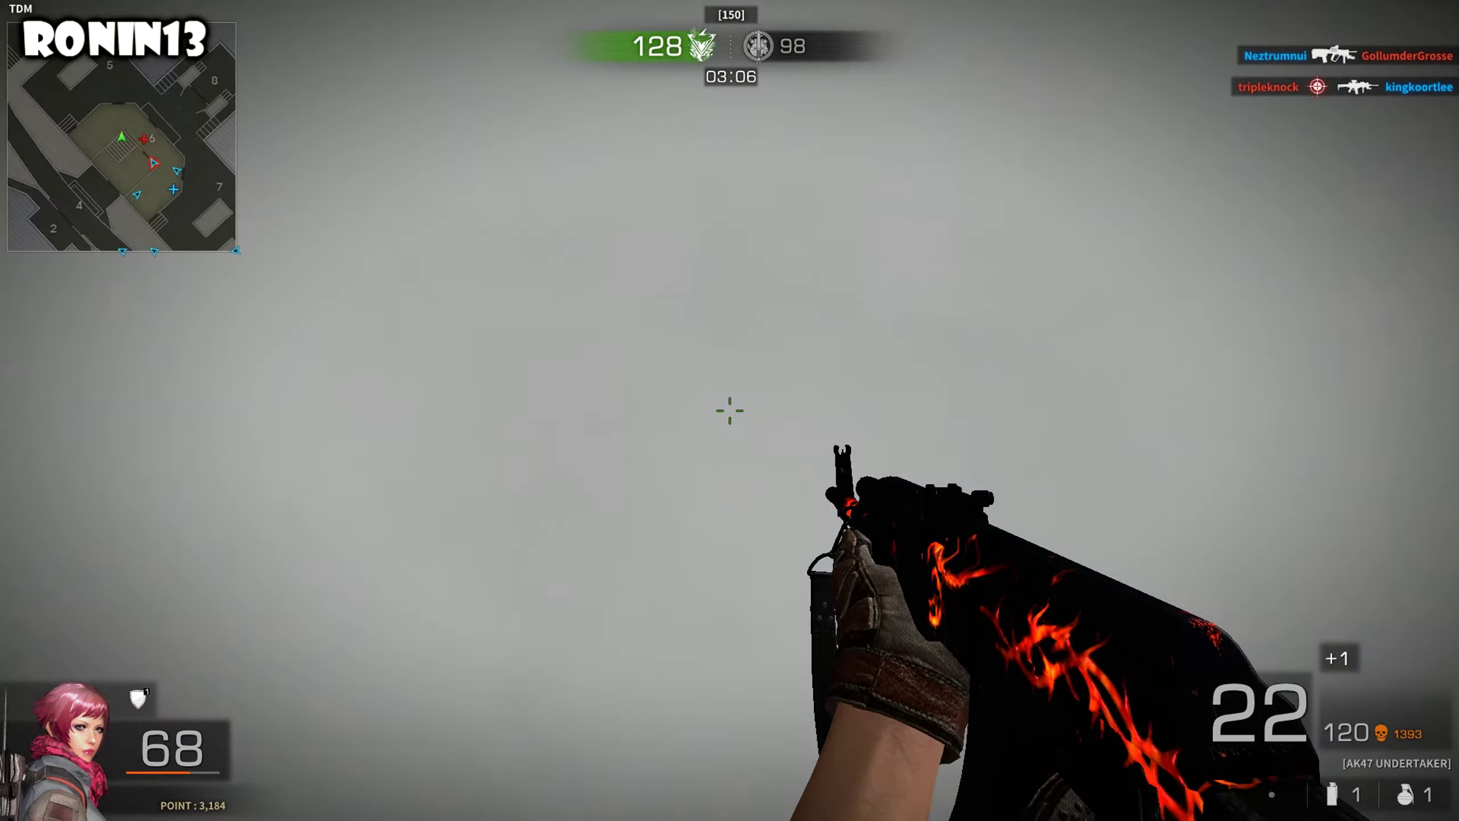
{"action": "left_click", "coordinate": [730, 411]}
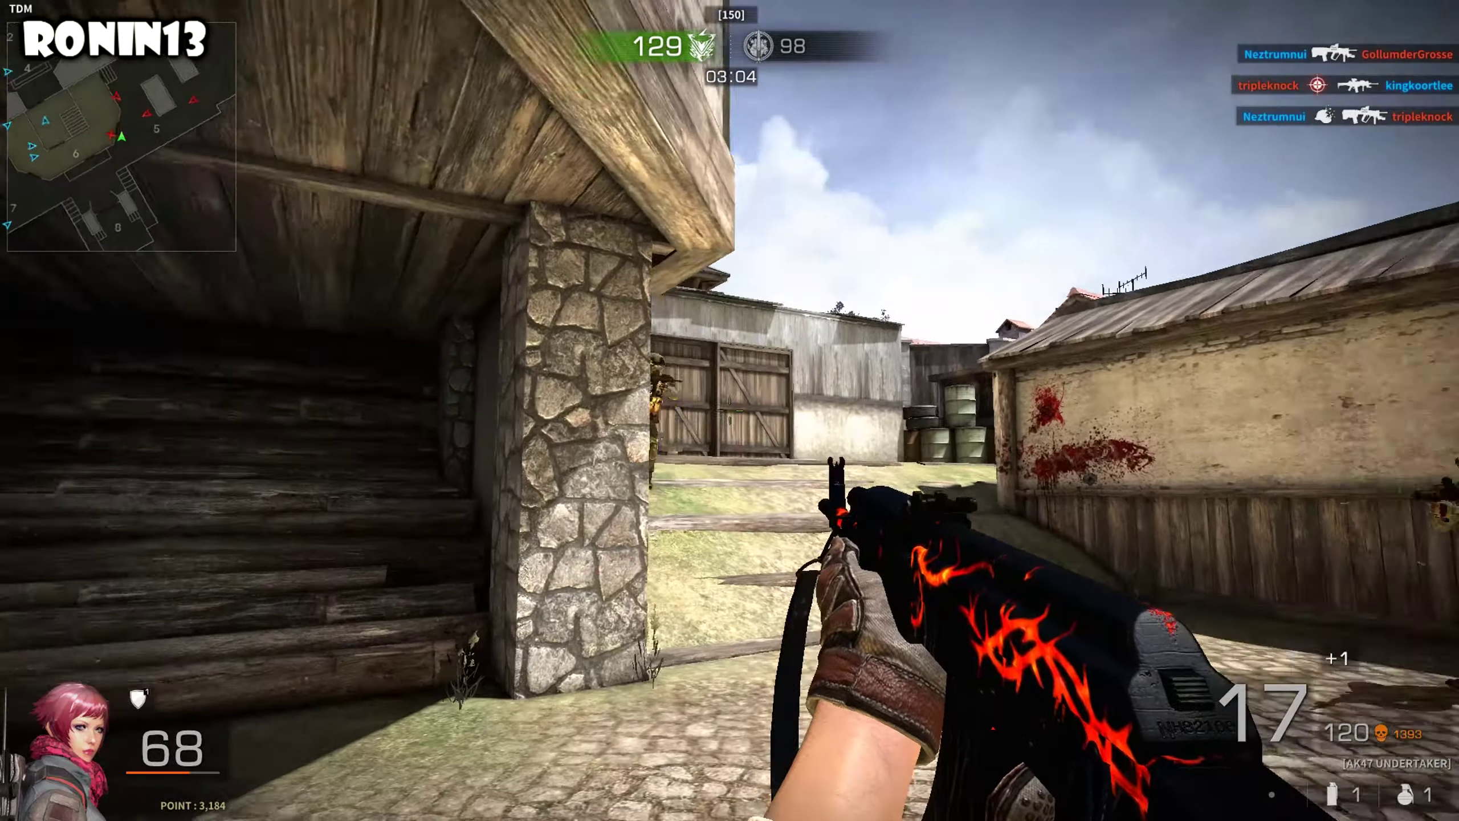
{"action": "left_click", "coordinate": [730, 411]}
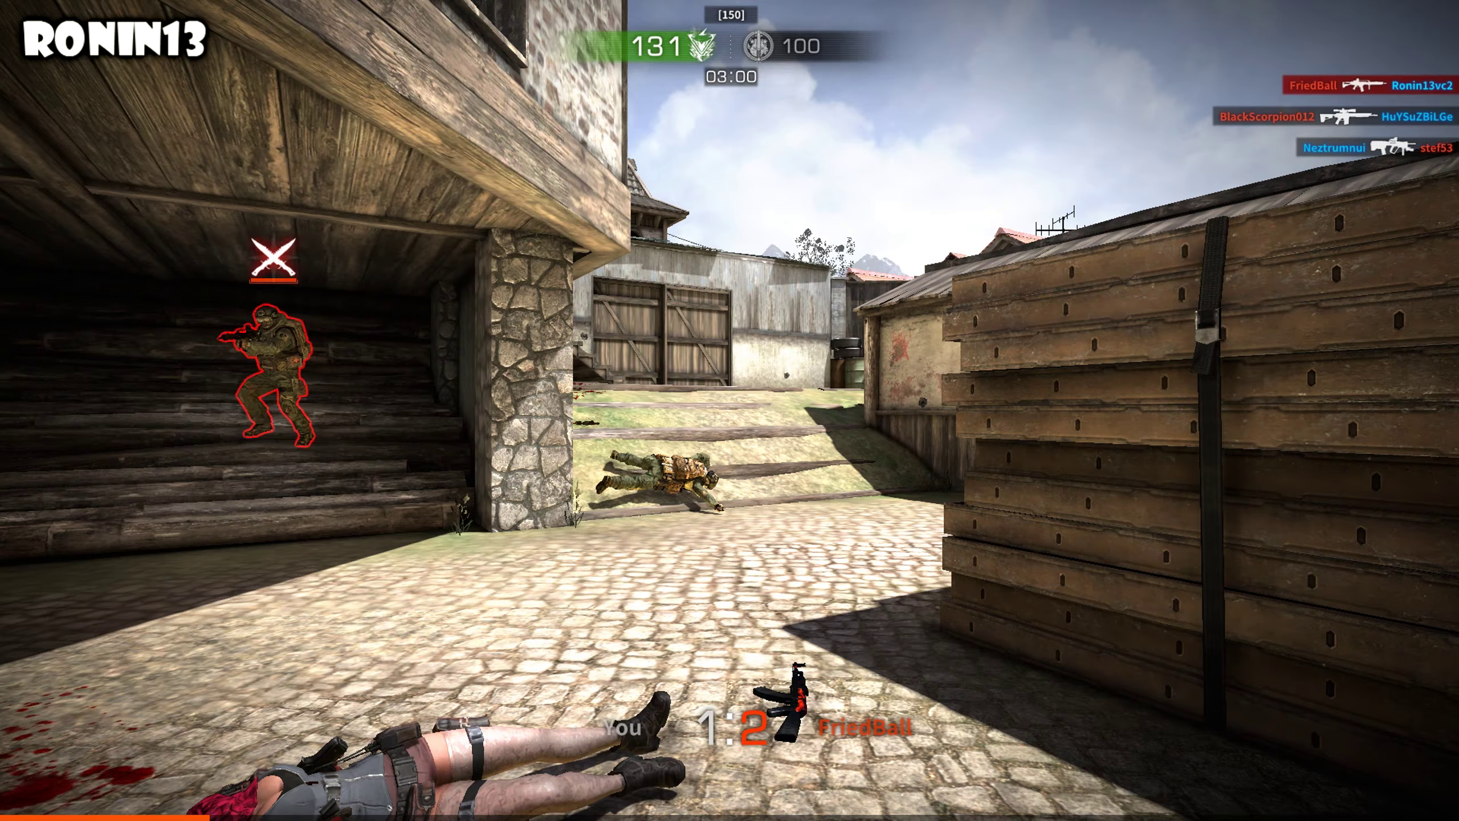
Step: Throw an M67 into the covered passage, fire at a town enemy, and re-draw the AK47
{"action": "key", "text": "w"}
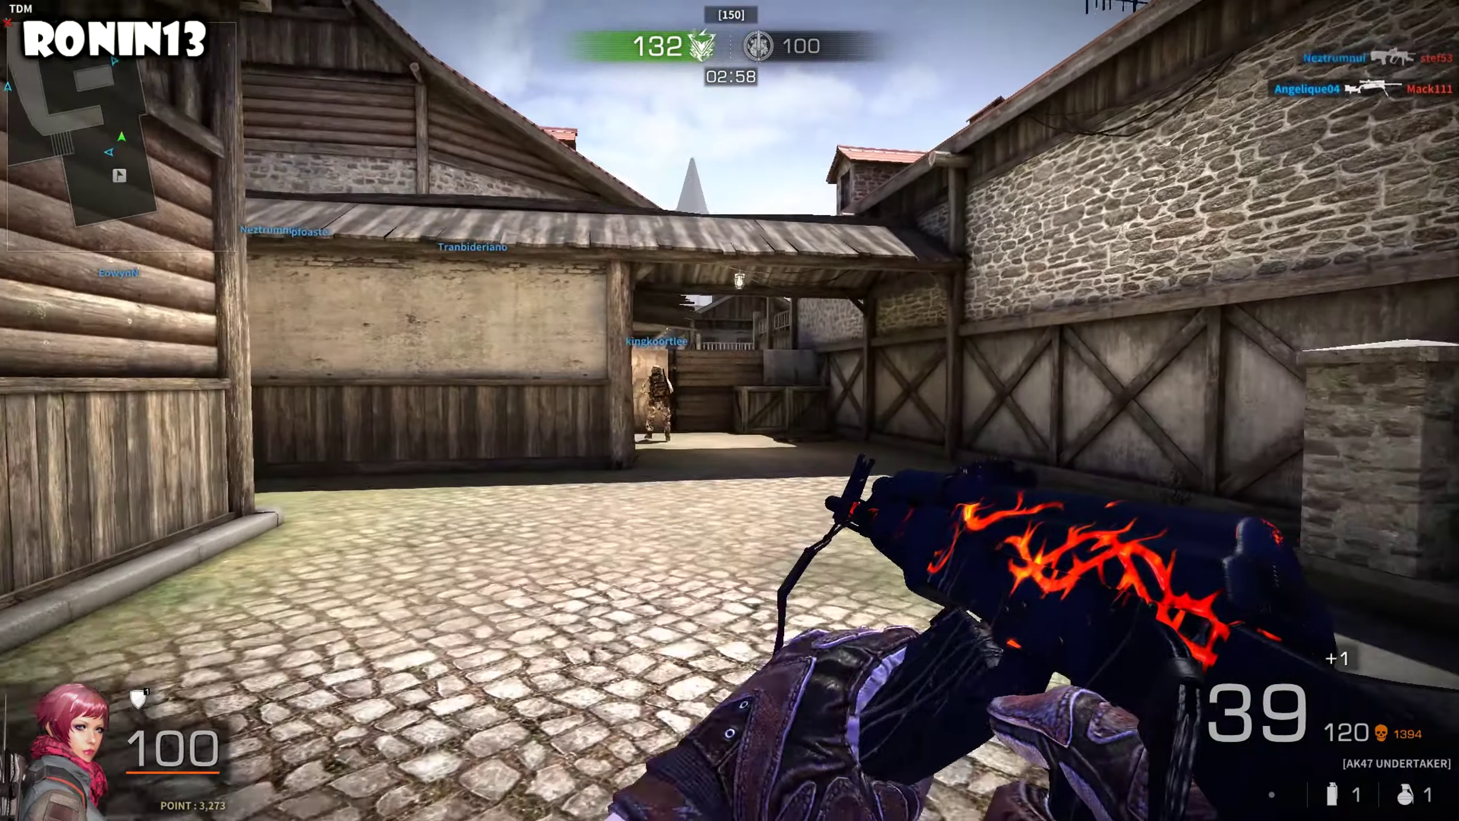
{"action": "key", "text": "3"}
{"action": "key", "text": "4"}
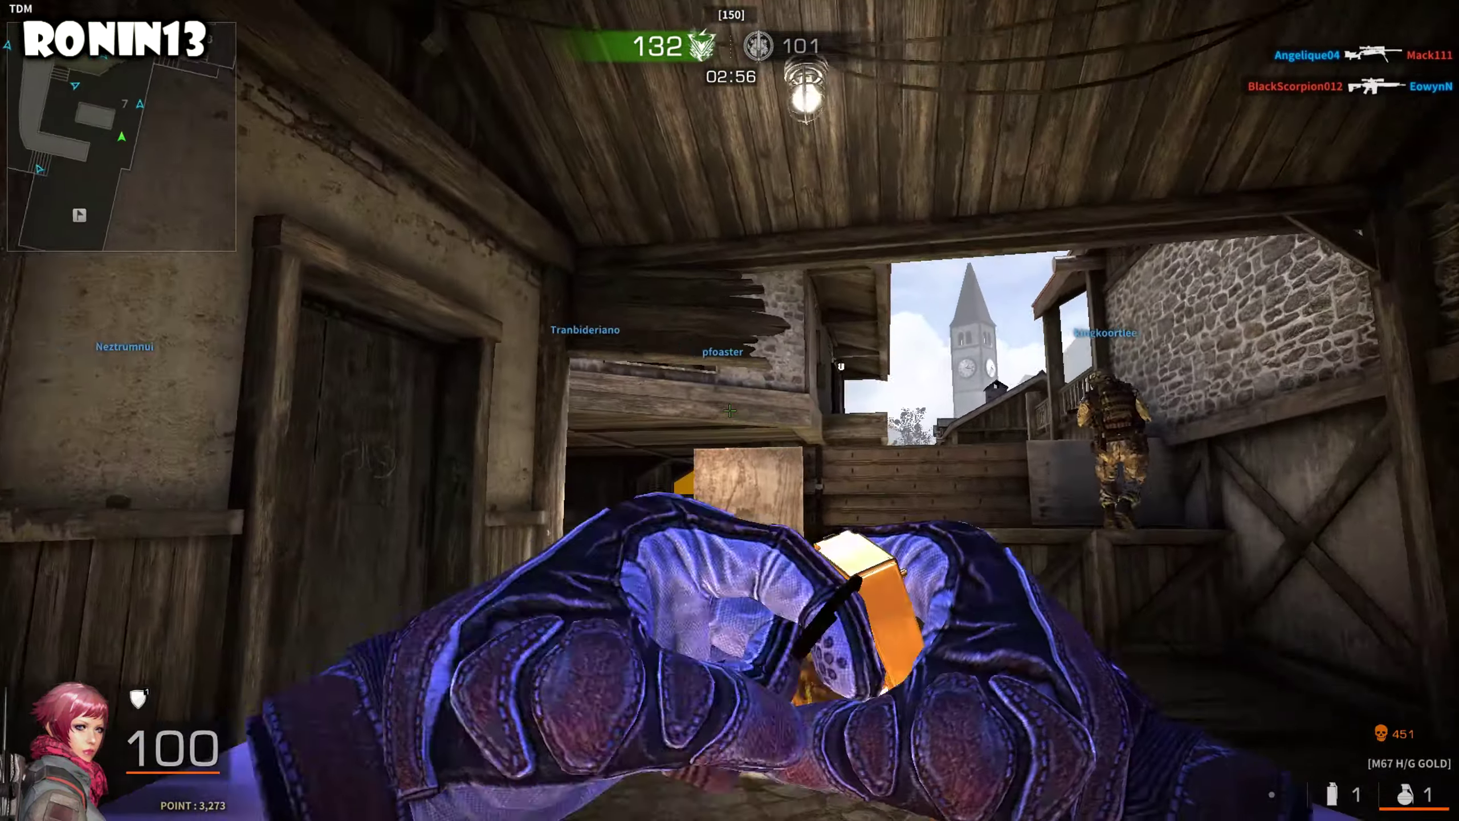
{"action": "left_click", "coordinate": [730, 410]}
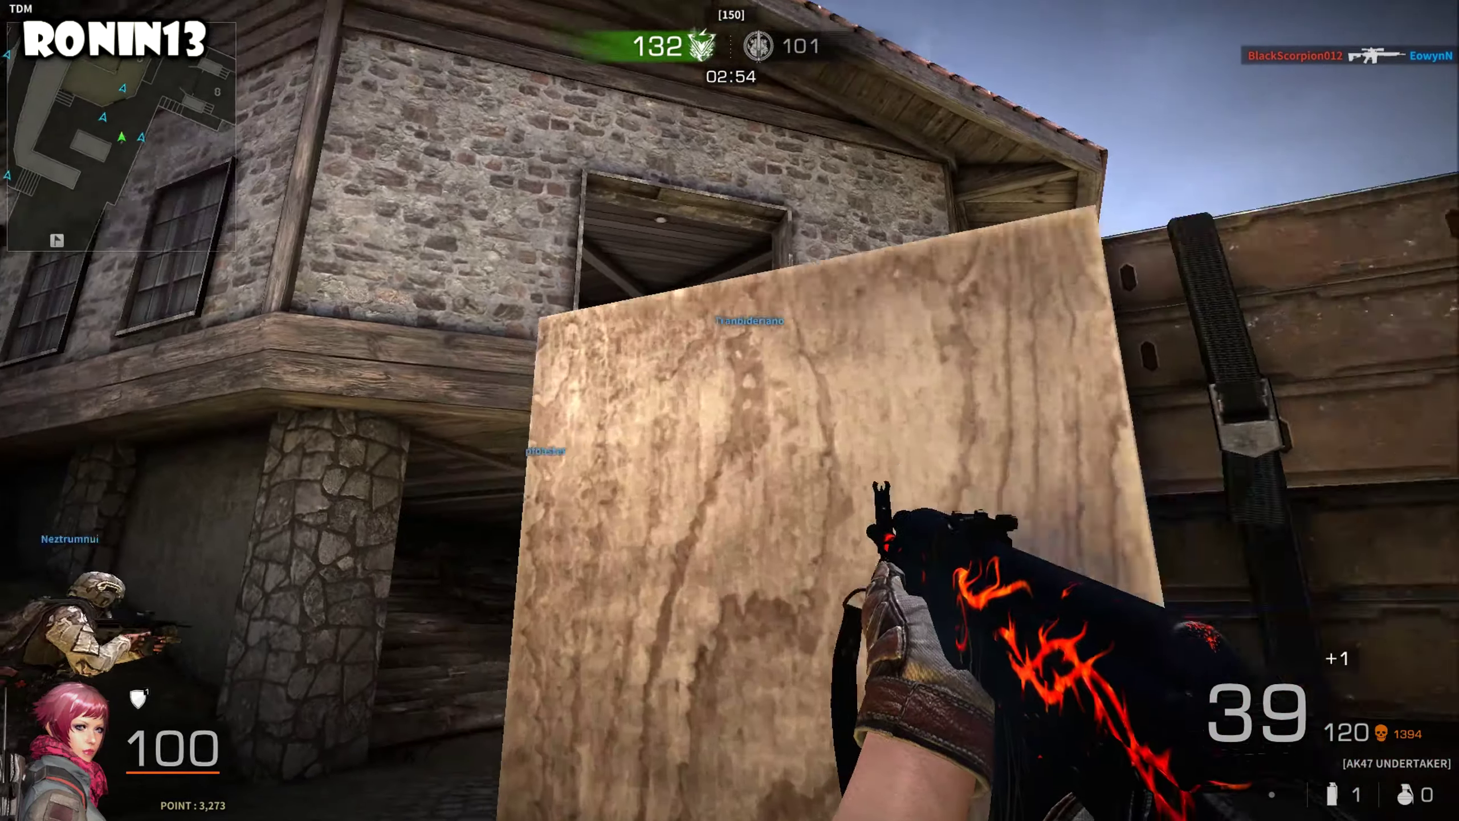
{"action": "left_click", "coordinate": [730, 411]}
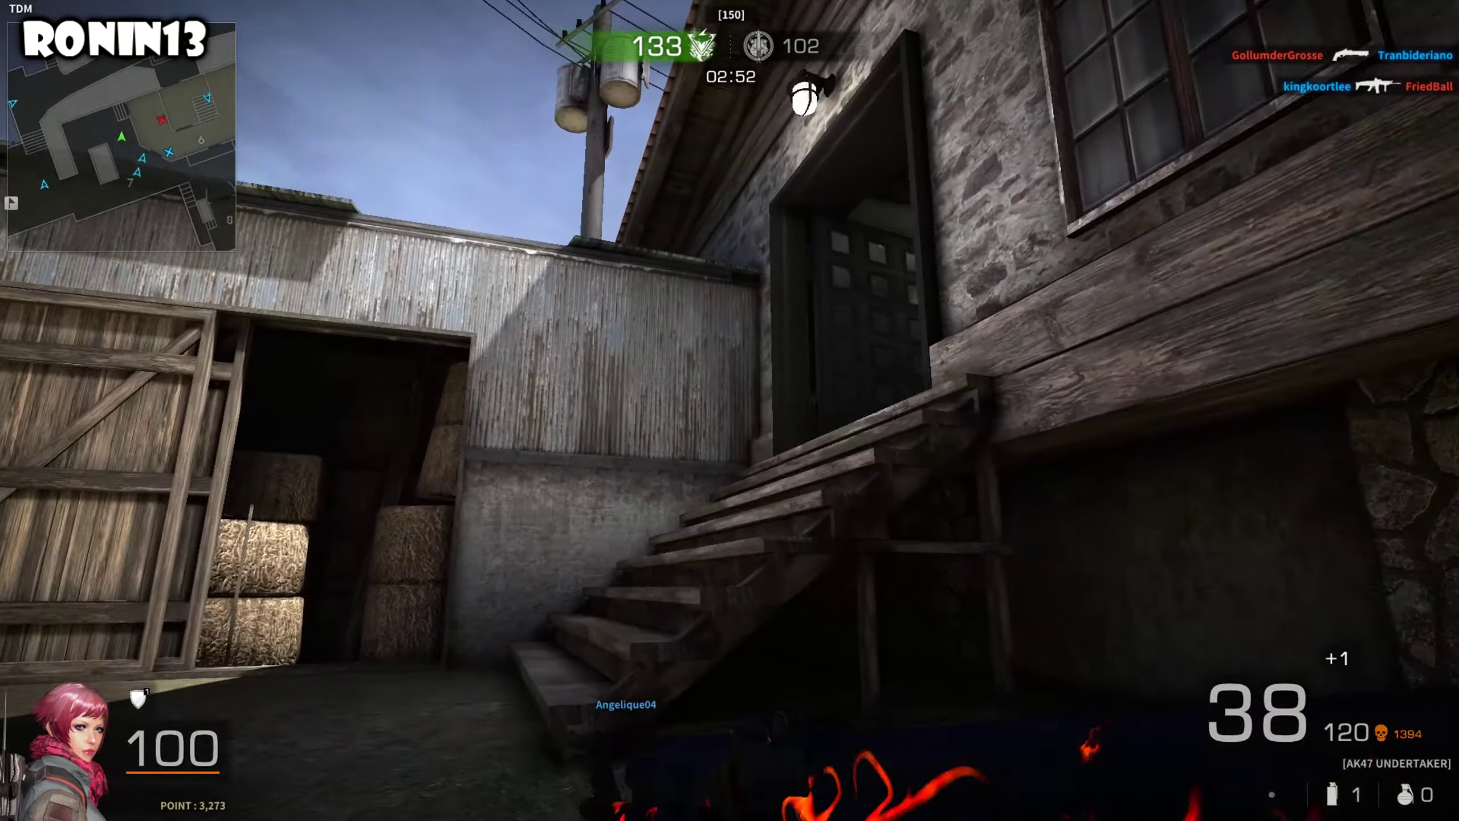
{"action": "key", "text": "3"}
{"action": "key", "text": "1"}
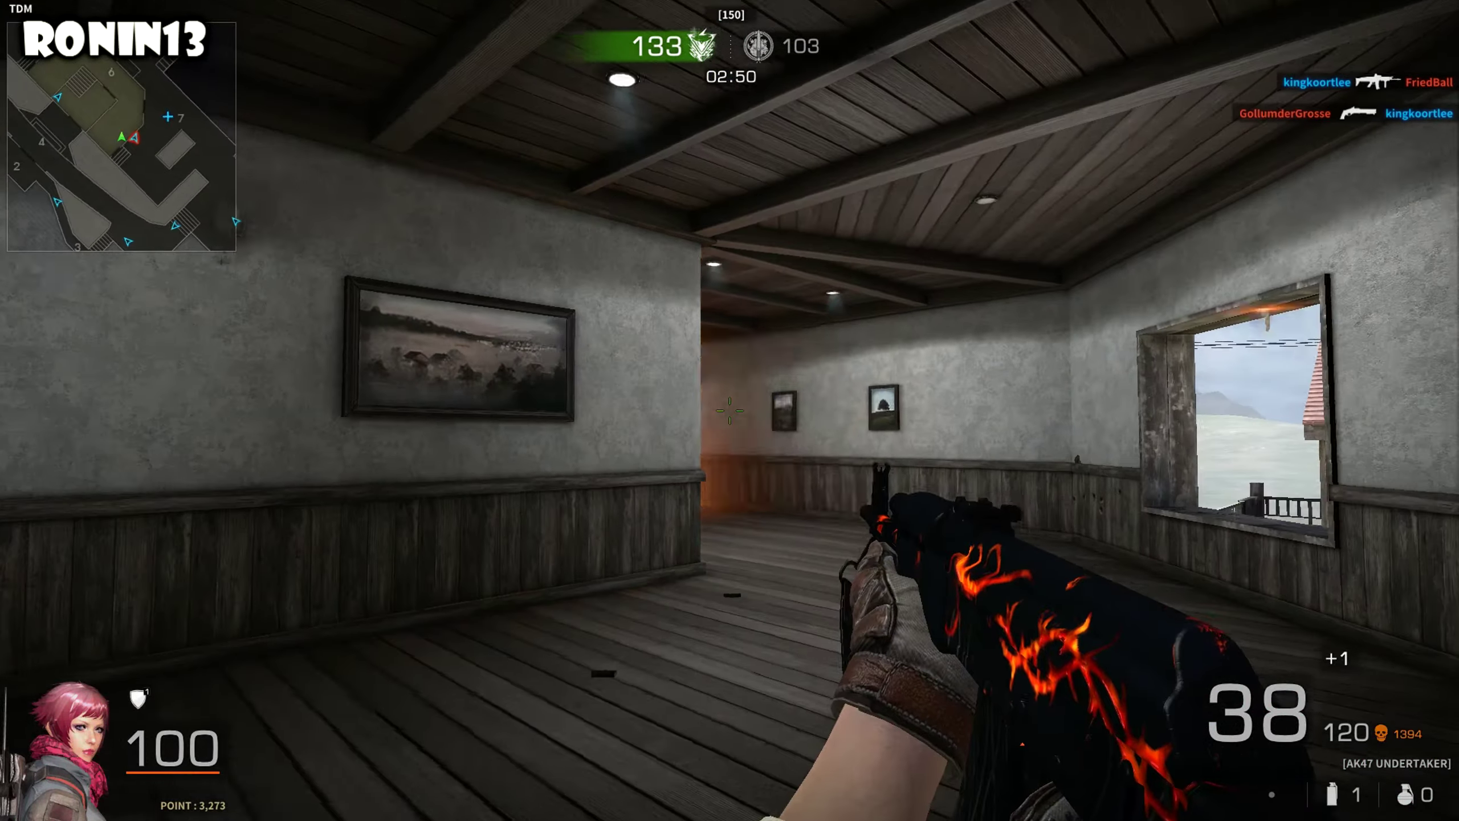
{"action": "left_click", "coordinate": [729, 411]}
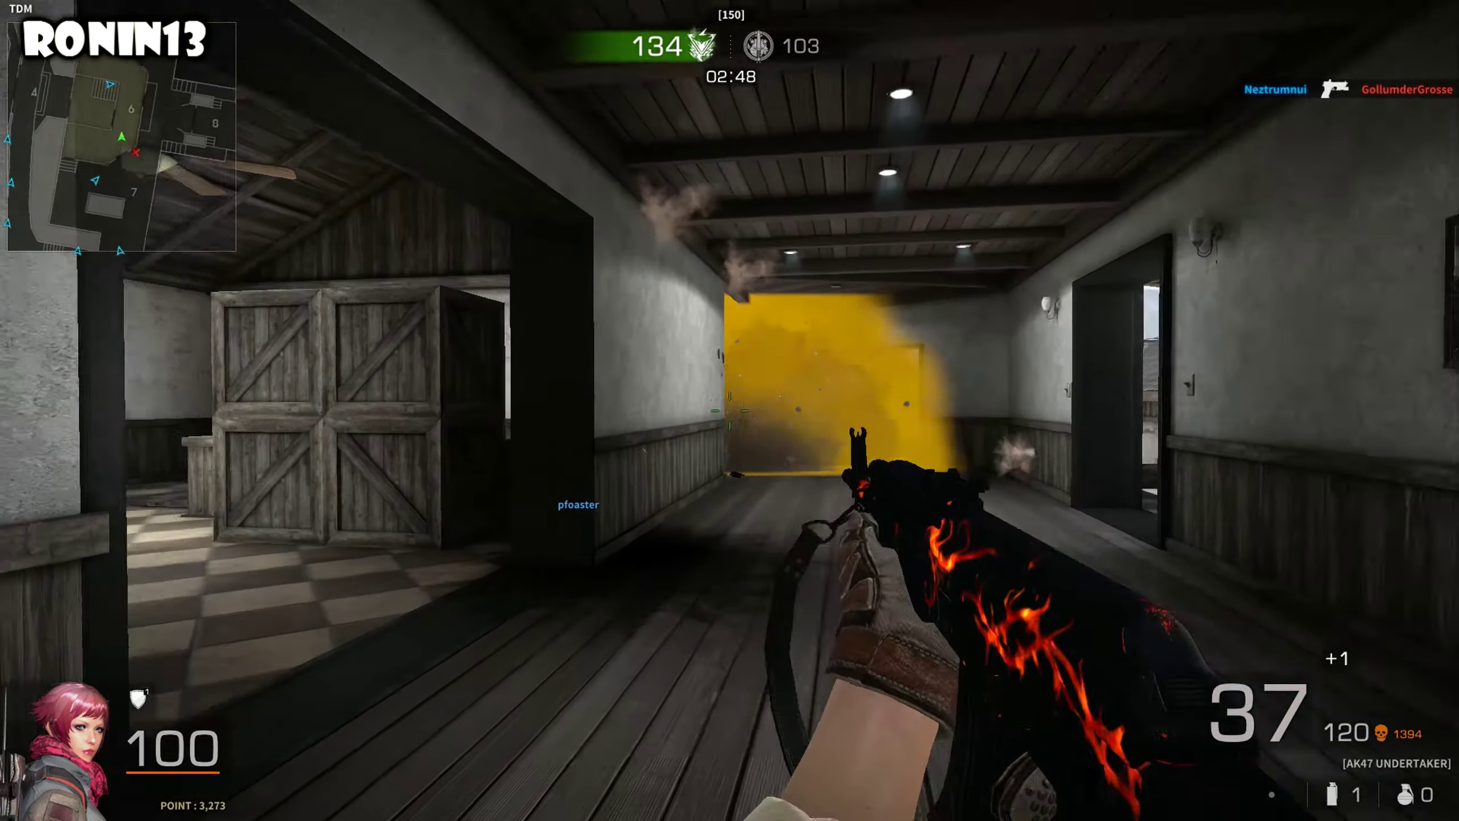
{"action": "key", "text": "w"}
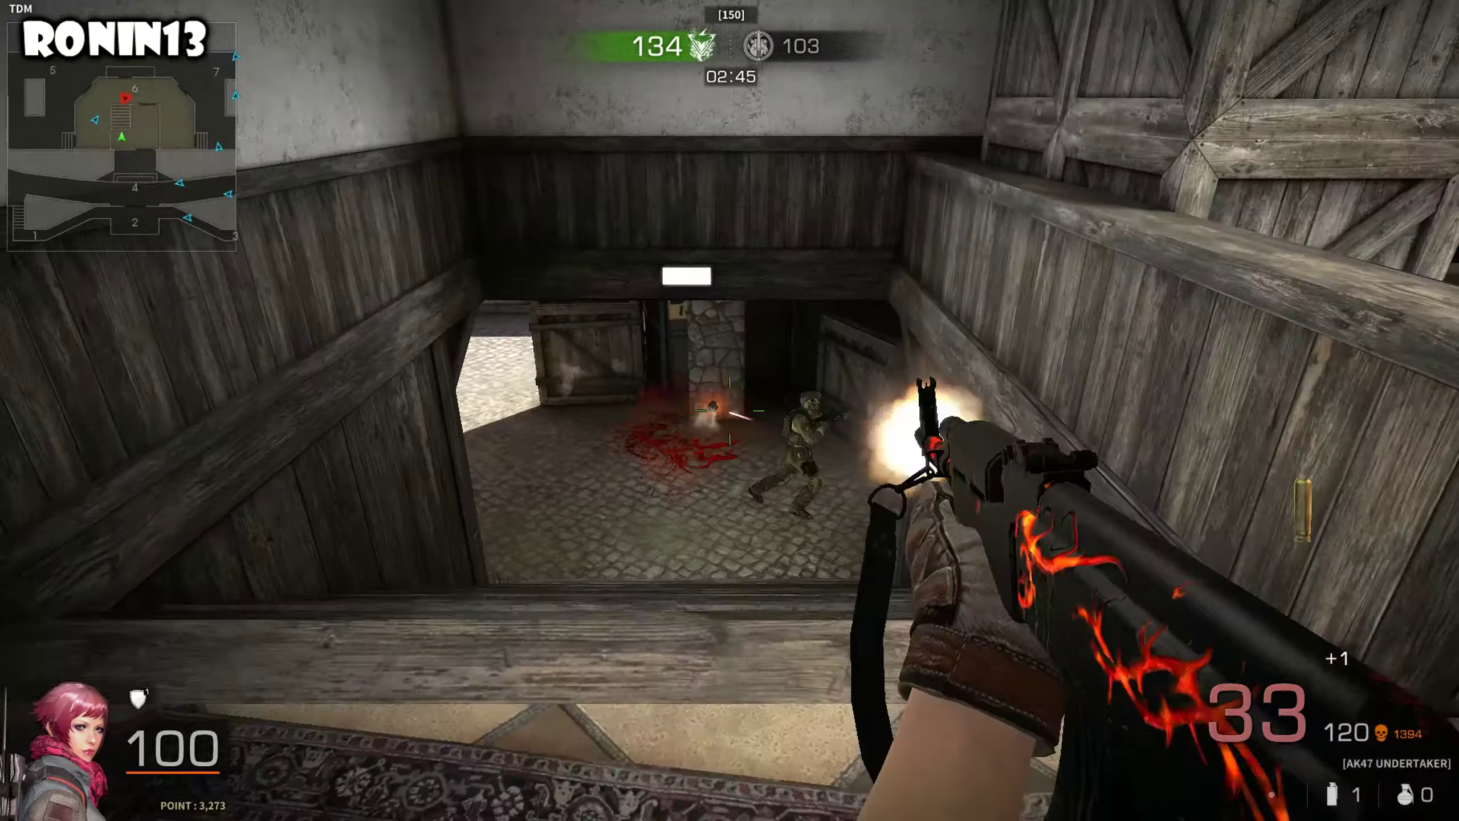
{"action": "left_click", "coordinate": [731, 411]}
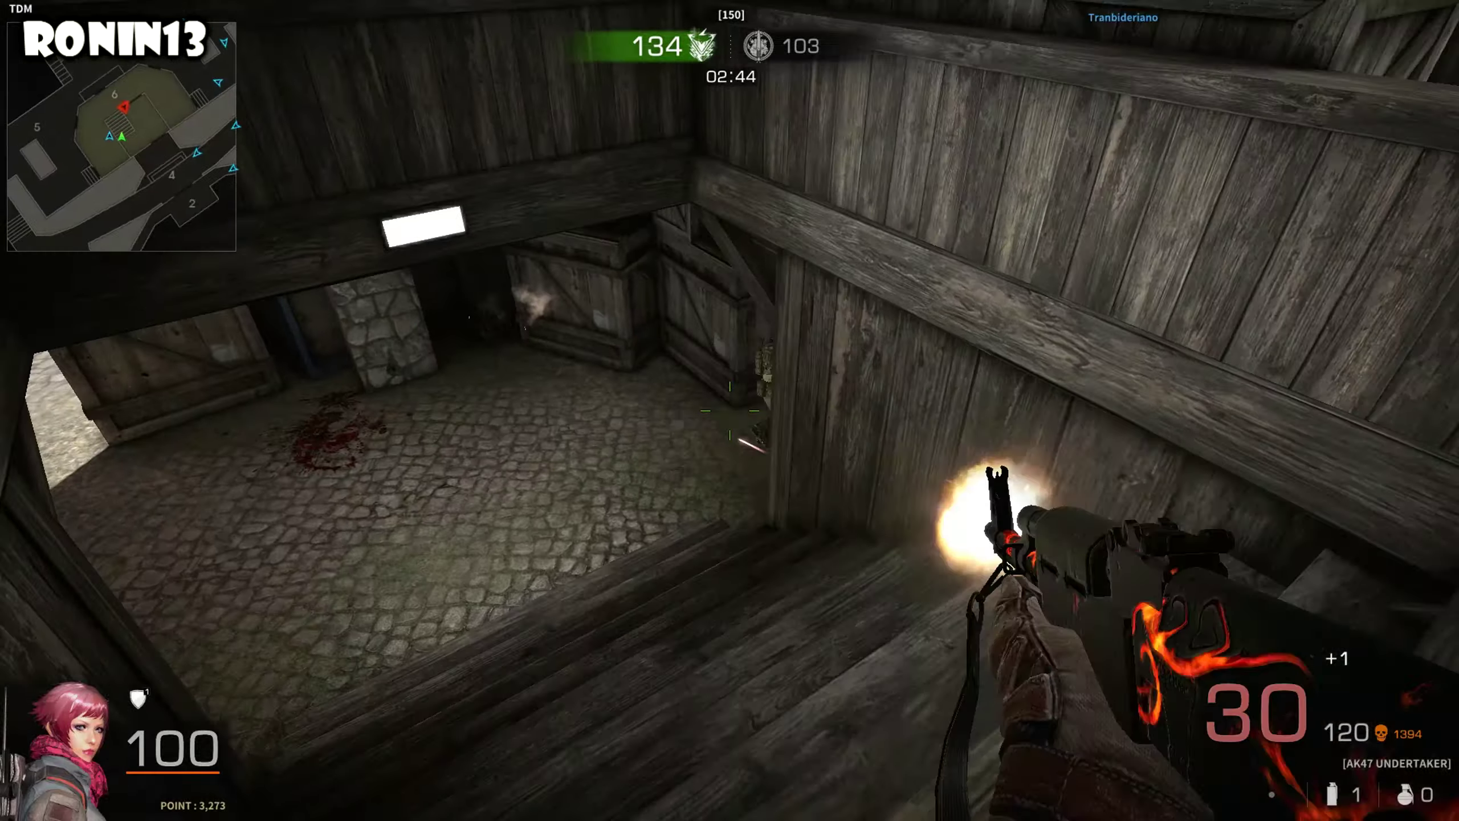
{"action": "left_click", "coordinate": [730, 410]}
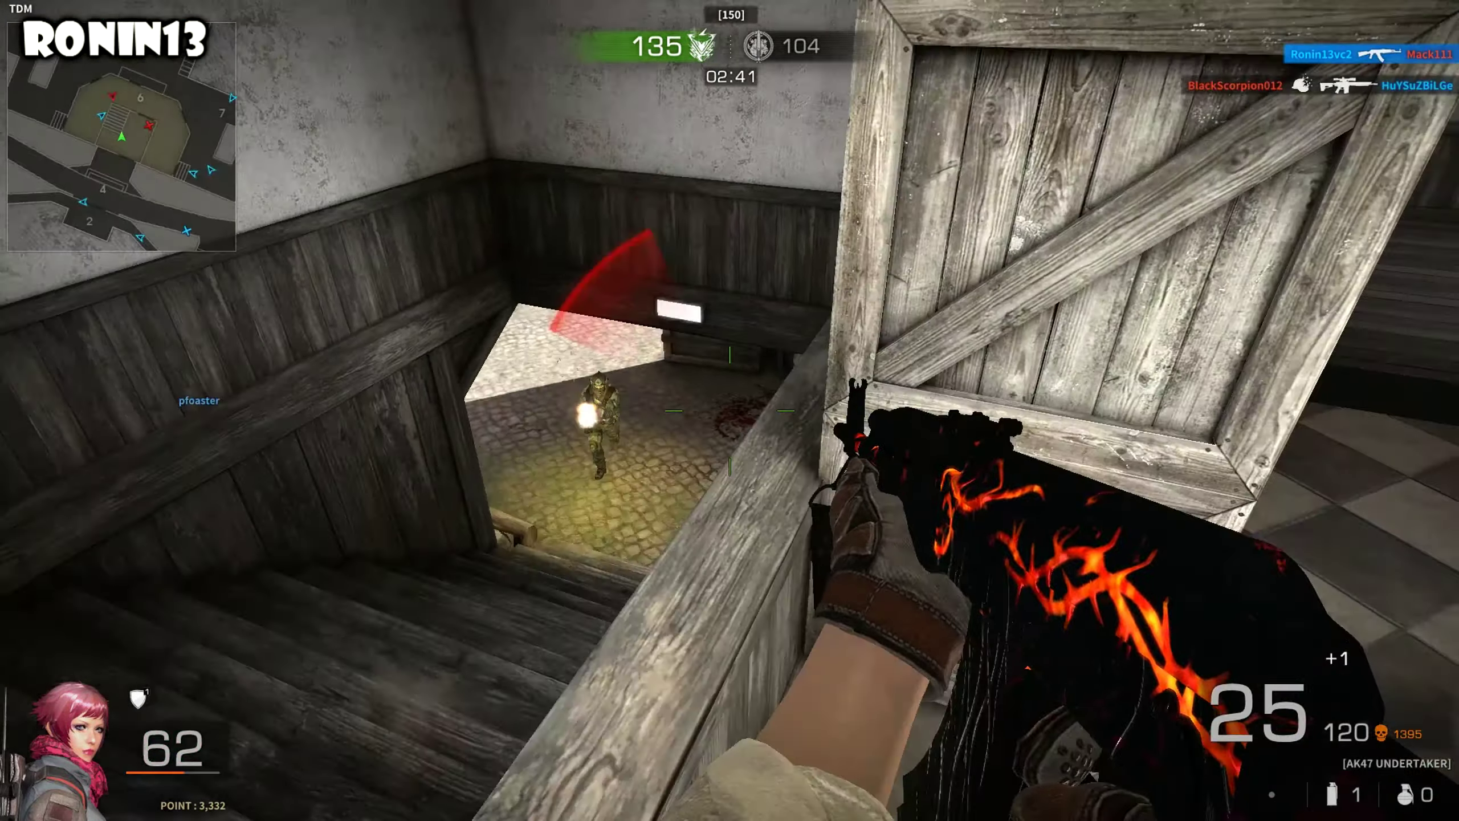
Step: Fight into the lower room, shooting enemies from the stair landing
{"action": "left_click", "coordinate": [729, 411]}
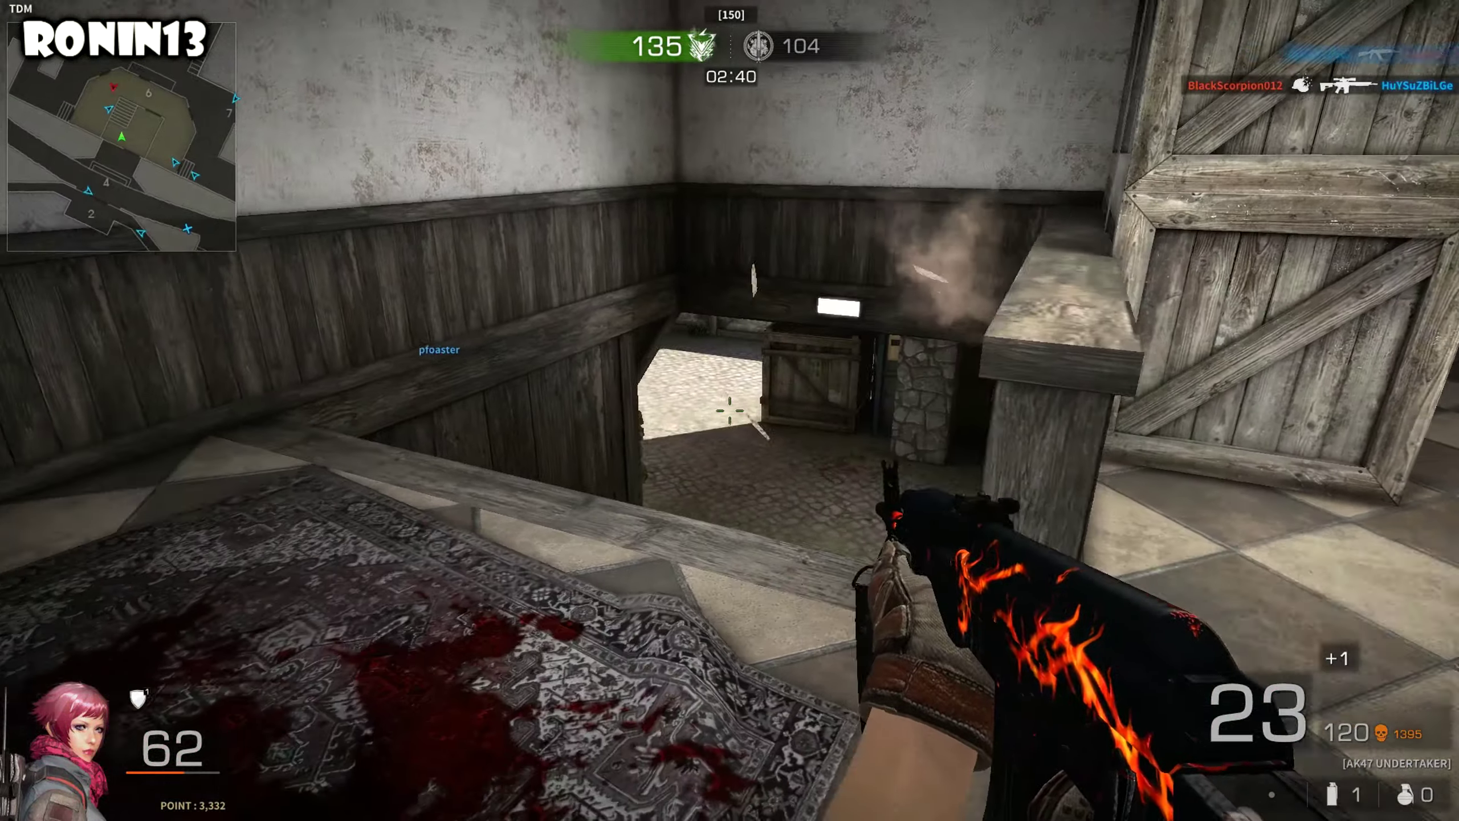
{"action": "left_click", "coordinate": [730, 411]}
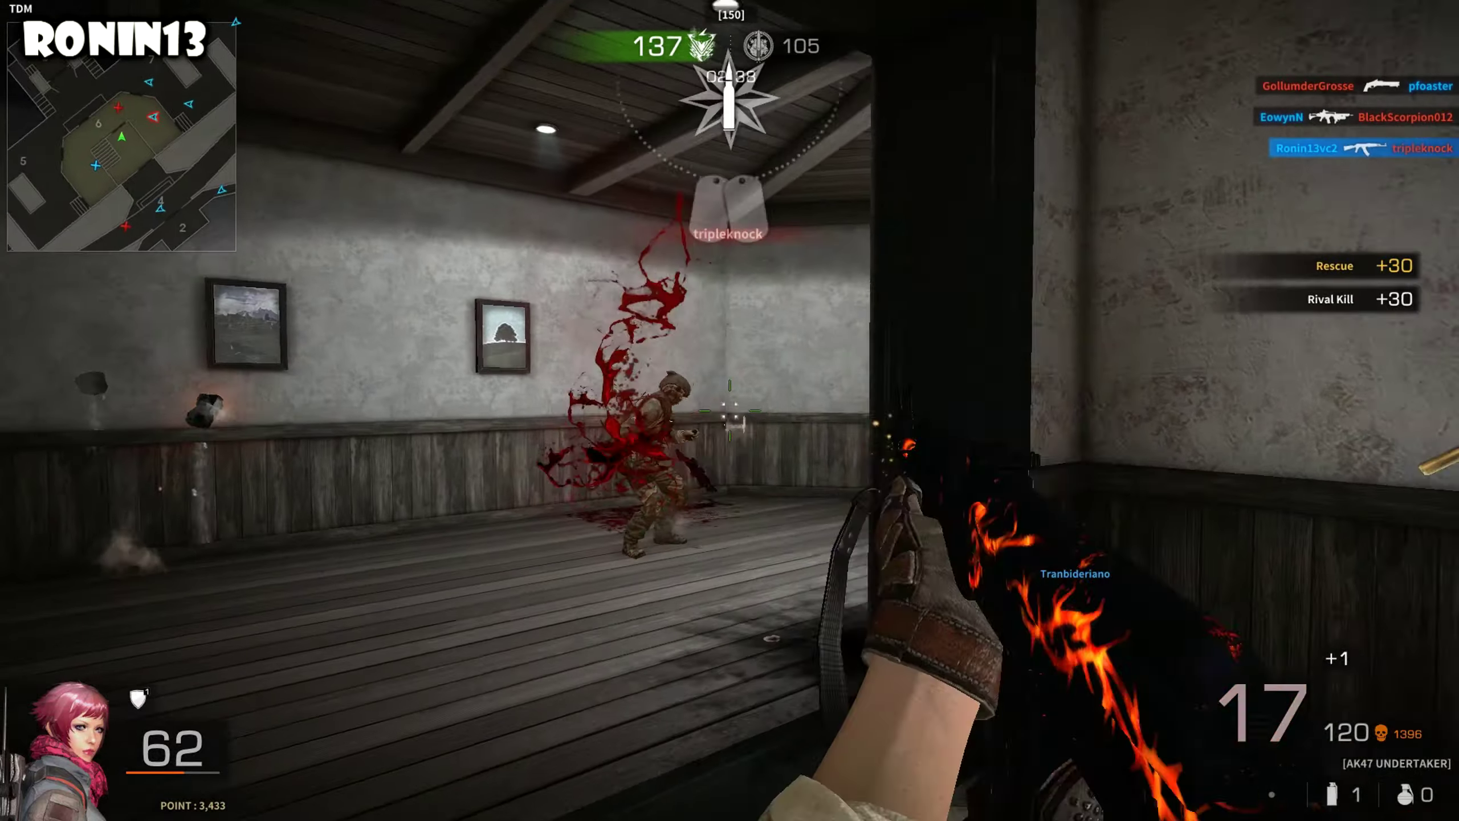
{"action": "left_click", "coordinate": [729, 411]}
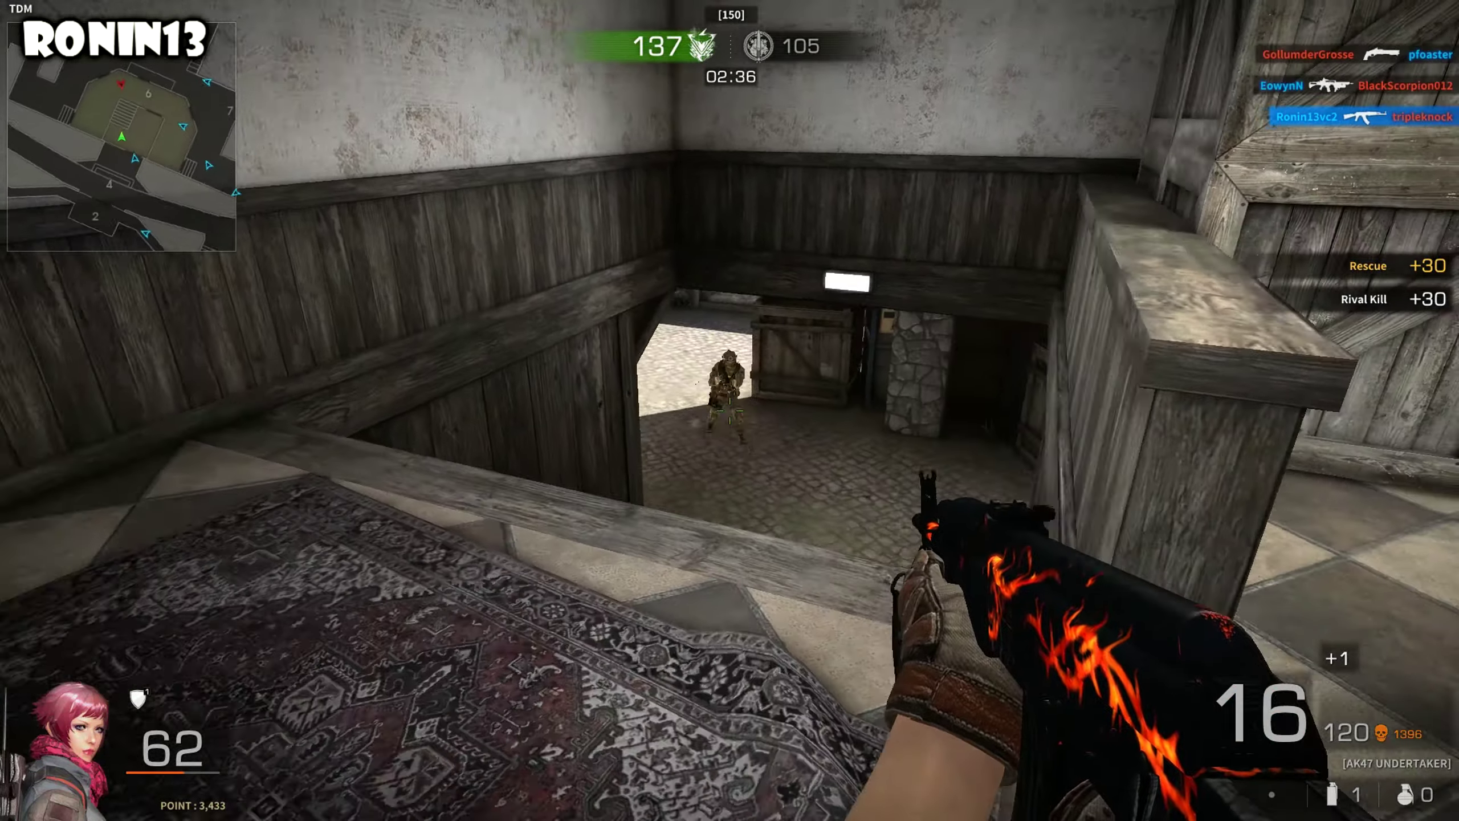
{"action": "left_click", "coordinate": [730, 411]}
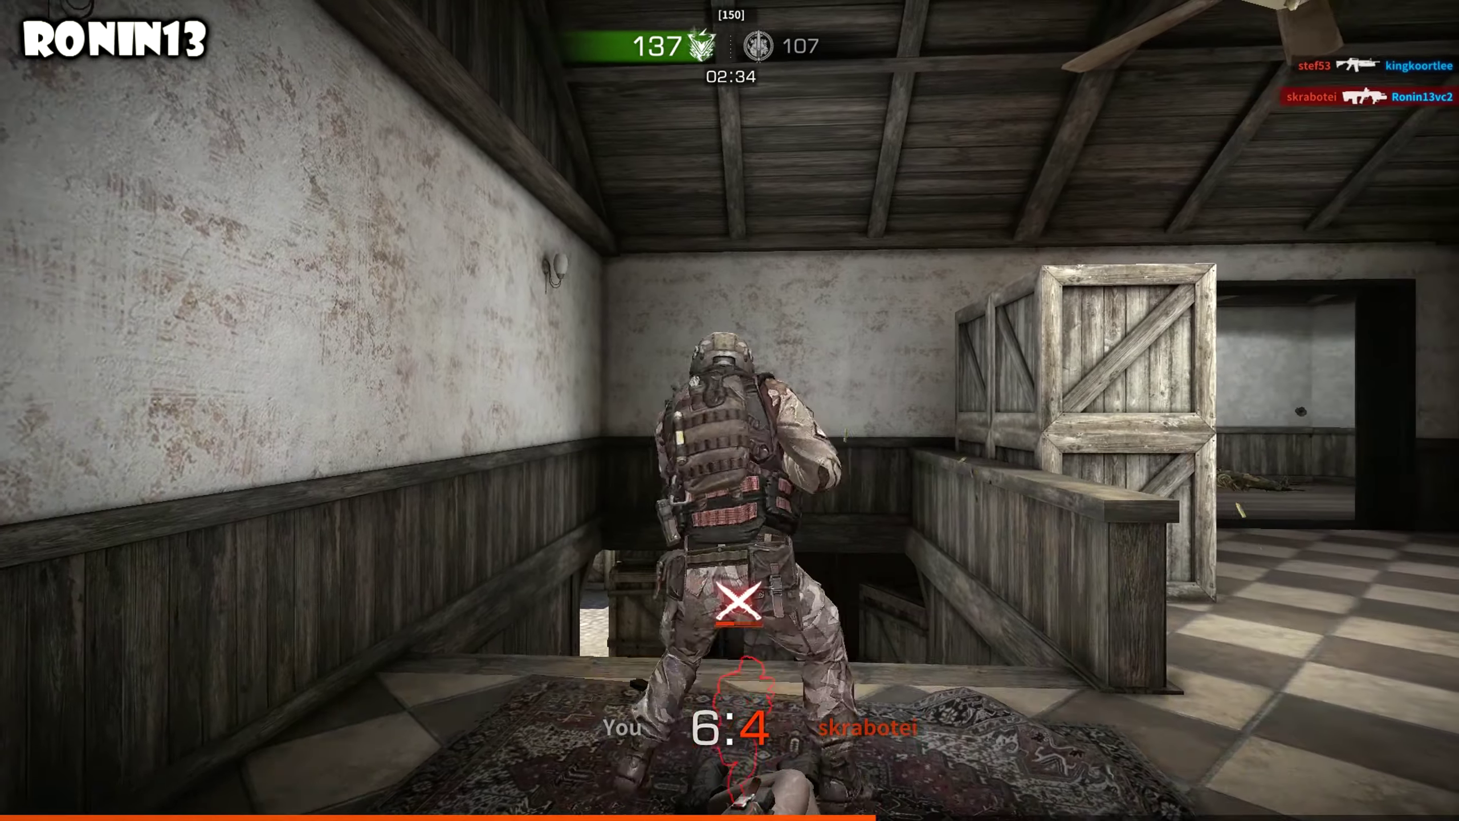
Step: Check the scoreboard, then after respawning grenade the house and re-draw the AK47
{"action": "key", "text": "Tab"}
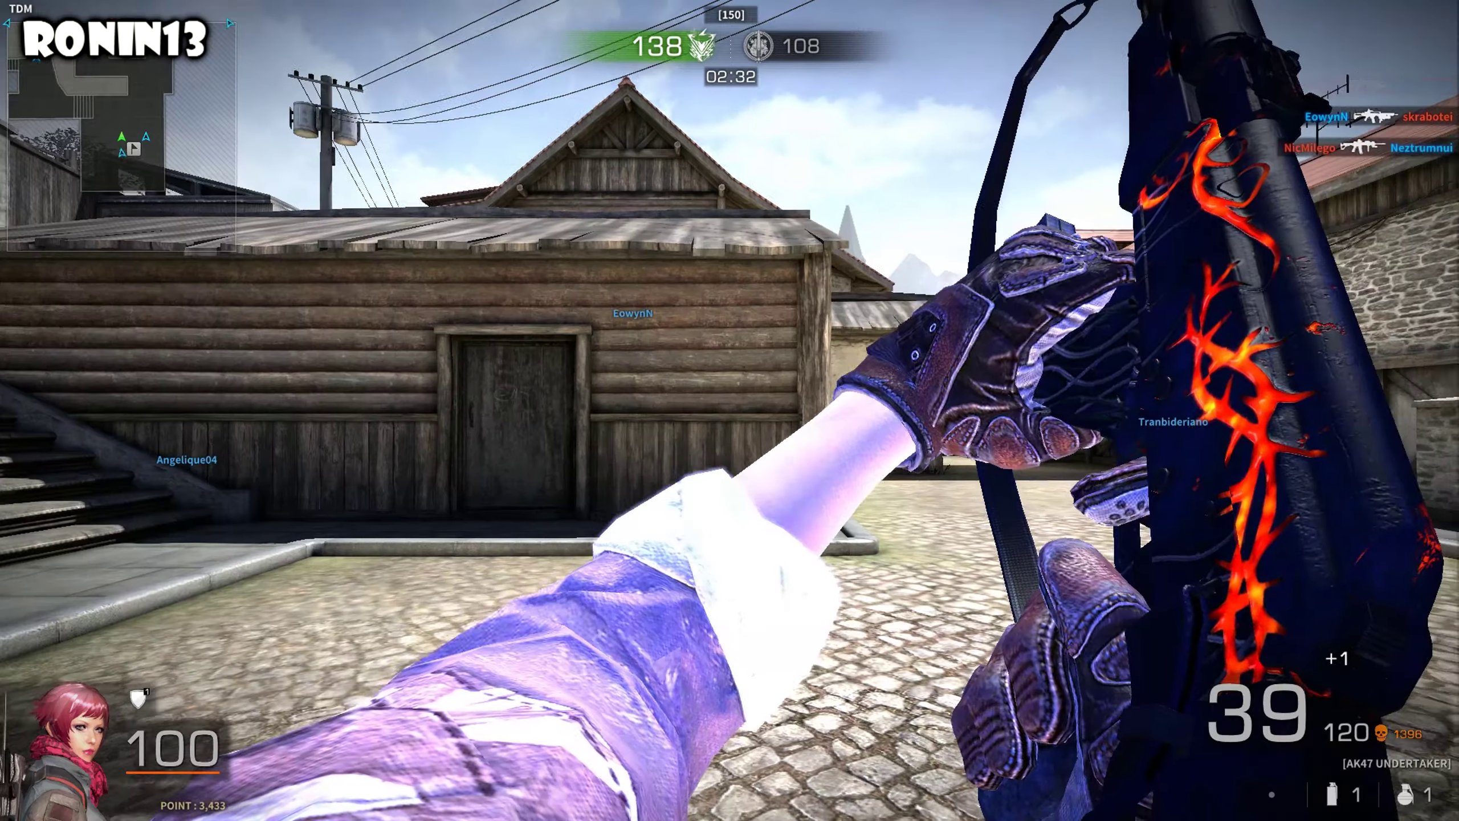
{"action": "key", "text": "3"}
{"action": "key", "text": "4"}
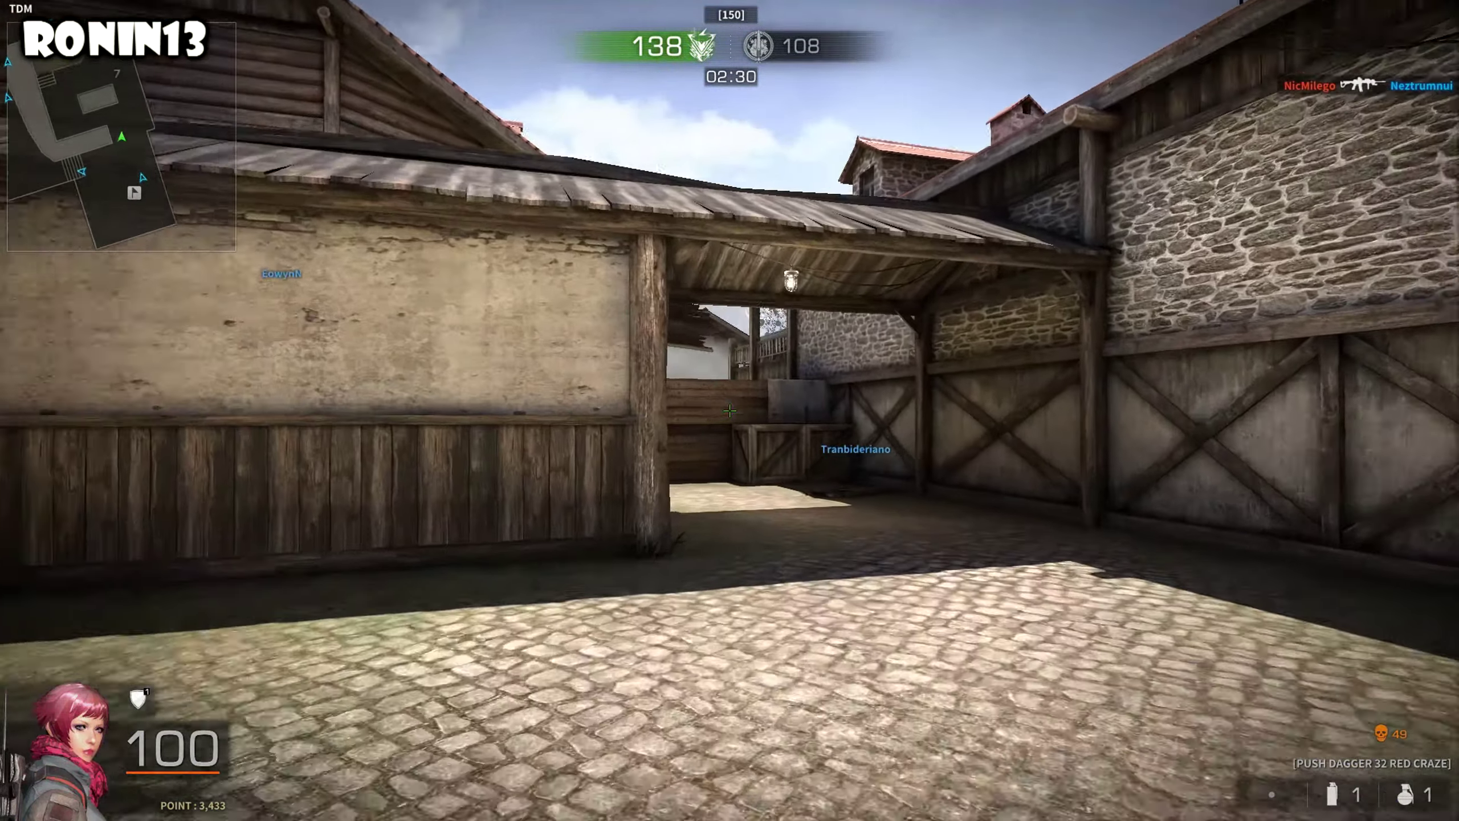
{"action": "left_click", "coordinate": [730, 410]}
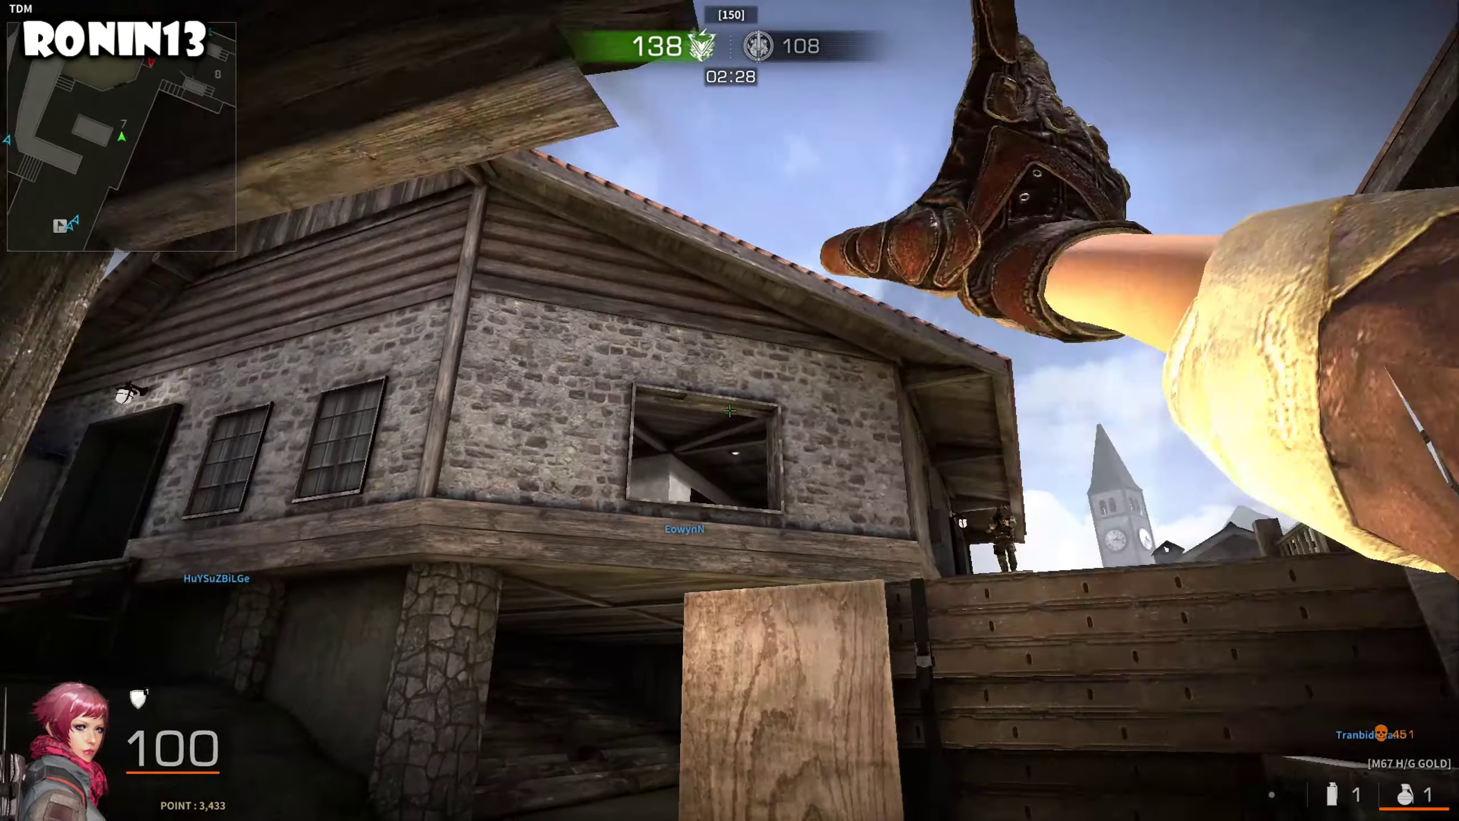
{"action": "key", "text": "2"}
{"action": "key", "text": "1"}
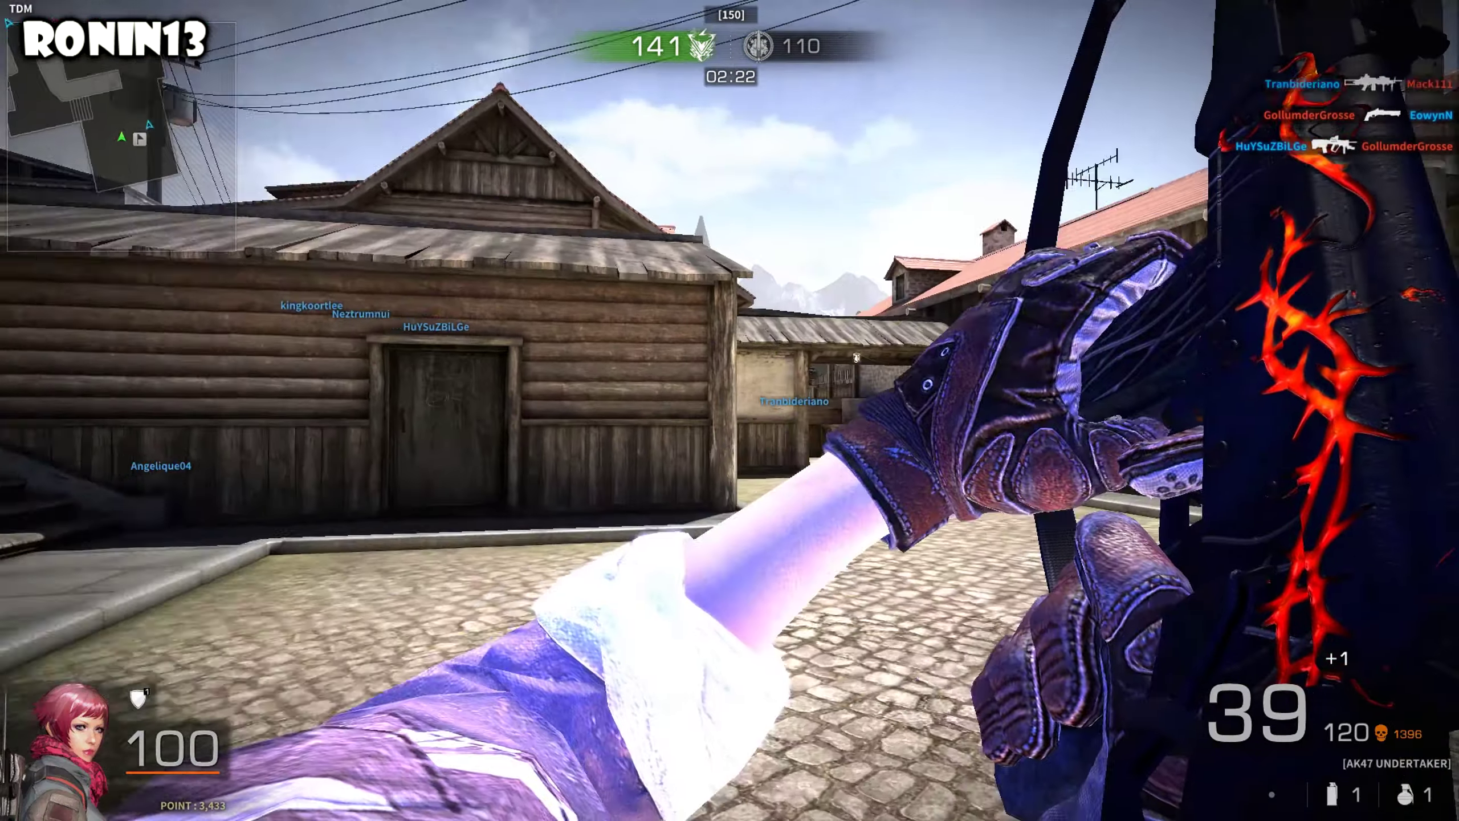
Step: View the scoreboard again and throw a second grenade toward the house
{"action": "key", "text": "3"}
{"action": "key", "text": "Tab"}
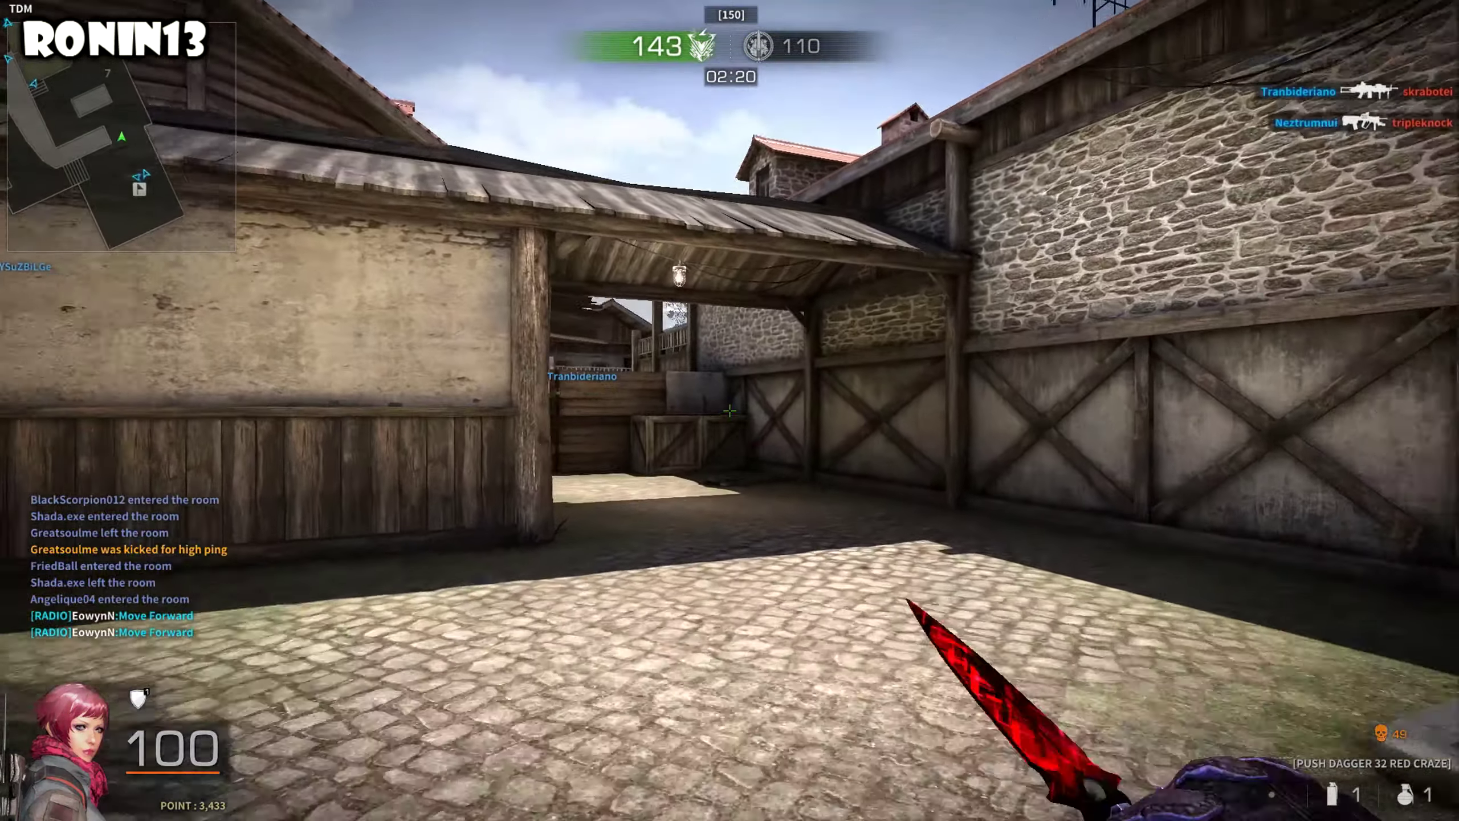
{"action": "key", "text": "4"}
{"action": "left_click", "coordinate": [729, 411]}
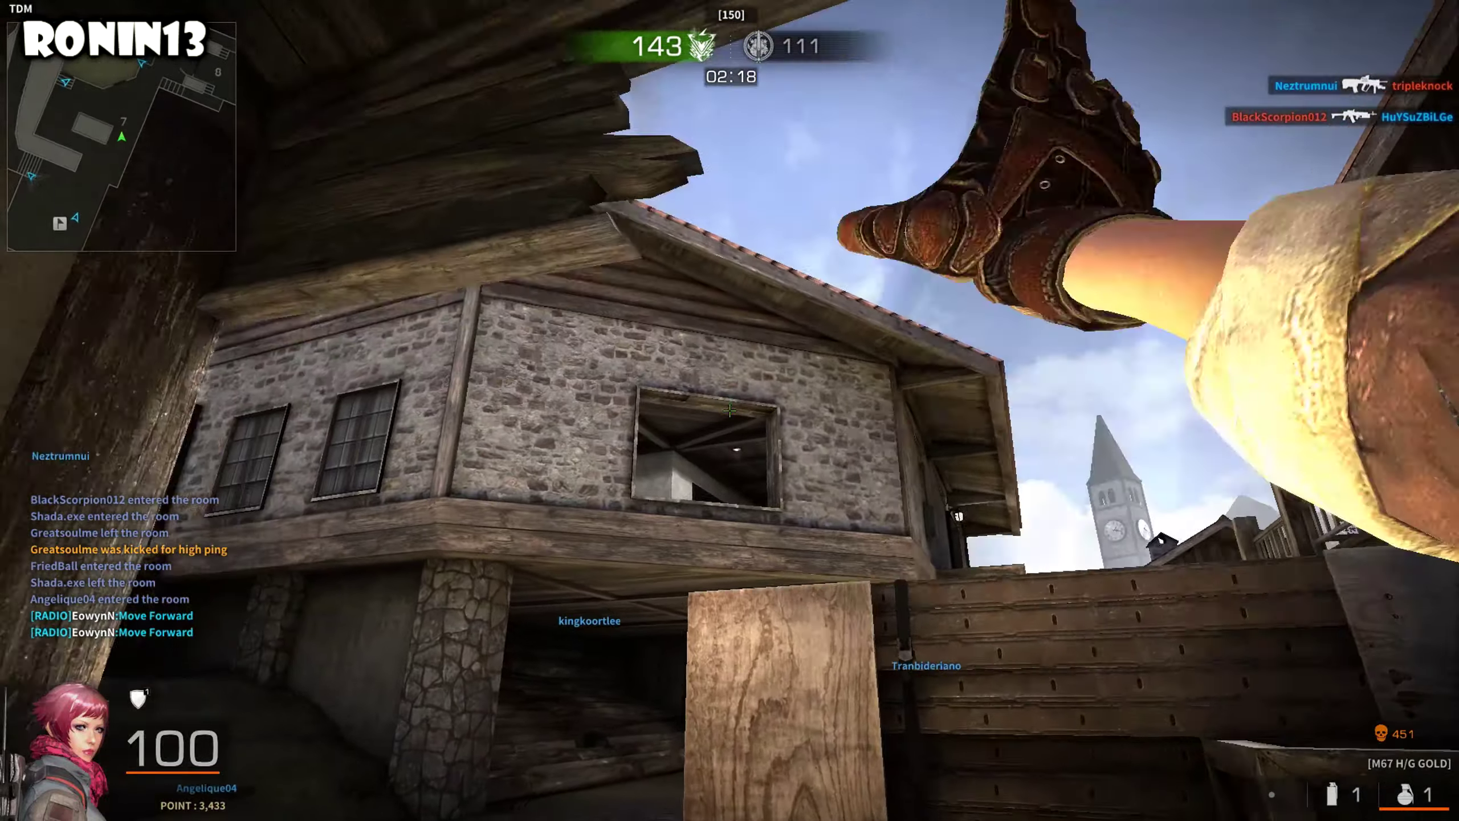
{"action": "key", "text": "1"}
Step: Shoot enemies at the doorway, killing tripleknock and FriedBall
{"action": "key", "text": "3"}
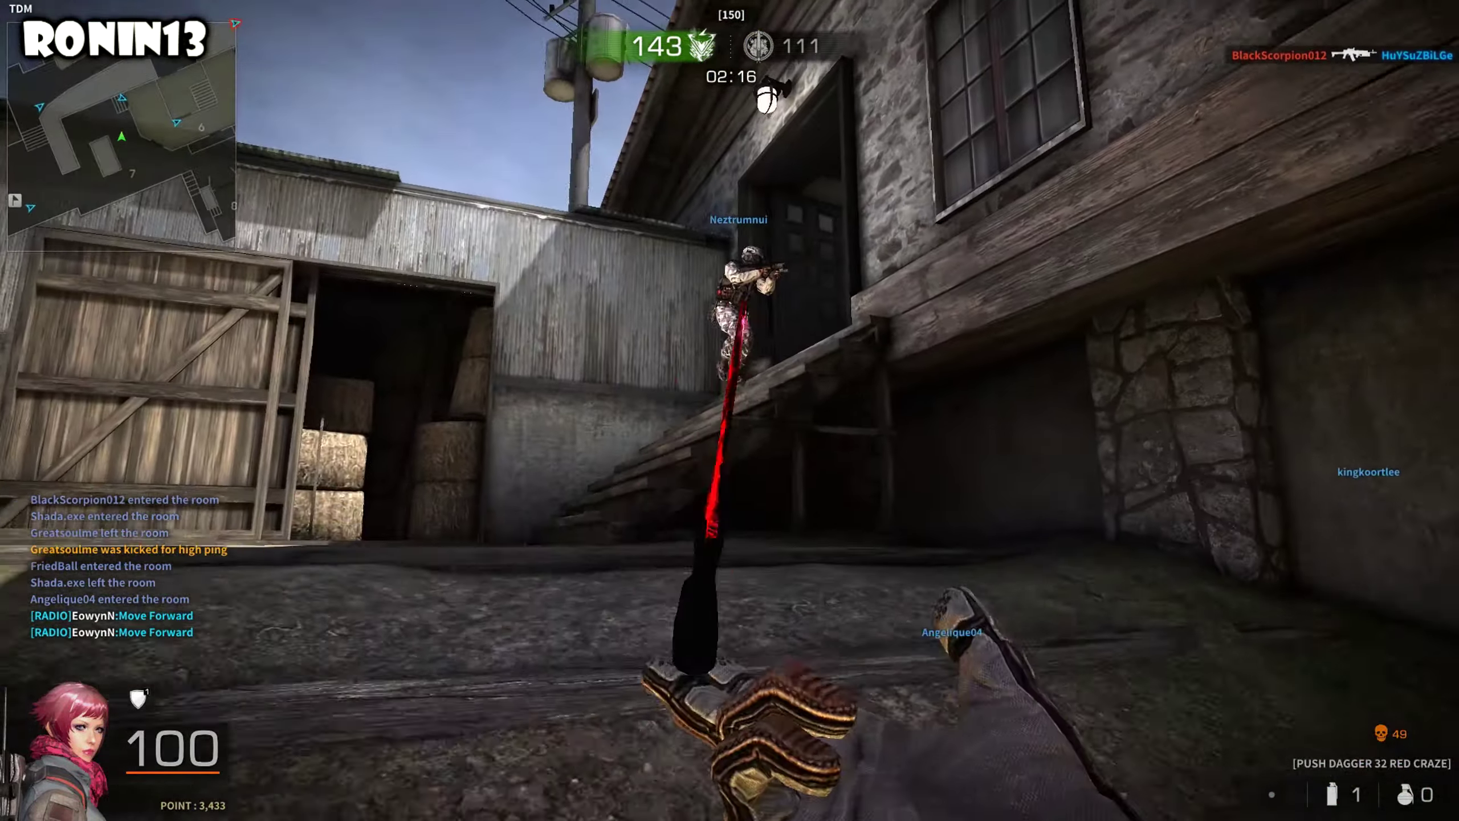
{"action": "key", "text": "1"}
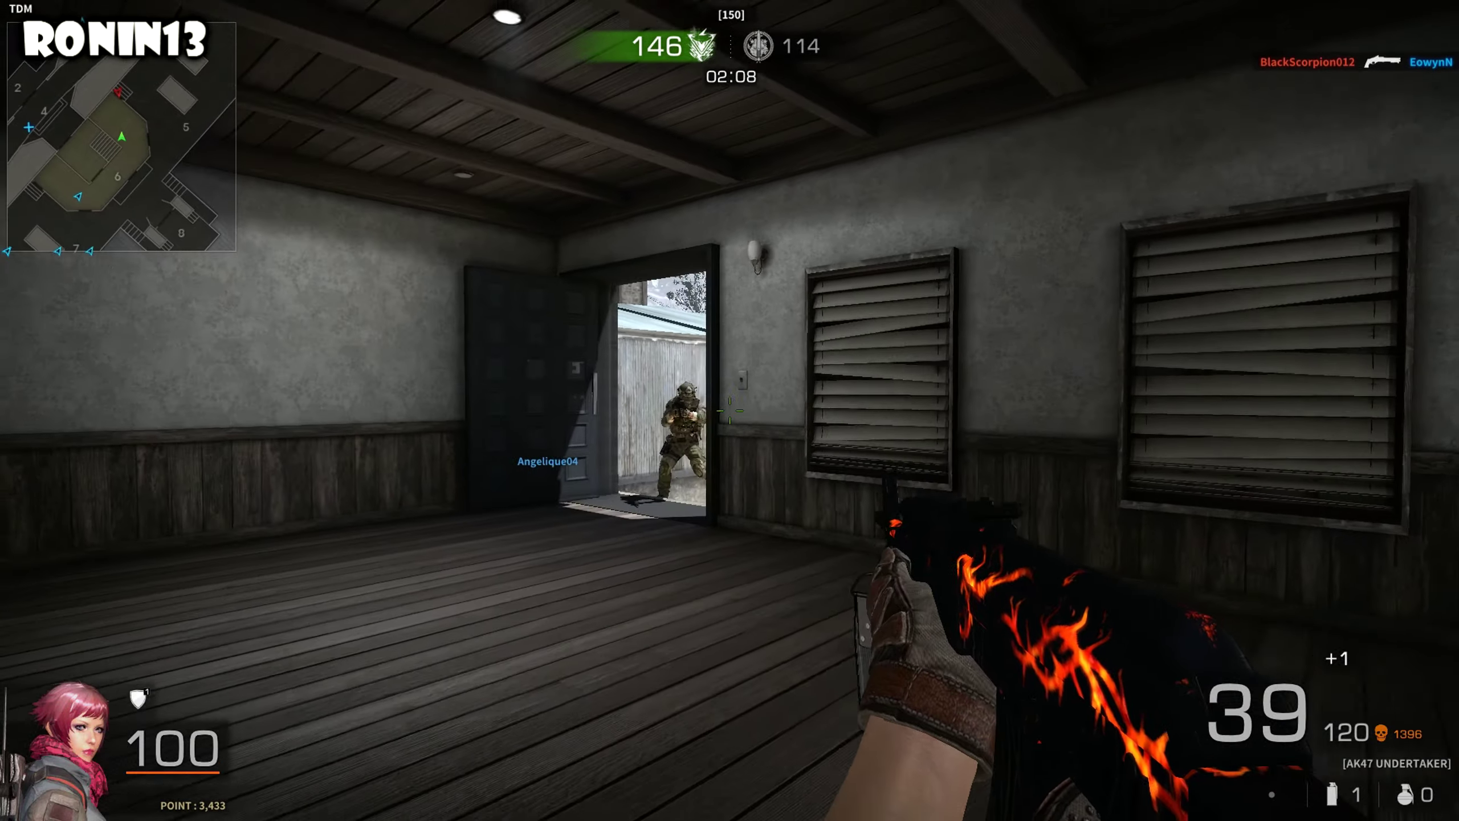
{"action": "left_click", "coordinate": [730, 410]}
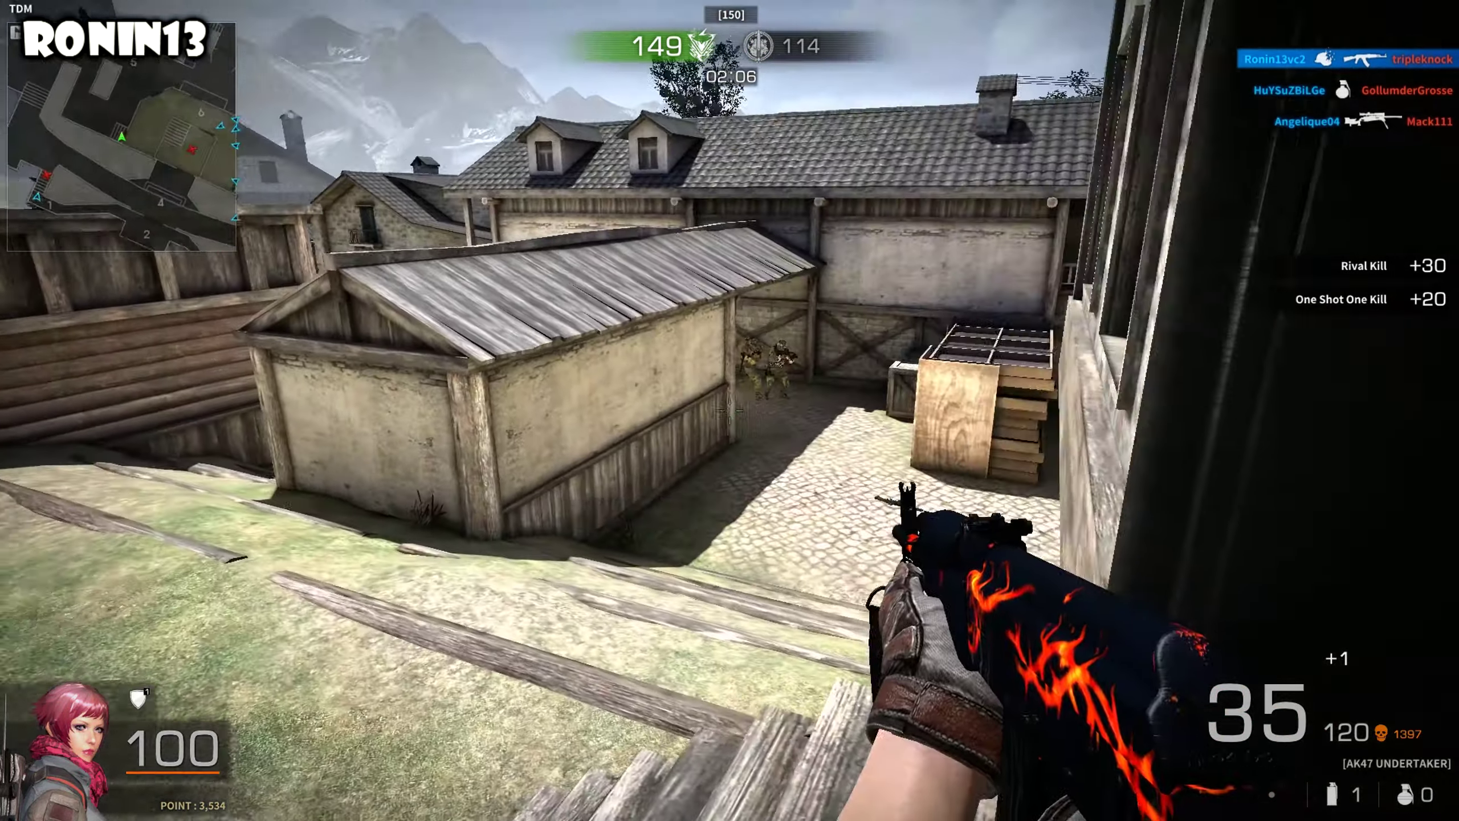
{"action": "left_click", "coordinate": [730, 411]}
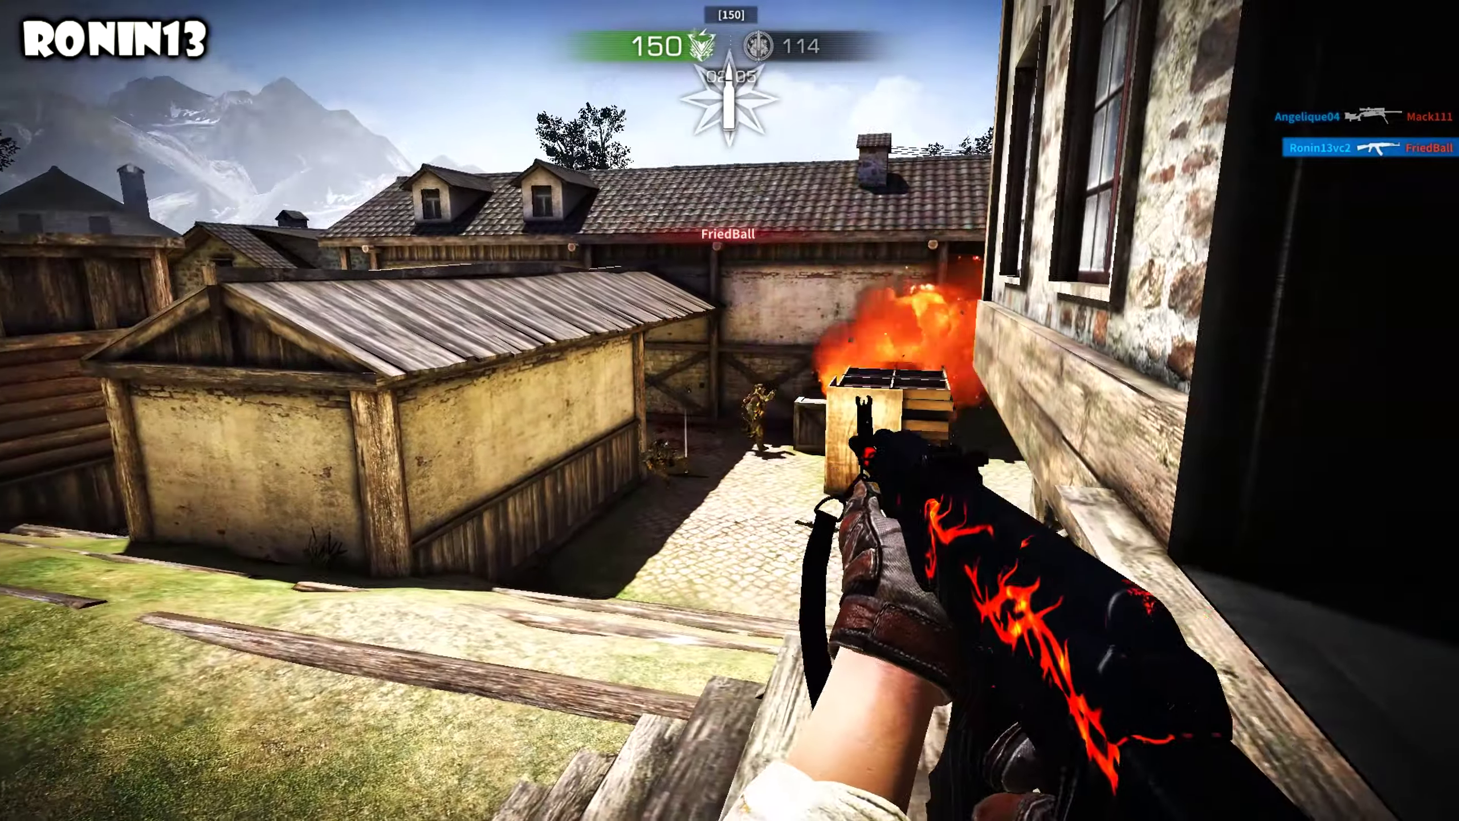